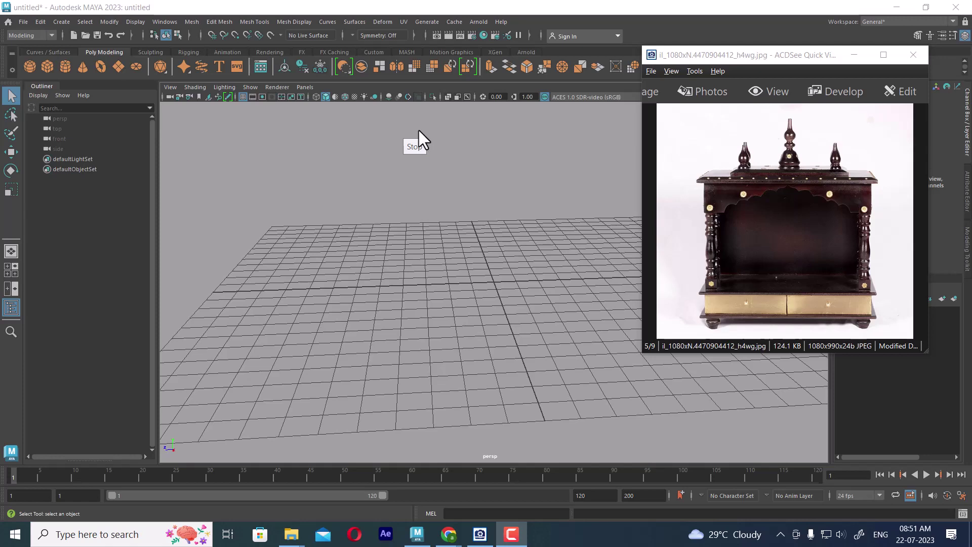
Step: Browse the home temple reference photos in the maximized image viewer and close it
{"action": "left_click", "coordinate": [883, 55]}
{"action": "scroll", "coordinate": [626, 216], "scroll_direction": "down", "scroll_amount": 2}
{"action": "scroll", "coordinate": [627, 216], "scroll_direction": "up", "scroll_amount": 1}
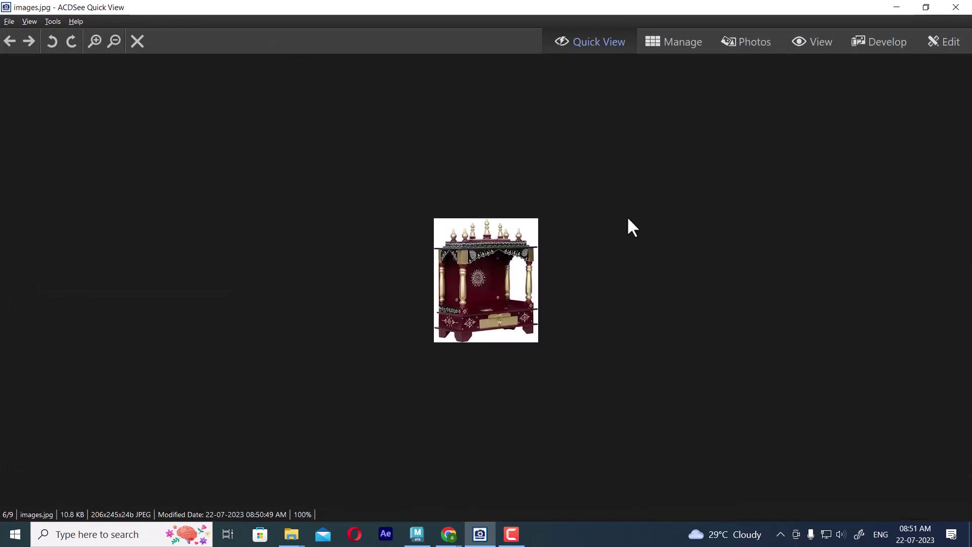
{"action": "scroll", "coordinate": [511, 250], "scroll_direction": "down", "scroll_amount": 2}
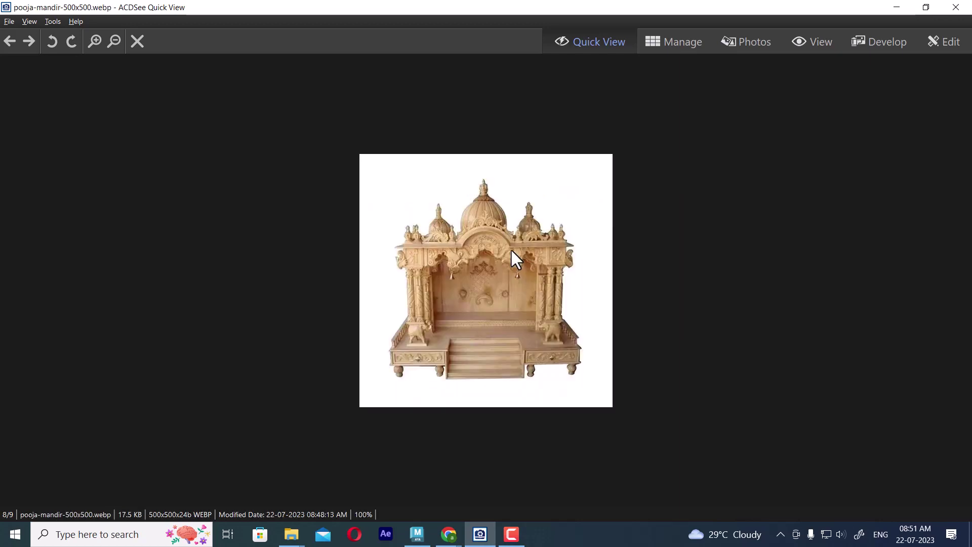
{"action": "scroll", "coordinate": [511, 250], "scroll_direction": "down", "scroll_amount": 1}
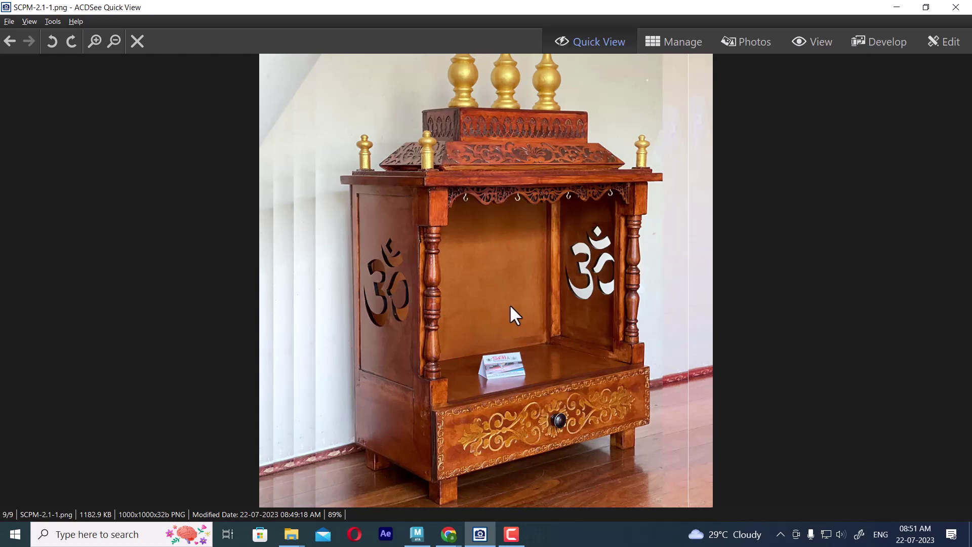
{"action": "scroll", "coordinate": [541, 361], "scroll_direction": "down", "scroll_amount": 3}
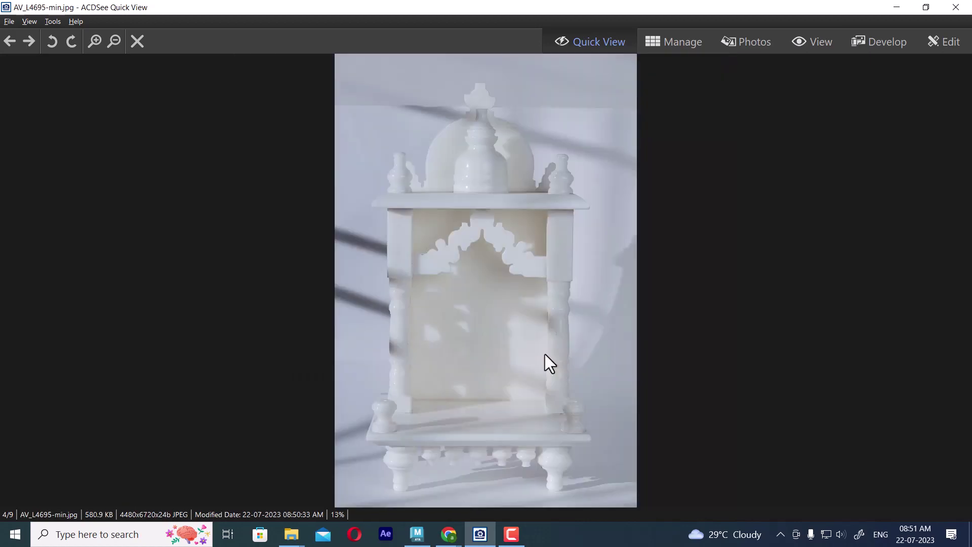
{"action": "scroll", "coordinate": [544, 353], "scroll_direction": "down", "scroll_amount": 2}
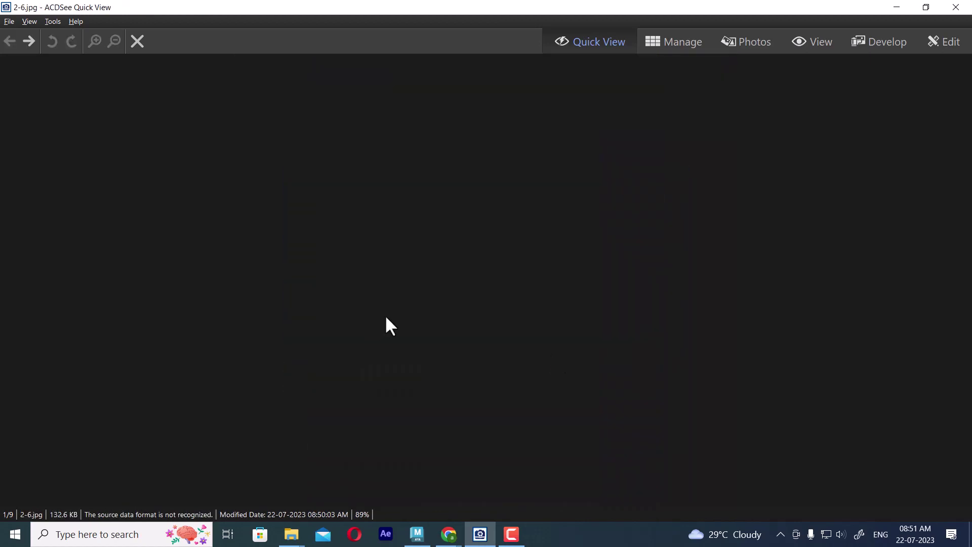
{"action": "scroll", "coordinate": [402, 300], "scroll_direction": "up", "scroll_amount": 1}
{"action": "left_click", "coordinate": [956, 7]}
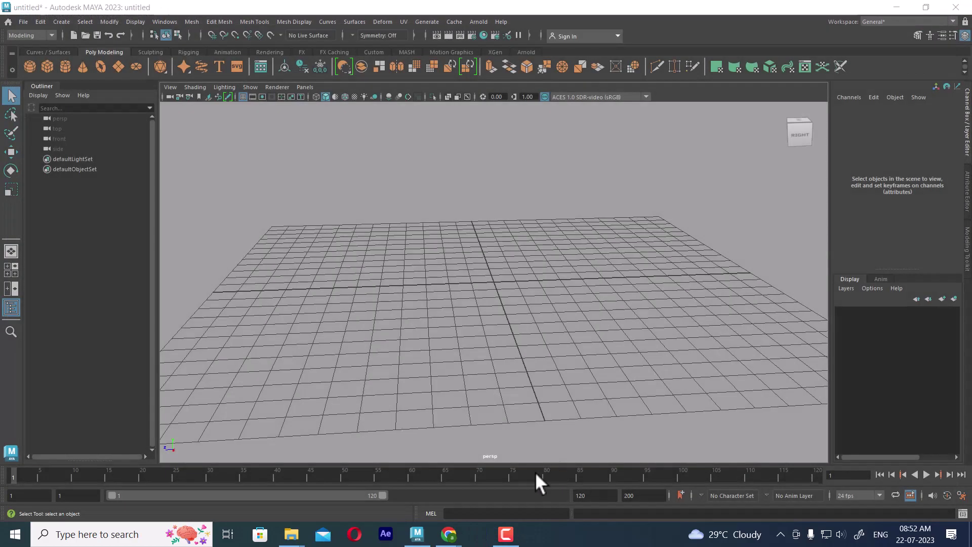
Step: Switch to the maya class 1 folder in File Explorer and view the front-facing yellow and red temple photo full size
{"action": "mouse_move", "coordinate": [291, 534]}
{"action": "left_click", "coordinate": [358, 503]}
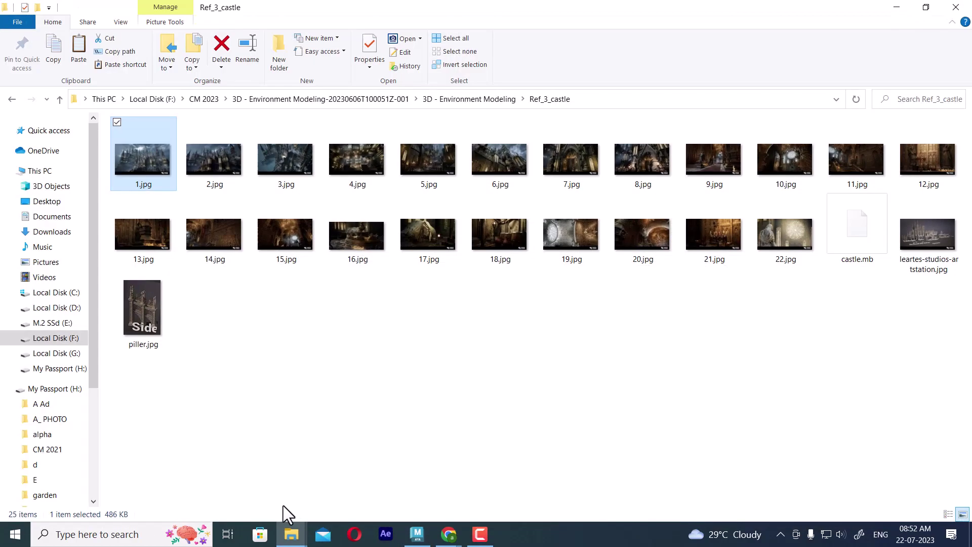
{"action": "left_click", "coordinate": [230, 488]}
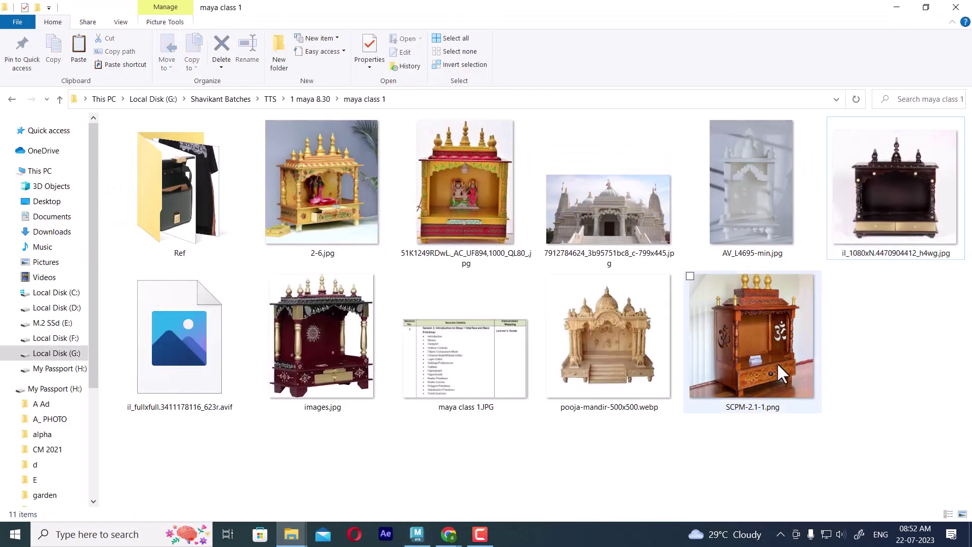
{"action": "left_click", "coordinate": [615, 337]}
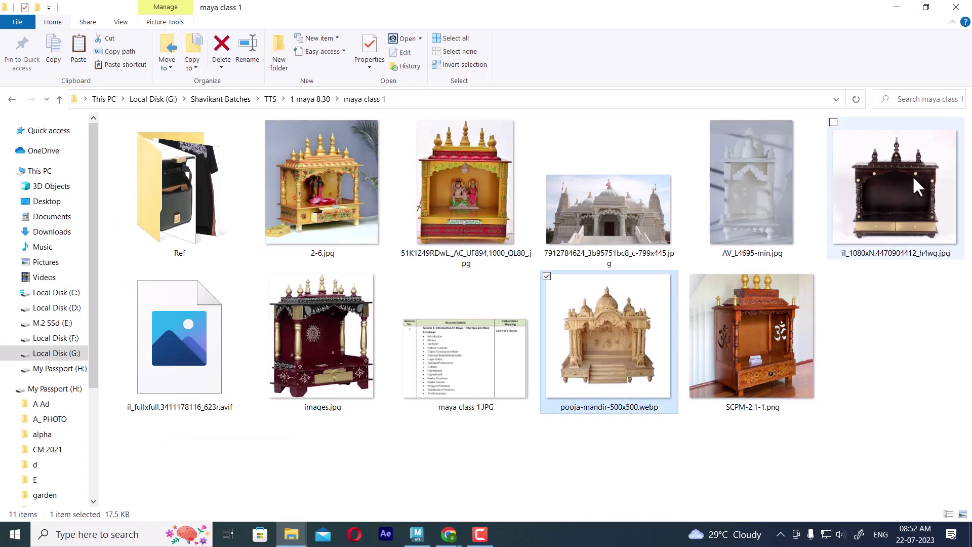
{"action": "left_click", "coordinate": [470, 181]}
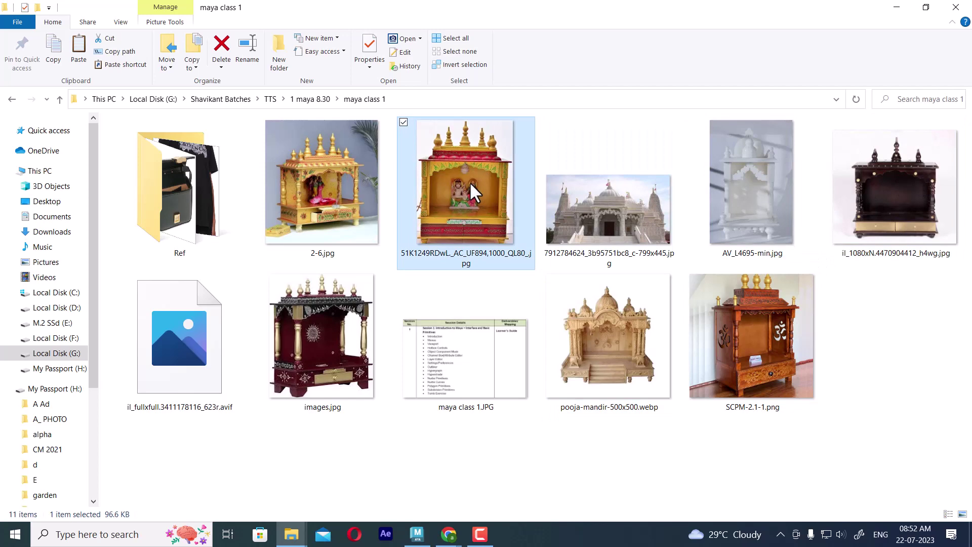
{"action": "double_click", "coordinate": [470, 181]}
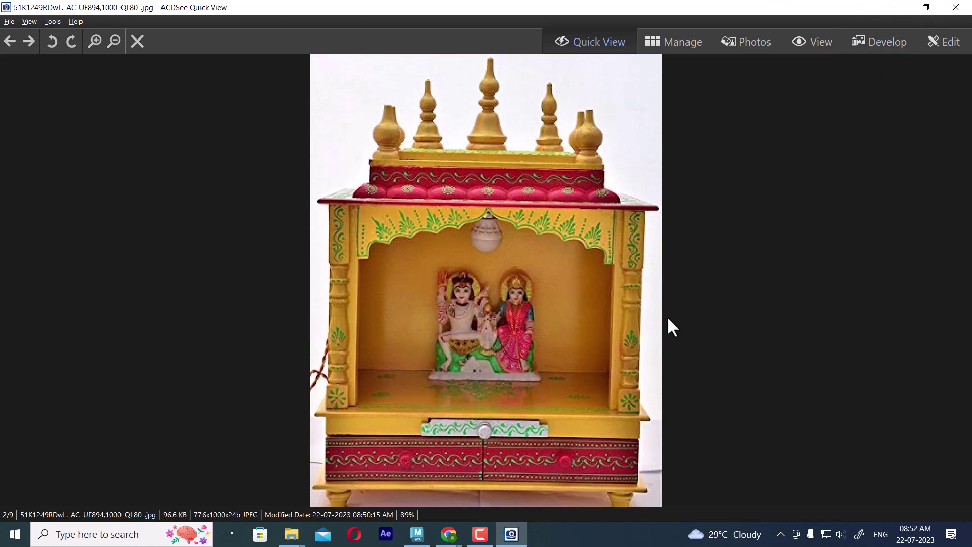
{"action": "left_click", "coordinate": [956, 7]}
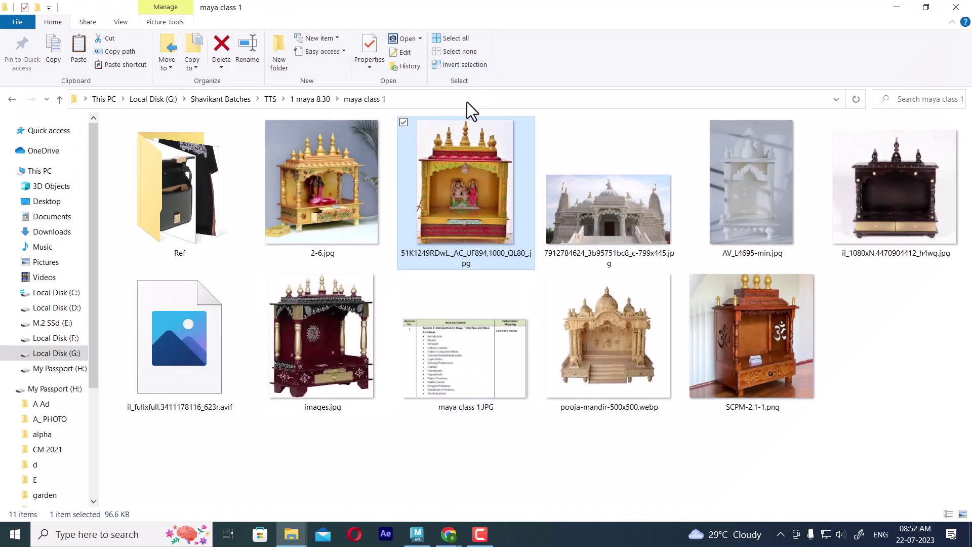
Step: Copy the path of the maya class 1 folder and switch to Maya
{"action": "left_click", "coordinate": [467, 102]}
{"action": "key", "text": "ctrl+c"}
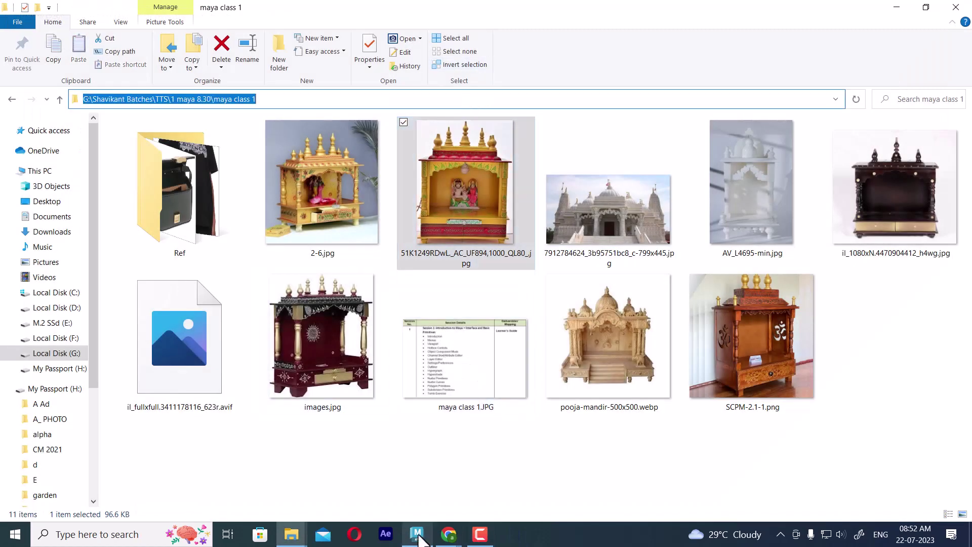
{"action": "left_click", "coordinate": [417, 534]}
Step: Maximize the front view and start an image plane import from the copied maya class 1 folder path
{"action": "left_click", "coordinate": [7, 268]}
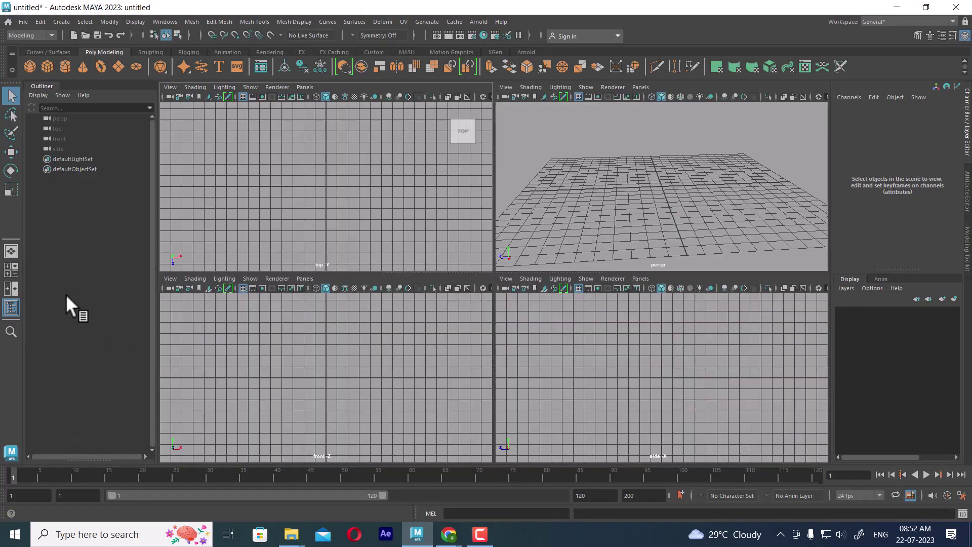
{"action": "key", "text": "space"}
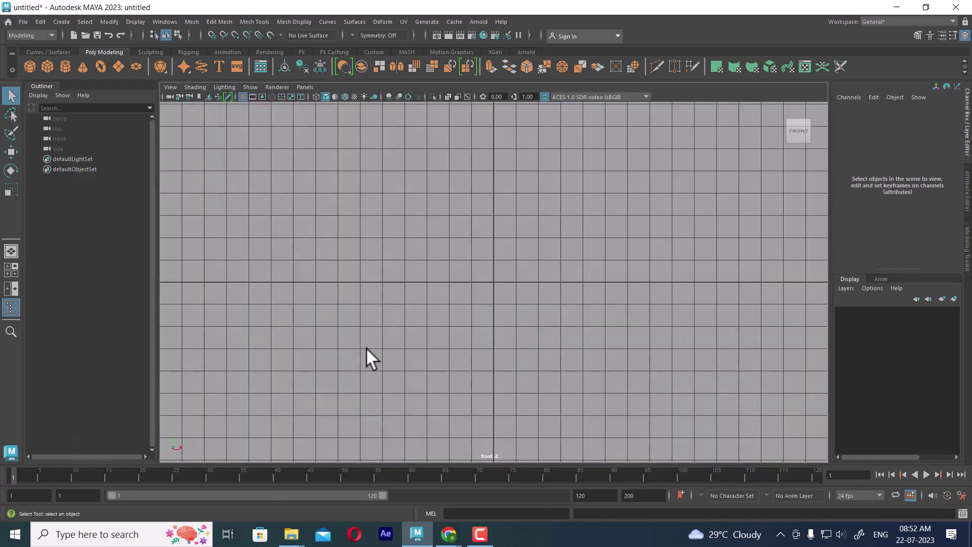
{"action": "left_click", "coordinate": [167, 87]}
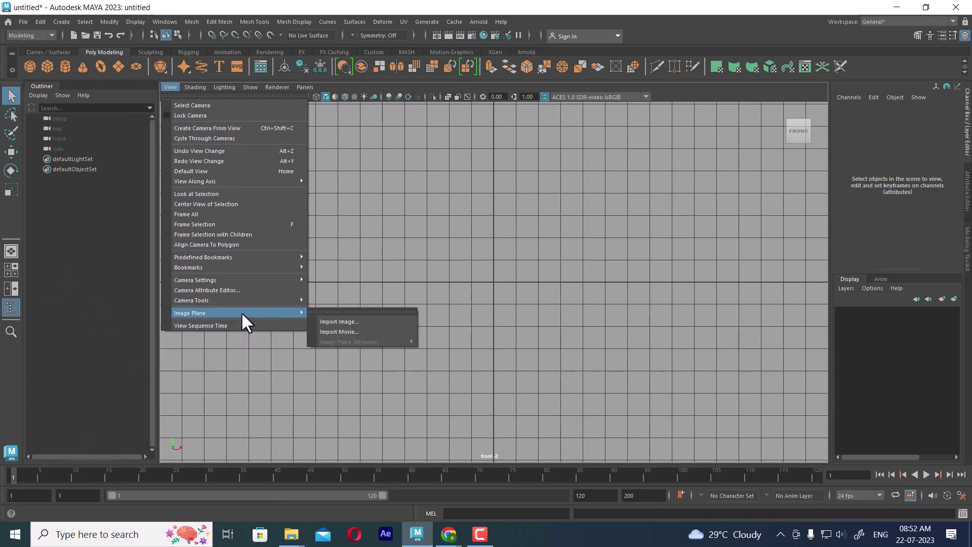
{"action": "mouse_move", "coordinate": [241, 312]}
{"action": "left_click", "coordinate": [389, 321]}
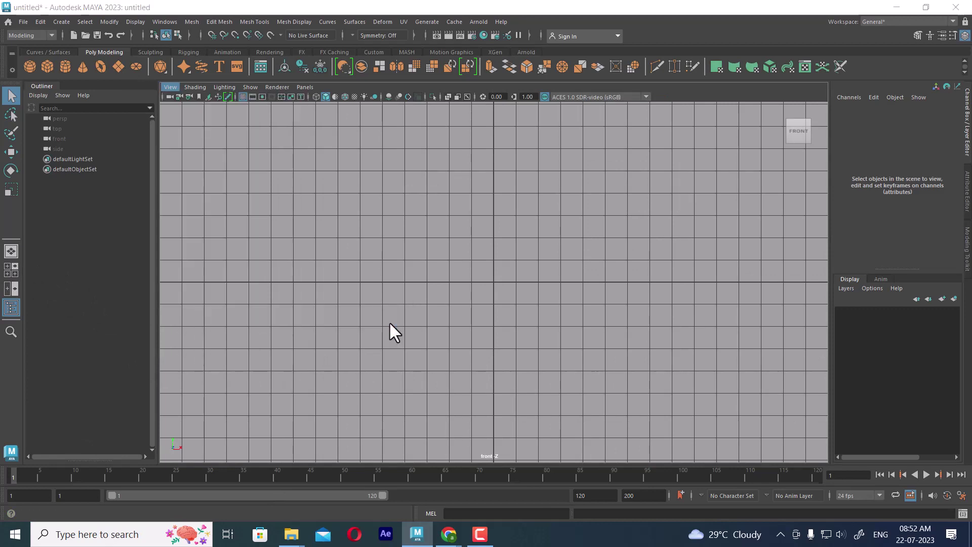
{"action": "key", "text": "ctrl+v"}
{"action": "key", "text": "Return"}
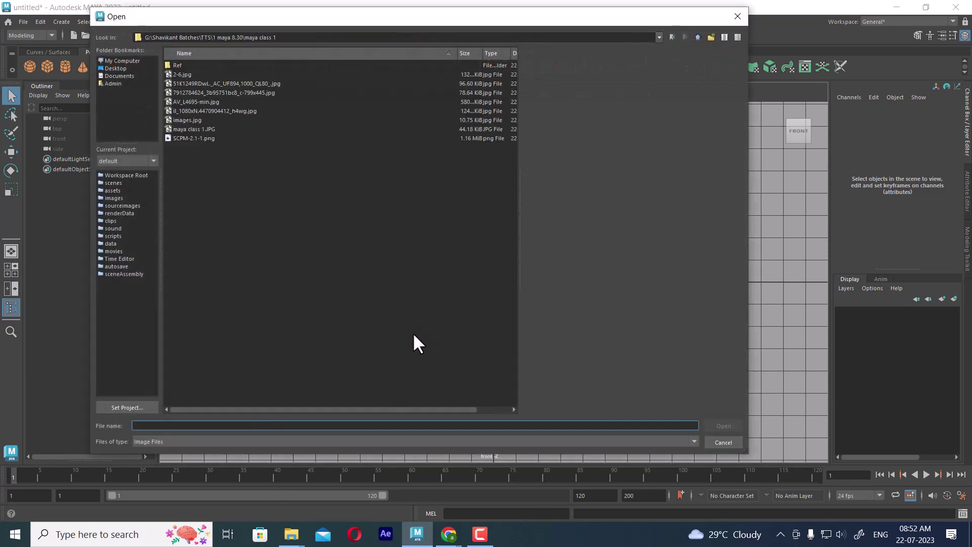
Step: Import 51K1249RDwL._AC_UF894,1000_QL80_.jpg as the front view's image plane
{"action": "left_click", "coordinate": [198, 135]}
{"action": "key", "text": "Up"}
{"action": "key", "text": "Up"}
{"action": "key", "text": "Up"}
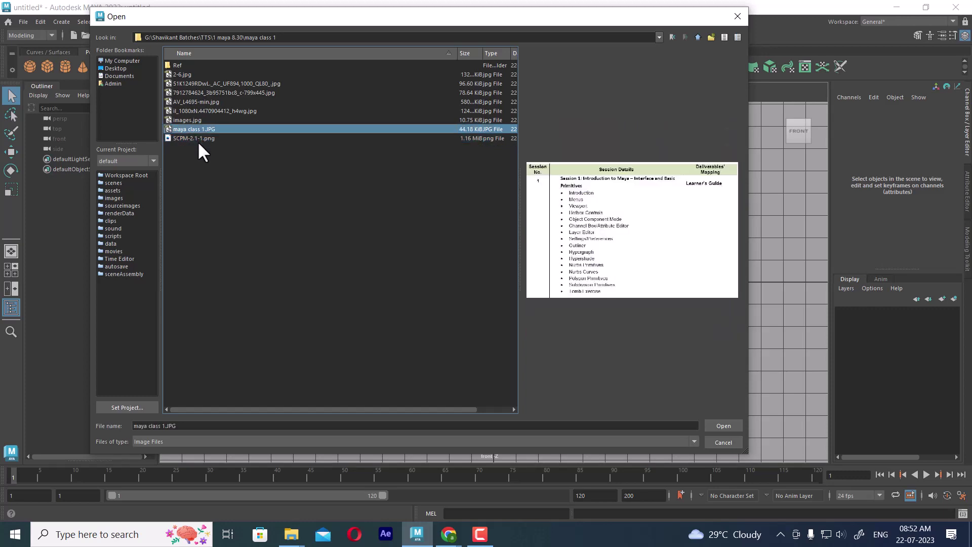
{"action": "key", "text": "Up"}
{"action": "key", "text": "Up"}
{"action": "key", "text": "Up"}
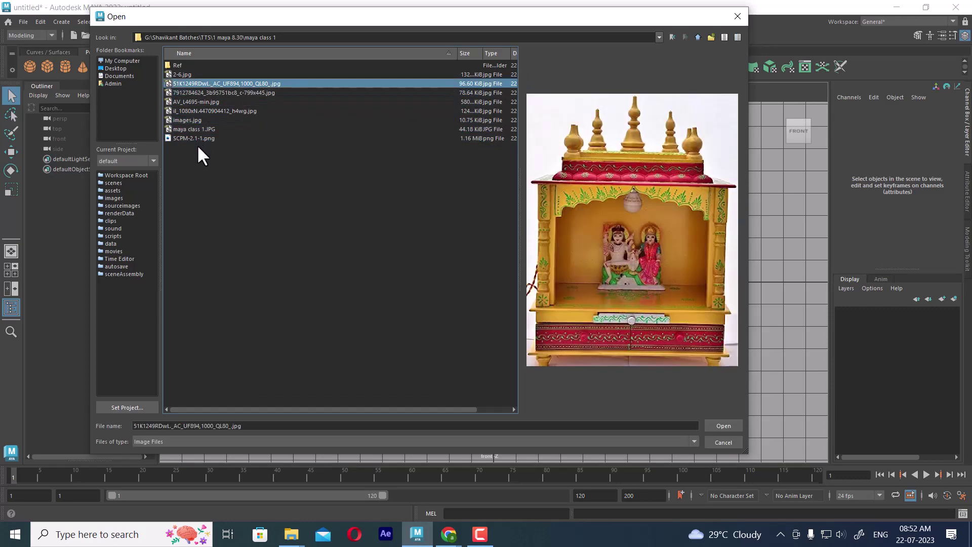
{"action": "key", "text": "Return"}
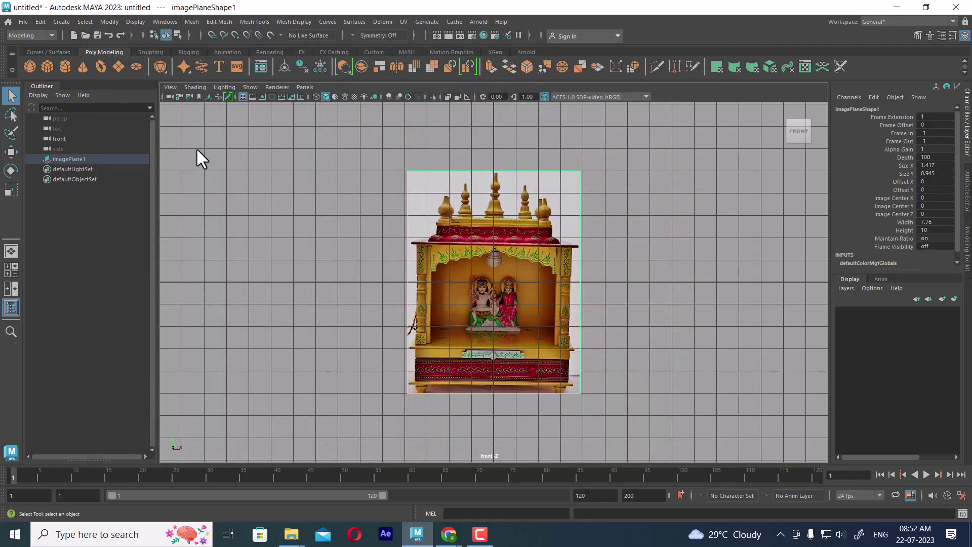
Step: Raise the image plane to about 4.961 in Translate Y so its lower edge sits near the horizontal grid axis
{"action": "left_click", "coordinate": [567, 228]}
{"action": "left_click", "coordinate": [516, 225]}
{"action": "key", "text": "w"}
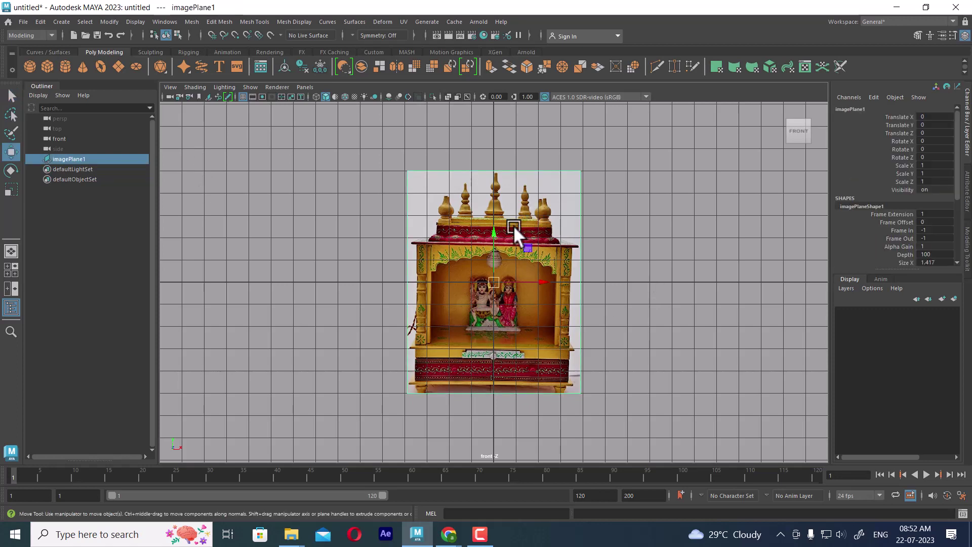
{"action": "scroll", "coordinate": [522, 320], "scroll_direction": "up", "scroll_amount": 2}
{"action": "scroll", "coordinate": [522, 320], "scroll_direction": "up", "scroll_amount": 4}
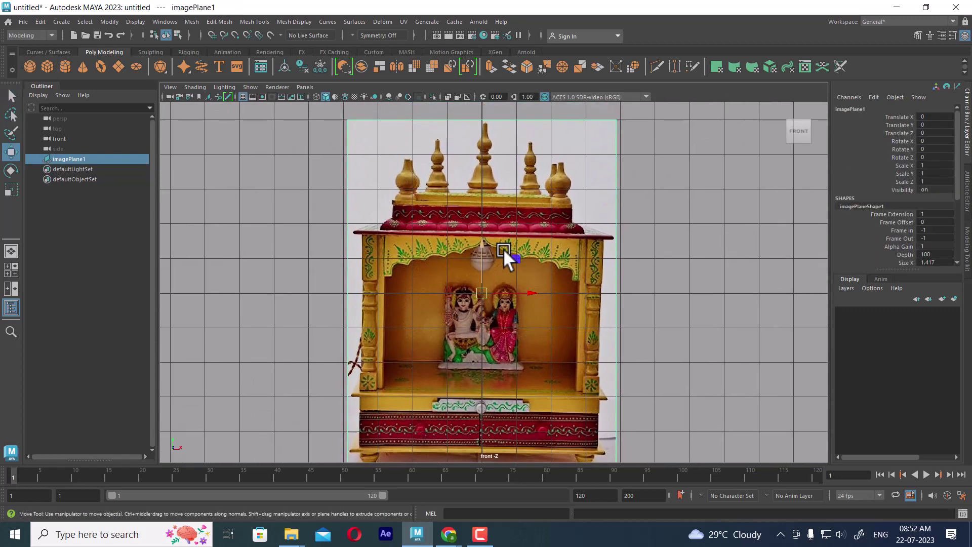
{"action": "scroll", "coordinate": [666, 375], "scroll_direction": "up", "scroll_amount": 3}
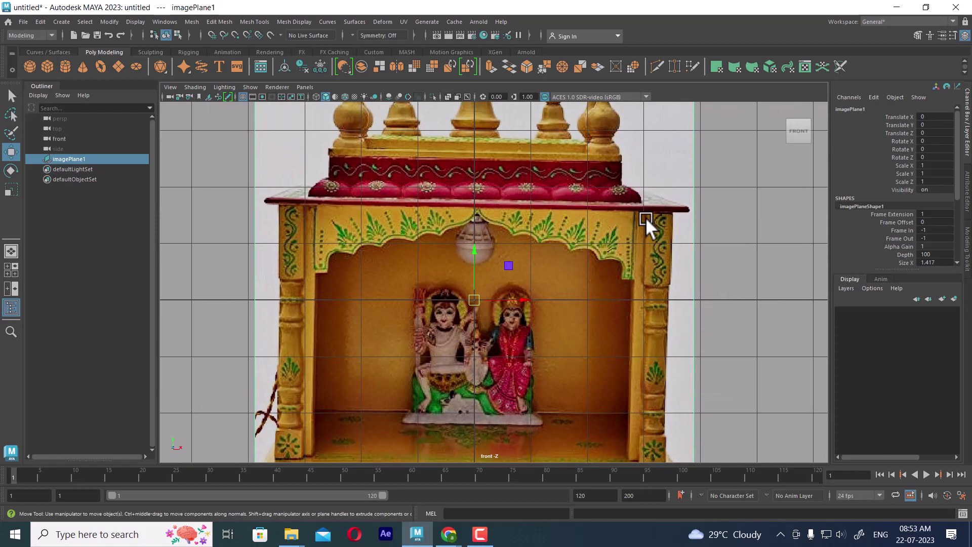
{"action": "scroll", "coordinate": [661, 202], "scroll_direction": "down", "scroll_amount": 5}
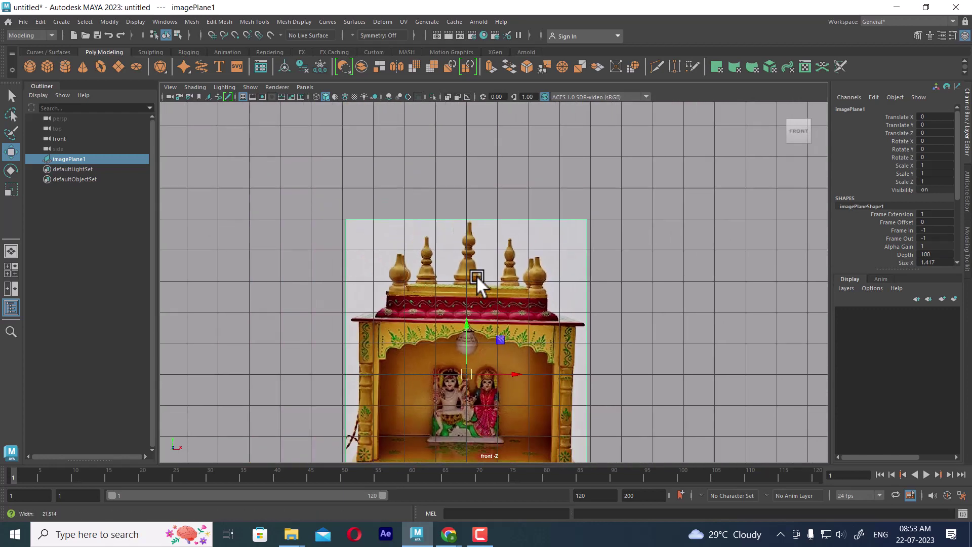
{"action": "middle_click_drag", "start_coordinate": [463, 270], "coordinate": [454, 217], "text": "alt"}
{"action": "scroll", "coordinate": [470, 242], "scroll_direction": "up", "scroll_amount": 1}
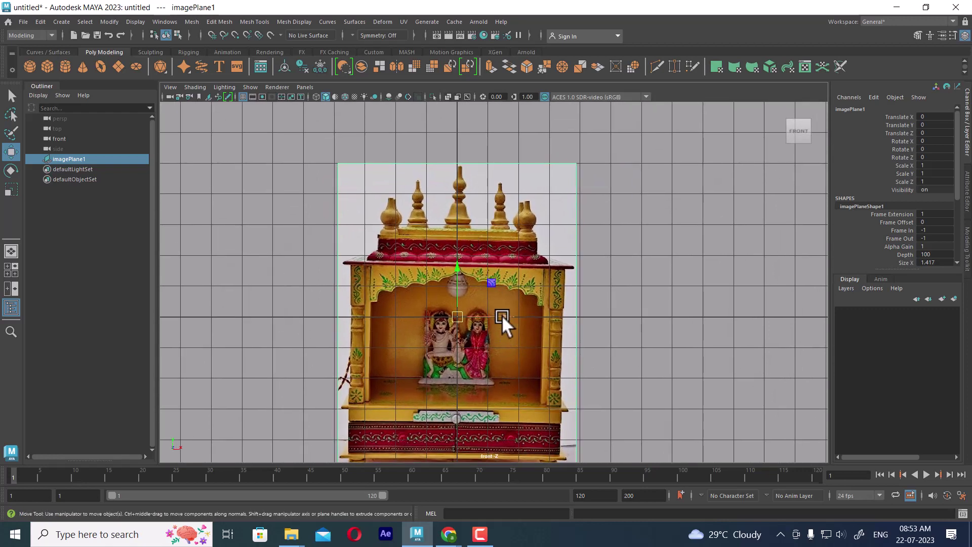
{"action": "middle_click_drag", "start_coordinate": [448, 276], "coordinate": [464, 302], "text": "alt"}
{"action": "left_click_drag", "start_coordinate": [465, 302], "coordinate": [459, 148]}
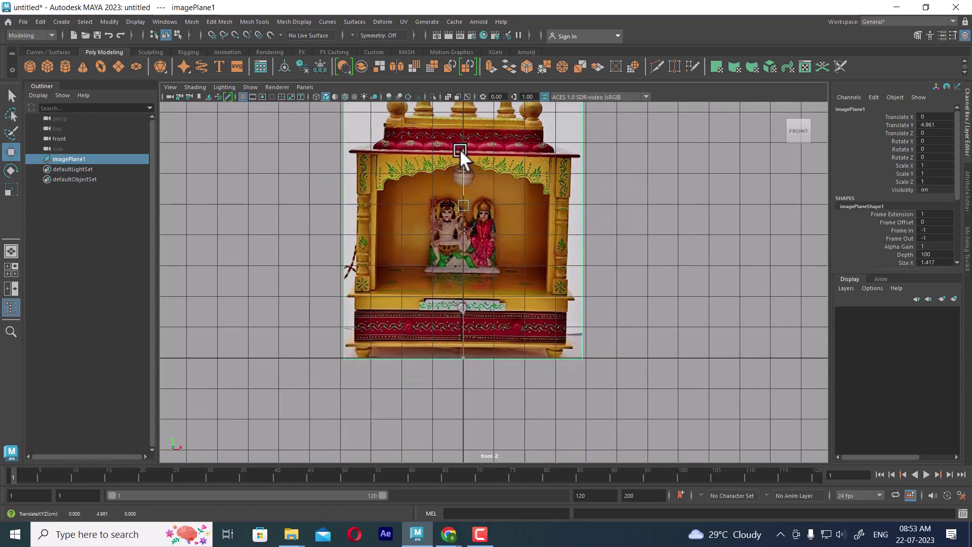
Step: Shift the image plane sideways to about -0.113 in Translate X, lining the central spire up with the vertical grid axis
{"action": "middle_click_drag", "start_coordinate": [460, 149], "coordinate": [494, 273], "text": "alt"}
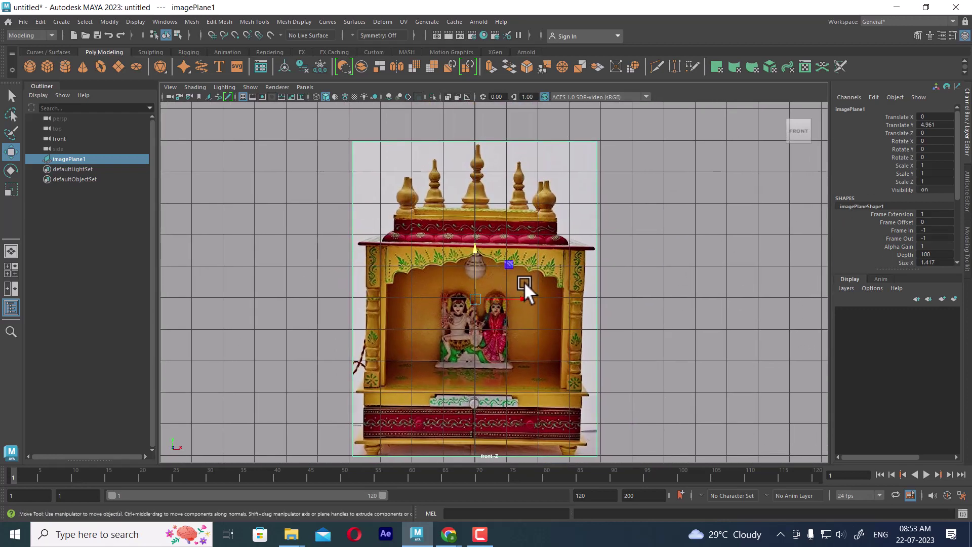
{"action": "left_click_drag", "start_coordinate": [525, 296], "coordinate": [521, 296]}
{"action": "scroll", "coordinate": [493, 229], "scroll_direction": "up", "scroll_amount": 1}
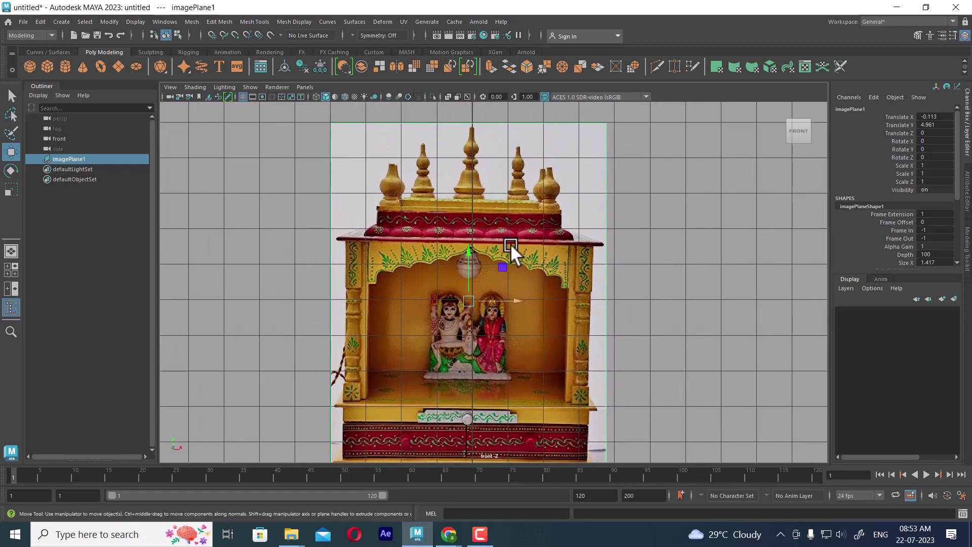
{"action": "middle_click_drag", "start_coordinate": [510, 244], "coordinate": [531, 260], "text": "alt"}
{"action": "scroll", "coordinate": [500, 199], "scroll_direction": "up", "scroll_amount": 2}
{"action": "middle_click_drag", "start_coordinate": [522, 215], "coordinate": [547, 258], "text": "alt"}
{"action": "scroll", "coordinate": [523, 217], "scroll_direction": "up", "scroll_amount": 1}
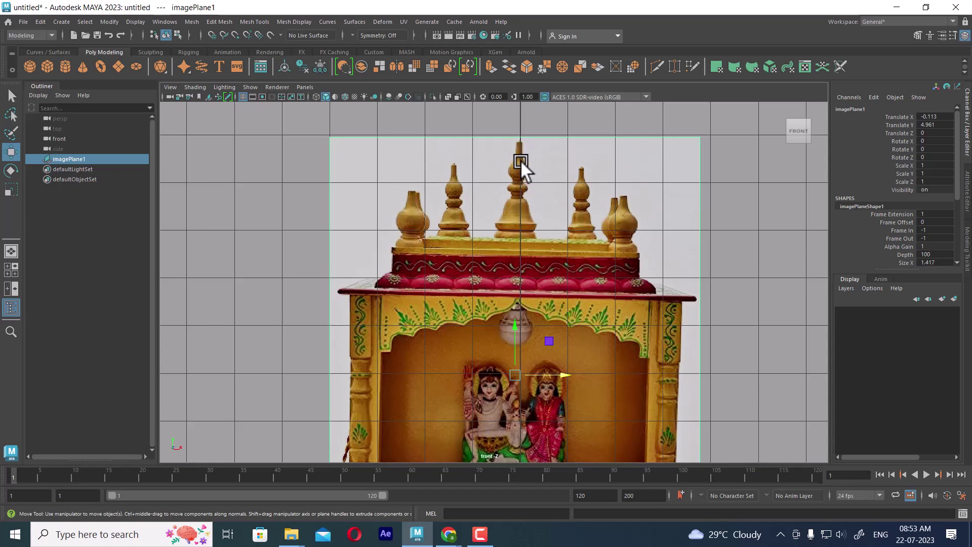
{"action": "middle_click_drag", "start_coordinate": [576, 267], "coordinate": [608, 252], "text": "alt"}
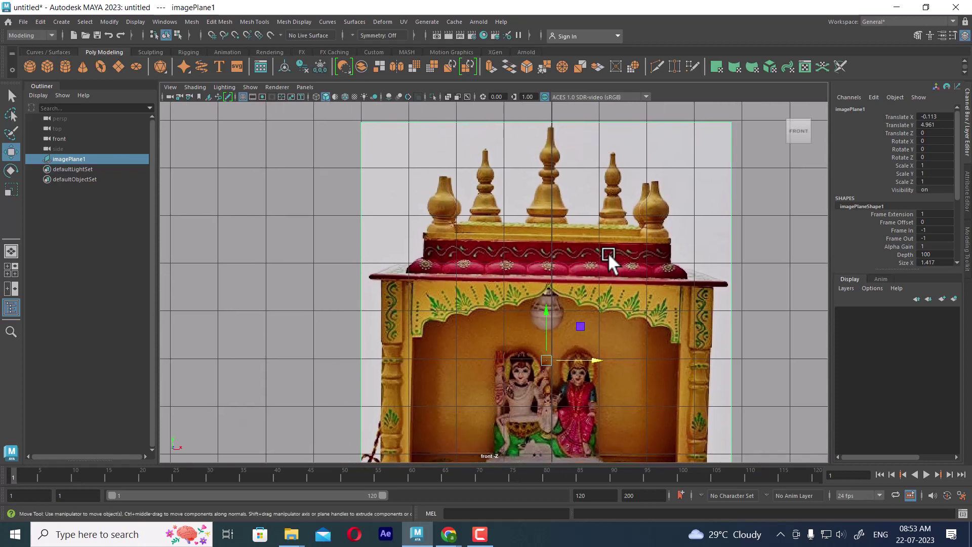
Step: Rotate the image plane about 2.719 degrees in Z and shift it sideways to about 0.142 in Translate X
{"action": "key", "text": "e"}
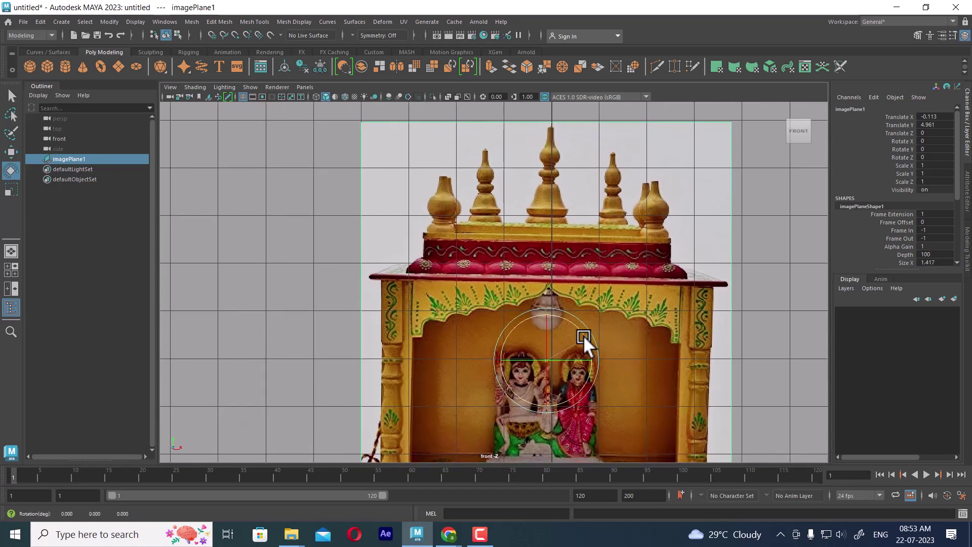
{"action": "left_click_drag", "start_coordinate": [583, 335], "coordinate": [605, 360]}
{"action": "key", "text": "w"}
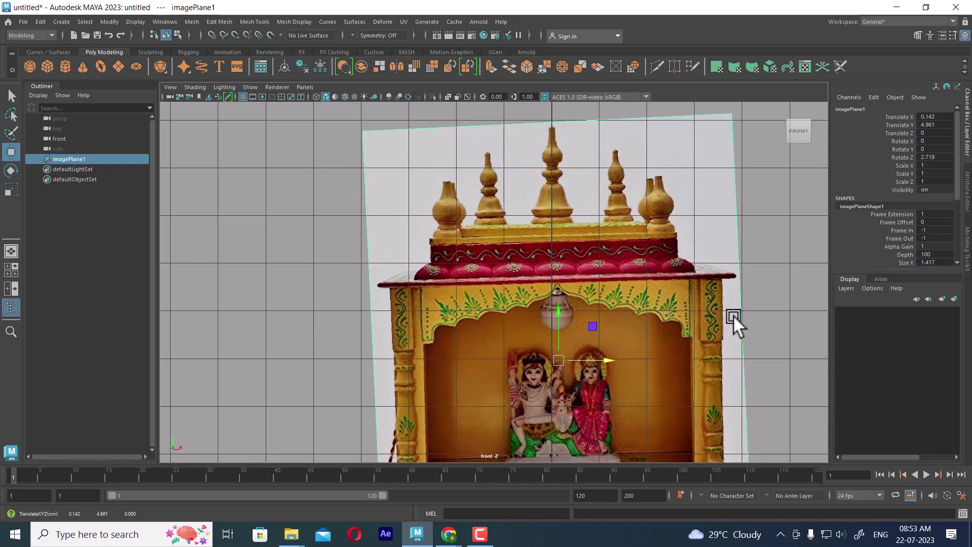
Step: Assign the image plane to a new display layer and set the layer to Reference mode
{"action": "left_click", "coordinate": [955, 298]}
{"action": "left_click", "coordinate": [864, 312]}
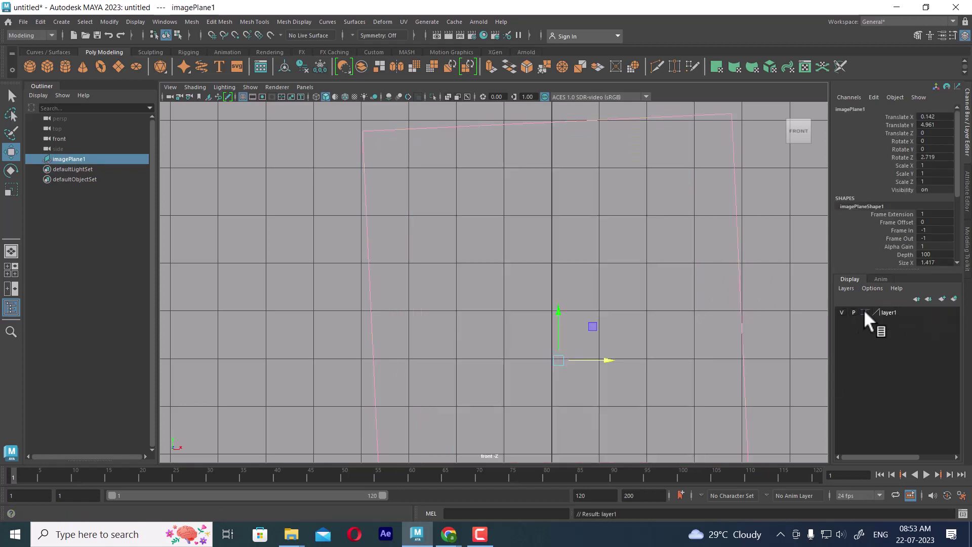
{"action": "left_click", "coordinate": [865, 312]}
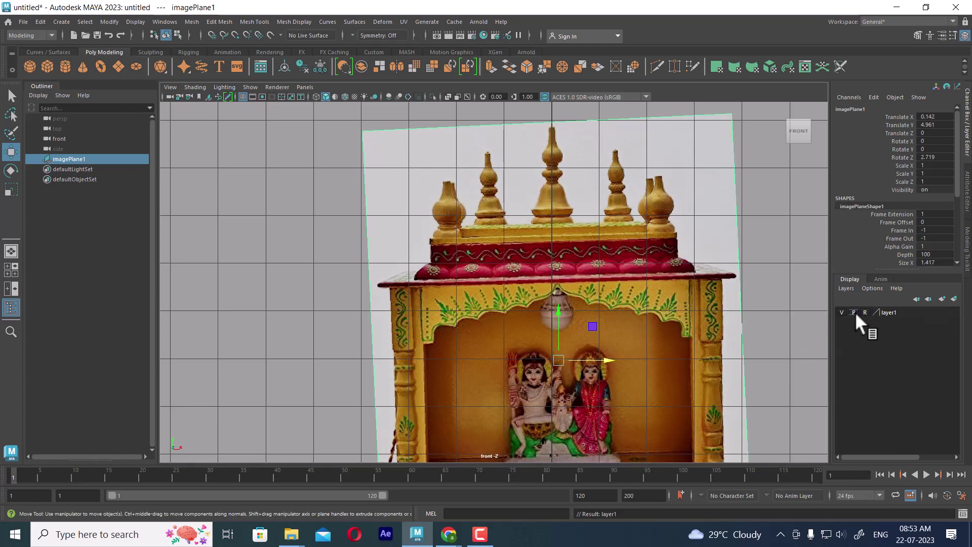
Step: Undo the last display-layer changes and set layer1 back to Reference mode
{"action": "left_click", "coordinate": [799, 294]}
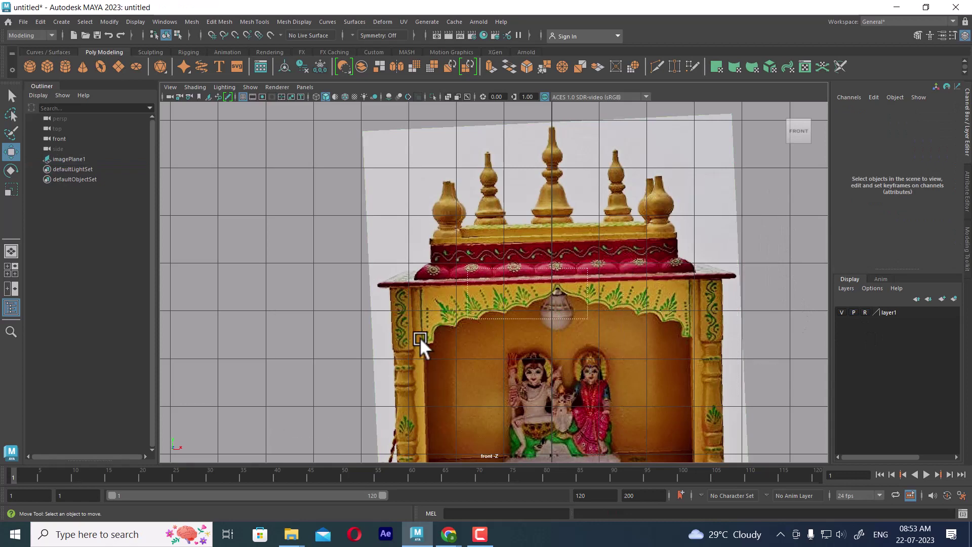
{"action": "scroll", "coordinate": [565, 236], "scroll_direction": "down", "scroll_amount": 5}
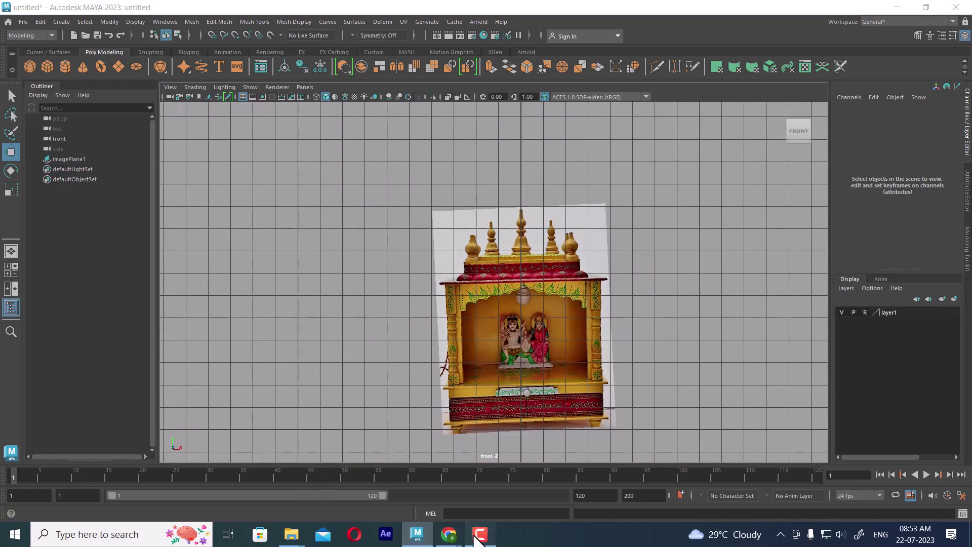
{"action": "key", "text": "ctrl+z"}
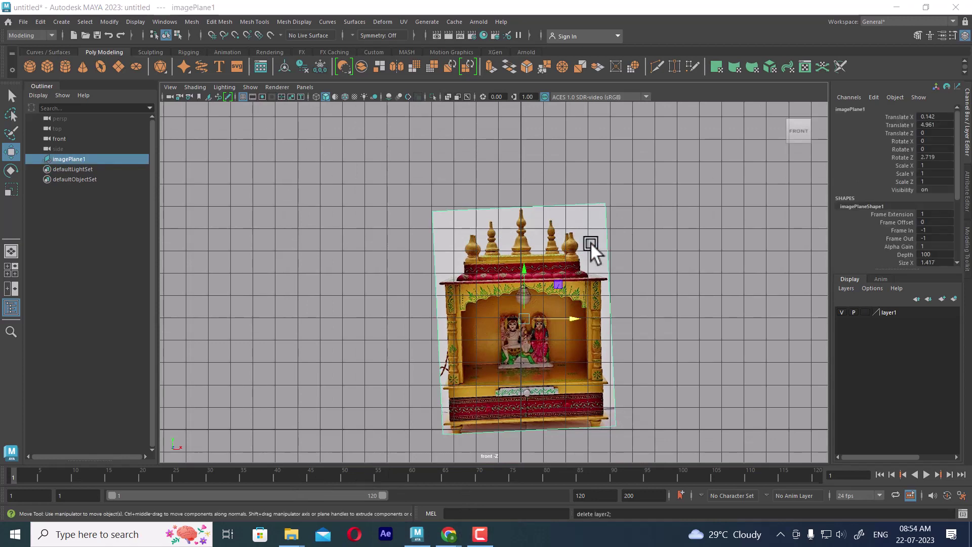
{"action": "left_click", "coordinate": [642, 190]}
{"action": "left_click", "coordinate": [592, 254]}
{"action": "scroll", "coordinate": [608, 253], "scroll_direction": "up", "scroll_amount": 2}
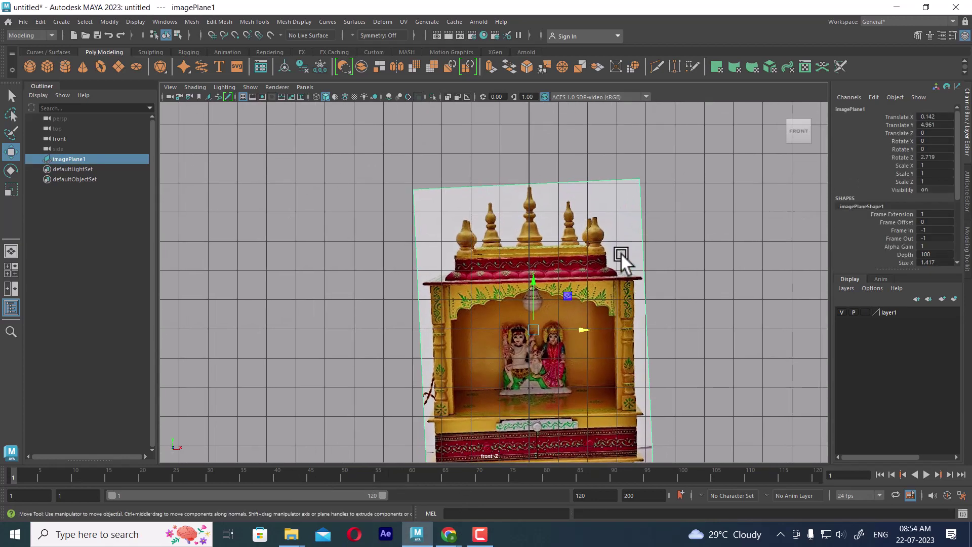
{"action": "left_click", "coordinate": [864, 312]}
Step: Start a CV curve at the central spire's tip, at about Y 9.87 on the centre axis, and round its top edge
{"action": "scroll", "coordinate": [621, 374], "scroll_direction": "up", "scroll_amount": 2}
{"action": "scroll", "coordinate": [572, 305], "scroll_direction": "up", "scroll_amount": 3}
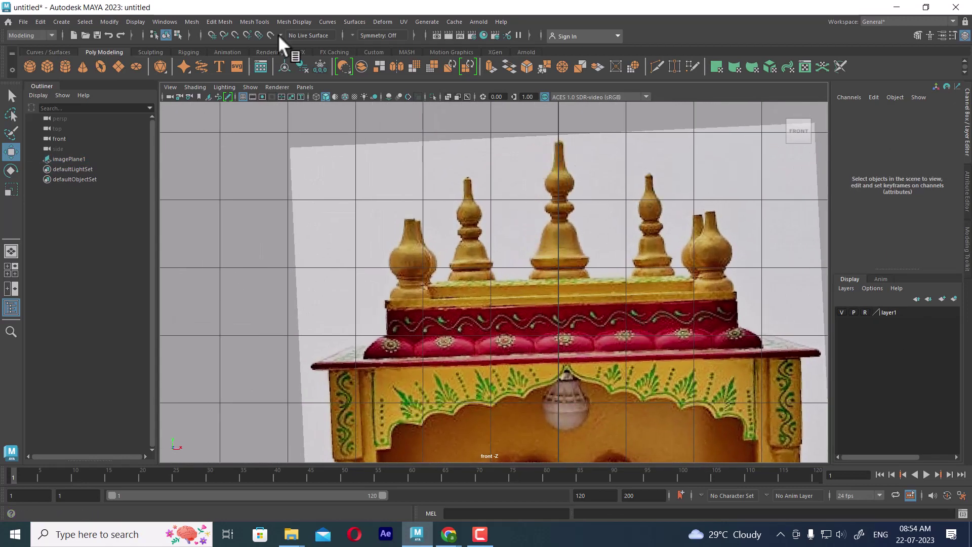
{"action": "scroll", "coordinate": [553, 278], "scroll_direction": "up", "scroll_amount": 3}
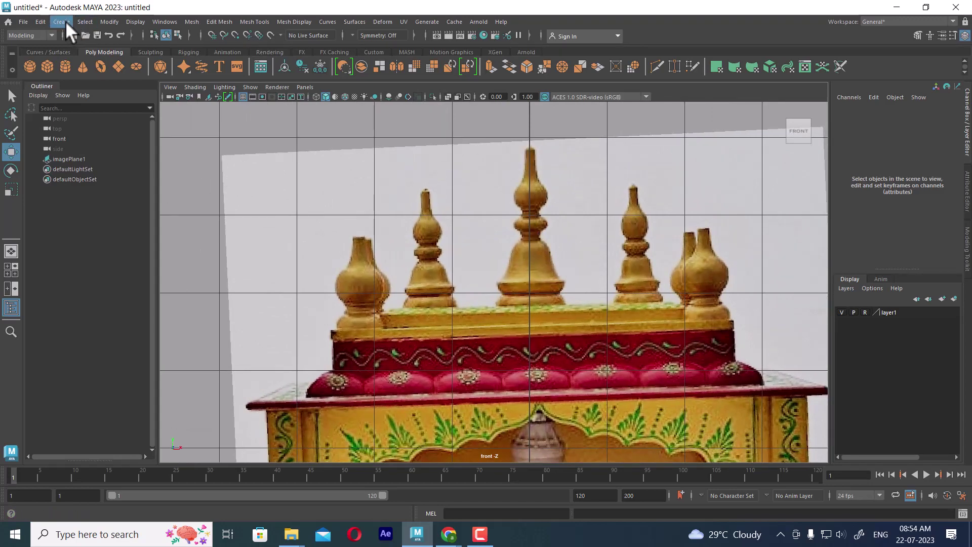
{"action": "left_click", "coordinate": [61, 23]}
{"action": "mouse_move", "coordinate": [136, 99]}
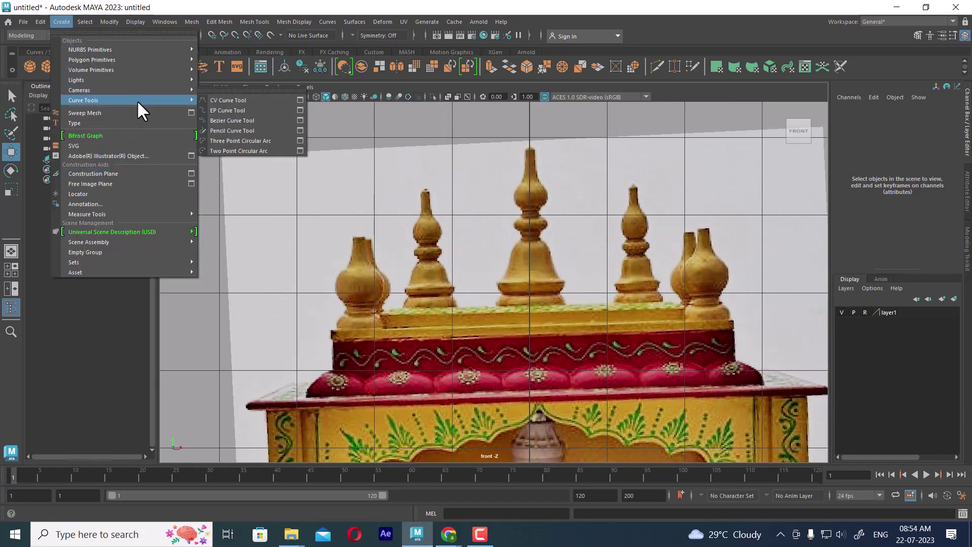
{"action": "left_click", "coordinate": [238, 100]}
{"action": "scroll", "coordinate": [651, 206], "scroll_direction": "up", "scroll_amount": 6}
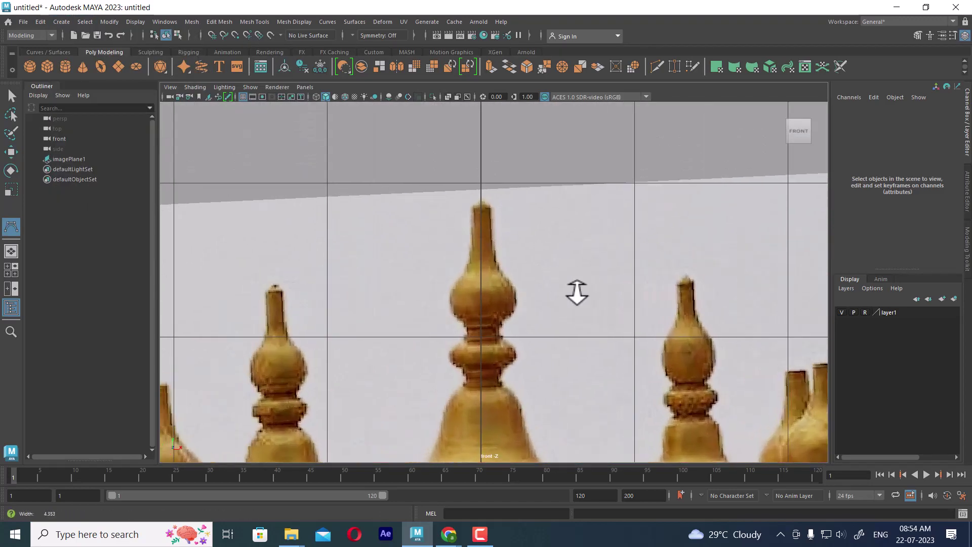
{"action": "scroll", "coordinate": [483, 199], "scroll_direction": "up", "scroll_amount": 2}
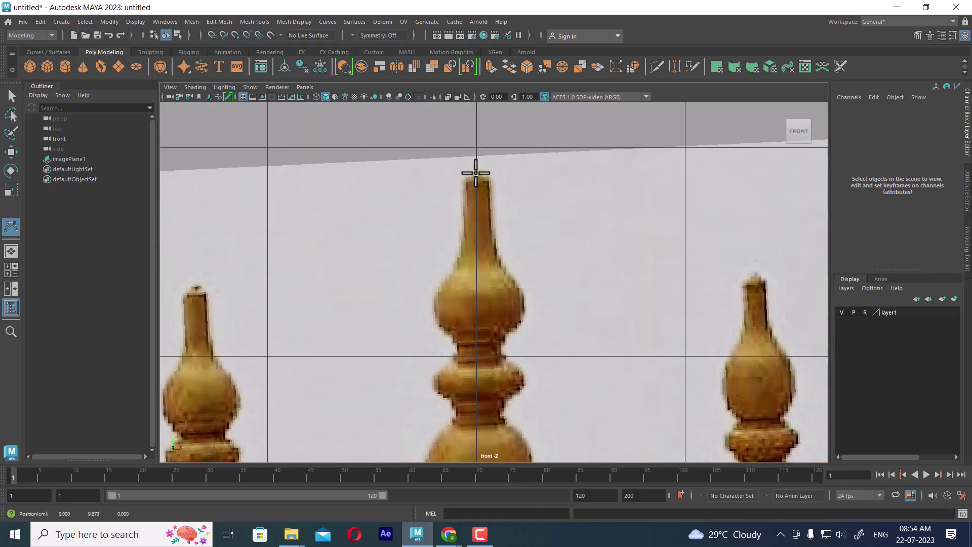
{"action": "left_click", "coordinate": [481, 173]}
{"action": "left_click", "coordinate": [486, 173]}
{"action": "left_click", "coordinate": [489, 181]}
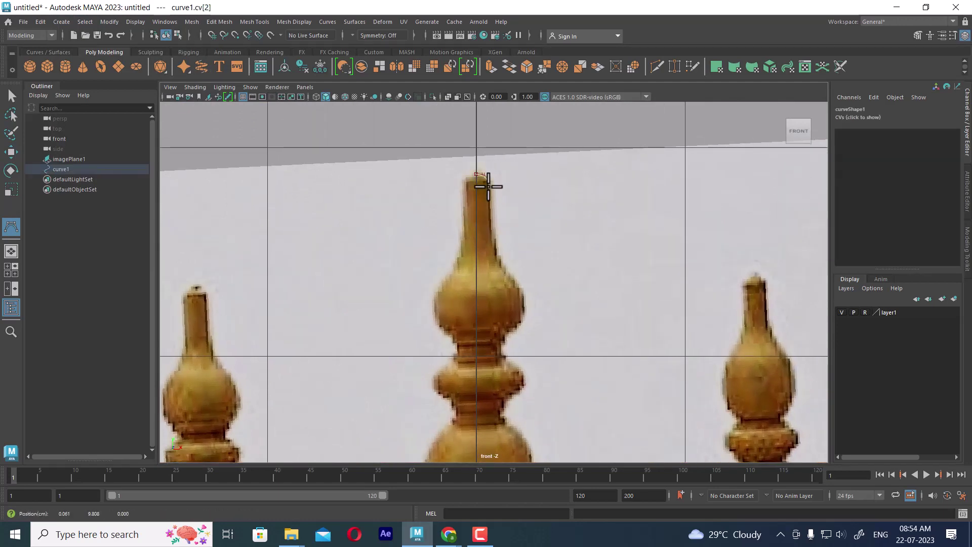
Step: Continue the curve down the right side of the slender neck onto the shoulder of the upper bulb
{"action": "left_click", "coordinate": [488, 191]}
{"action": "left_click", "coordinate": [493, 241]}
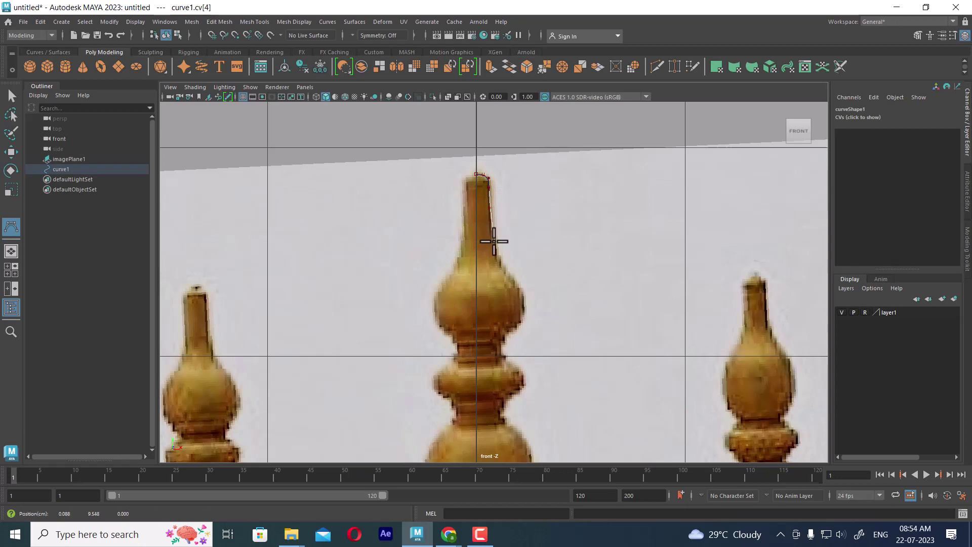
{"action": "left_click", "coordinate": [500, 264]}
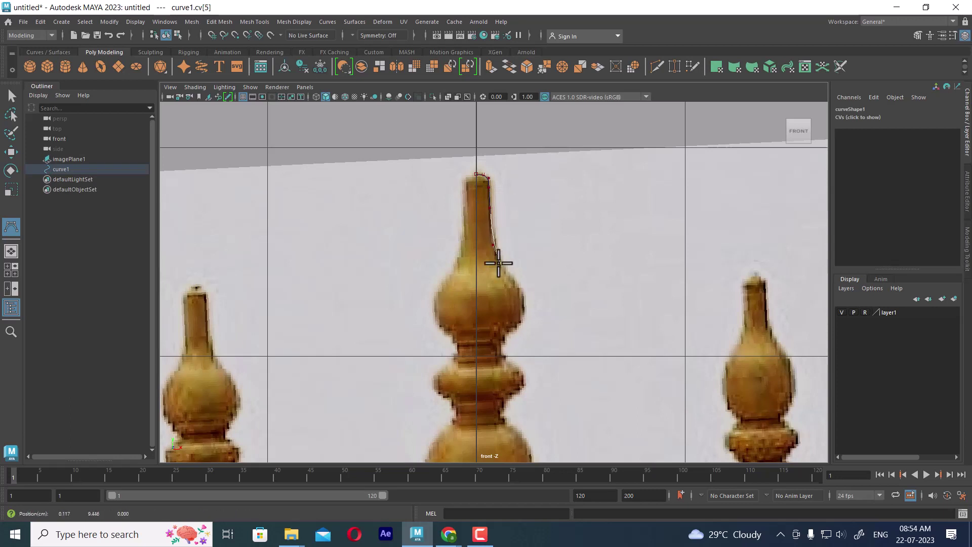
{"action": "left_click", "coordinate": [503, 273]}
{"action": "left_click", "coordinate": [515, 282]}
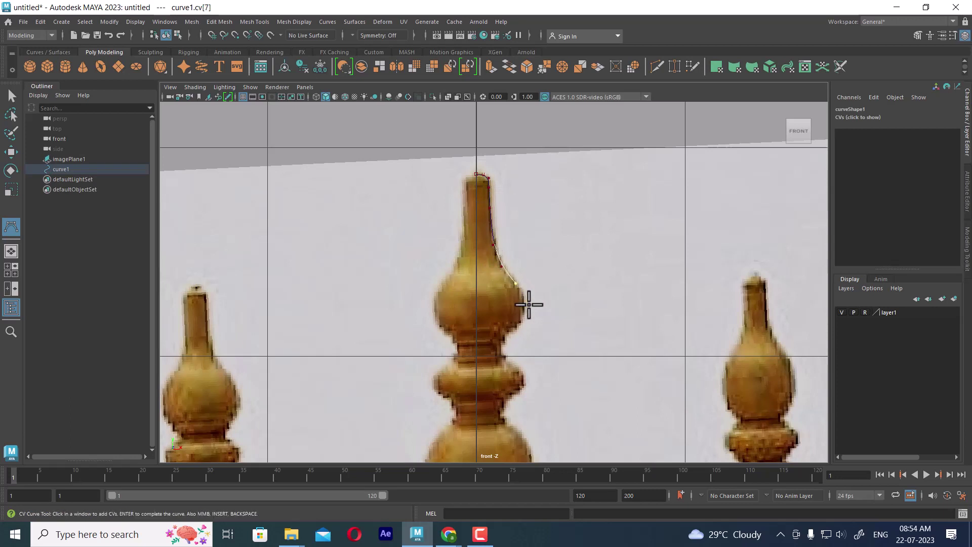
Step: Extend the curve around the widest part of the upper bulb and along its underside
{"action": "scroll", "coordinate": [528, 303], "scroll_direction": "up", "scroll_amount": 1}
{"action": "left_click", "coordinate": [532, 250]}
{"action": "left_click", "coordinate": [530, 274]}
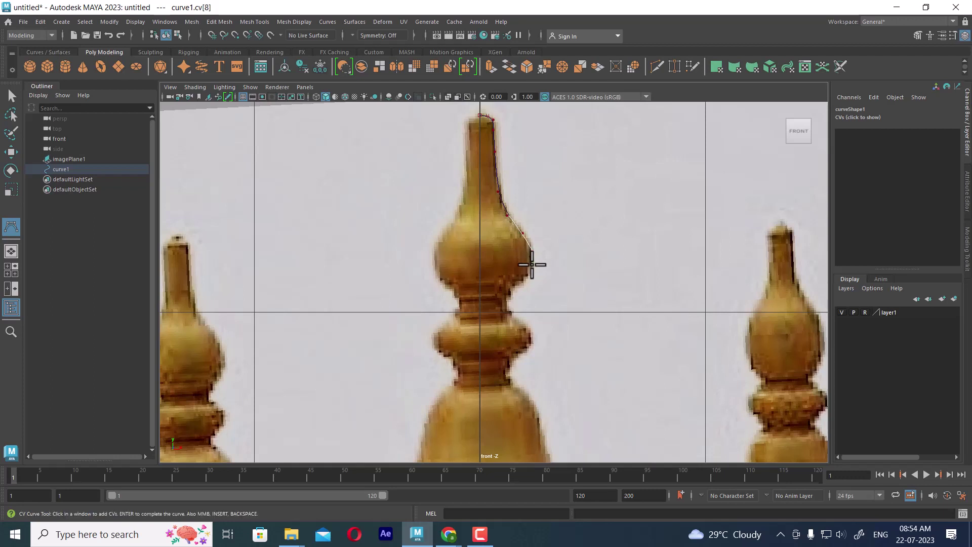
{"action": "left_click", "coordinate": [517, 281]}
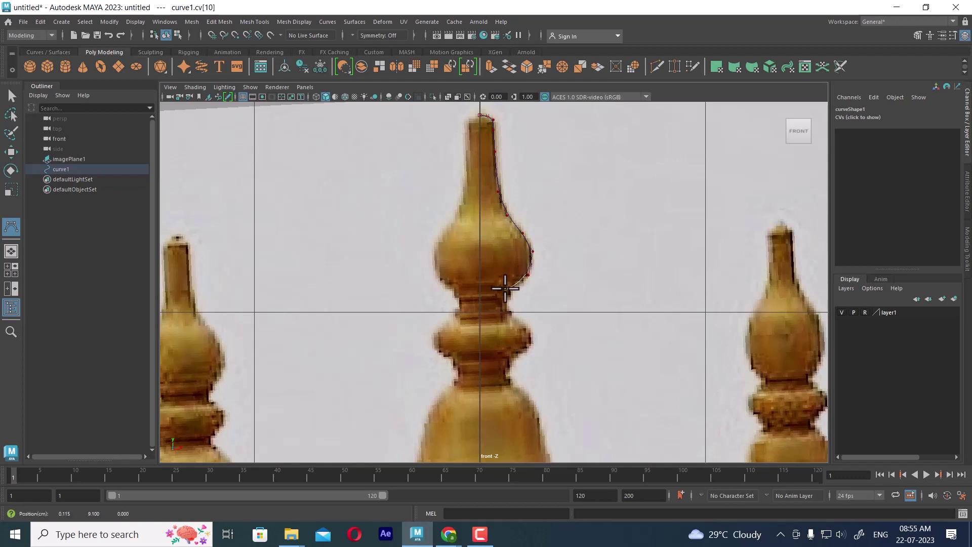
{"action": "left_click", "coordinate": [503, 284]}
Step: Trace the small ridge beneath the upper bulb with closely spaced points, stepping in to the narrow neck
{"action": "scroll", "coordinate": [500, 271], "scroll_direction": "up", "scroll_amount": 2}
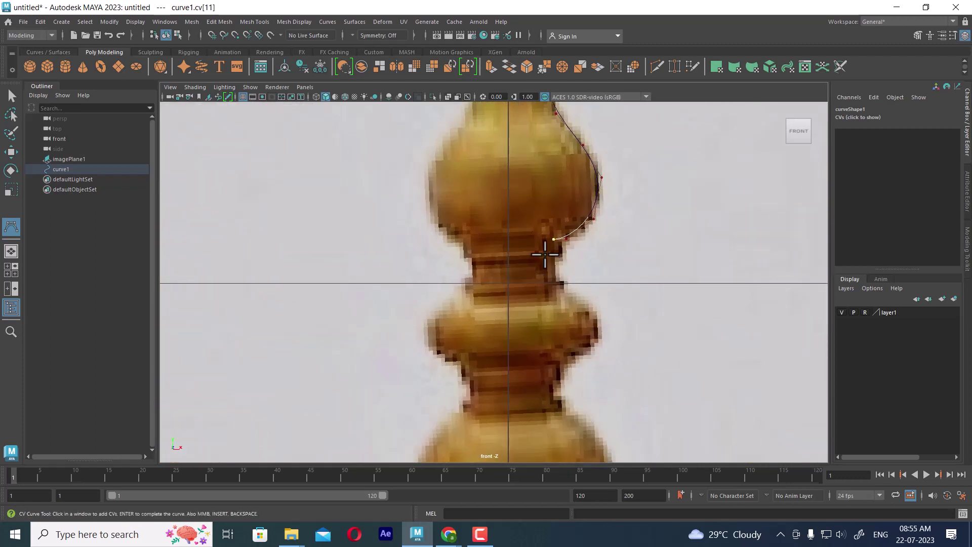
{"action": "left_click", "coordinate": [559, 232]}
{"action": "left_click", "coordinate": [561, 249]}
{"action": "left_click", "coordinate": [561, 252]}
{"action": "left_click", "coordinate": [560, 258]}
{"action": "left_click", "coordinate": [554, 253]}
{"action": "left_click", "coordinate": [554, 259]}
{"action": "left_click", "coordinate": [554, 266]}
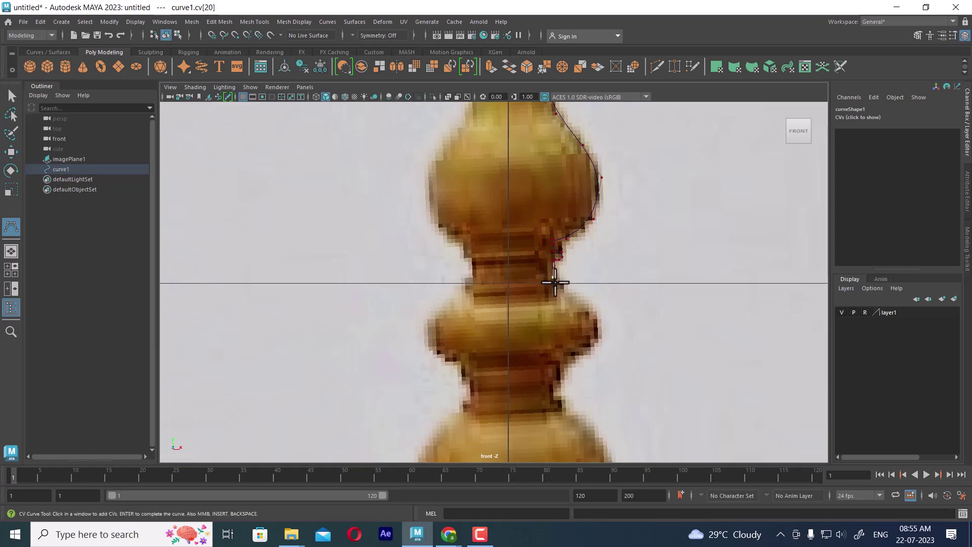
Step: Carry the curve down the narrow neck and around the small lip above the spire's lower ring
{"action": "left_click", "coordinate": [555, 273]}
{"action": "left_click", "coordinate": [556, 281]}
{"action": "left_click", "coordinate": [561, 282]}
{"action": "left_click", "coordinate": [565, 283]}
{"action": "left_click", "coordinate": [563, 286]}
Step: Trace the curve around the rounded ring of the spire, from its upper slope to its underside
{"action": "middle_click_drag", "start_coordinate": [585, 344], "coordinate": [535, 267], "text": "alt"}
{"action": "scroll", "coordinate": [536, 267], "scroll_direction": "up", "scroll_amount": 1}
{"action": "left_click", "coordinate": [516, 205]}
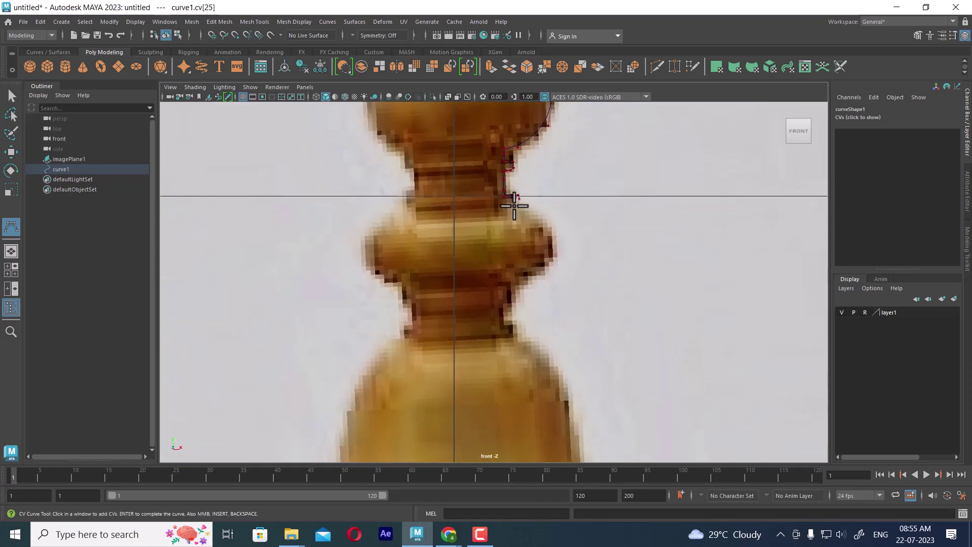
{"action": "left_click", "coordinate": [535, 212]}
{"action": "left_click", "coordinate": [548, 221]}
{"action": "left_click", "coordinate": [551, 231]}
{"action": "left_click", "coordinate": [555, 242]}
{"action": "left_click", "coordinate": [554, 258]}
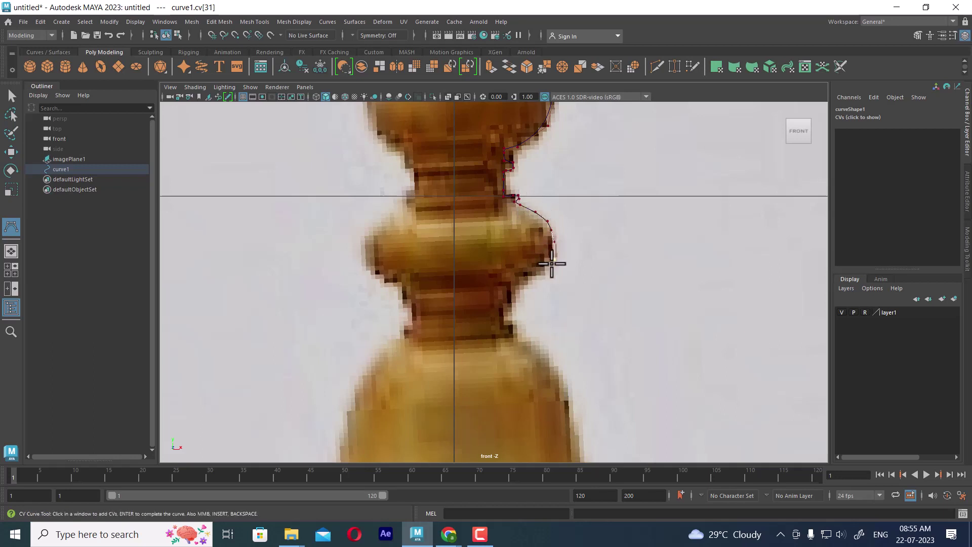
{"action": "left_click", "coordinate": [547, 270]}
{"action": "left_click", "coordinate": [530, 276]}
{"action": "left_click", "coordinate": [521, 279]}
{"action": "left_click", "coordinate": [511, 284]}
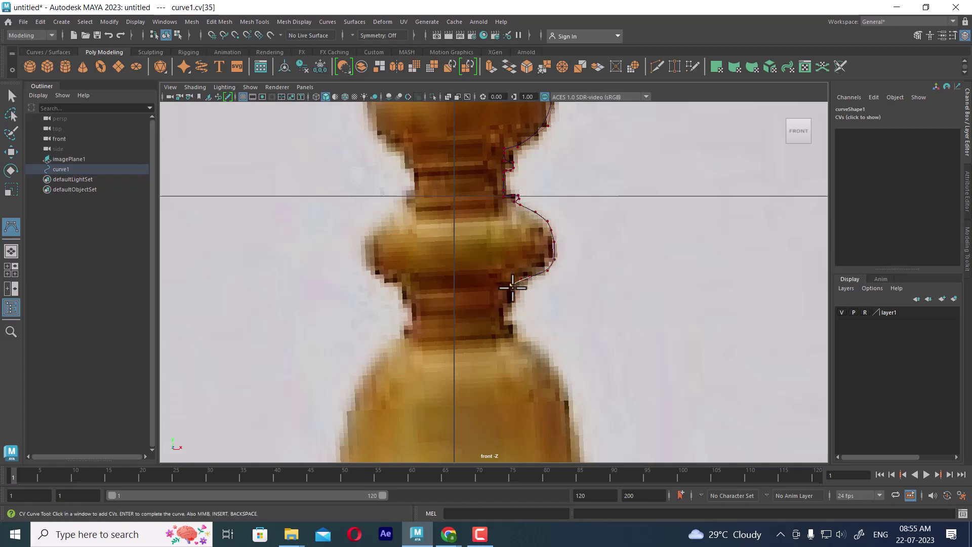
Step: Outline the stepped neck below the ring, ending at the small lip above the bell-shaped body
{"action": "left_click", "coordinate": [515, 295]}
{"action": "left_click", "coordinate": [514, 289]}
{"action": "left_click", "coordinate": [511, 298]}
{"action": "left_click", "coordinate": [505, 304]}
{"action": "left_click", "coordinate": [506, 311]}
{"action": "left_click", "coordinate": [506, 318]}
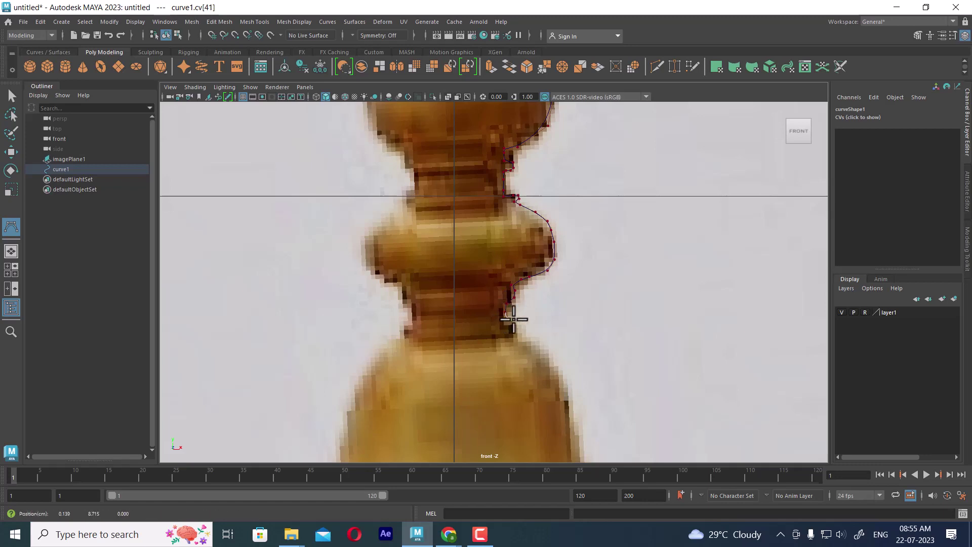
{"action": "left_click", "coordinate": [515, 325]}
{"action": "left_click", "coordinate": [513, 333]}
{"action": "left_click", "coordinate": [515, 333]}
Step: Continue the curve down the right flank of the bell-shaped body to its flared lower edge
{"action": "middle_click_drag", "start_coordinate": [547, 326], "coordinate": [536, 280], "text": "alt"}
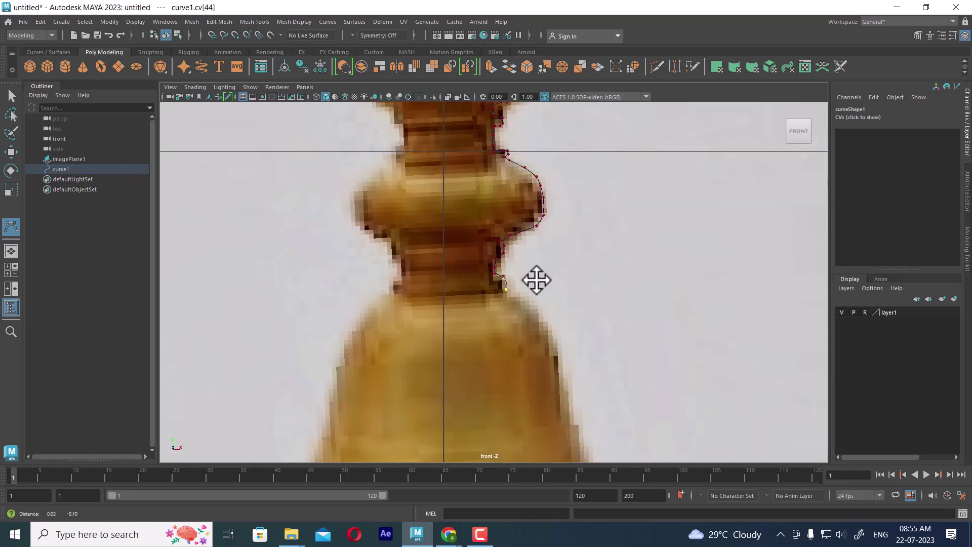
{"action": "scroll", "coordinate": [538, 278], "scroll_direction": "down", "scroll_amount": 6}
{"action": "right_click_drag", "start_coordinate": [538, 278], "coordinate": [688, 349], "text": "alt"}
{"action": "middle_click_drag", "start_coordinate": [599, 335], "coordinate": [558, 289], "text": "alt"}
{"action": "right_click_drag", "start_coordinate": [516, 268], "coordinate": [536, 277], "text": "alt"}
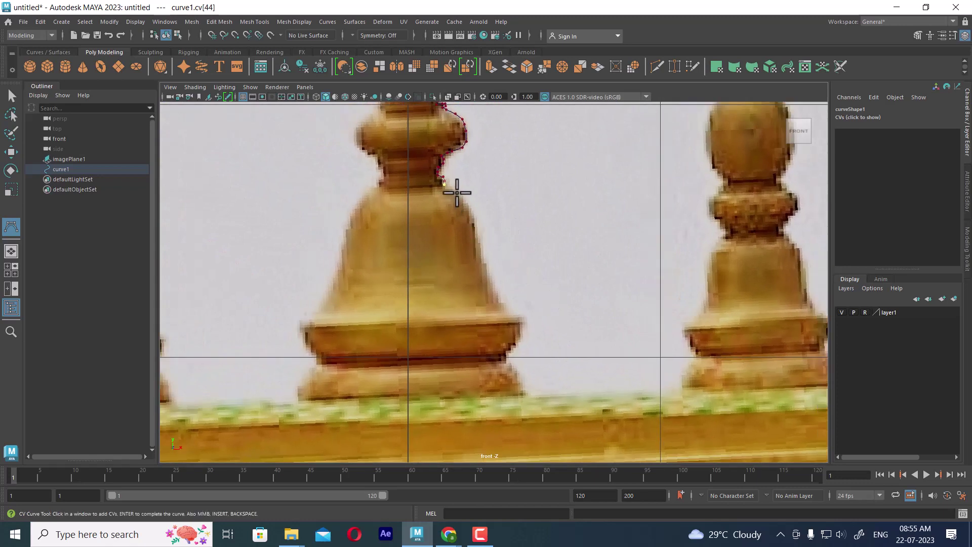
{"action": "left_click_drag", "start_coordinate": [457, 193], "coordinate": [462, 193]}
{"action": "left_click", "coordinate": [472, 215]}
{"action": "left_click", "coordinate": [472, 216]}
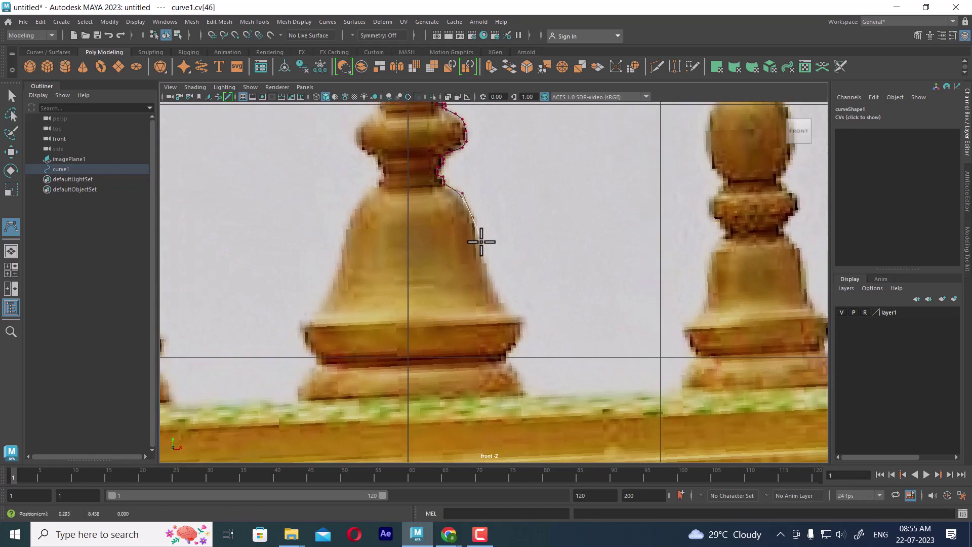
{"action": "left_click", "coordinate": [481, 257]}
{"action": "left_click", "coordinate": [493, 290]}
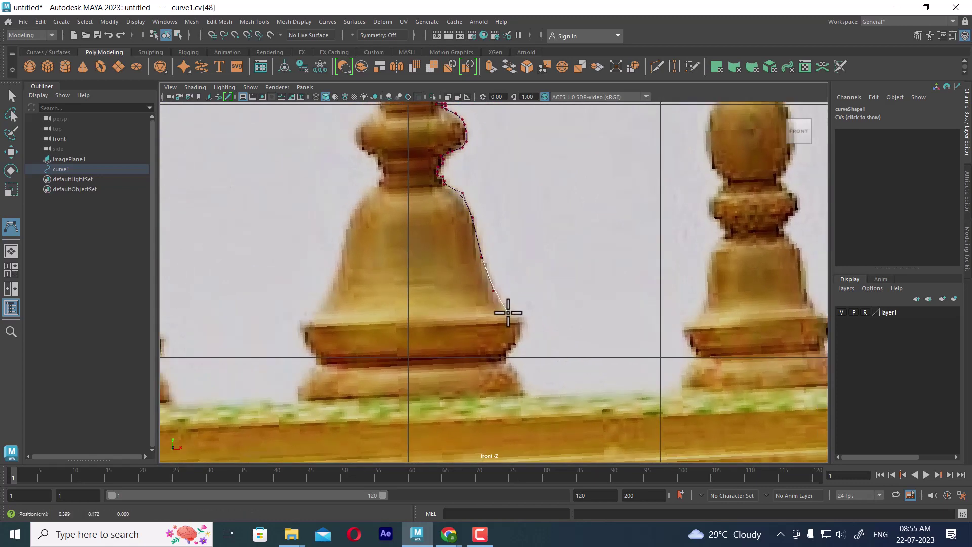
{"action": "left_click", "coordinate": [505, 309]}
Step: Trace the bell's projecting rim with tight corner points and step in beneath it
{"action": "right_click_drag", "start_coordinate": [503, 308], "coordinate": [546, 249], "text": "alt"}
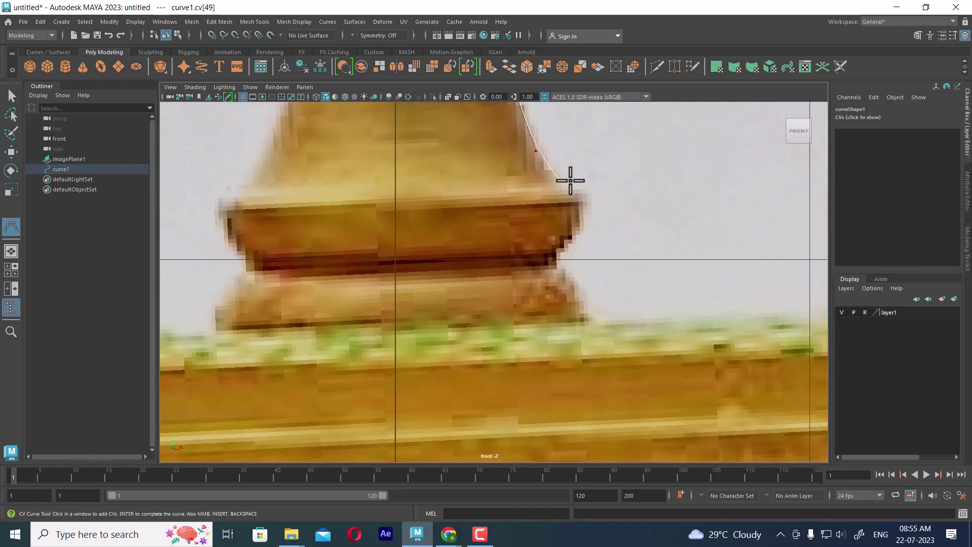
{"action": "mouse_move", "coordinate": [575, 193]}
{"action": "left_mouse_down"}
{"action": "mouse_move", "coordinate": [589, 189]}
{"action": "mouse_move", "coordinate": [588, 204]}
{"action": "left_mouse_up"}
{"action": "left_click", "coordinate": [589, 195]}
{"action": "left_click", "coordinate": [585, 206]}
{"action": "left_click", "coordinate": [580, 205]}
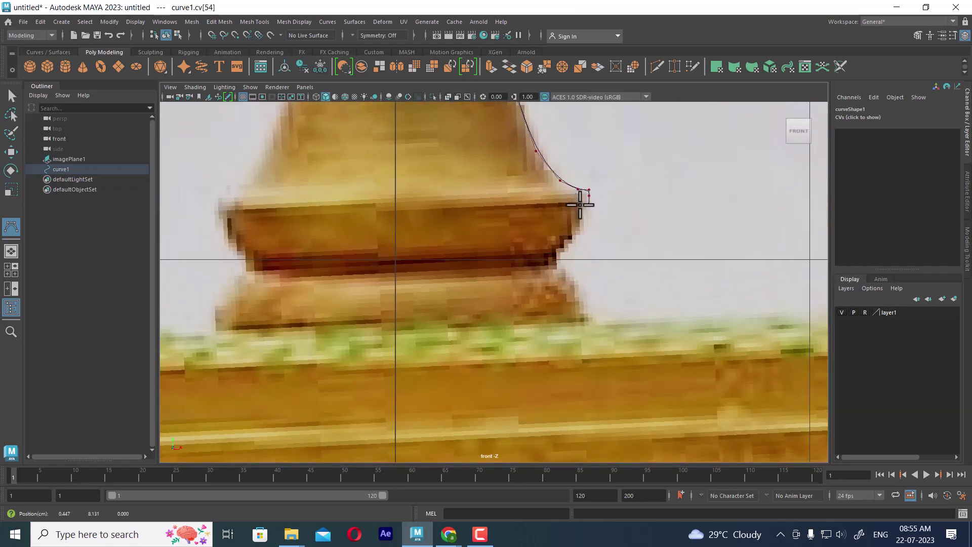
{"action": "left_click", "coordinate": [580, 208]}
Step: Follow the moulding below the rim as it tapers inward to the groove above the spire's foot
{"action": "left_click", "coordinate": [580, 226]}
{"action": "left_click", "coordinate": [576, 237]}
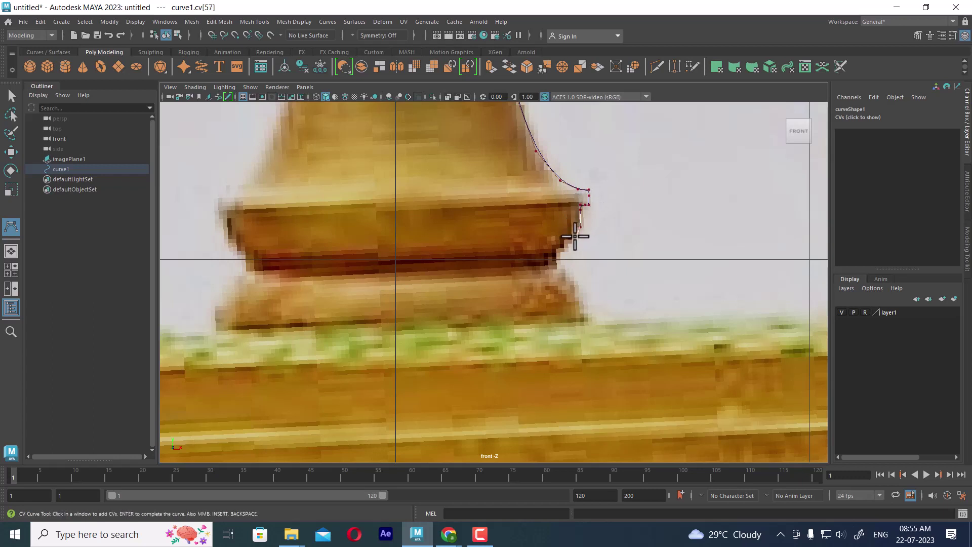
{"action": "left_click", "coordinate": [566, 240]}
{"action": "left_click_drag", "start_coordinate": [562, 244], "coordinate": [557, 249]}
{"action": "left_click", "coordinate": [551, 256]}
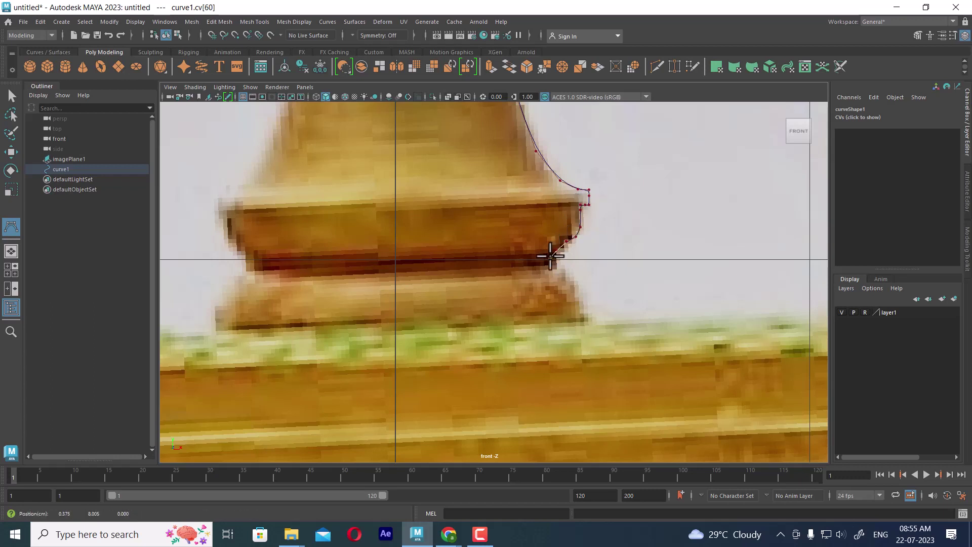
{"action": "left_click", "coordinate": [552, 256]}
{"action": "left_click", "coordinate": [553, 258]}
{"action": "left_click", "coordinate": [554, 258]}
Step: Trace the outward flare of the spire's foot down to its lower outer corner
{"action": "left_click", "coordinate": [560, 262]}
{"action": "left_click", "coordinate": [563, 264]}
{"action": "left_click", "coordinate": [575, 273]}
{"action": "left_click", "coordinate": [584, 310]}
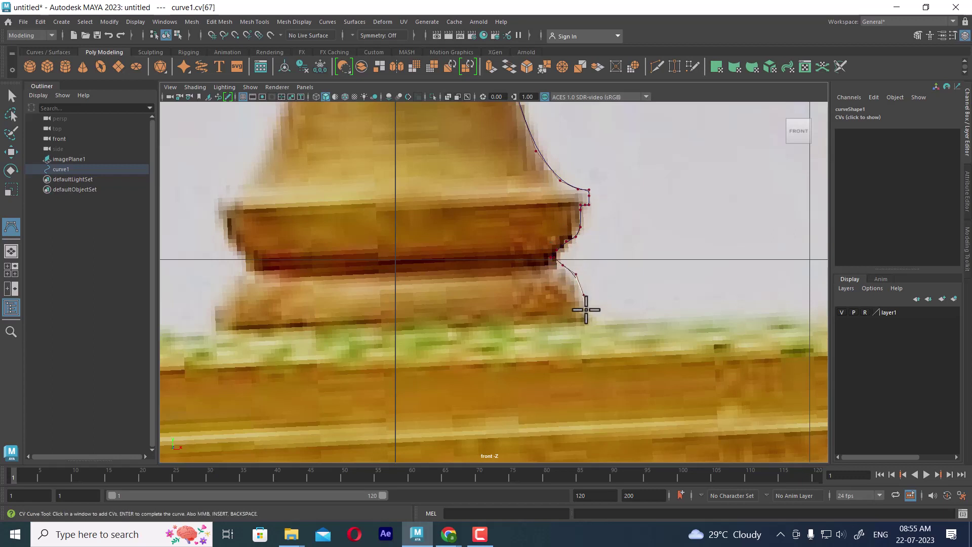
{"action": "left_click", "coordinate": [586, 321]}
{"action": "left_click", "coordinate": [586, 322]}
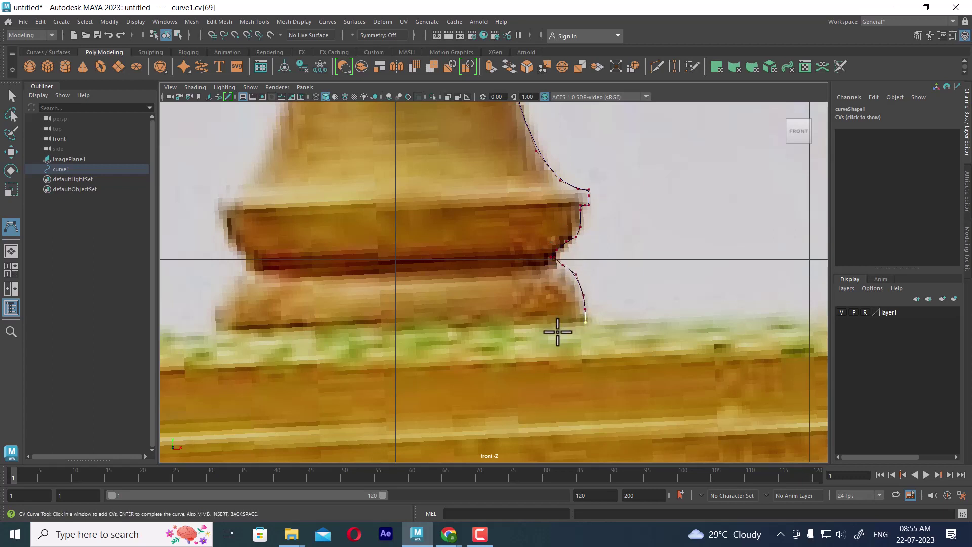
Step: Run the curve along the base of the foot to the centre axis and finish it
{"action": "left_click", "coordinate": [570, 322]}
{"action": "left_click", "coordinate": [519, 322]}
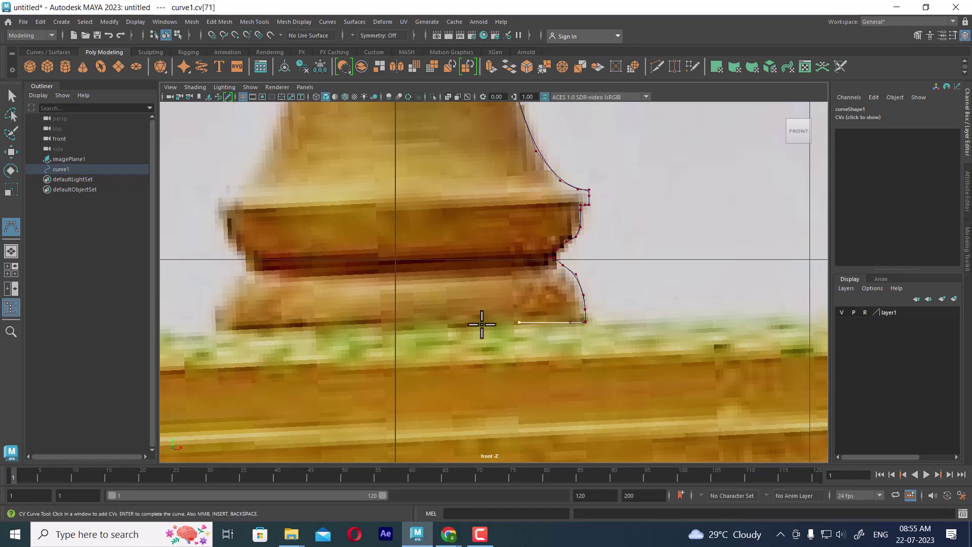
{"action": "left_click", "coordinate": [395, 322]}
{"action": "key", "text": "Return"}
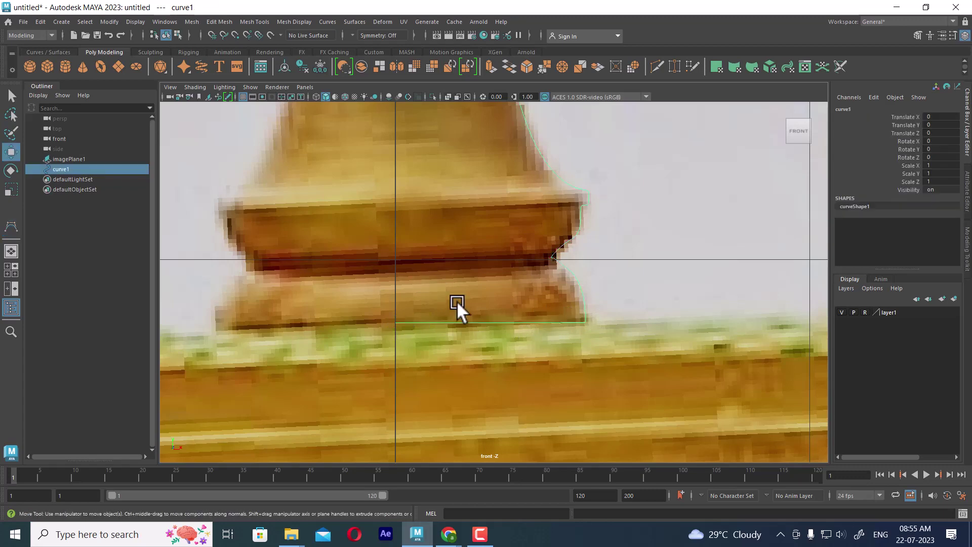
Step: Add the temple reference image to layer1 and toggle the layer's visibility off and on again
{"action": "scroll", "coordinate": [563, 357], "scroll_direction": "down", "scroll_amount": 12}
{"action": "scroll", "coordinate": [572, 288], "scroll_direction": "up", "scroll_amount": 2}
{"action": "scroll", "coordinate": [569, 282], "scroll_direction": "up", "scroll_amount": 1}
{"action": "middle_click_drag", "start_coordinate": [569, 282], "coordinate": [576, 228], "text": "alt"}
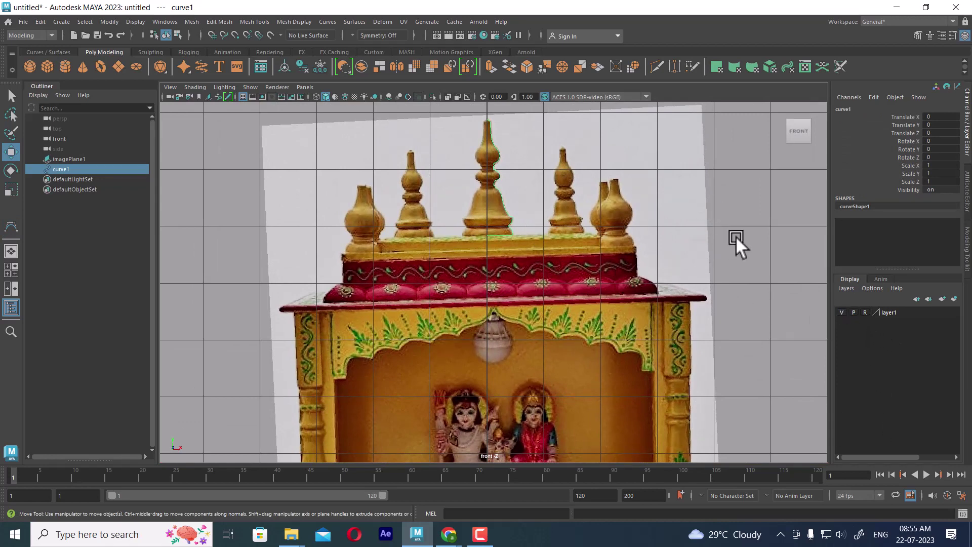
{"action": "left_click", "coordinate": [686, 272]}
{"action": "left_click", "coordinate": [918, 311]}
{"action": "right_click", "coordinate": [918, 311]}
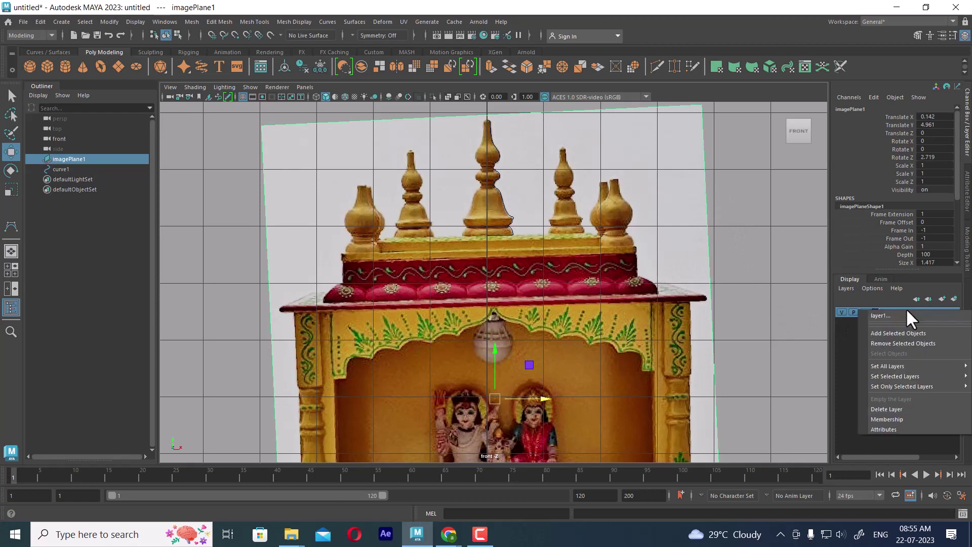
{"action": "left_click", "coordinate": [909, 333]}
{"action": "left_click", "coordinate": [841, 312]}
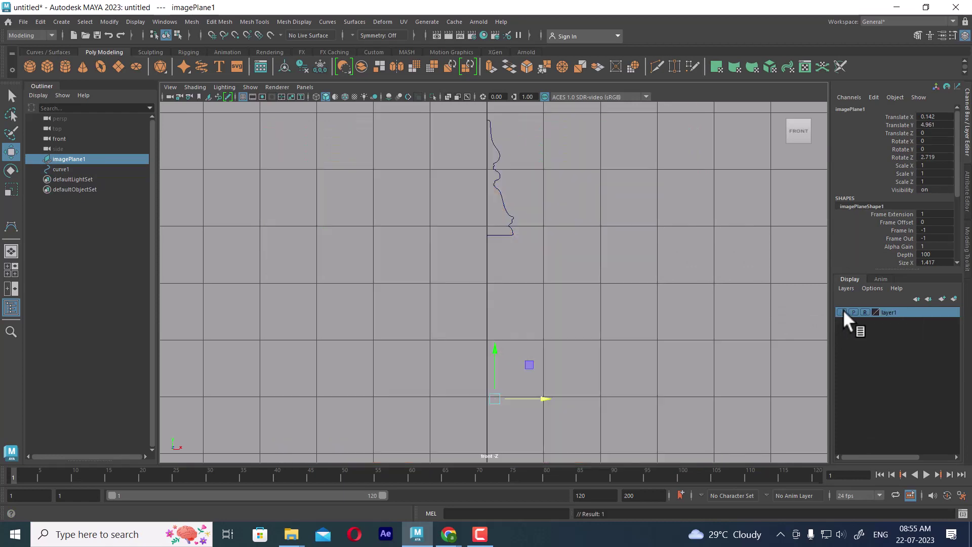
{"action": "left_click", "coordinate": [842, 312]}
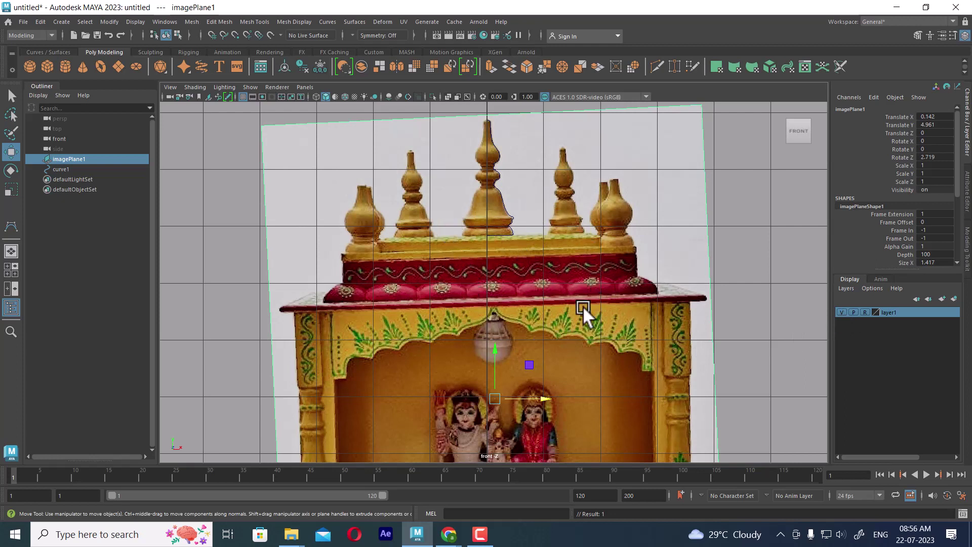
Step: Revolve the spire's profile curve into a full NURBS surface around the centre axis
{"action": "left_click", "coordinate": [514, 178]}
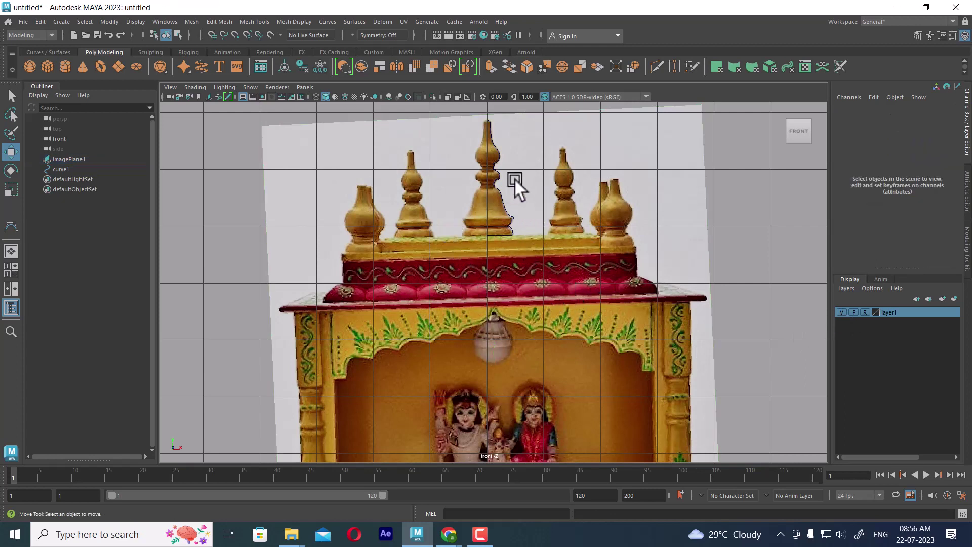
{"action": "left_click", "coordinate": [509, 217]}
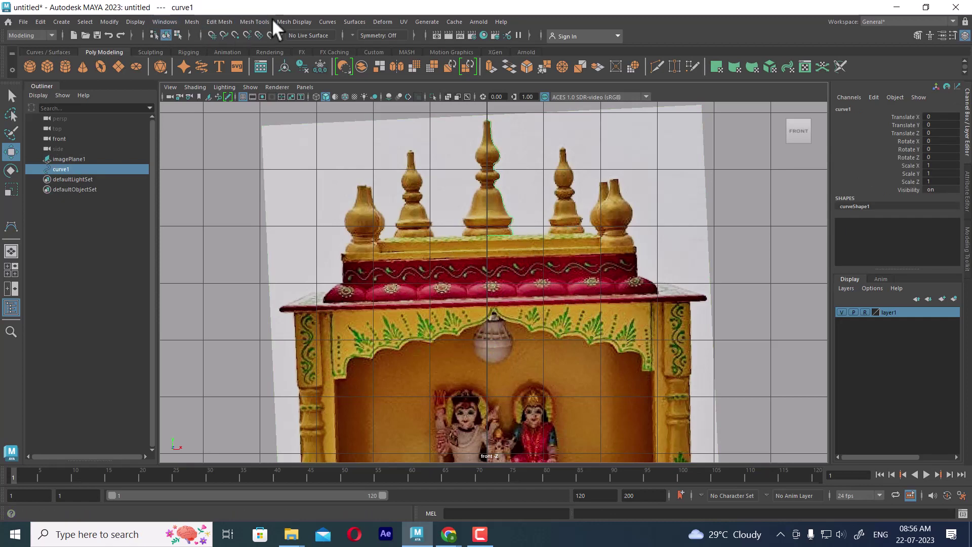
{"action": "left_click", "coordinate": [355, 22]}
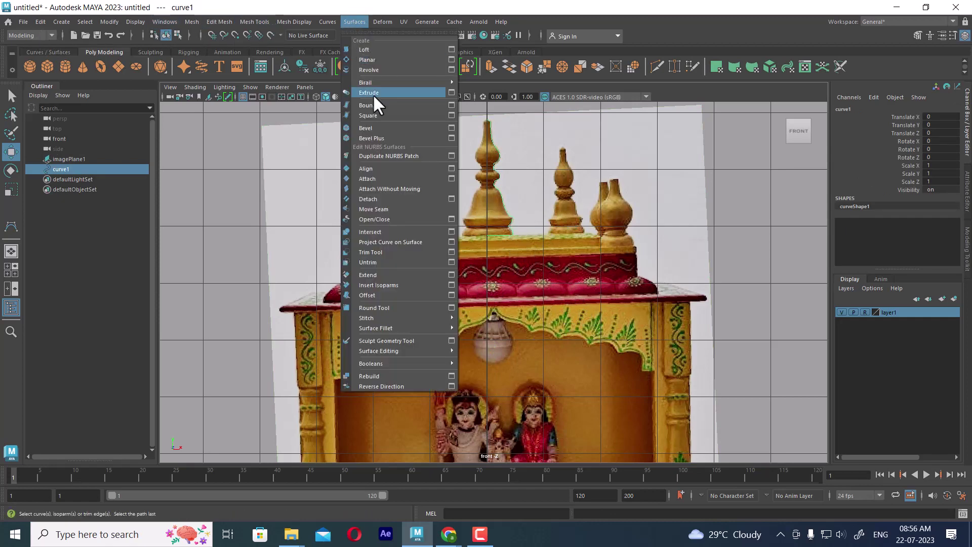
{"action": "left_click", "coordinate": [408, 69]}
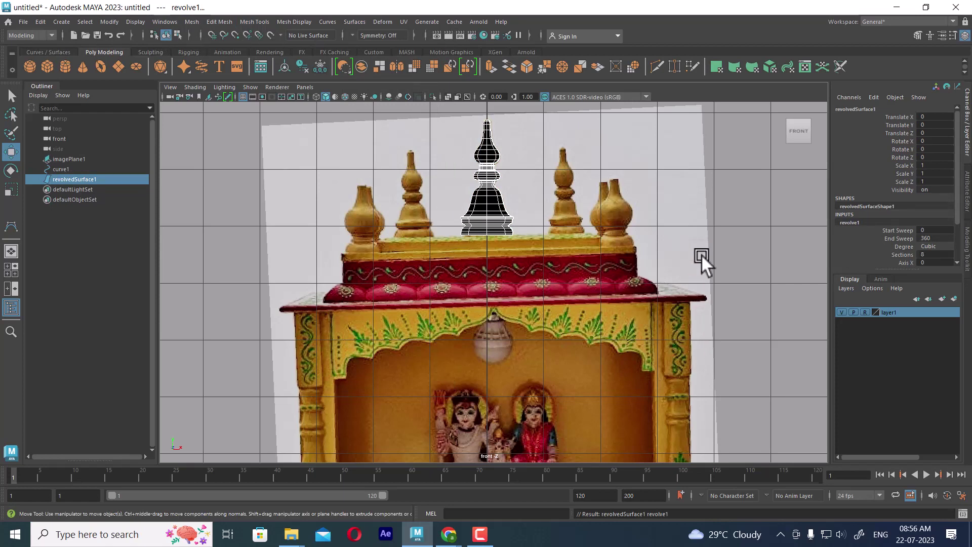
Step: Reverse the surface direction of the revolved spire
{"action": "left_click", "coordinate": [521, 230]}
{"action": "left_click", "coordinate": [477, 209]}
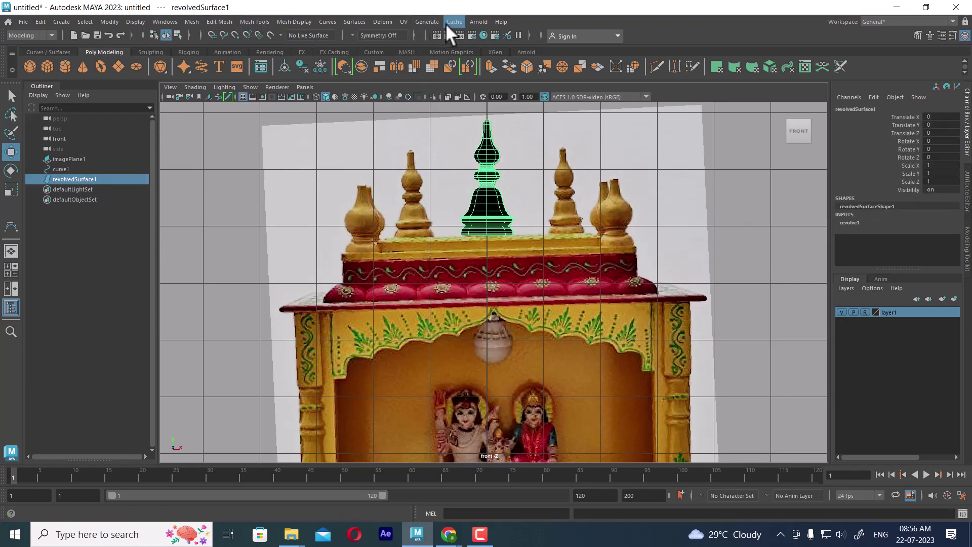
{"action": "left_click", "coordinate": [356, 21]}
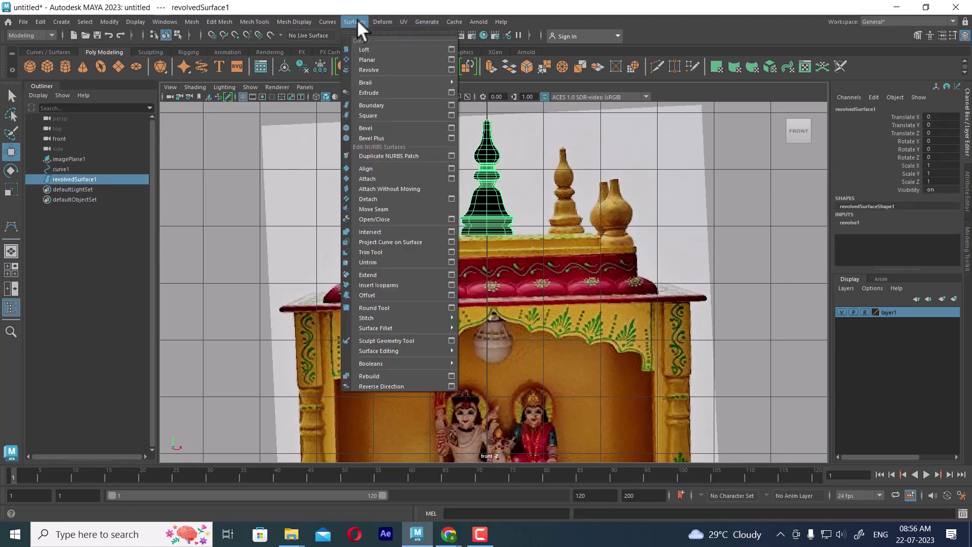
{"action": "left_click", "coordinate": [375, 384]}
{"action": "scroll", "coordinate": [622, 263], "scroll_direction": "up", "scroll_amount": 3}
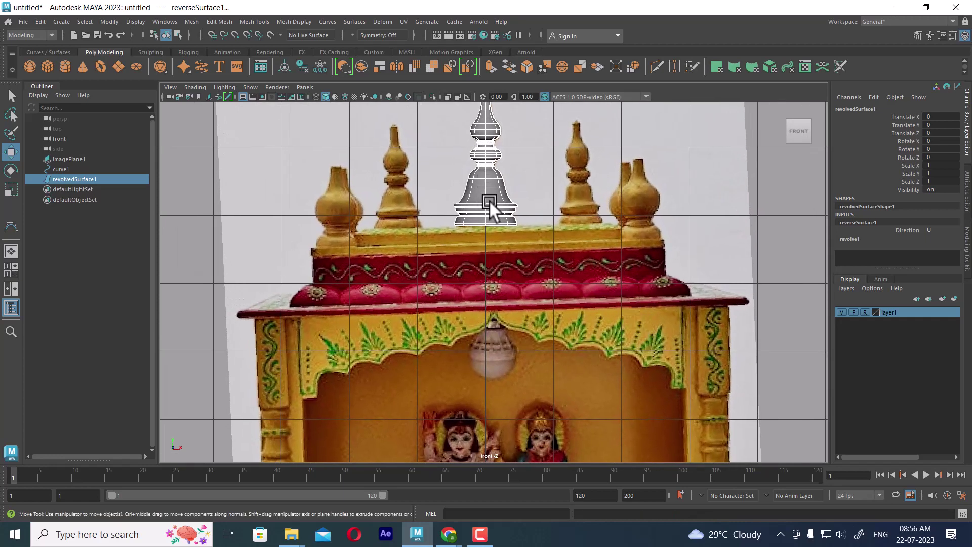
{"action": "scroll", "coordinate": [595, 318], "scroll_direction": "up", "scroll_amount": 4}
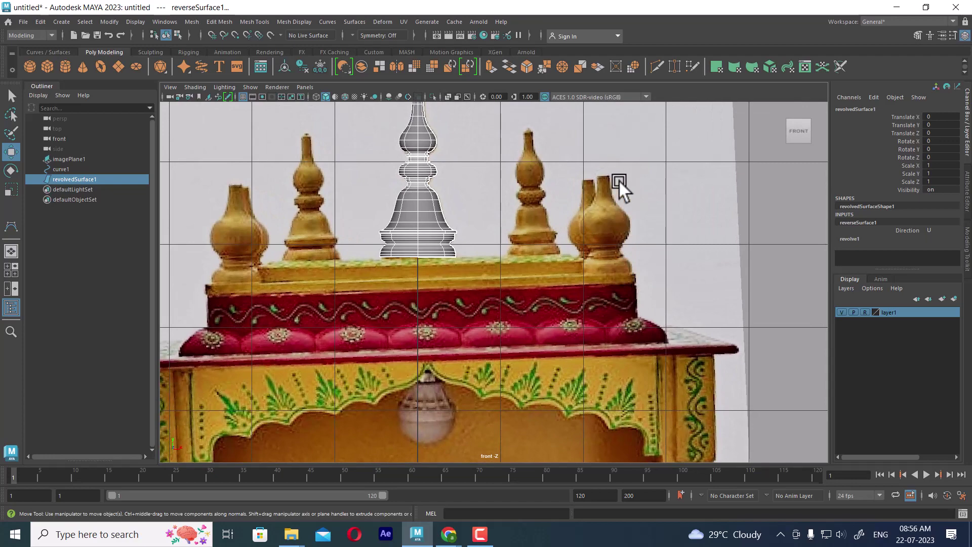
{"action": "scroll", "coordinate": [557, 283], "scroll_direction": "down", "scroll_amount": 5}
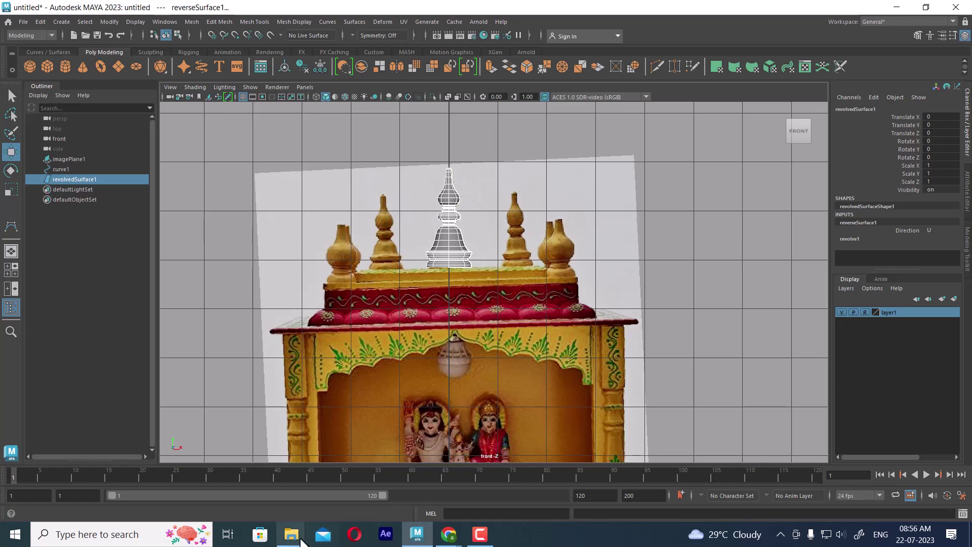
Step: Open maya class 1.JPG from the maya class 1 folder, enlarge its session list and reduce the viewer to a small floating window
{"action": "mouse_move", "coordinate": [291, 534]}
{"action": "left_click", "coordinate": [257, 506]}
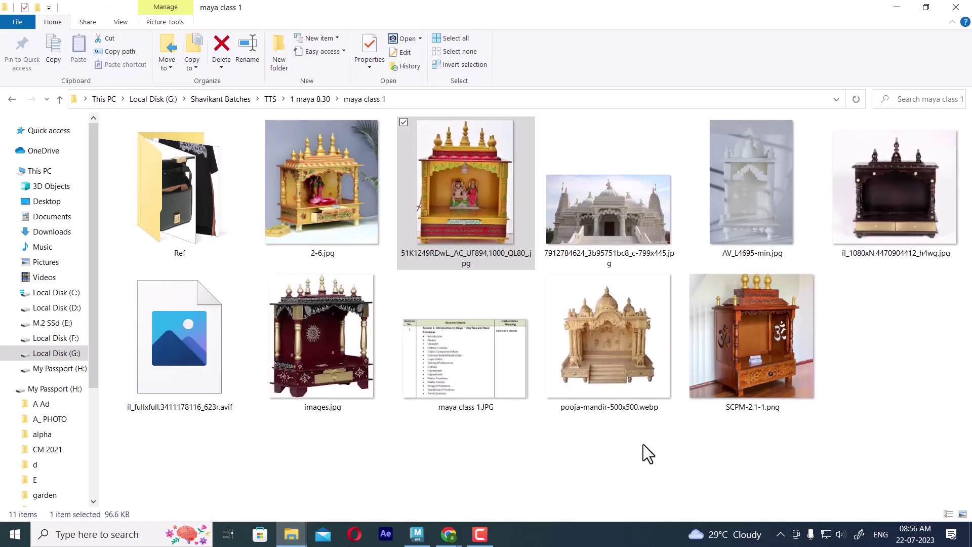
{"action": "left_click", "coordinate": [592, 458]}
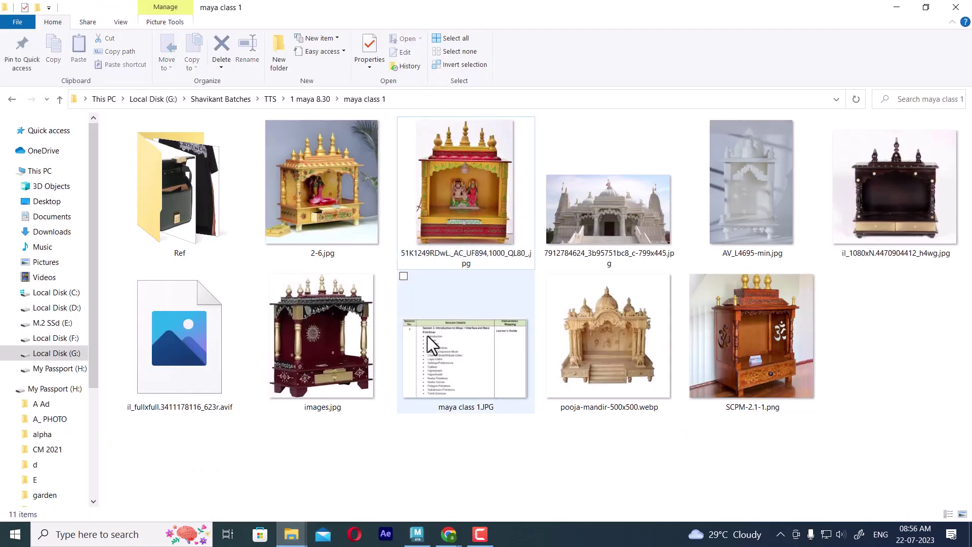
{"action": "double_click", "coordinate": [469, 382]}
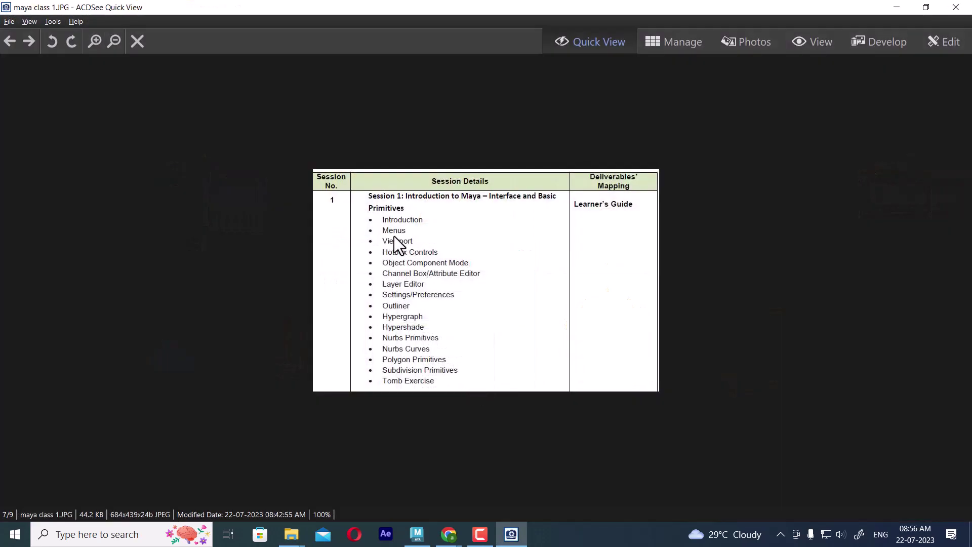
{"action": "scroll", "coordinate": [440, 268], "scroll_direction": "up", "scroll_amount": 1, "text": "ctrl"}
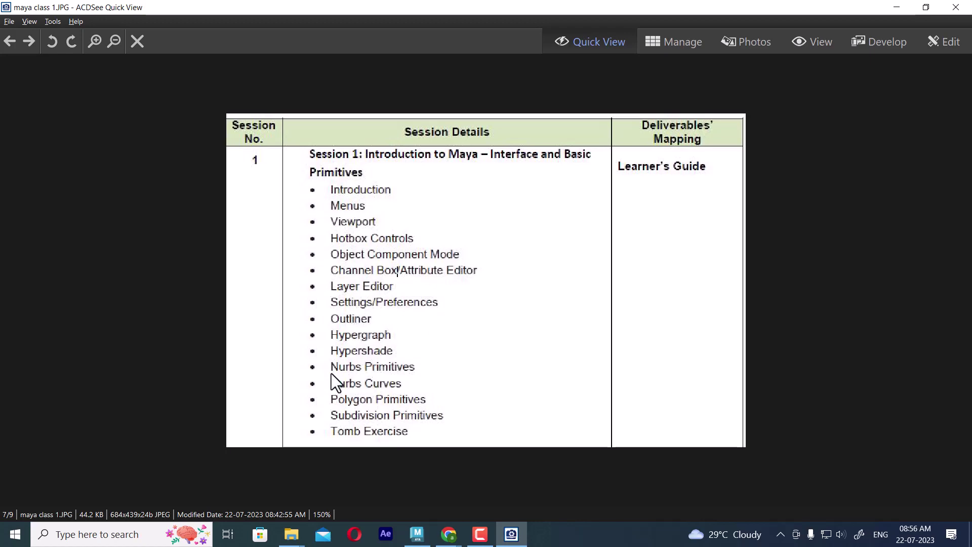
{"action": "left_click_drag", "start_coordinate": [506, 7], "coordinate": [719, 124]}
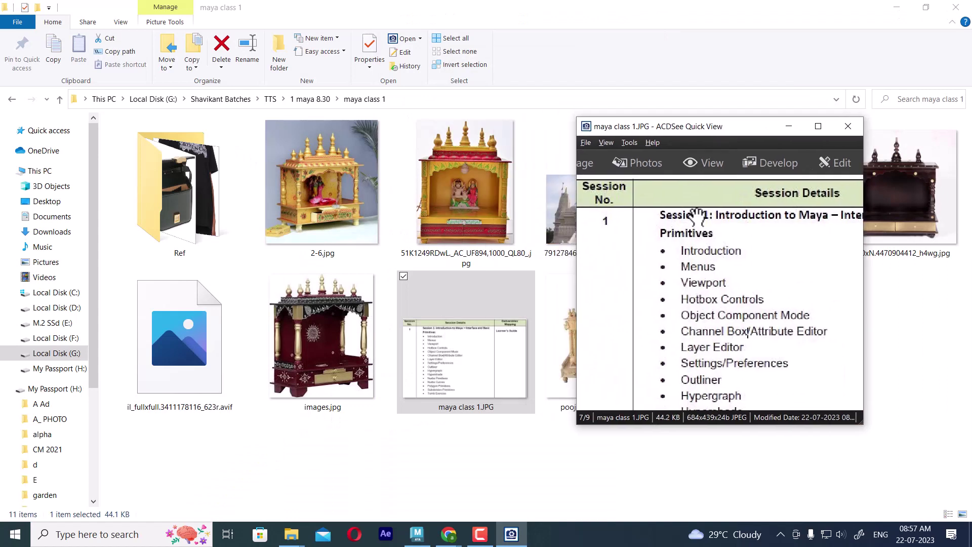
Step: Switch back to Maya and create a NURBS sphere at the origin
{"action": "left_click", "coordinate": [417, 534]}
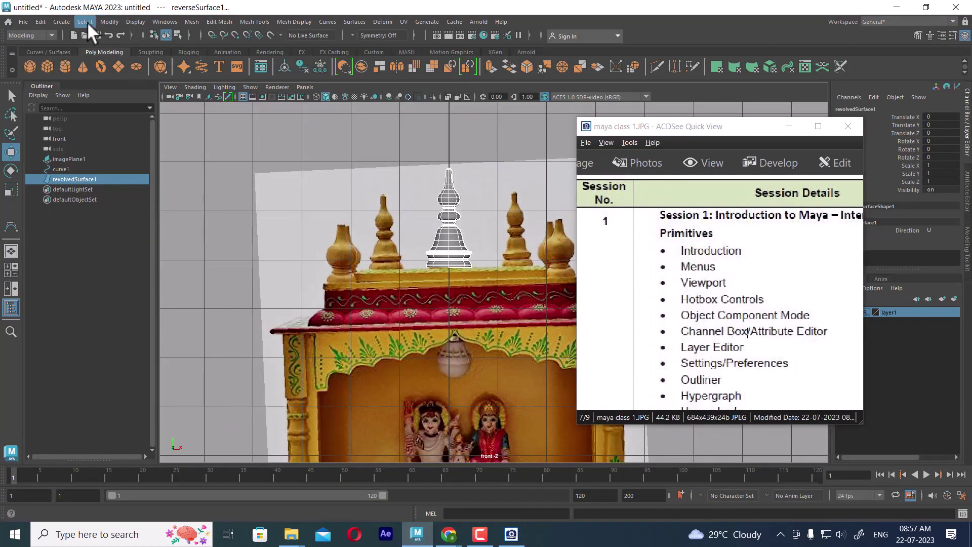
{"action": "left_click", "coordinate": [66, 20]}
{"action": "mouse_move", "coordinate": [95, 52]}
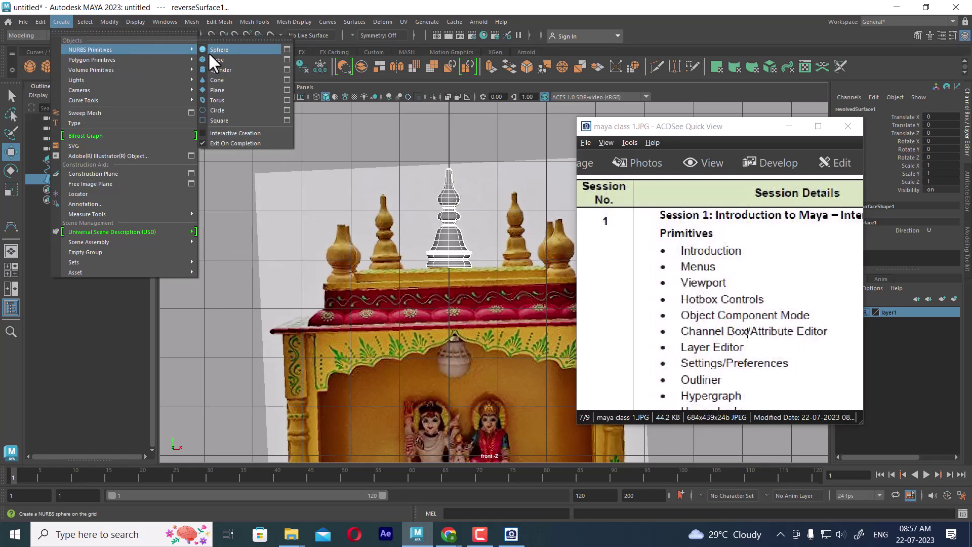
{"action": "left_click", "coordinate": [217, 50]}
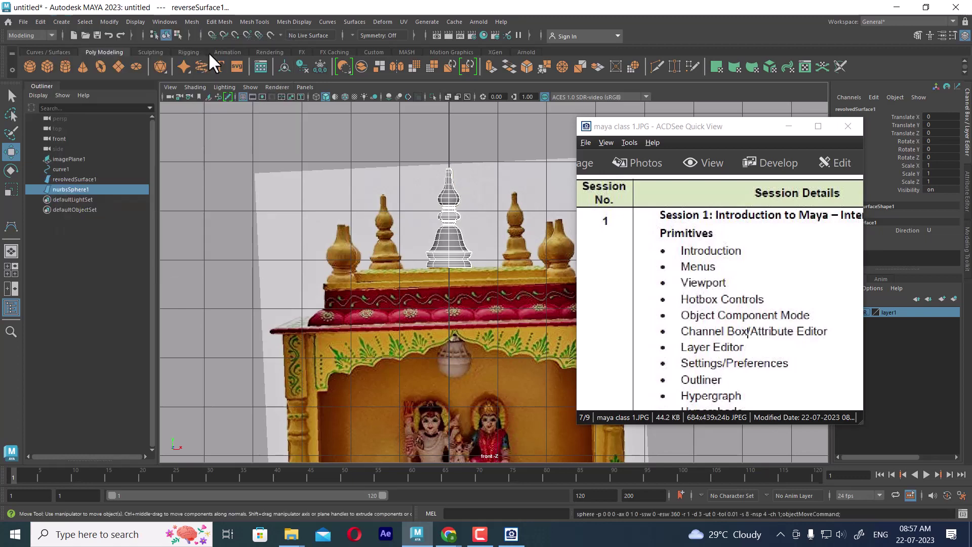
{"action": "scroll", "coordinate": [385, 303], "scroll_direction": "down", "scroll_amount": 5}
{"action": "scroll", "coordinate": [395, 304], "scroll_direction": "up", "scroll_amount": 2}
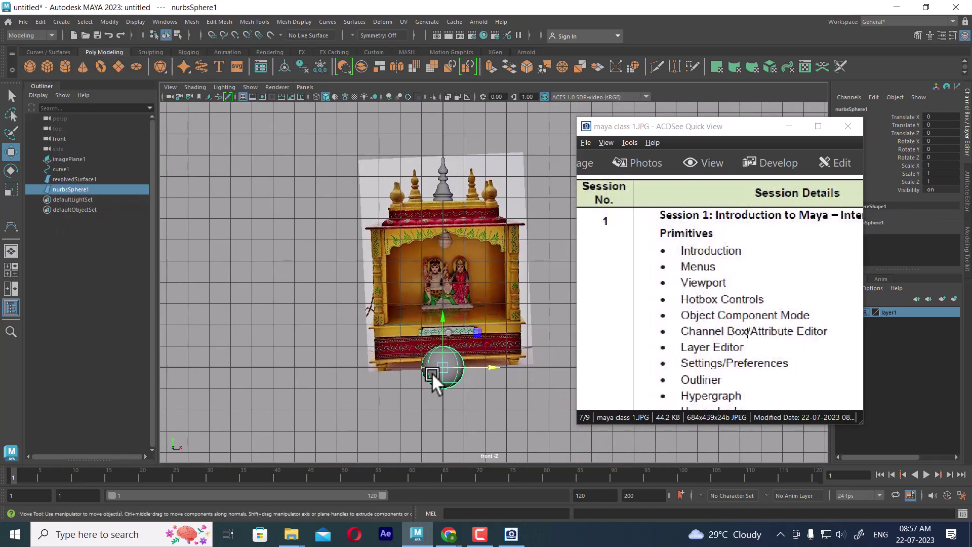
Step: Set the NURBS sphere's Sections to 14, Spans to 13 and Height Ratio to 4.5
{"action": "left_click_drag", "start_coordinate": [744, 129], "coordinate": [218, 92]}
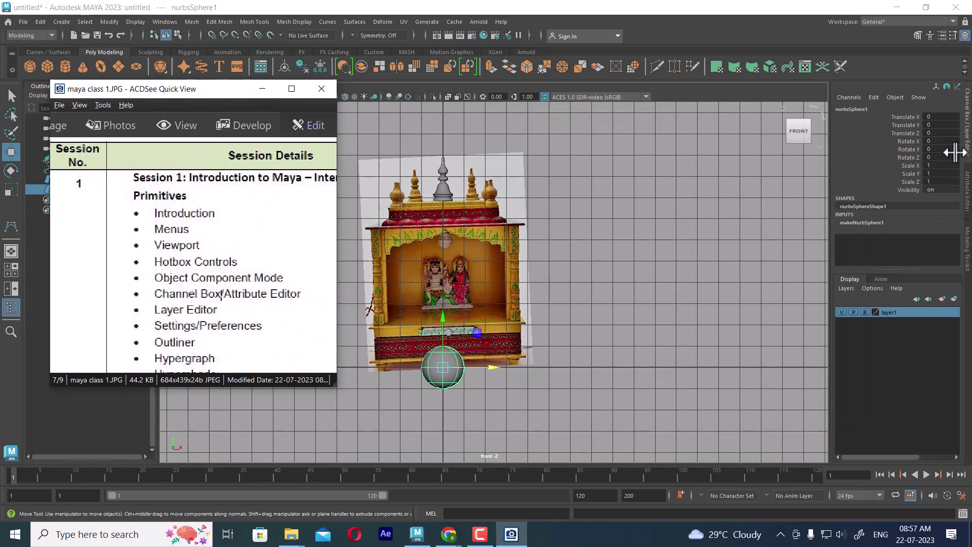
{"action": "left_click", "coordinate": [869, 223]}
{"action": "left_click", "coordinate": [898, 213]}
{"action": "middle_click_drag", "start_coordinate": [898, 212], "coordinate": [731, 292]}
{"action": "left_click", "coordinate": [899, 238]}
{"action": "left_click", "coordinate": [905, 246]}
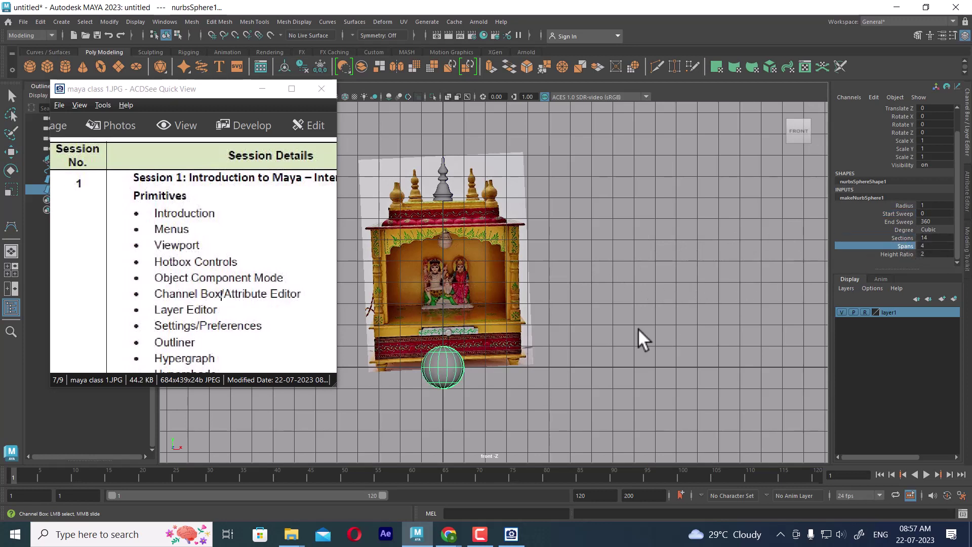
{"action": "middle_click_drag", "start_coordinate": [639, 329], "coordinate": [684, 327]}
{"action": "left_click", "coordinate": [904, 253]}
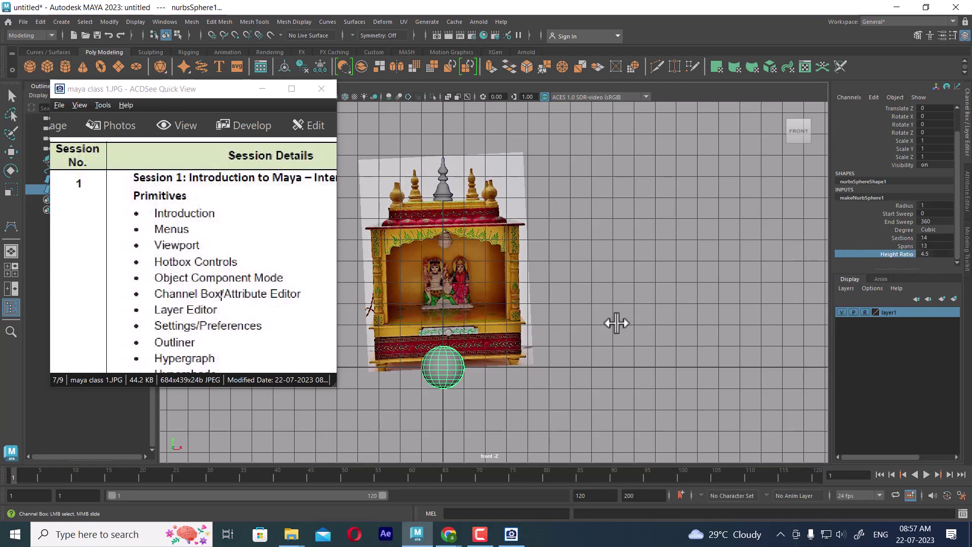
Step: Delete the NURBS sphere in the perspective view
{"action": "left_click_drag", "start_coordinate": [632, 353], "coordinate": [785, 282], "text": "alt"}
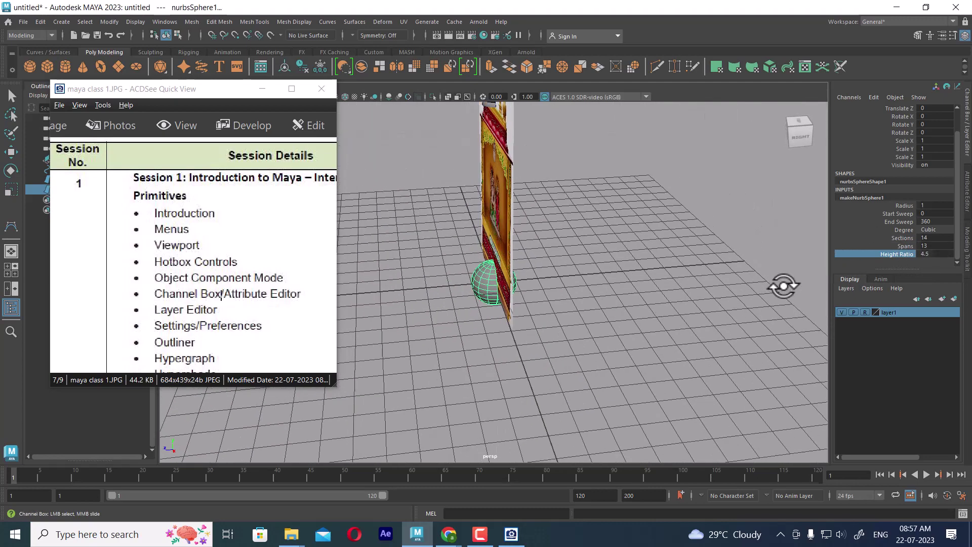
{"action": "left_click", "coordinate": [523, 324]}
{"action": "left_click", "coordinate": [486, 282]}
{"action": "key", "text": "w"}
{"action": "key", "text": "Delete"}
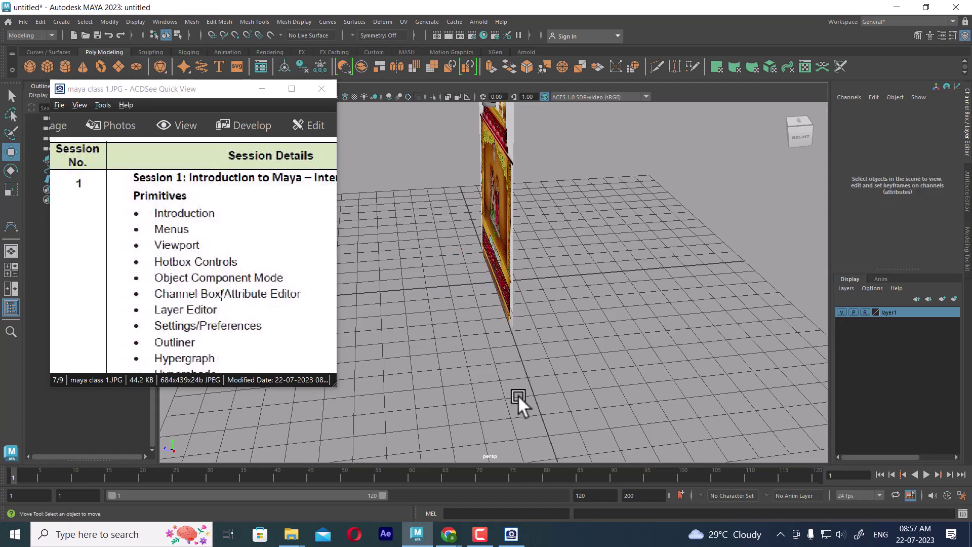
Step: Review the available NURBS primitives and the lower topics of the session list, down to Tomb Exercise
{"action": "left_click", "coordinate": [60, 22]}
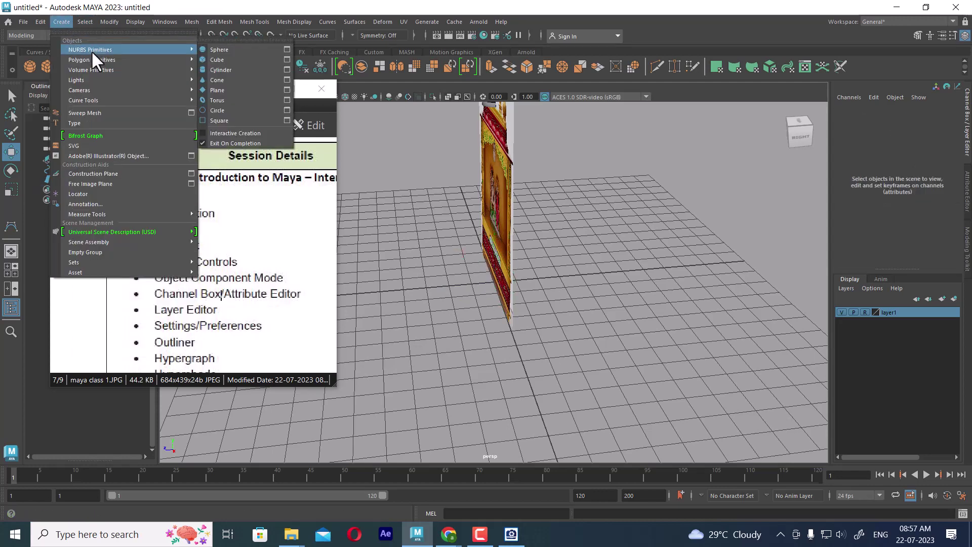
{"action": "left_click", "coordinate": [257, 287]}
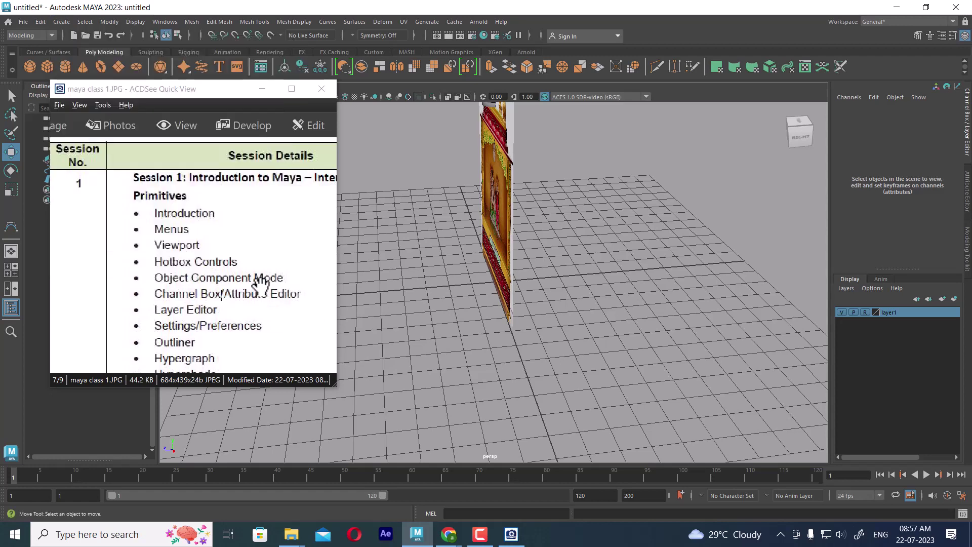
{"action": "scroll", "coordinate": [261, 285], "scroll_direction": "down", "scroll_amount": 1}
{"action": "scroll", "coordinate": [256, 287], "scroll_direction": "up", "scroll_amount": 1}
{"action": "scroll", "coordinate": [230, 304], "scroll_direction": "up", "scroll_amount": 2, "text": "ctrl"}
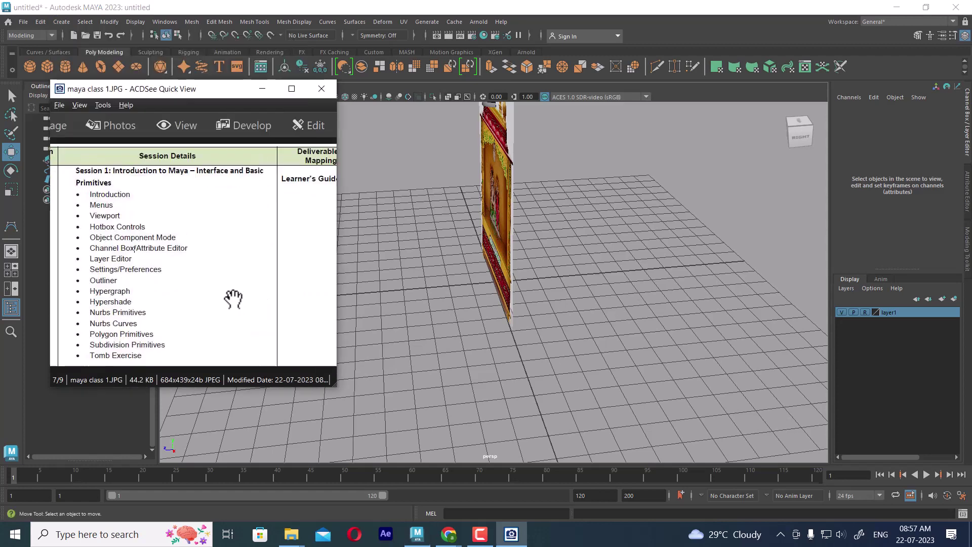
{"action": "left_click_drag", "start_coordinate": [230, 304], "coordinate": [337, 202]}
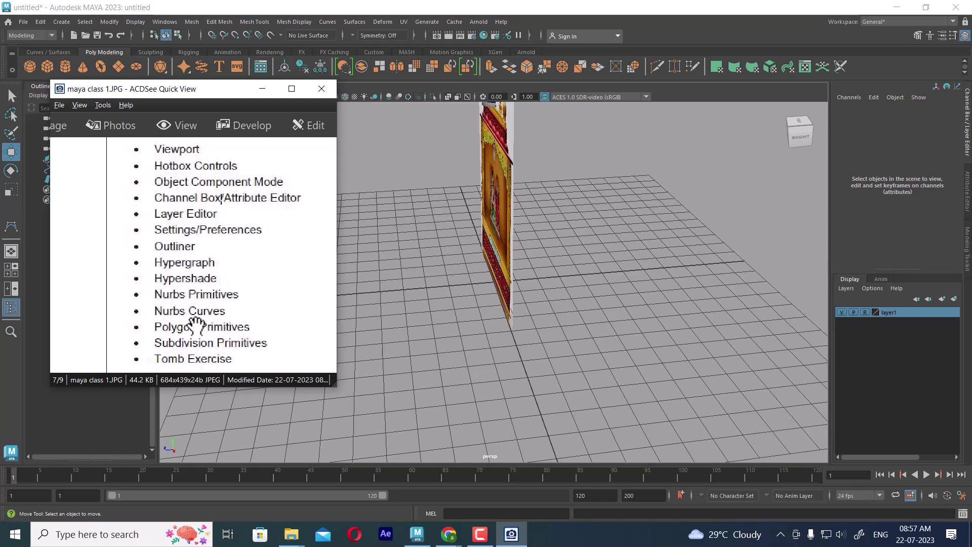
Step: Draw a wavy freehand curve on the grid beside the reference image with the Pencil Curve Tool and show its control vertices
{"action": "left_click", "coordinate": [61, 22]}
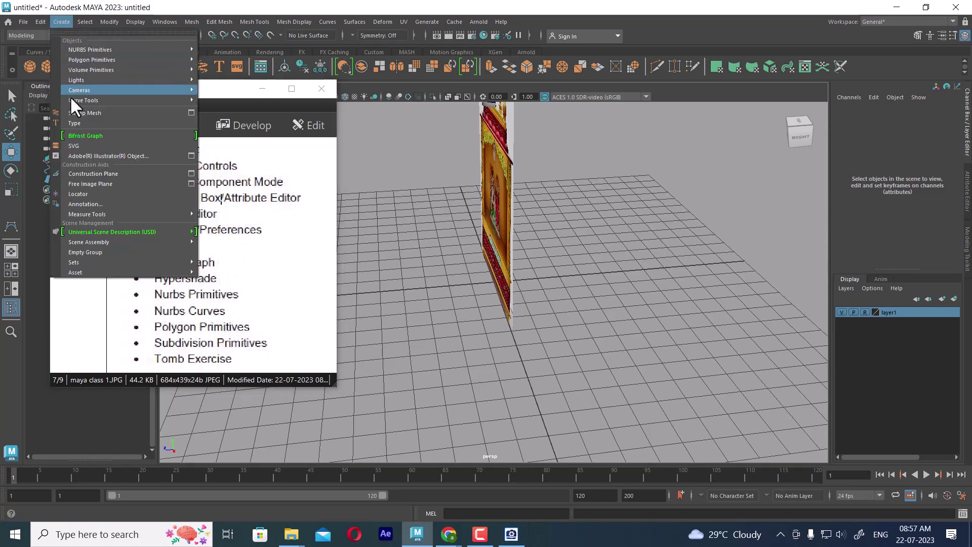
{"action": "mouse_move", "coordinate": [93, 101]}
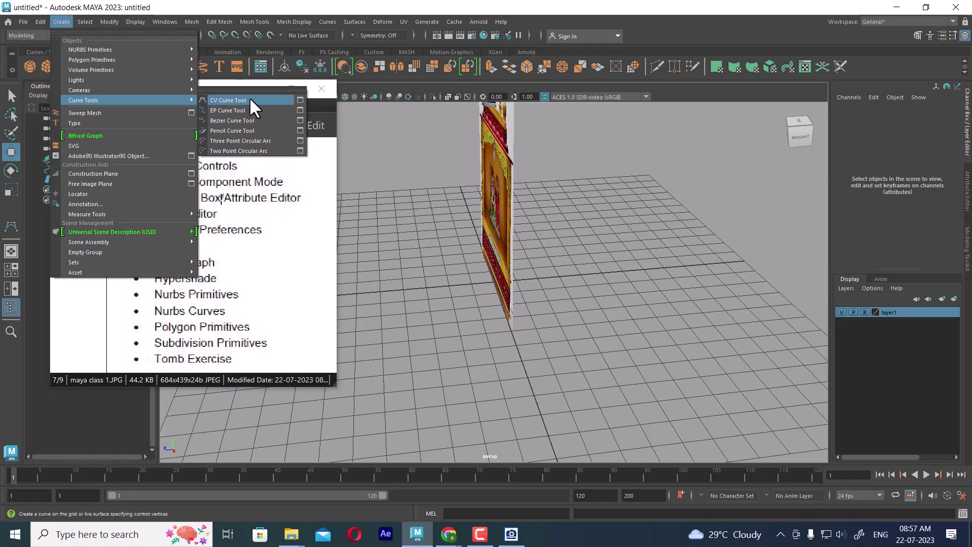
{"action": "left_click", "coordinate": [248, 130]}
{"action": "mouse_move", "coordinate": [566, 350]}
{"action": "left_mouse_down"}
{"action": "mouse_move", "coordinate": [566, 338]}
{"action": "mouse_move", "coordinate": [612, 316]}
{"action": "mouse_move", "coordinate": [739, 296]}
{"action": "left_mouse_up"}
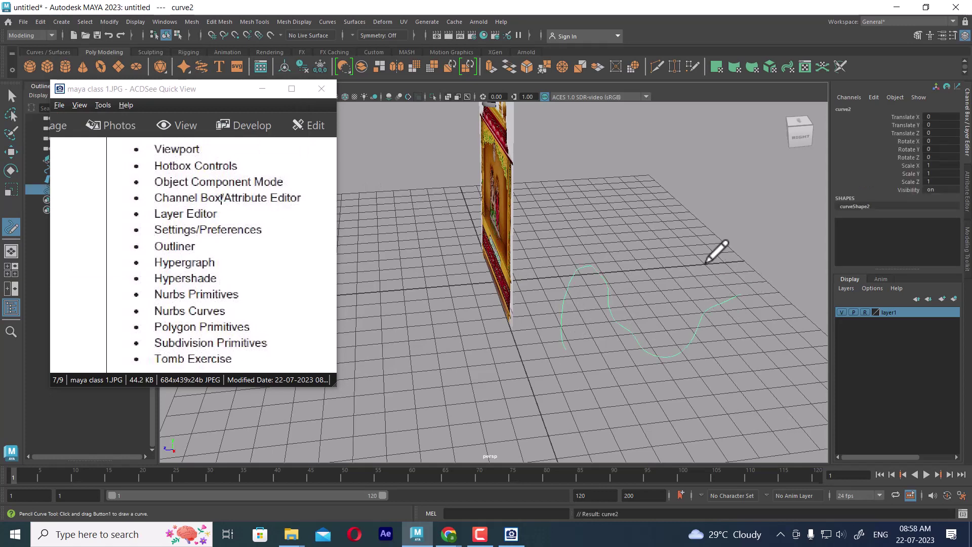
{"action": "key", "text": "w"}
{"action": "right_click_drag", "start_coordinate": [719, 230], "coordinate": [649, 231]}
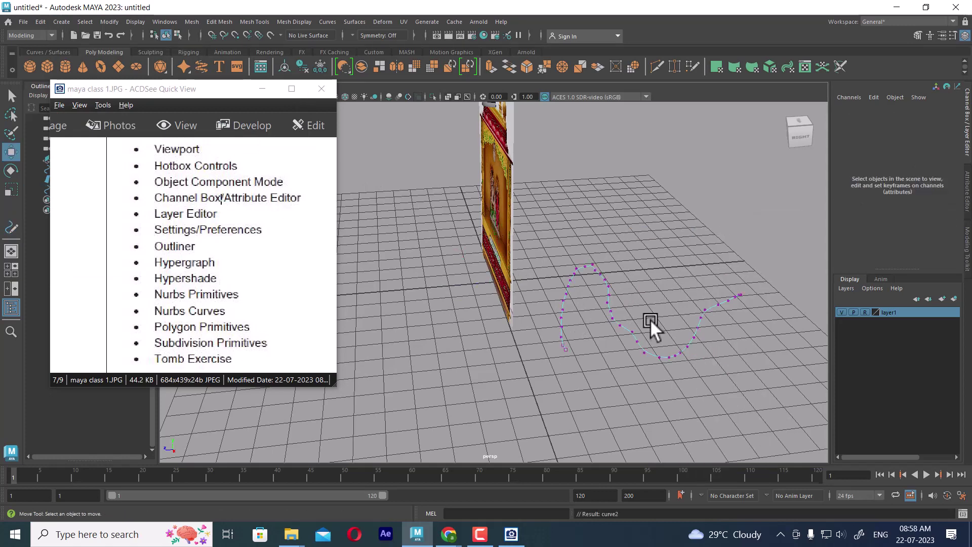
Step: Select a few control vertices of the freehand curve, return to Object Mode and delete the whole curve
{"action": "left_click_drag", "start_coordinate": [650, 319], "coordinate": [616, 375]}
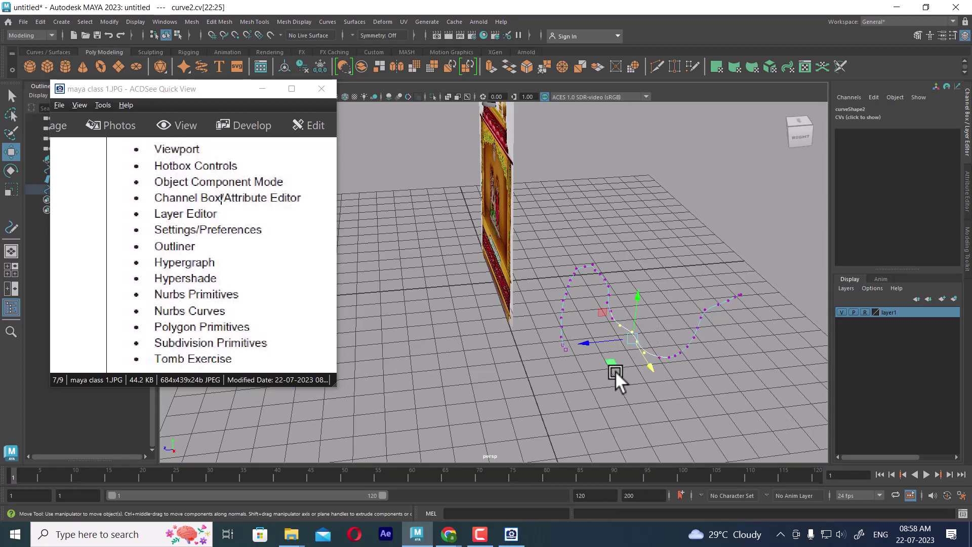
{"action": "left_click", "coordinate": [672, 273]}
{"action": "right_click_drag", "start_coordinate": [676, 264], "coordinate": [679, 293]}
{"action": "left_click_drag", "start_coordinate": [724, 300], "coordinate": [698, 355]}
{"action": "key", "text": "Delete"}
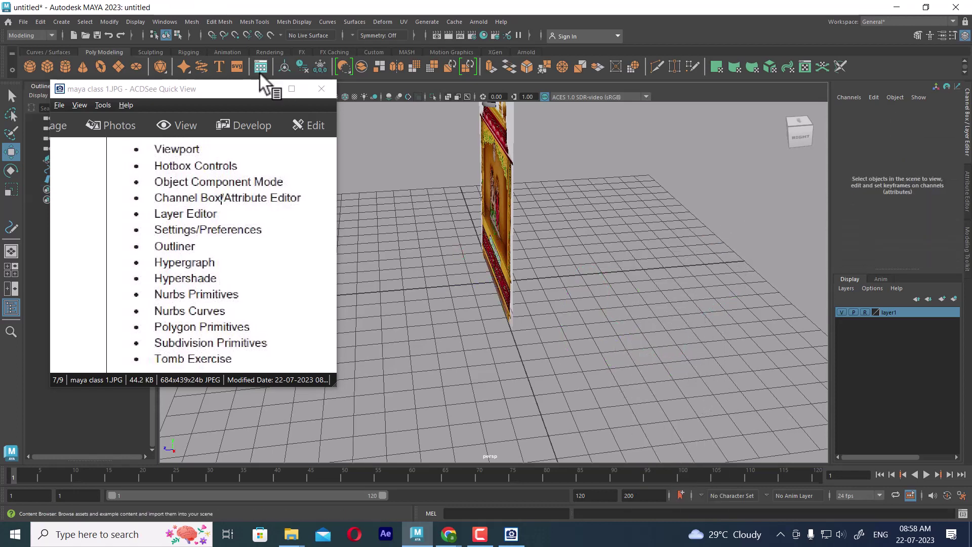
Step: Minimize the session topic list window and tear off Curve Tools as a floating window over the viewport
{"action": "left_click", "coordinate": [262, 88]}
{"action": "left_click", "coordinate": [60, 22]}
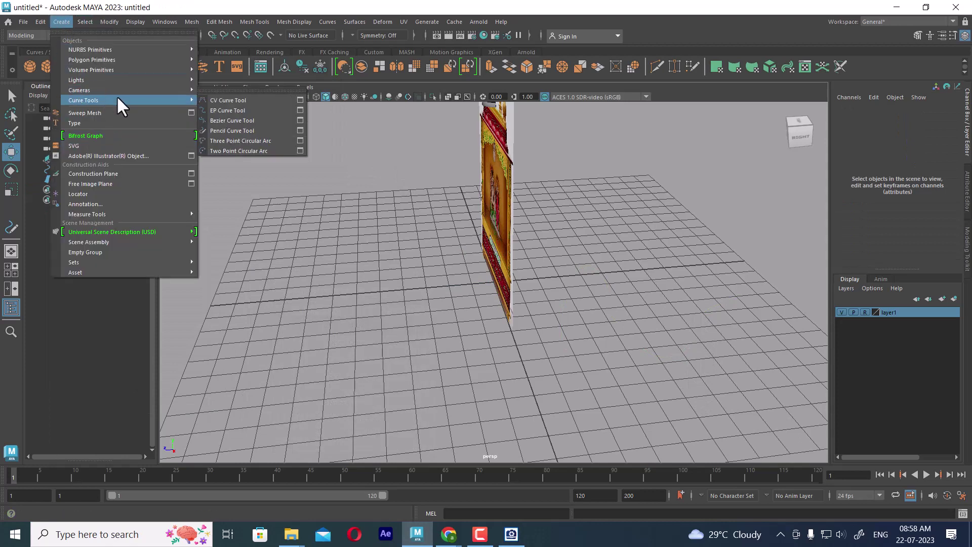
{"action": "left_click", "coordinate": [236, 94]}
{"action": "left_click_drag", "start_coordinate": [257, 77], "coordinate": [582, 131]}
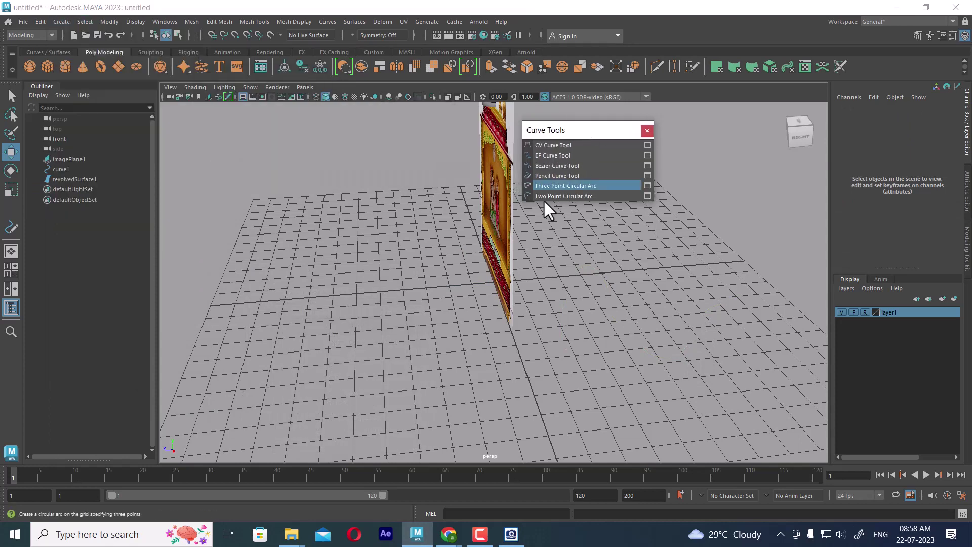
Step: Switch to the front view and move the floating Curve Tools window clear of the temple reference image
{"action": "left_click_drag", "start_coordinate": [543, 199], "coordinate": [551, 324], "text": "alt"}
{"action": "scroll", "coordinate": [512, 291], "scroll_direction": "up", "scroll_amount": 4}
{"action": "key", "text": "space"}
{"action": "scroll", "coordinate": [493, 305], "scroll_direction": "up", "scroll_amount": 5}
{"action": "scroll", "coordinate": [585, 307], "scroll_direction": "up", "scroll_amount": 2}
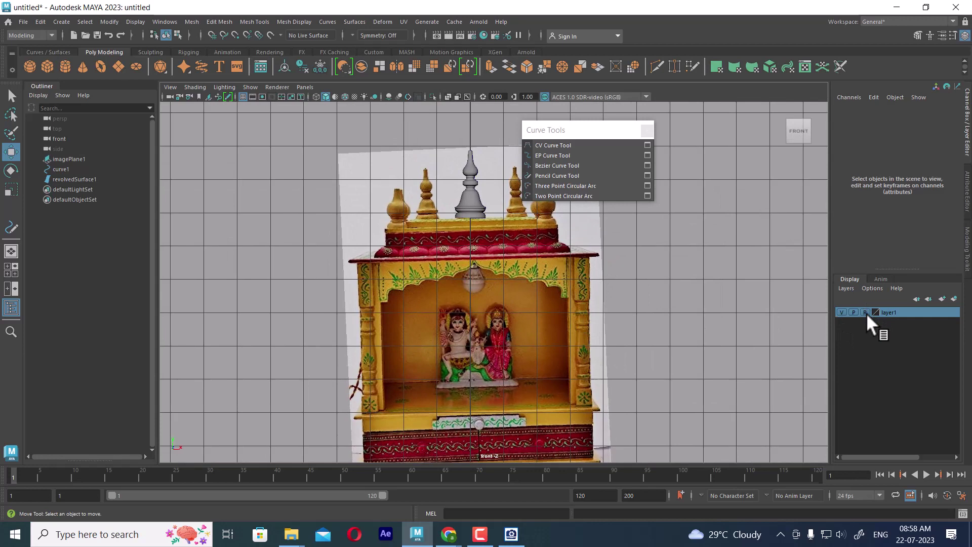
{"action": "scroll", "coordinate": [447, 242], "scroll_direction": "up", "scroll_amount": 4}
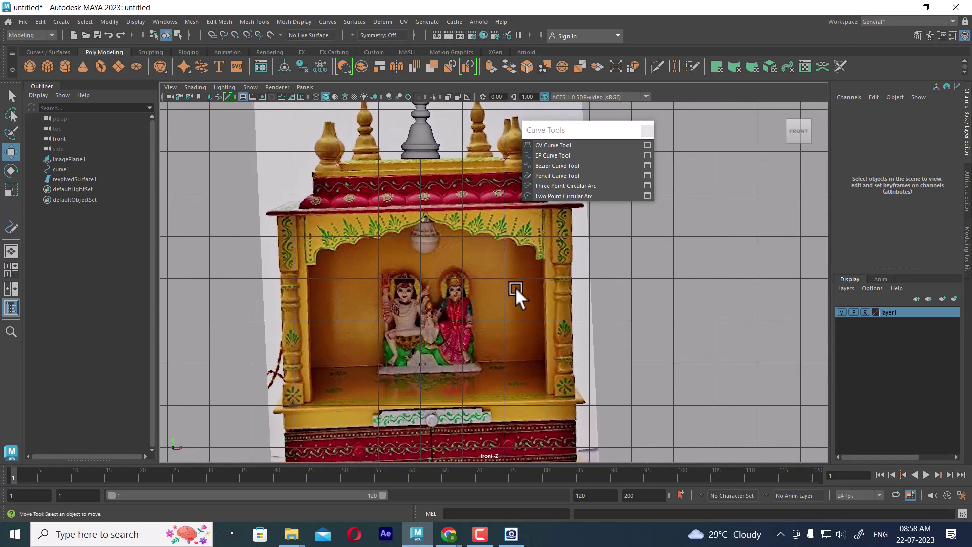
{"action": "left_click_drag", "start_coordinate": [587, 130], "coordinate": [701, 129]}
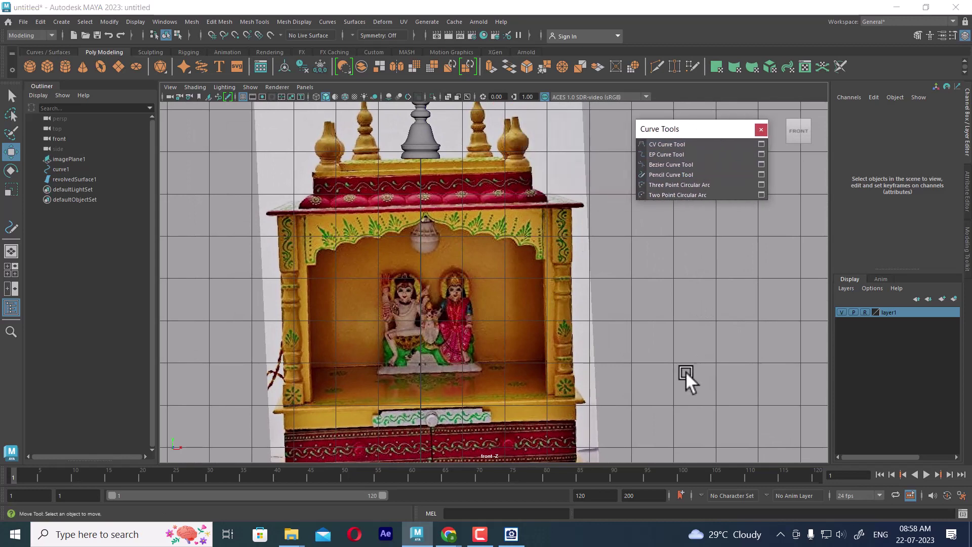
Step: Draw a two-point circular arc of about 2.82 cm radius beside the temple image, flip its direction repeatedly and leave it bulging upward
{"action": "left_click", "coordinate": [676, 194]}
{"action": "middle_click_drag", "start_coordinate": [622, 311], "coordinate": [479, 308], "text": "alt"}
{"action": "left_click", "coordinate": [546, 280]}
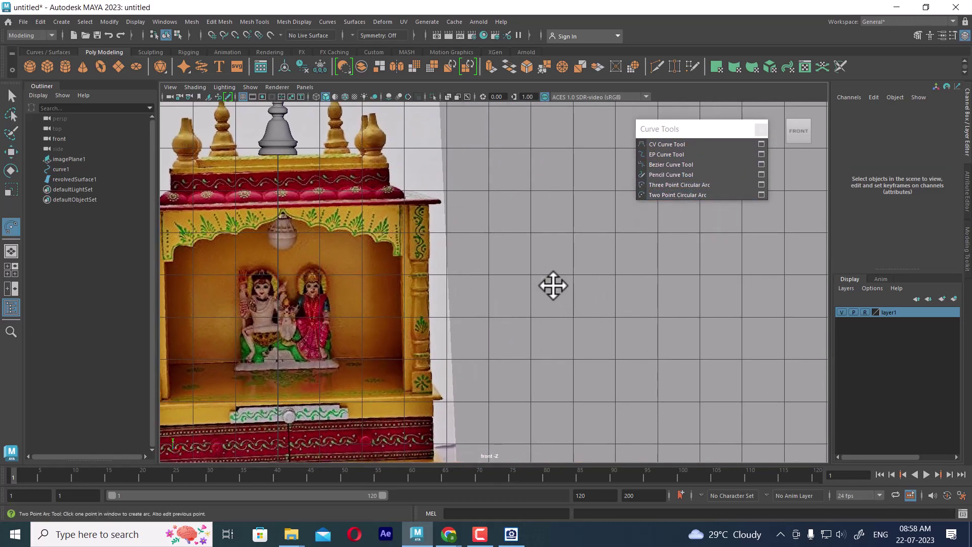
{"action": "left_click", "coordinate": [784, 282]}
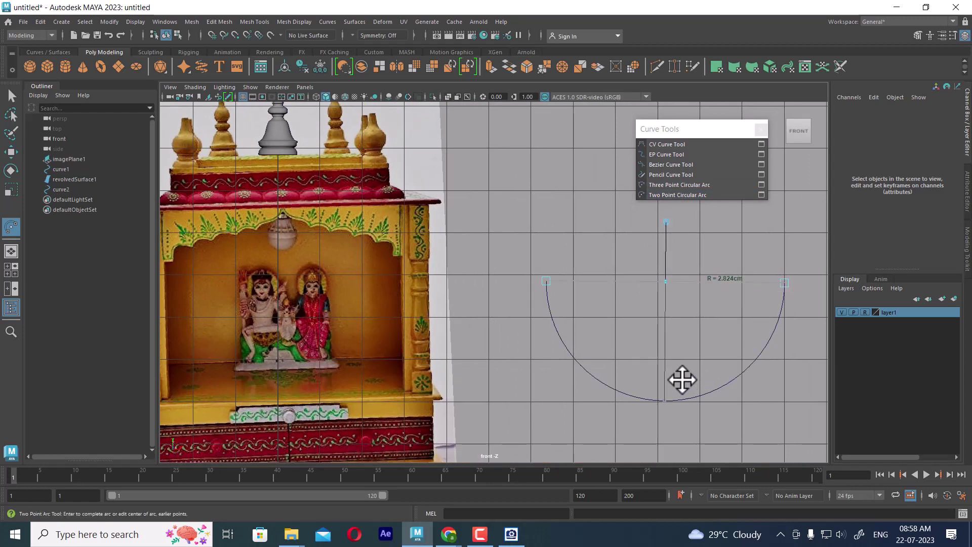
{"action": "left_click", "coordinate": [666, 221]}
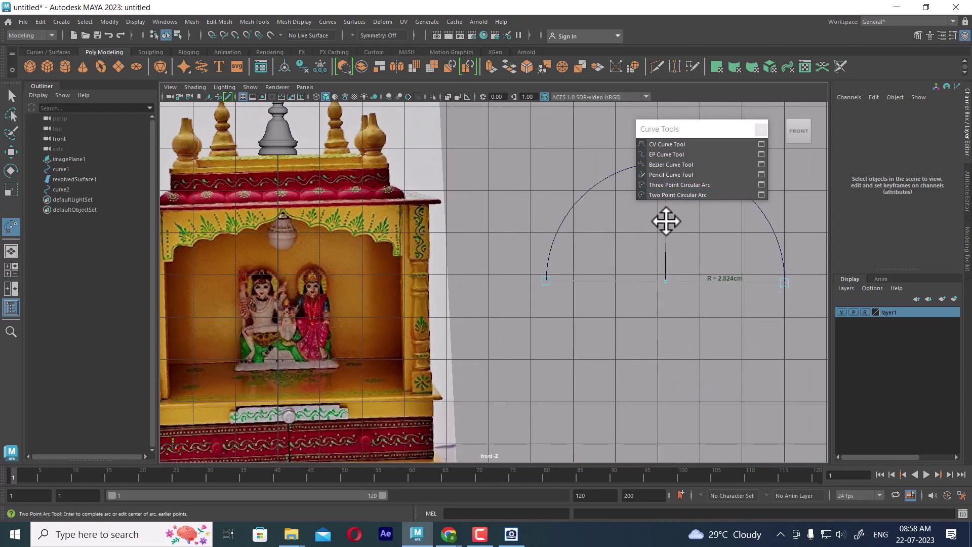
{"action": "left_click", "coordinate": [665, 223]}
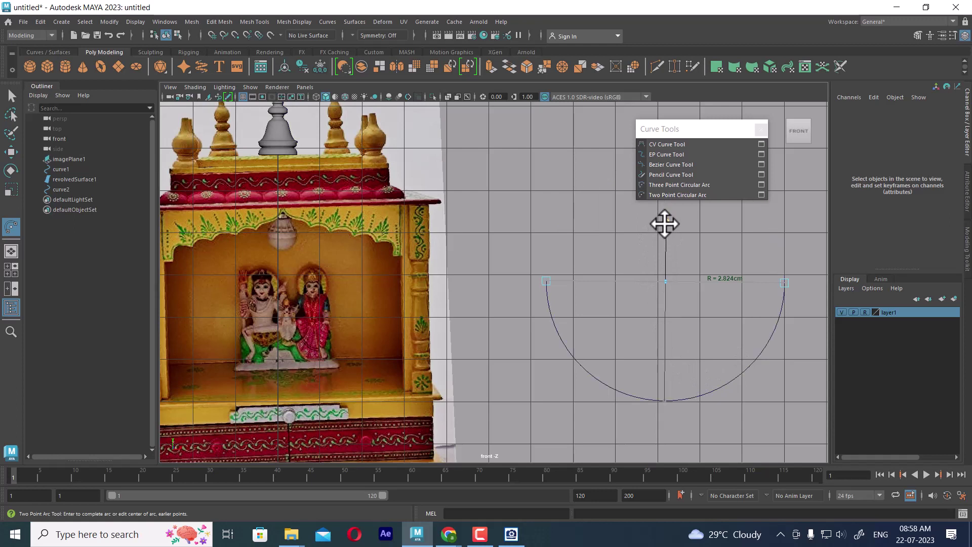
{"action": "left_click", "coordinate": [664, 224]}
{"action": "left_click", "coordinate": [664, 223]}
{"action": "left_click", "coordinate": [665, 223]}
{"action": "left_click", "coordinate": [665, 223]}
{"action": "left_click", "coordinate": [664, 224]}
{"action": "left_click", "coordinate": [664, 223]}
{"action": "left_click", "coordinate": [665, 223]}
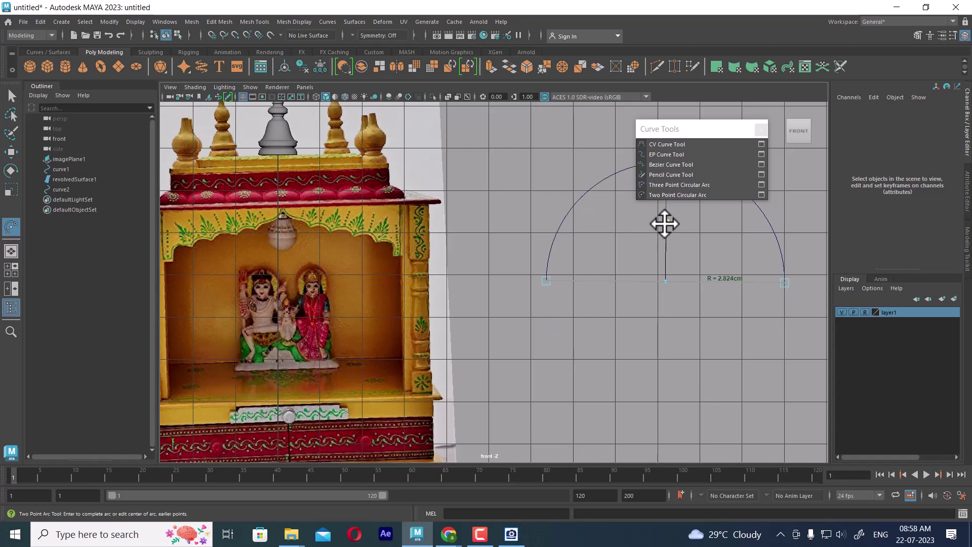
{"action": "left_click", "coordinate": [667, 186]}
Step: Draw a second two-point circular arc below the first and reshape it to a radius of about 1.79 cm
{"action": "middle_click_drag", "start_coordinate": [600, 330], "coordinate": [556, 293], "text": "alt"}
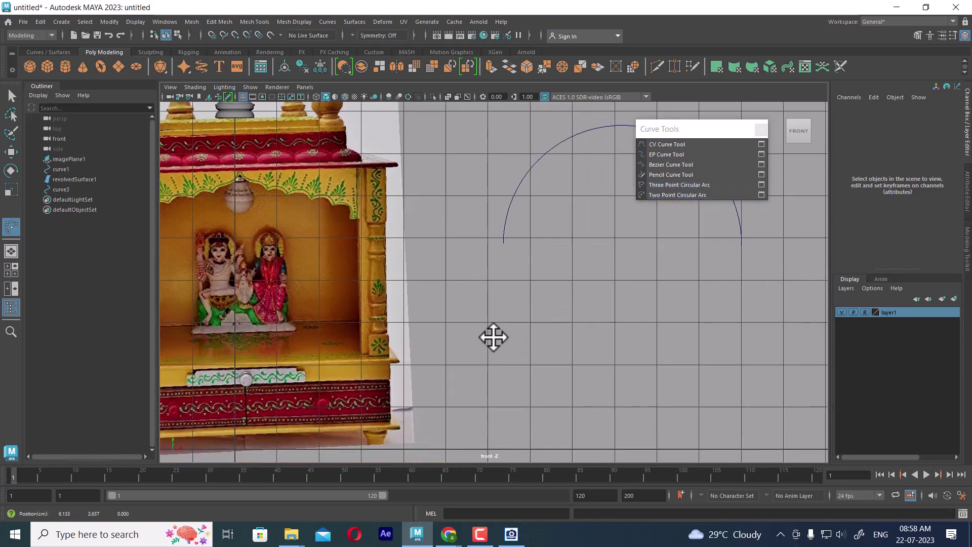
{"action": "left_click", "coordinate": [493, 337]}
{"action": "left_click", "coordinate": [633, 346]}
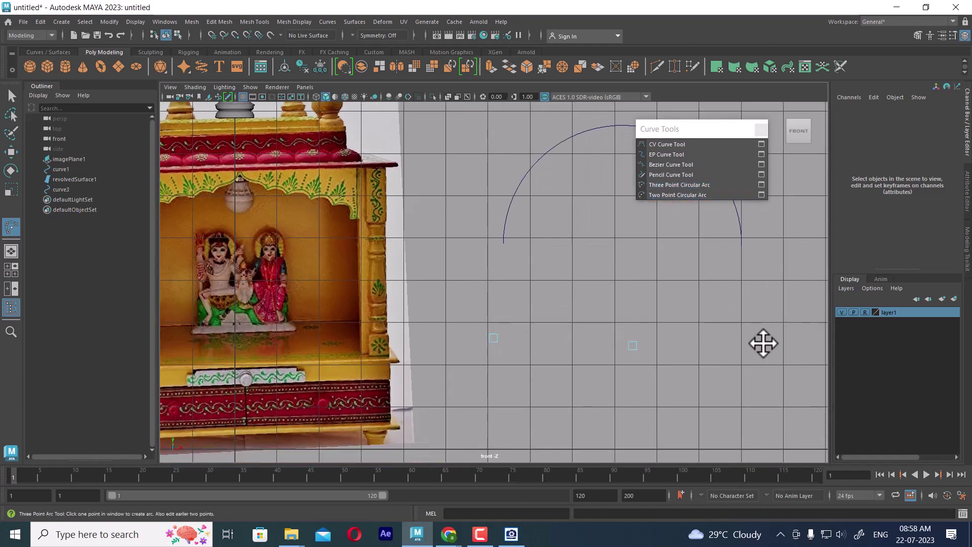
{"action": "left_click", "coordinate": [781, 343]}
{"action": "right_click_drag", "start_coordinate": [781, 342], "coordinate": [510, 196], "text": "alt"}
{"action": "middle_click_drag", "start_coordinate": [523, 202], "coordinate": [534, 301], "text": "alt"}
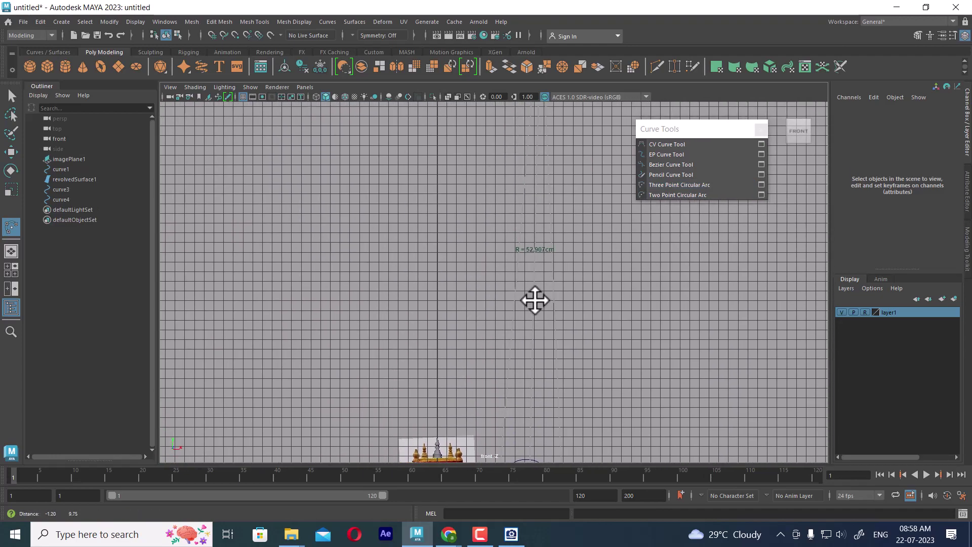
{"action": "middle_click_drag", "start_coordinate": [538, 267], "coordinate": [536, 142], "text": "alt"}
{"action": "middle_click_drag", "start_coordinate": [574, 413], "coordinate": [573, 324], "text": "alt"}
{"action": "right_click_drag", "start_coordinate": [573, 323], "coordinate": [571, 336], "text": "alt"}
{"action": "left_click_drag", "start_coordinate": [585, 304], "coordinate": [518, 332]}
{"action": "scroll", "coordinate": [590, 369], "scroll_direction": "up", "scroll_amount": 4}
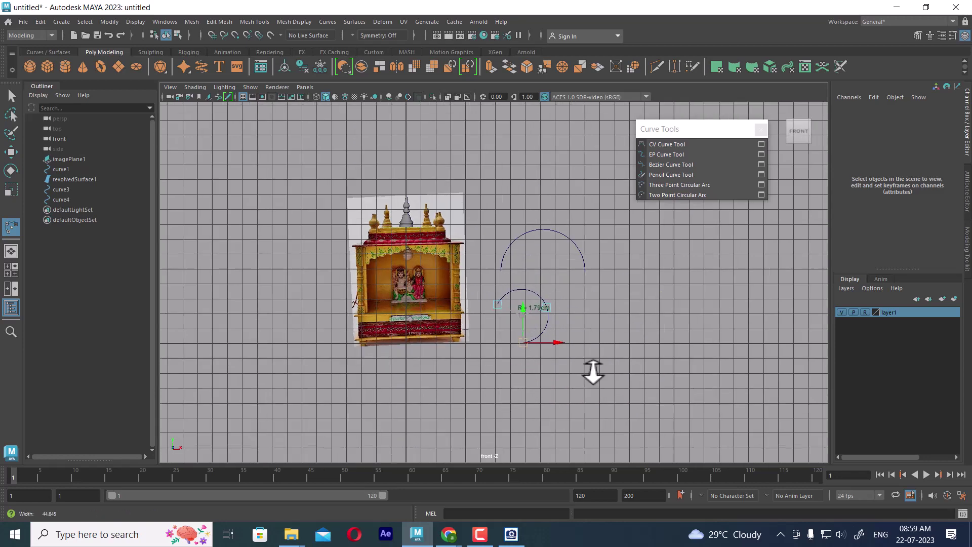
{"action": "right_click_drag", "start_coordinate": [608, 377], "coordinate": [611, 376], "text": "alt"}
Step: Select both circular arcs beside the temple image with the Move tool and delete them
{"action": "key", "text": "w"}
{"action": "left_click", "coordinate": [612, 368]}
{"action": "left_click_drag", "start_coordinate": [538, 188], "coordinate": [587, 377]}
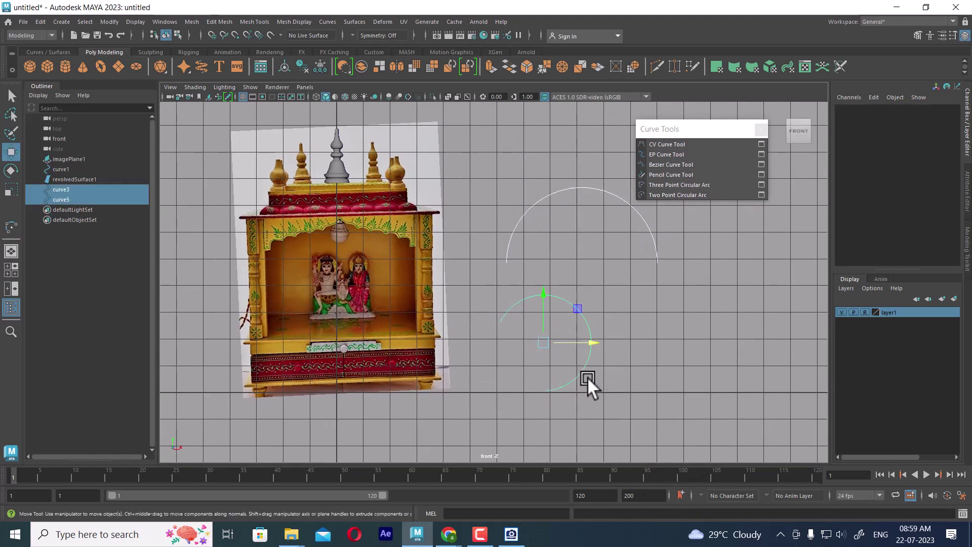
{"action": "key", "text": "Delete"}
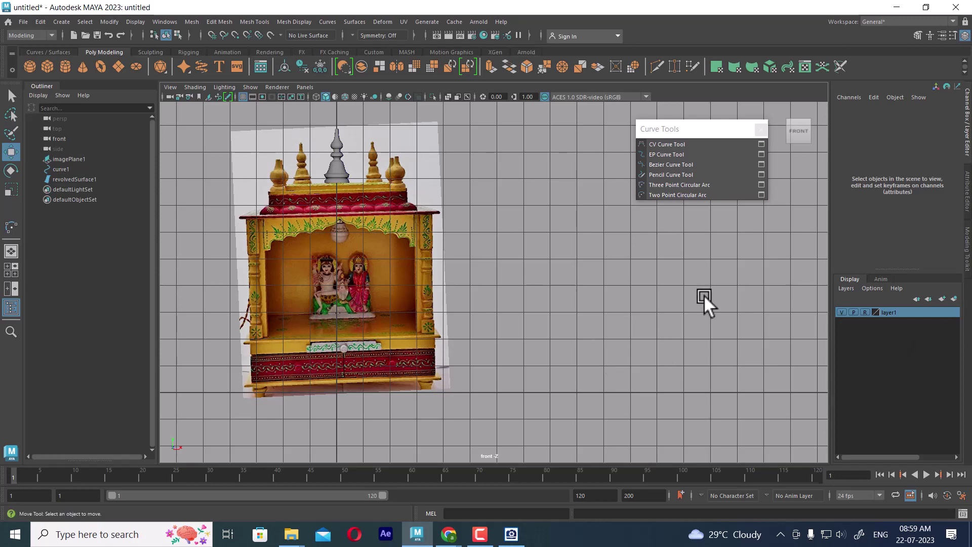
Step: Close the floating Curve Tools window and create a polygon cube in the front view
{"action": "left_click", "coordinate": [761, 129]}
{"action": "scroll", "coordinate": [645, 366], "scroll_direction": "up", "scroll_amount": 3}
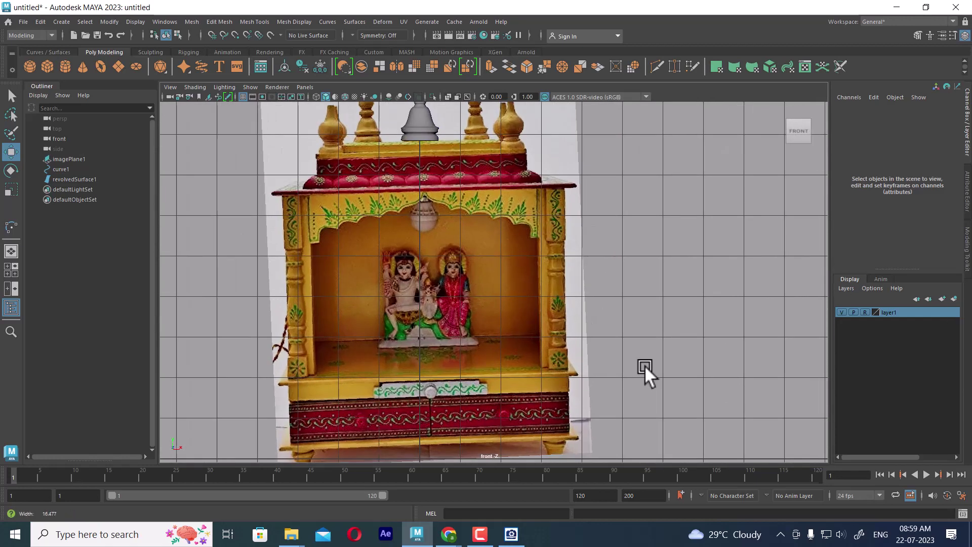
{"action": "middle_click_drag", "start_coordinate": [506, 281], "coordinate": [576, 314], "text": "alt"}
{"action": "scroll", "coordinate": [664, 272], "scroll_direction": "up", "scroll_amount": 1}
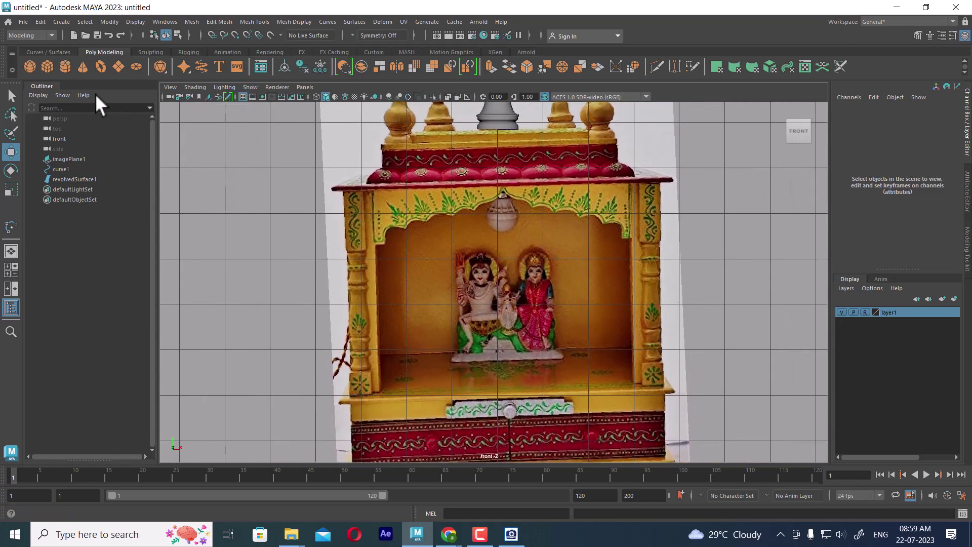
{"action": "left_click", "coordinate": [62, 21]}
{"action": "mouse_move", "coordinate": [108, 50]}
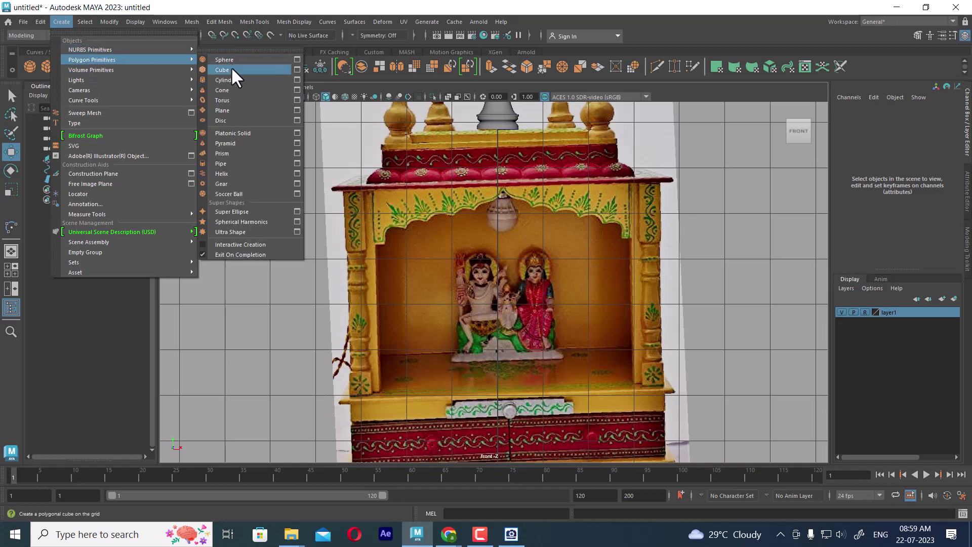
{"action": "left_click", "coordinate": [222, 70]}
Step: Raise the cube to a Translate Y of about 6.179 over the temple's arch band and set its Width to 5.9
{"action": "scroll", "coordinate": [565, 360], "scroll_direction": "down", "scroll_amount": 3}
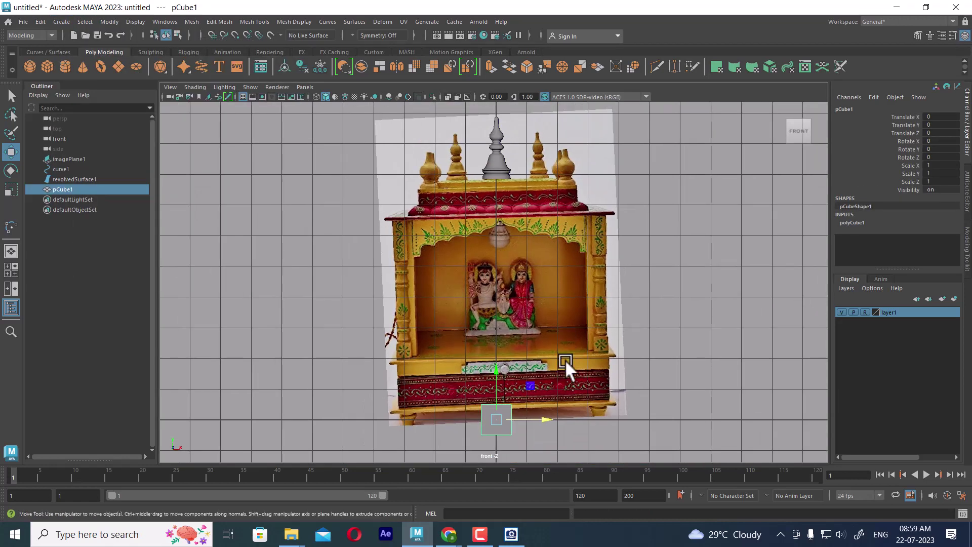
{"action": "left_click_drag", "start_coordinate": [496, 372], "coordinate": [489, 183]}
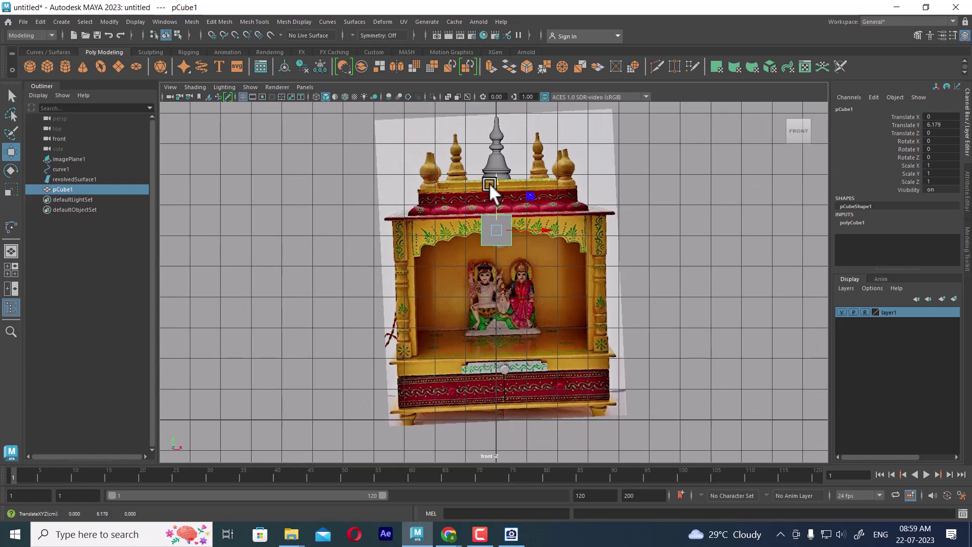
{"action": "left_click", "coordinate": [855, 223]}
{"action": "left_click", "coordinate": [903, 238]}
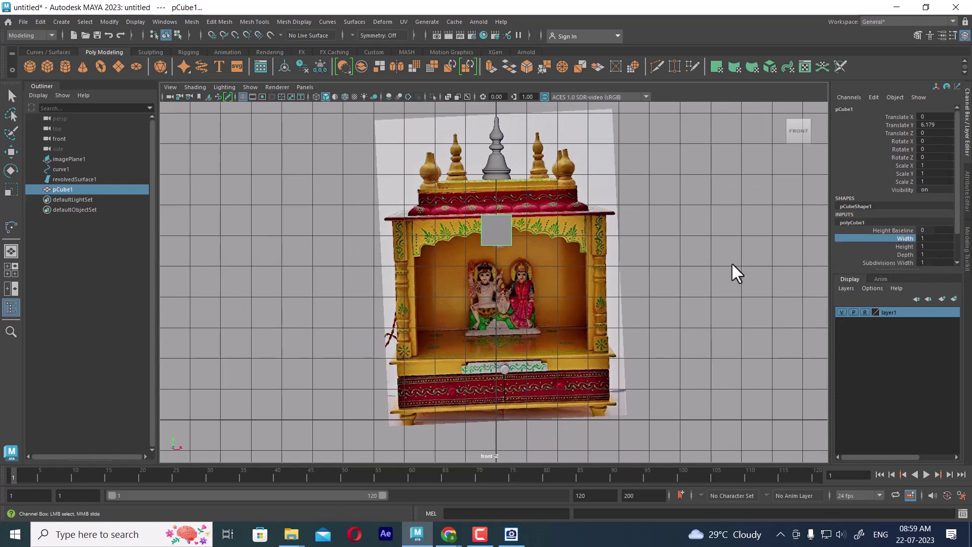
{"action": "middle_click_drag", "start_coordinate": [689, 256], "coordinate": [708, 245]}
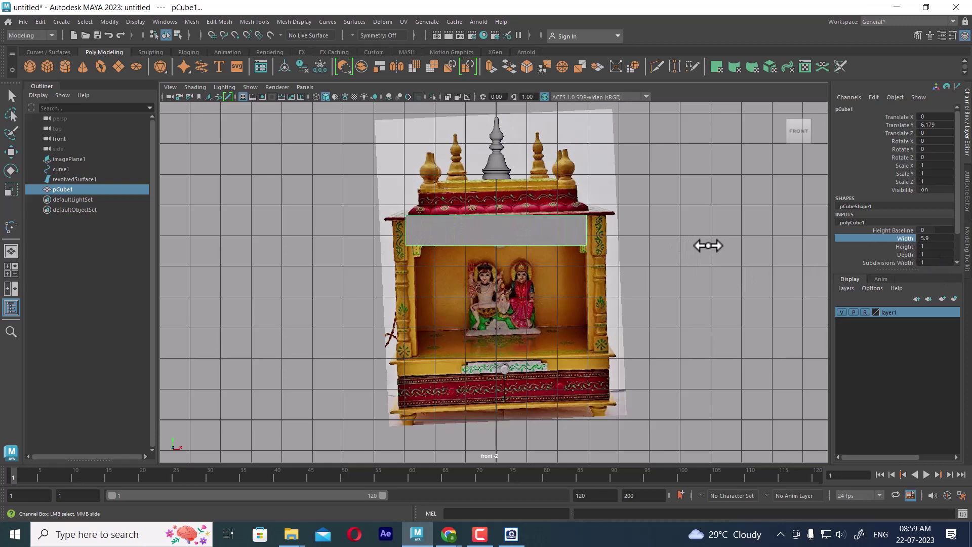
{"action": "scroll", "coordinate": [547, 340], "scroll_direction": "up", "scroll_amount": 2}
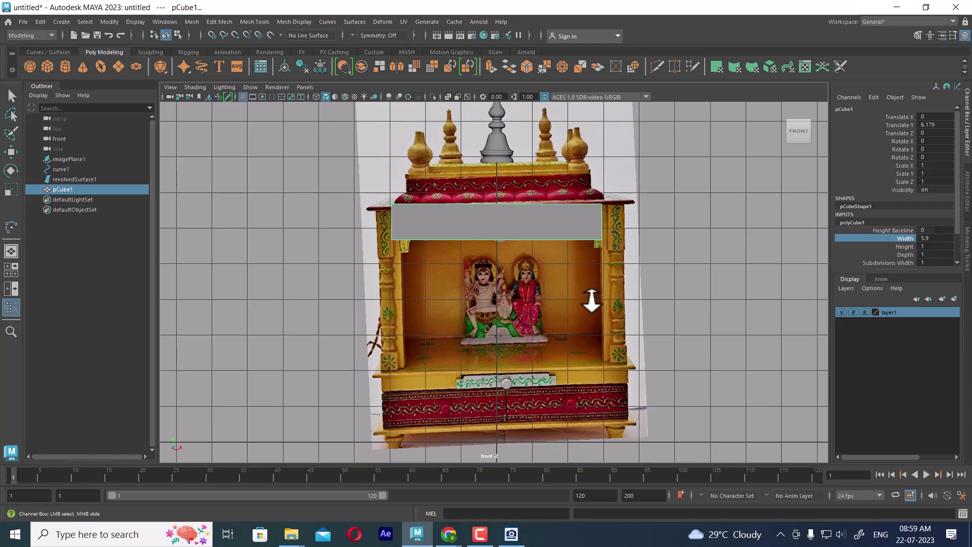
{"action": "key", "text": "w"}
{"action": "left_click", "coordinate": [648, 309]}
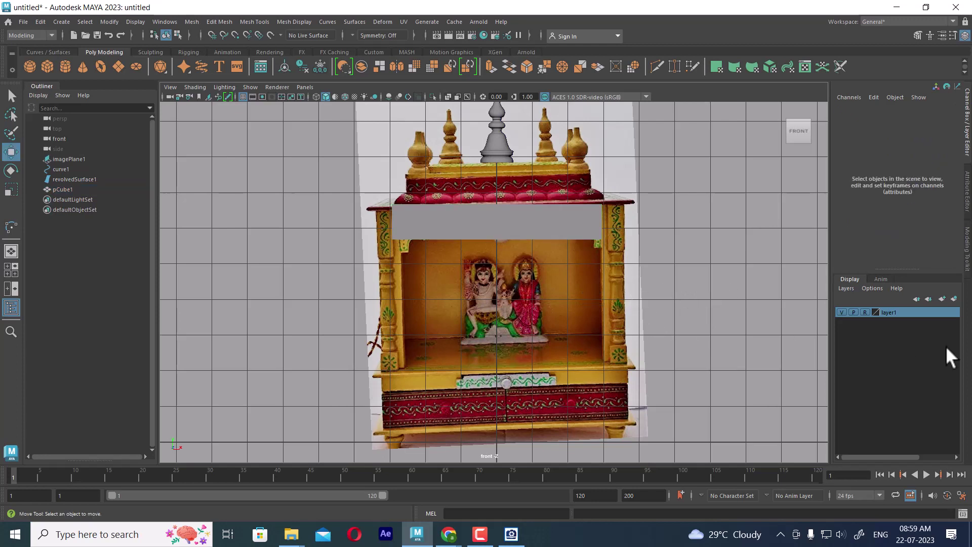
Step: Make layer1 selectable by turning off its reference mode and set the temple image plane's Rotate Z to 0
{"action": "left_click", "coordinate": [865, 312]}
{"action": "left_click", "coordinate": [603, 258]}
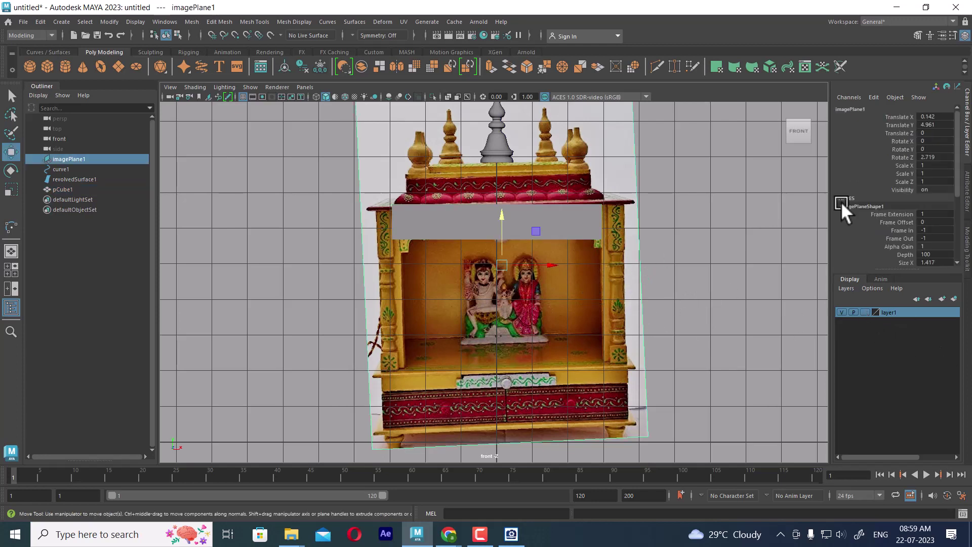
{"action": "left_click", "coordinate": [936, 157]}
{"action": "type", "text": "0"}
{"action": "key", "text": "Return"}
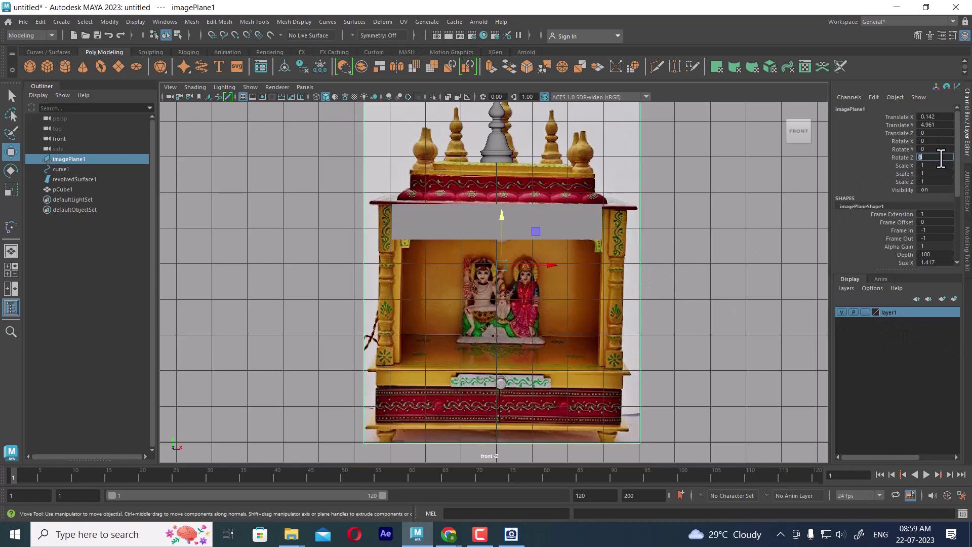
{"action": "scroll", "coordinate": [583, 262], "scroll_direction": "up", "scroll_amount": 5}
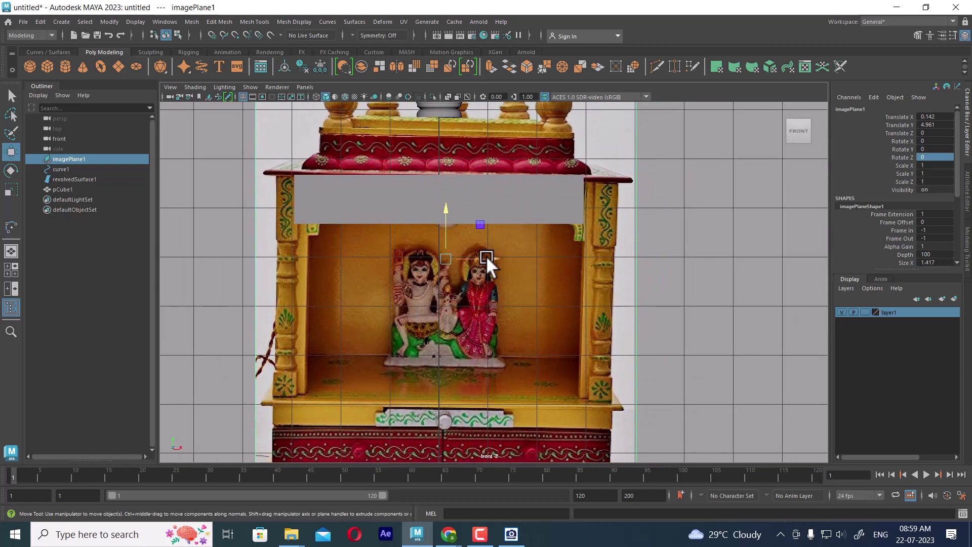
{"action": "left_click_drag", "start_coordinate": [443, 210], "coordinate": [443, 221]}
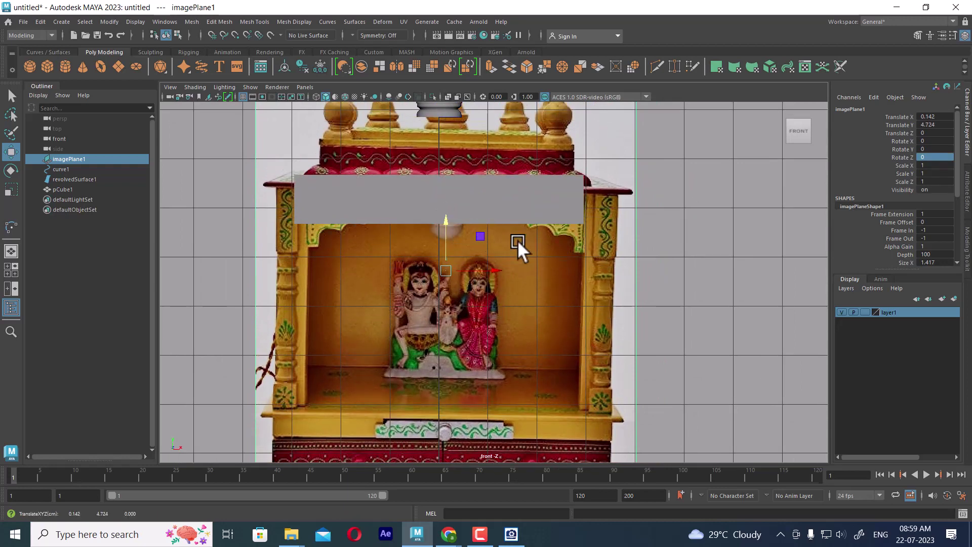
{"action": "key", "text": "ctrl+z"}
Step: Lower the cube to a Translate Y of about 5.973 so it sits just under the roof ledge
{"action": "left_click", "coordinate": [731, 321]}
{"action": "left_click", "coordinate": [488, 219]}
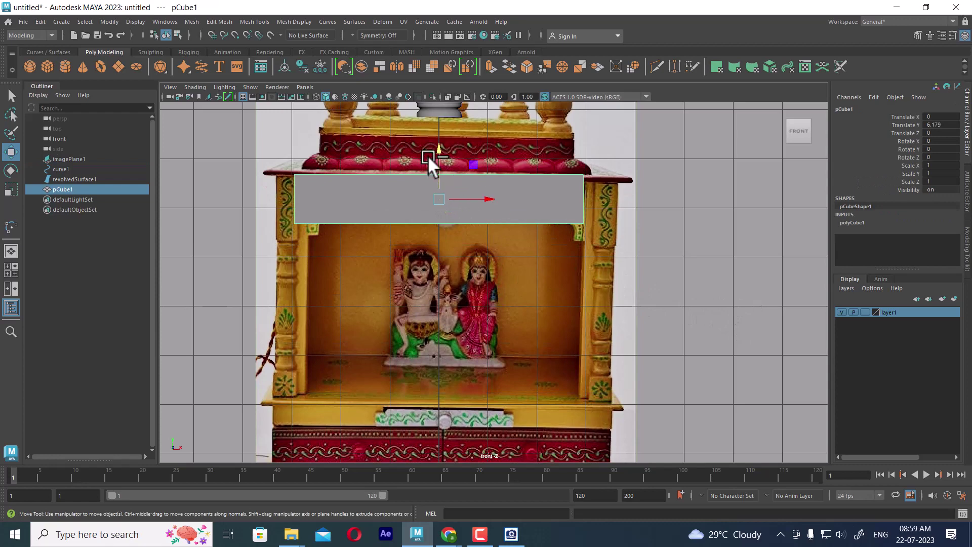
{"action": "left_click_drag", "start_coordinate": [438, 151], "coordinate": [440, 159]}
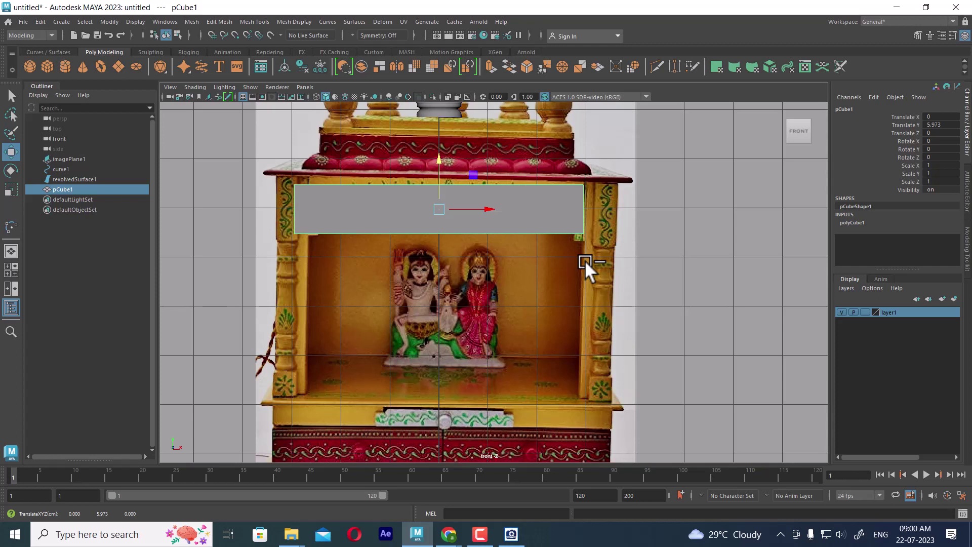
Step: Rotate the temple image plane to a Rotate Z of about 1.606 to straighten the reference
{"action": "left_click", "coordinate": [629, 263]}
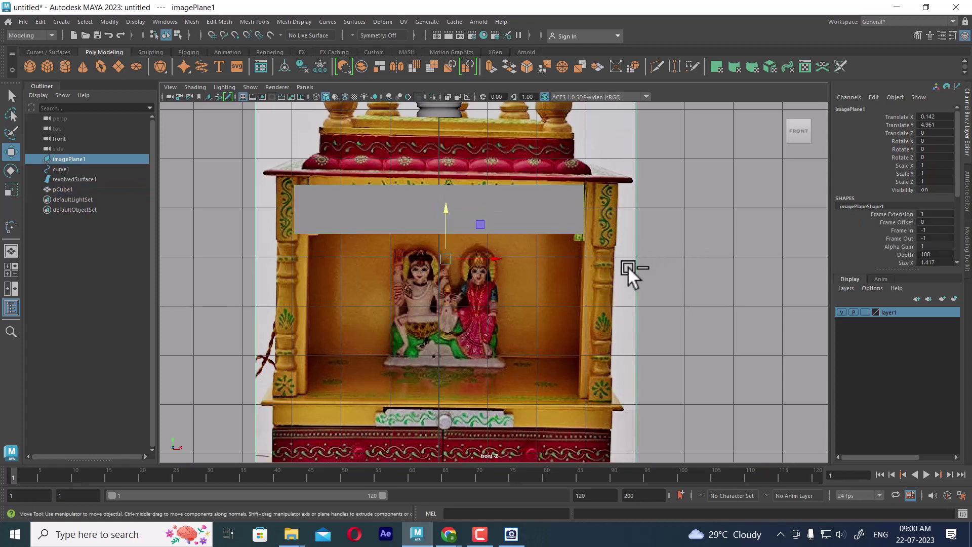
{"action": "key", "text": "e"}
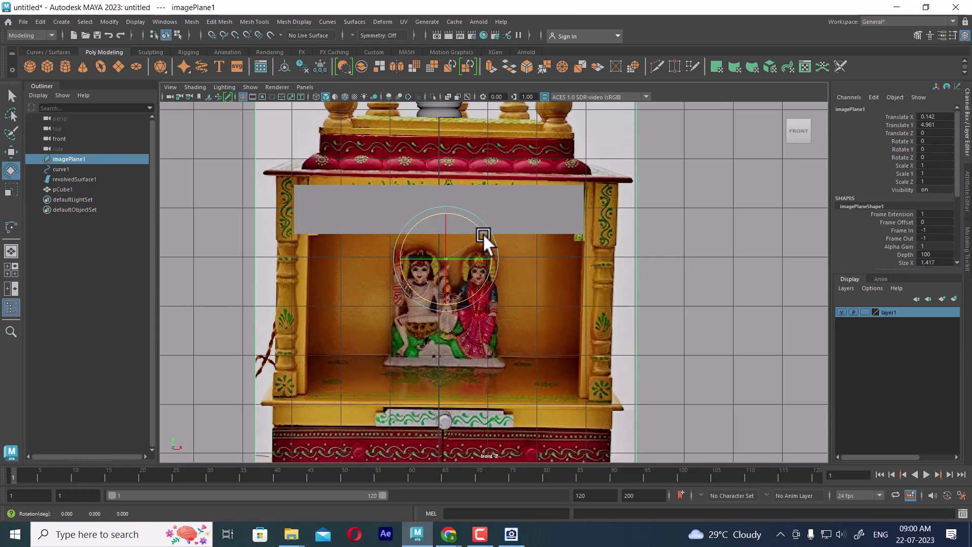
{"action": "left_click_drag", "start_coordinate": [483, 233], "coordinate": [481, 233]}
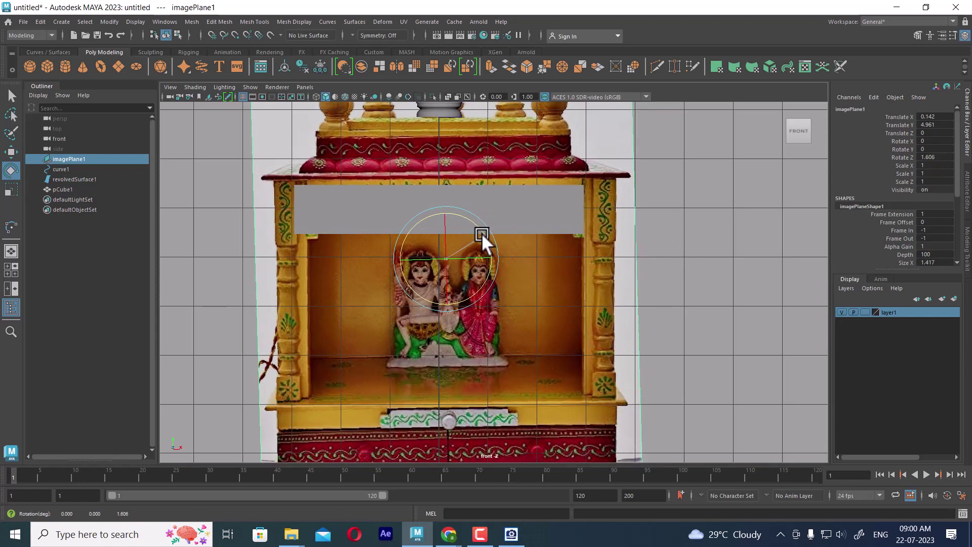
{"action": "key", "text": "w"}
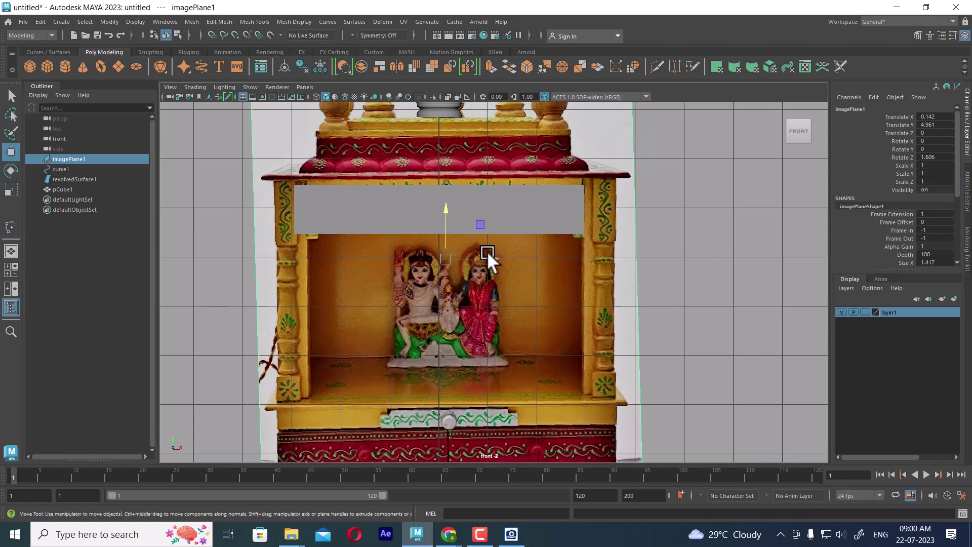
Step: Lower the cube to a Translate Y of about 5.911, then put it on a new display layer and hide that layer
{"action": "left_click", "coordinate": [476, 202]}
{"action": "left_click_drag", "start_coordinate": [438, 158], "coordinate": [438, 160]}
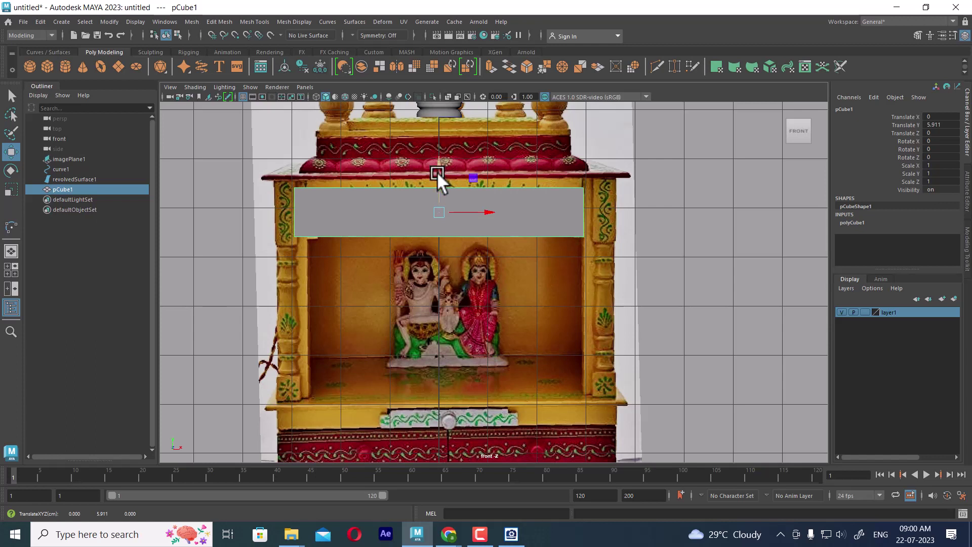
{"action": "left_click", "coordinate": [791, 367]}
{"action": "left_click", "coordinate": [429, 217]}
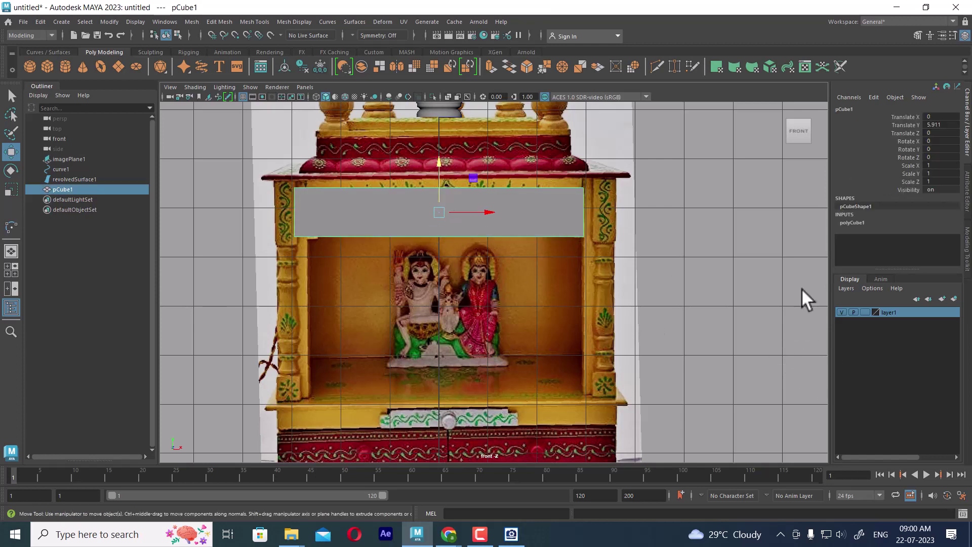
{"action": "left_click", "coordinate": [954, 299]}
{"action": "left_click", "coordinate": [840, 312]}
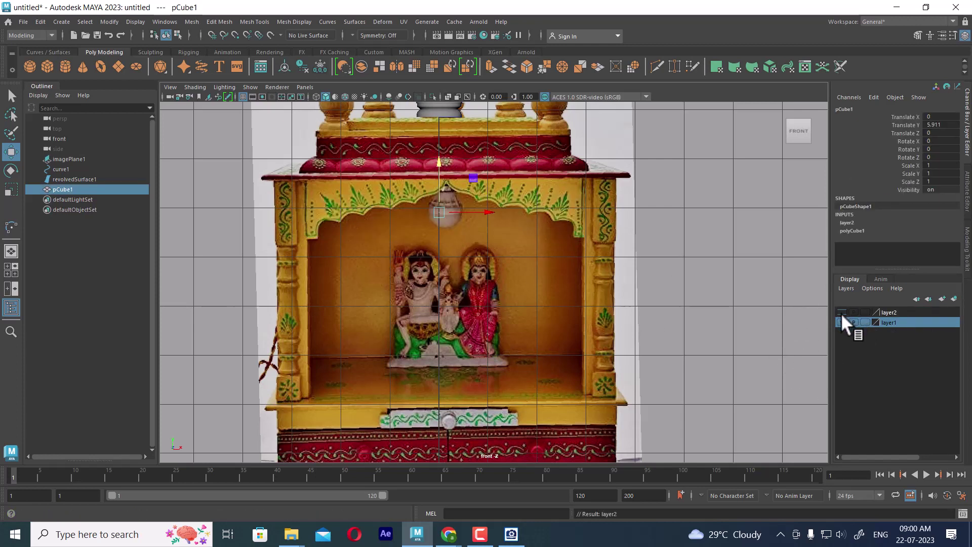
Step: Shift the temple image plane sideways to a Translate X of about 0.017 so the temple is centred on the vertical axis
{"action": "left_click", "coordinate": [551, 284]}
{"action": "left_click", "coordinate": [521, 188]}
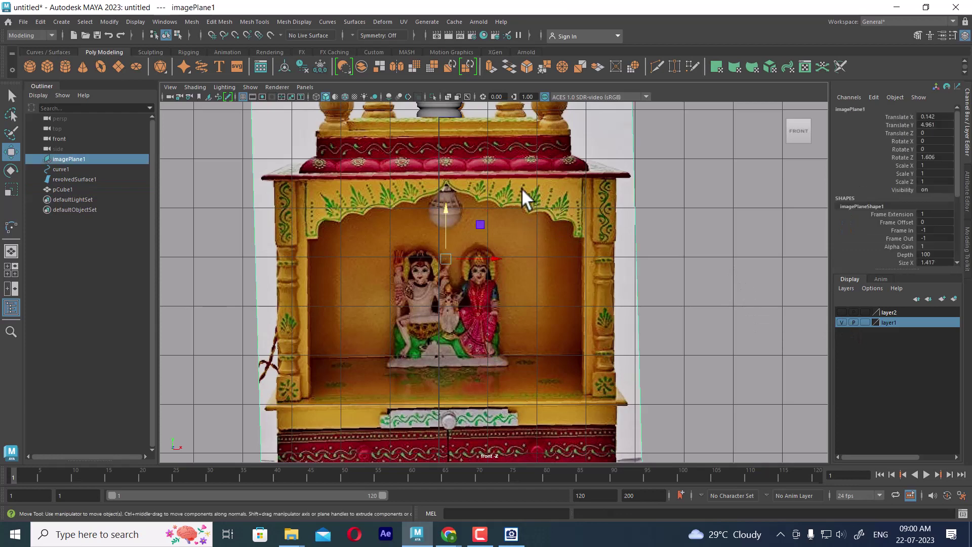
{"action": "right_click_drag", "start_coordinate": [522, 188], "coordinate": [551, 384], "text": "alt"}
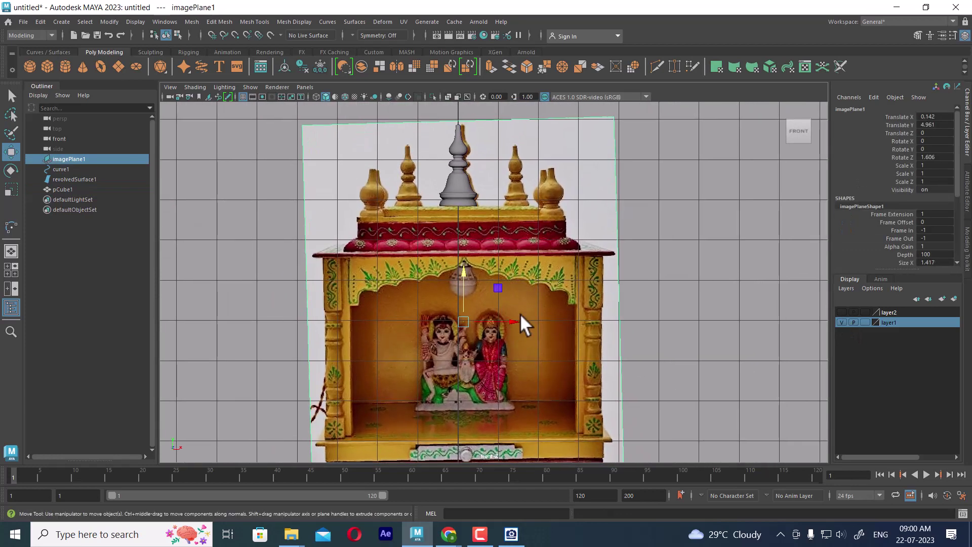
{"action": "left_click_drag", "start_coordinate": [517, 318], "coordinate": [508, 318]}
Step: Open the Curve Tools list as a floating window and place it over the Outliner, clear of the arch
{"action": "scroll", "coordinate": [523, 336], "scroll_direction": "up", "scroll_amount": 5}
{"action": "scroll", "coordinate": [530, 329], "scroll_direction": "up", "scroll_amount": 5}
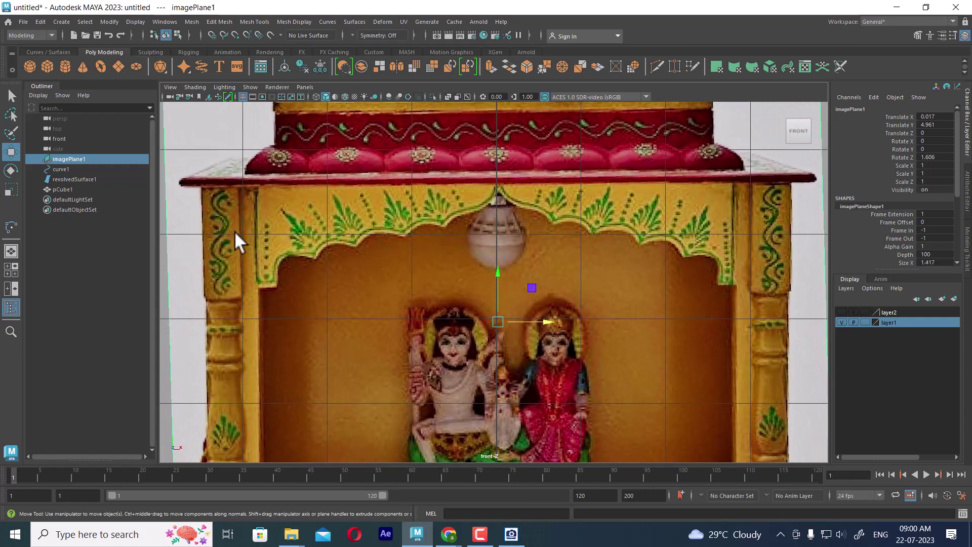
{"action": "left_click", "coordinate": [54, 21]}
{"action": "mouse_move", "coordinate": [108, 81]}
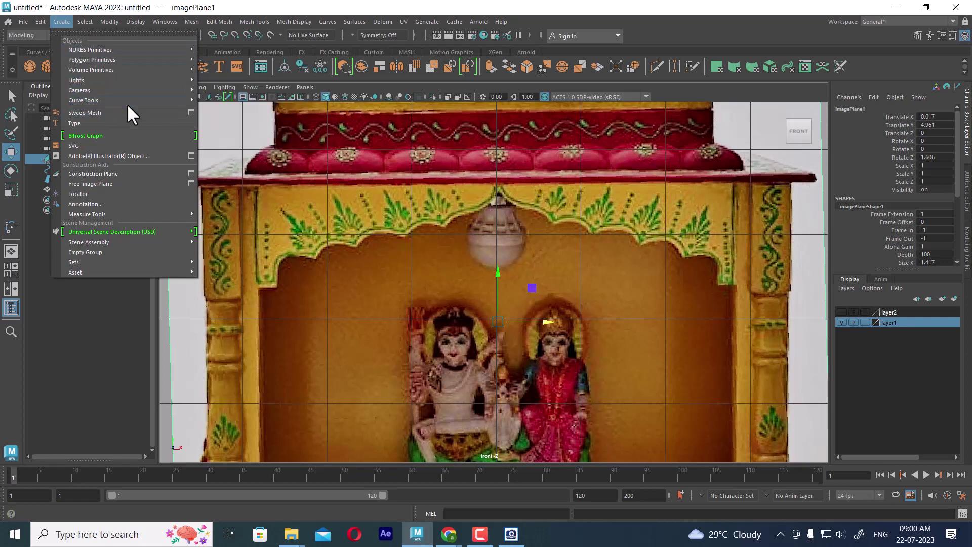
{"action": "mouse_move", "coordinate": [134, 100]}
{"action": "left_click", "coordinate": [209, 91]}
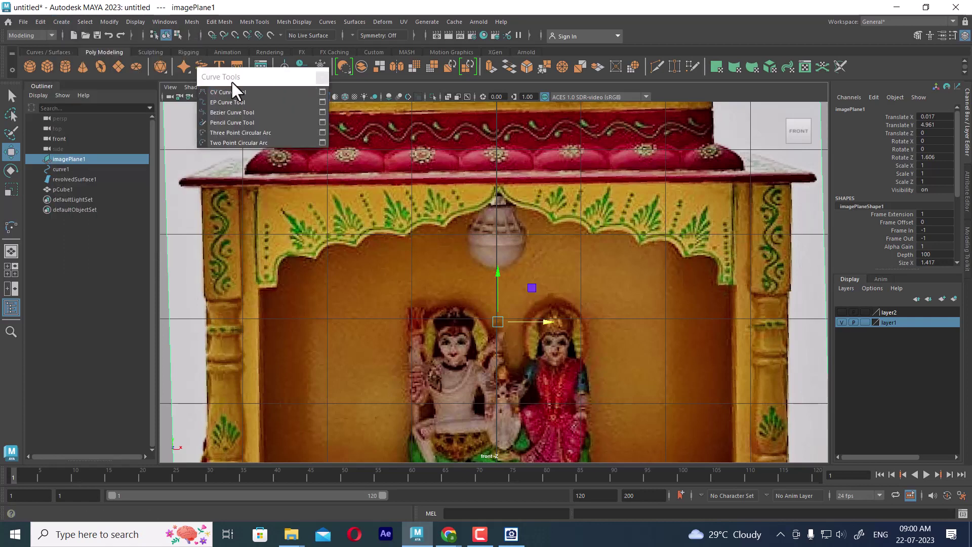
{"action": "left_click_drag", "start_coordinate": [232, 80], "coordinate": [118, 91]}
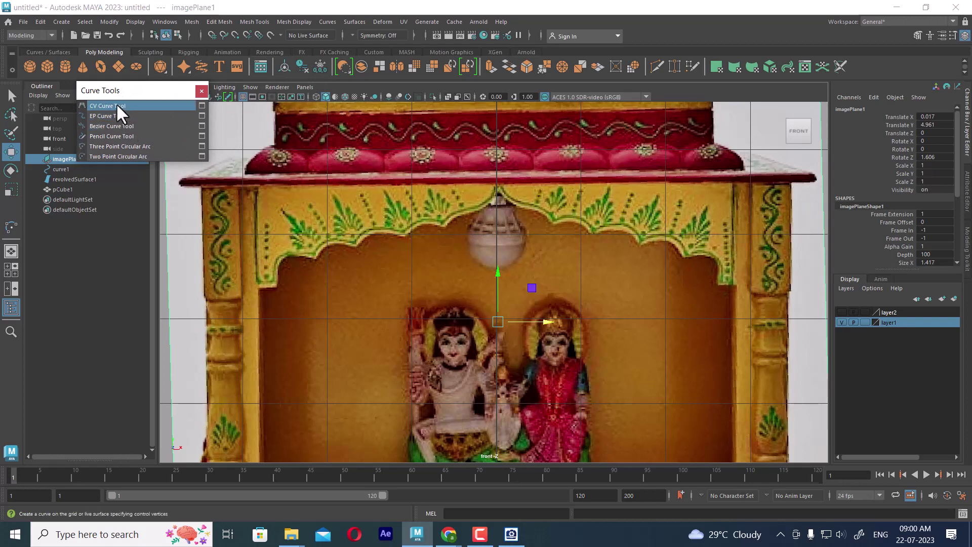
Step: Start a CV curve at the arch's centre peak and trace the first scallop of its left half down to the first cusp
{"action": "left_click", "coordinate": [116, 106]}
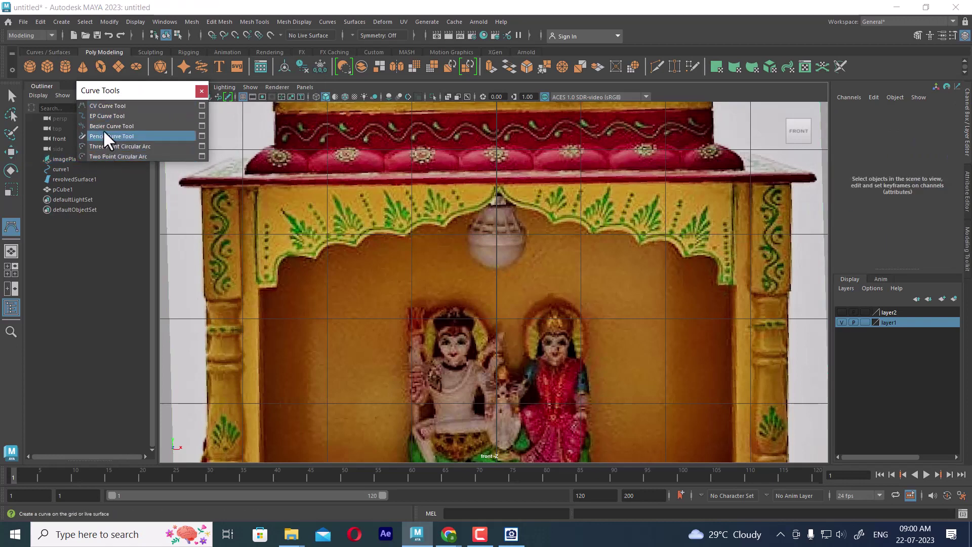
{"action": "scroll", "coordinate": [493, 179], "scroll_direction": "up", "scroll_amount": 2}
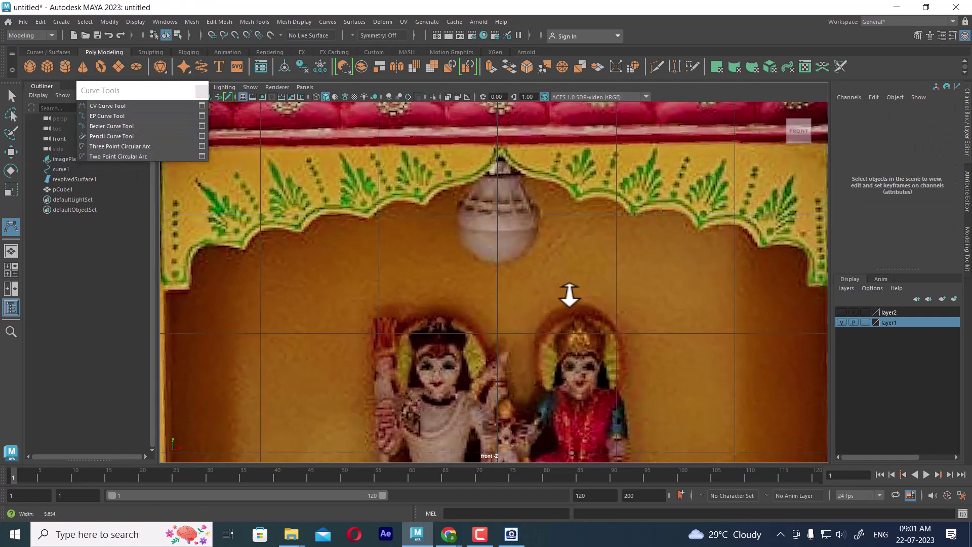
{"action": "left_click", "coordinate": [499, 154]}
{"action": "left_click", "coordinate": [483, 177]}
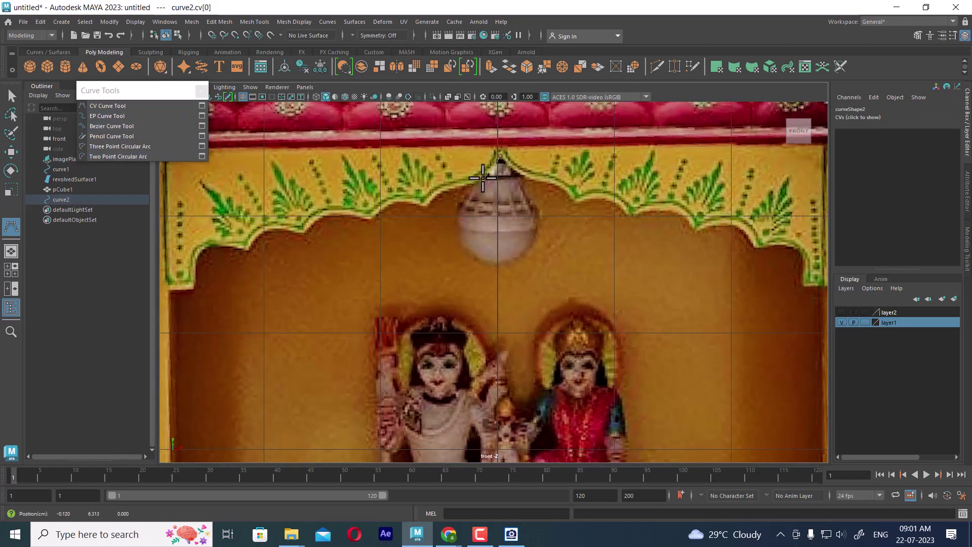
{"action": "left_click", "coordinate": [453, 189]}
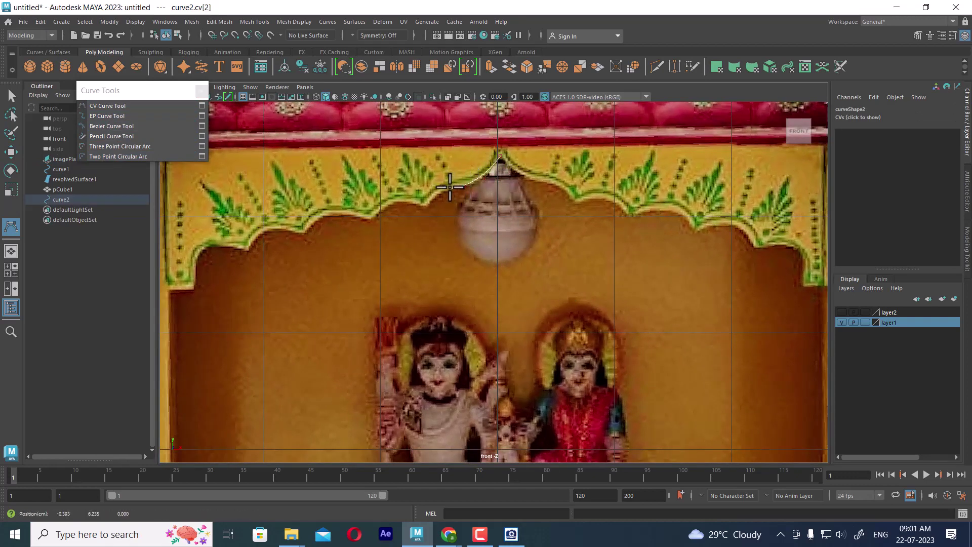
{"action": "left_click", "coordinate": [429, 192]}
{"action": "left_click", "coordinate": [425, 202]}
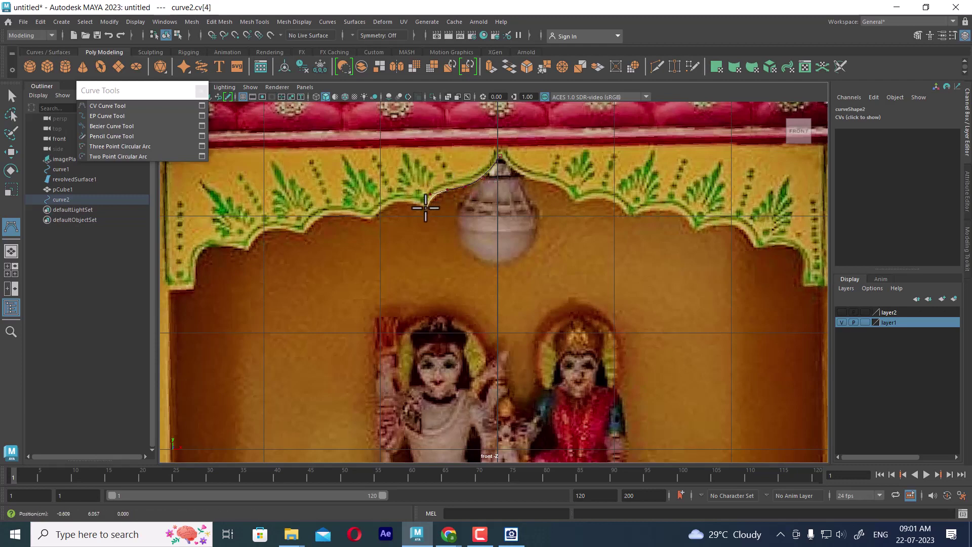
{"action": "left_click", "coordinate": [427, 208]}
Step: Continue the CV curve along the arch's second scallop, placing closely spaced points at the cusps on both ends
{"action": "scroll", "coordinate": [483, 254], "scroll_direction": "up", "scroll_amount": 2}
{"action": "middle_click_drag", "start_coordinate": [476, 238], "coordinate": [618, 351], "text": "alt"}
{"action": "scroll", "coordinate": [618, 351], "scroll_direction": "up", "scroll_amount": 2}
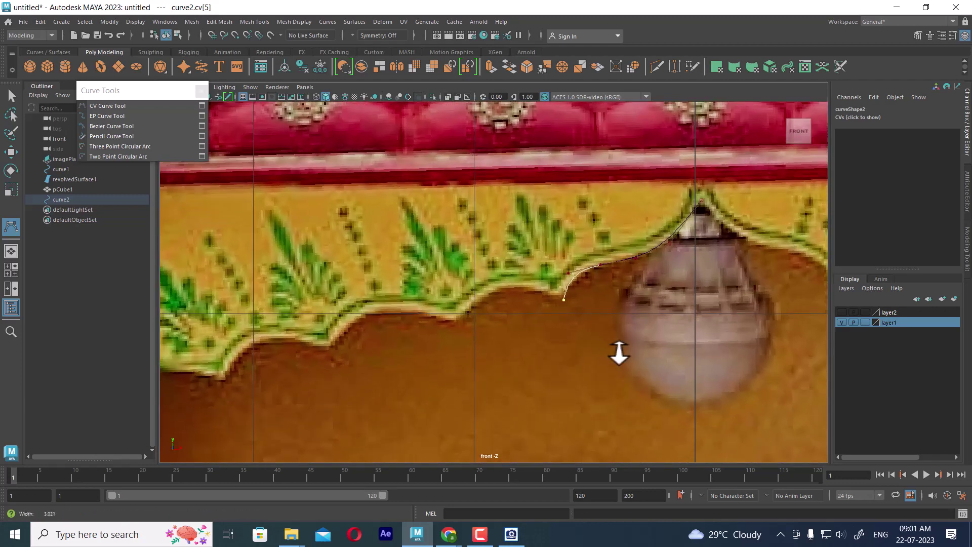
{"action": "left_click", "coordinate": [554, 300]}
{"action": "left_click", "coordinate": [557, 300]}
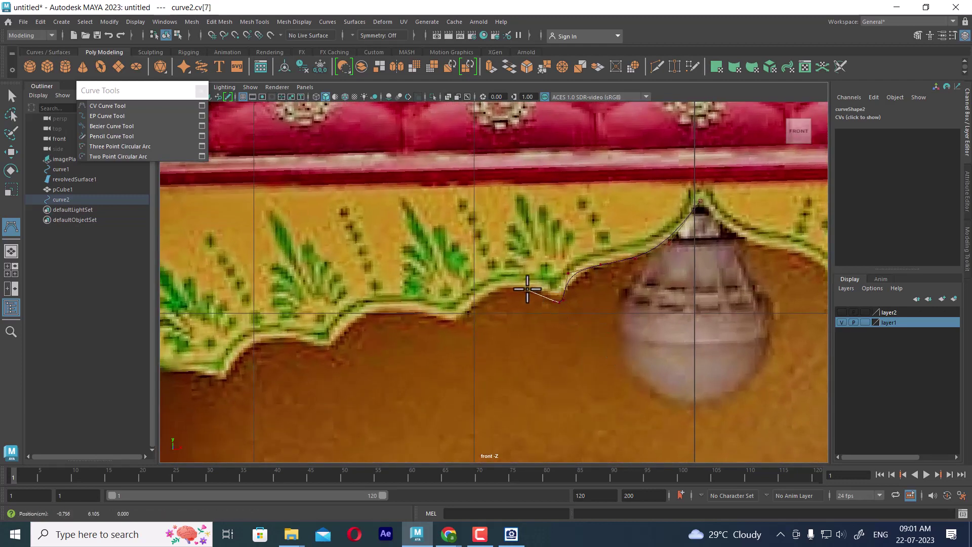
{"action": "left_click", "coordinate": [502, 286]}
{"action": "left_click", "coordinate": [480, 302]}
{"action": "left_click", "coordinate": [473, 307]}
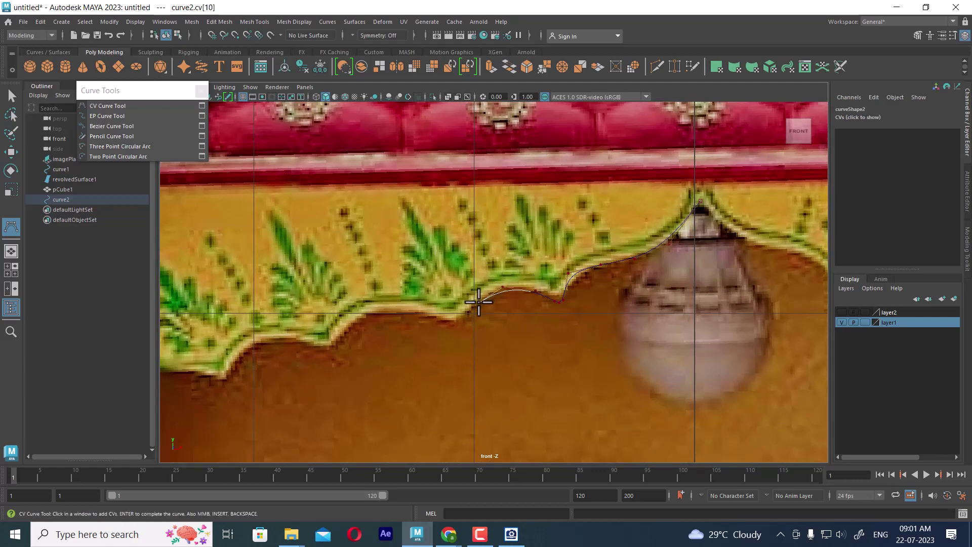
{"action": "left_click", "coordinate": [463, 324]}
{"action": "left_click", "coordinate": [462, 320]}
{"action": "left_click", "coordinate": [459, 326]}
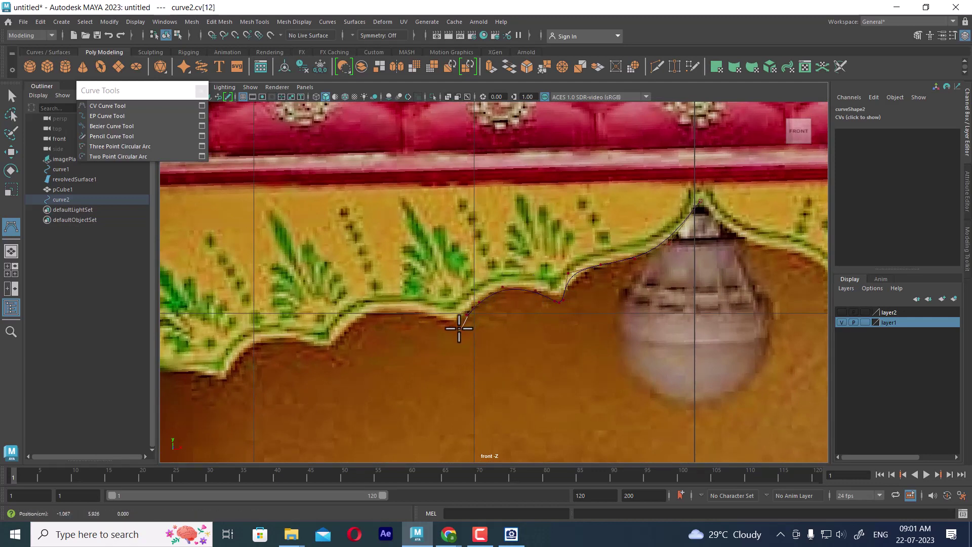
Step: Trace the third scallop of the arch's left half with the CV curve, ending with close points at its outer cusp
{"action": "left_click", "coordinate": [454, 326]}
{"action": "left_click", "coordinate": [444, 328]}
{"action": "left_click", "coordinate": [418, 317]}
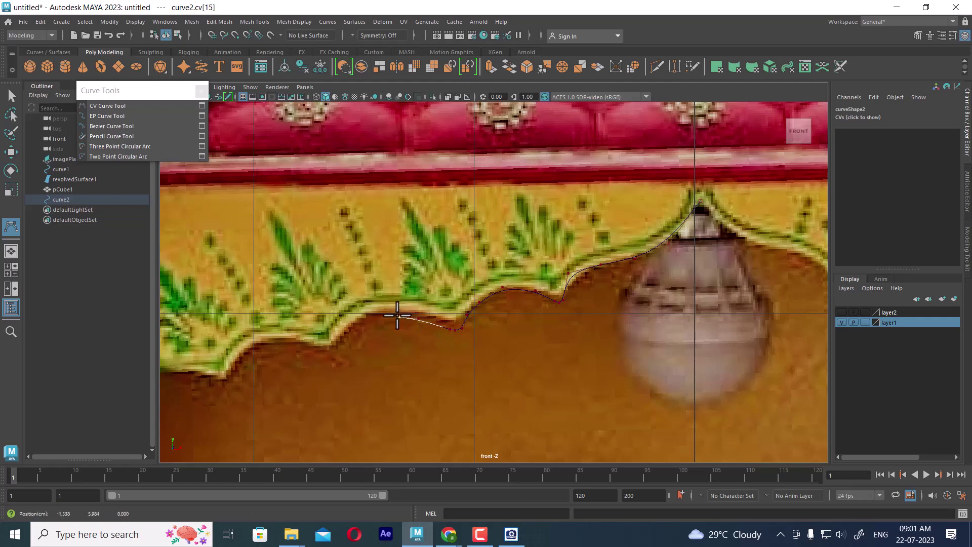
{"action": "left_click", "coordinate": [397, 318]}
{"action": "left_click", "coordinate": [353, 326]}
{"action": "left_click", "coordinate": [340, 341]}
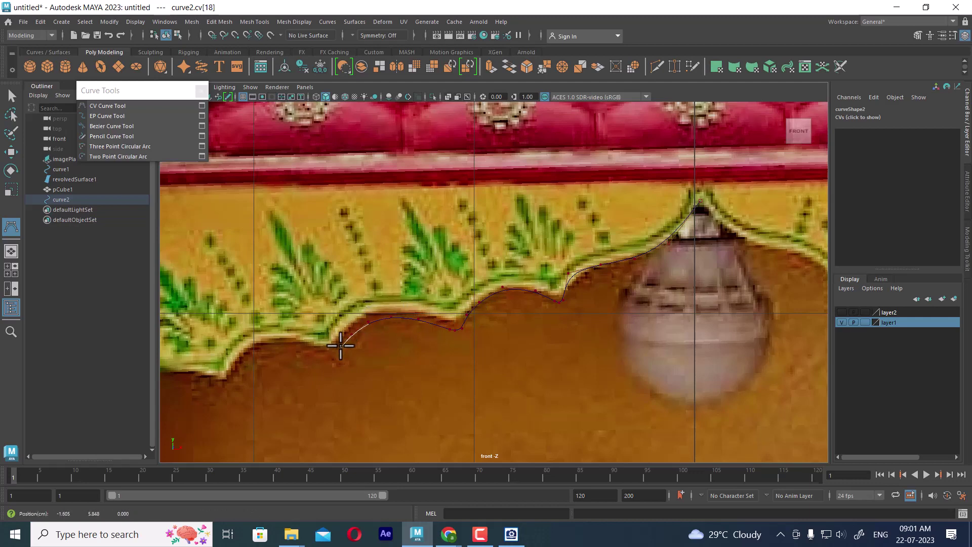
{"action": "left_click", "coordinate": [334, 356]}
{"action": "left_click", "coordinate": [326, 356]}
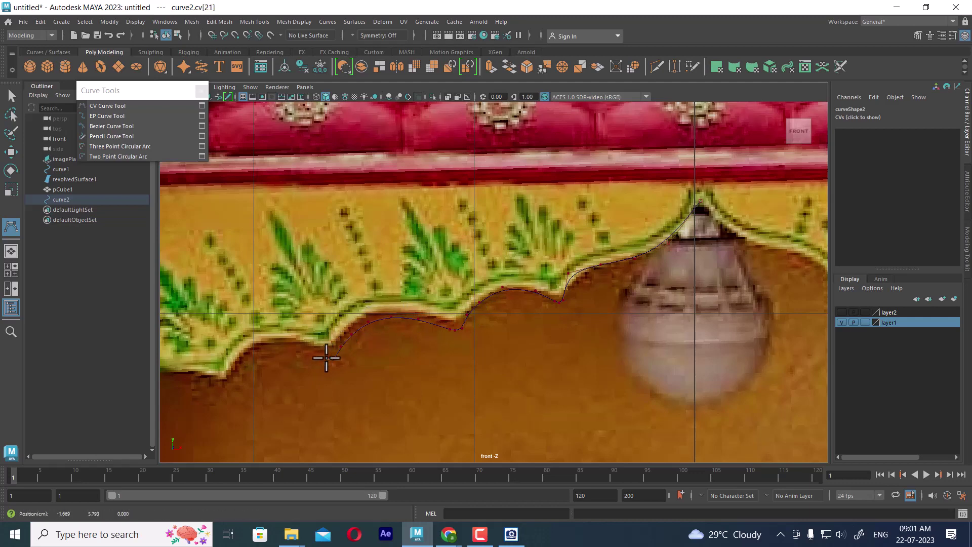
Step: Trace the fourth scallop of the arch's left half with the CV curve, ending with close points at its outer cusp
{"action": "left_click", "coordinate": [307, 350]}
{"action": "left_click", "coordinate": [297, 348]}
{"action": "left_click", "coordinate": [282, 343]}
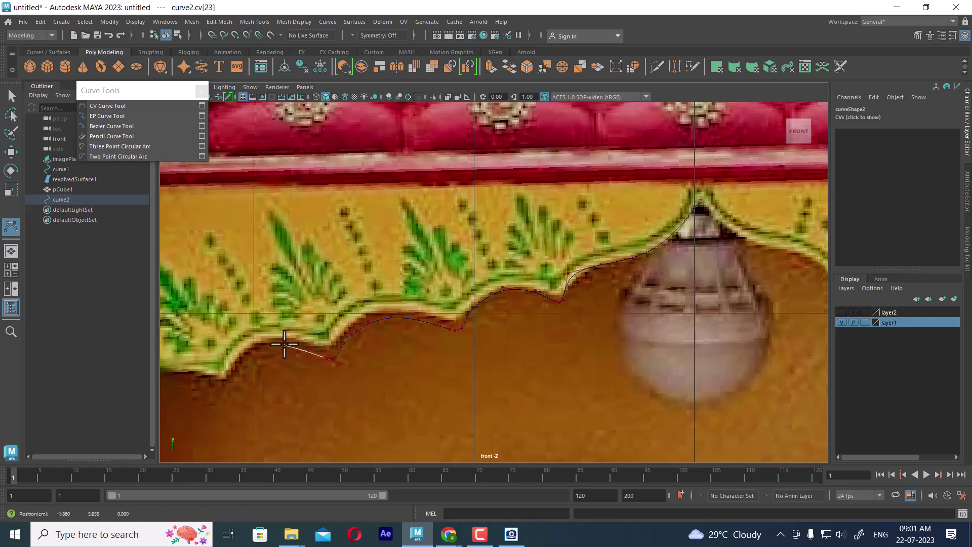
{"action": "left_click", "coordinate": [267, 344]}
{"action": "left_click", "coordinate": [256, 350]}
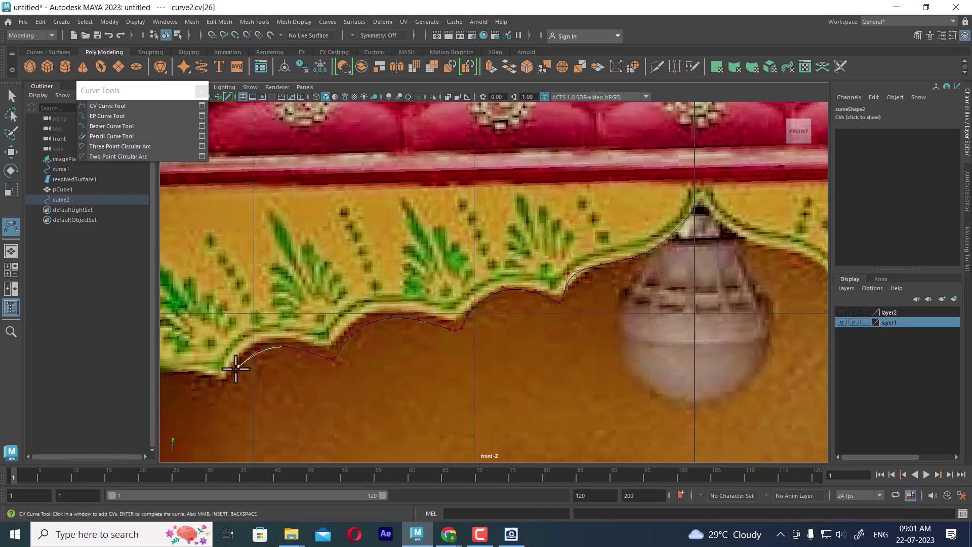
{"action": "left_click", "coordinate": [238, 366]}
{"action": "left_click", "coordinate": [229, 384]}
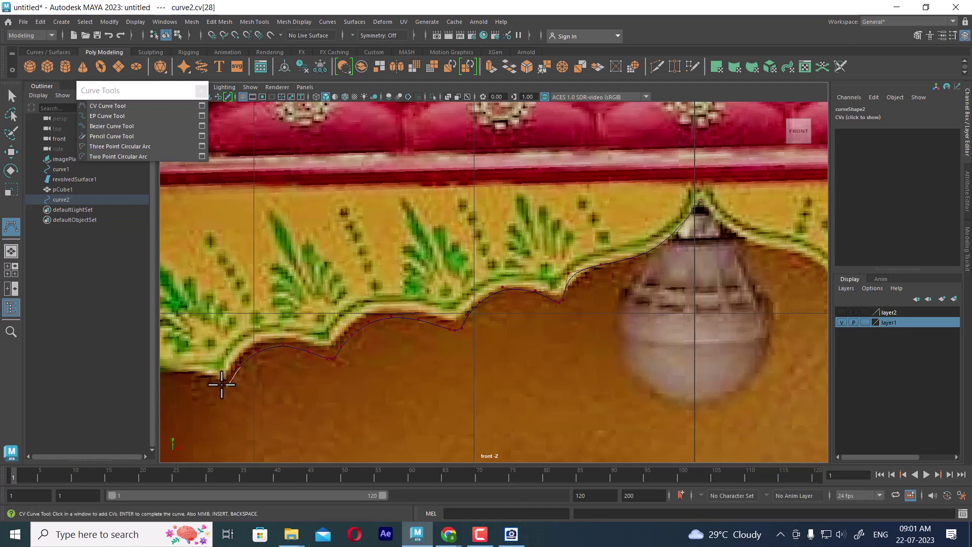
{"action": "left_click", "coordinate": [219, 384]}
Step: Trace the outermost scallop and follow the arch's inner edge straight down to the lower corner, clustering points at that corner
{"action": "middle_click_drag", "start_coordinate": [244, 367], "coordinate": [508, 297], "text": "alt"}
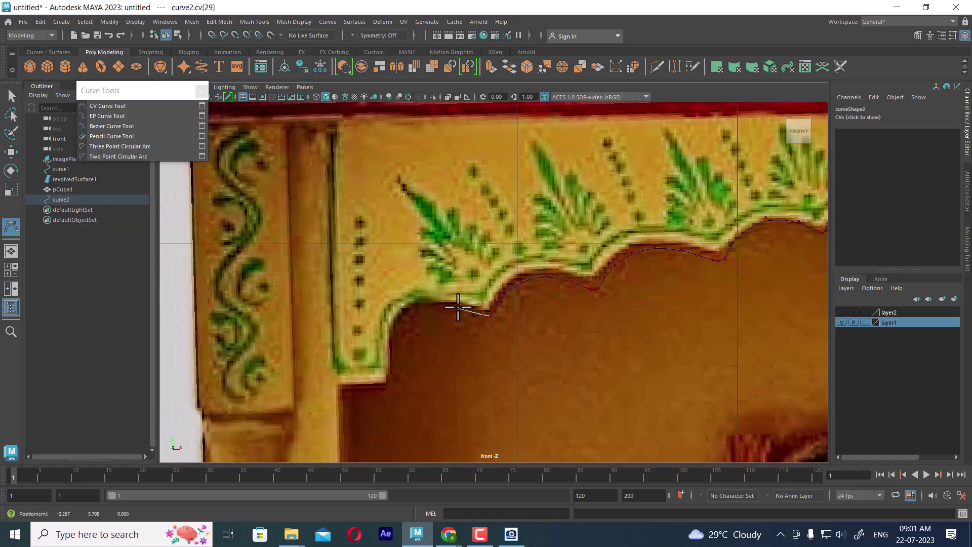
{"action": "left_click", "coordinate": [426, 302]}
{"action": "left_click", "coordinate": [400, 309]}
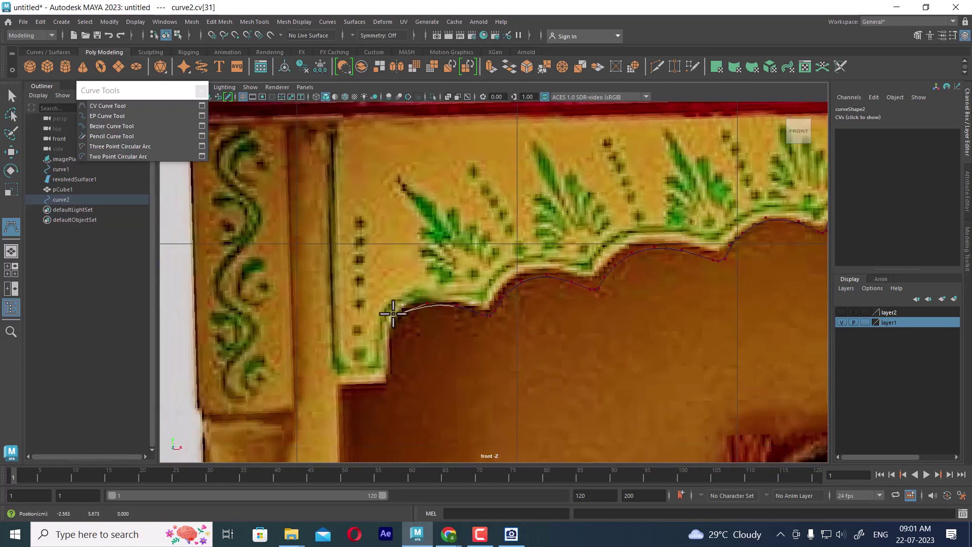
{"action": "left_click", "coordinate": [389, 331]}
{"action": "left_click", "coordinate": [389, 349]}
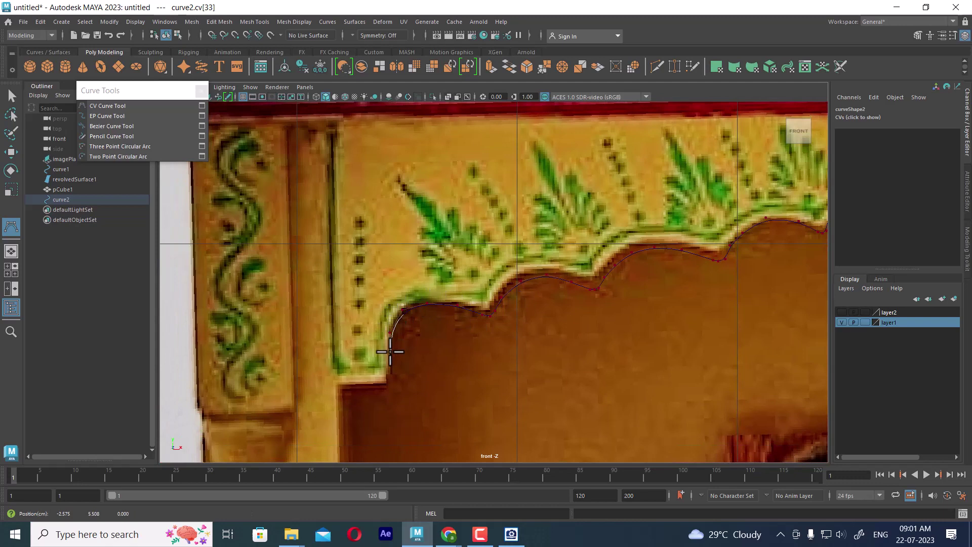
{"action": "left_click", "coordinate": [389, 379]}
{"action": "left_click", "coordinate": [390, 386]}
{"action": "left_click", "coordinate": [385, 386]}
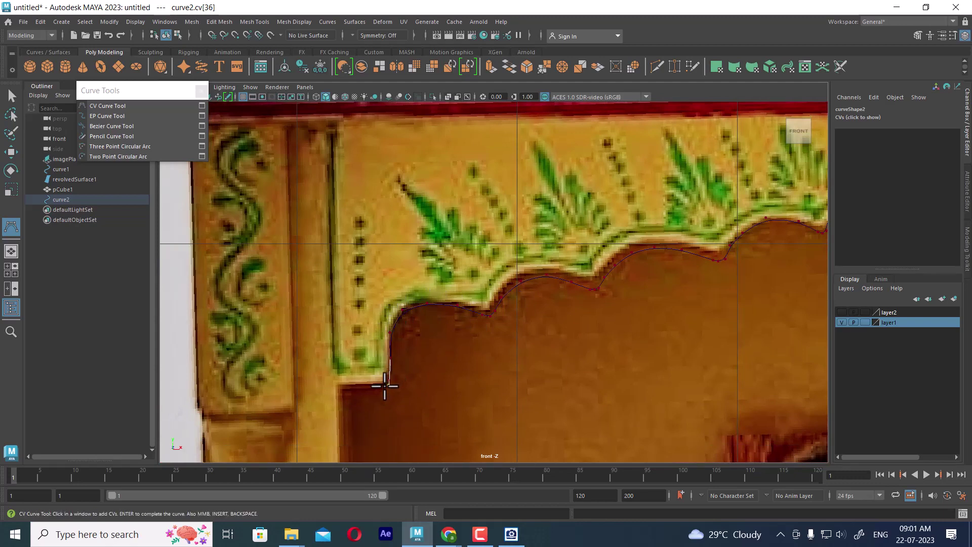
Step: Extend the CV curve along the arch's flat bottom end and up its outer edge to just beneath the roof ledge
{"action": "left_click", "coordinate": [355, 386]}
{"action": "left_click", "coordinate": [337, 386]}
{"action": "left_click", "coordinate": [336, 384]}
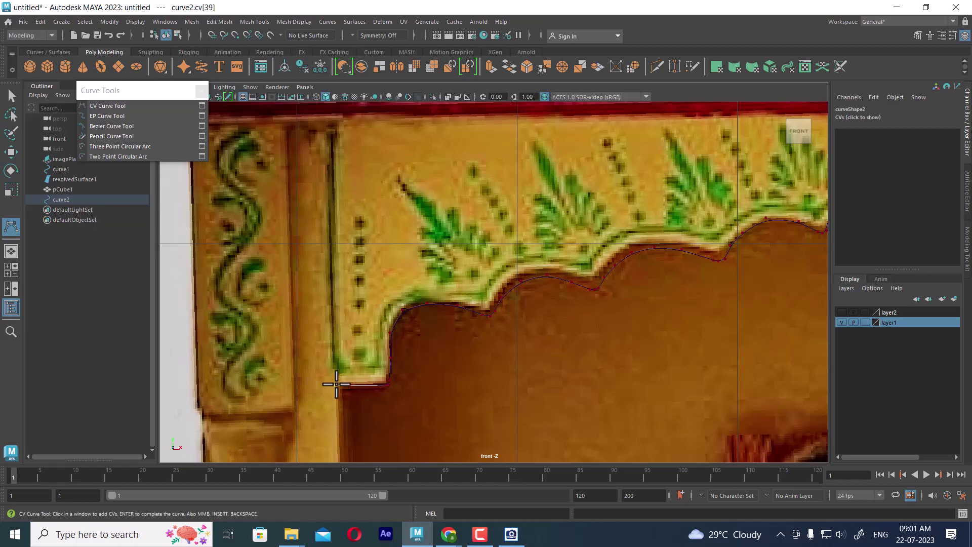
{"action": "scroll", "coordinate": [363, 358], "scroll_direction": "down", "scroll_amount": 5}
{"action": "left_click", "coordinate": [345, 249]}
{"action": "scroll", "coordinate": [426, 238], "scroll_direction": "down", "scroll_amount": 3}
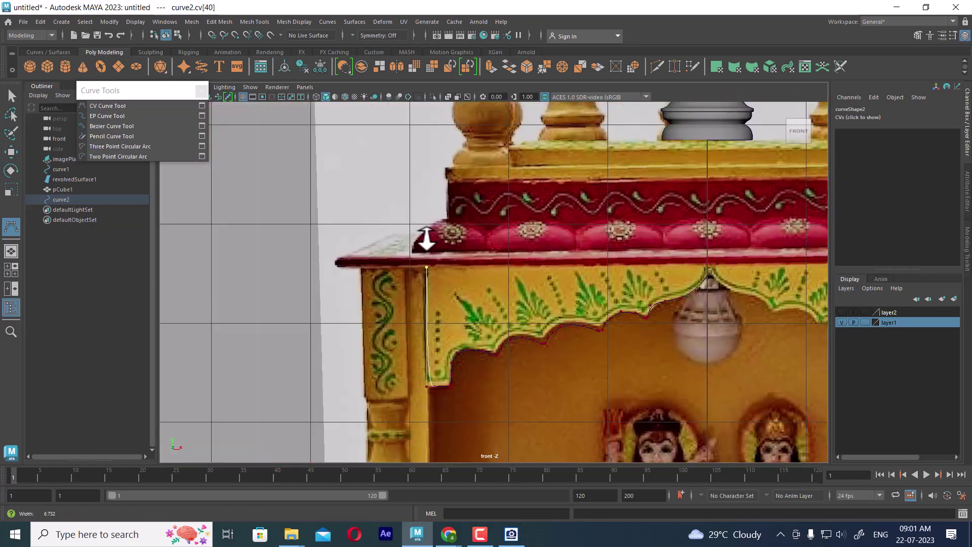
{"action": "scroll", "coordinate": [427, 238], "scroll_direction": "down", "scroll_amount": 5}
{"action": "scroll", "coordinate": [473, 267], "scroll_direction": "up", "scroll_amount": 6}
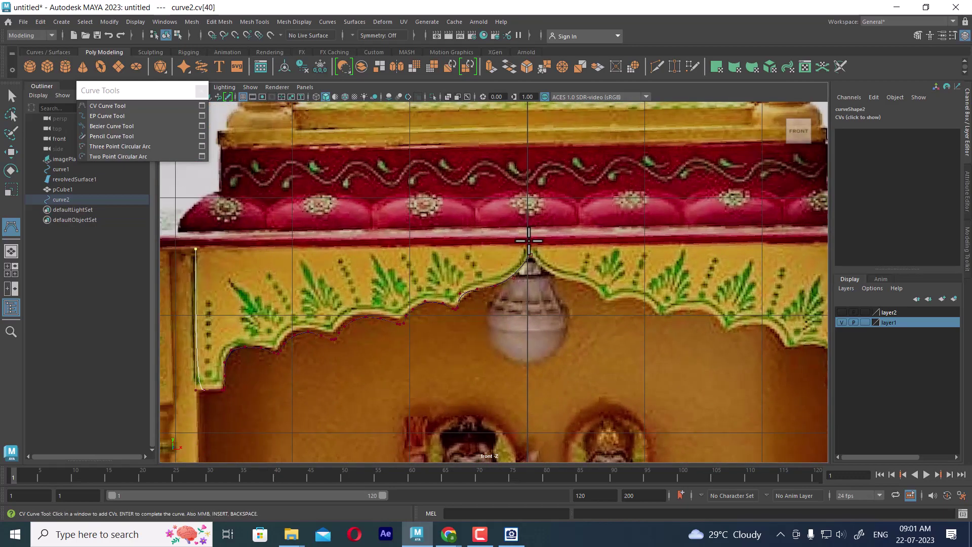
Step: Cluster CV curve points at the arch's upper outer corner, run the curve along the top edge to the centre peak, and finish it
{"action": "left_click", "coordinate": [526, 249]}
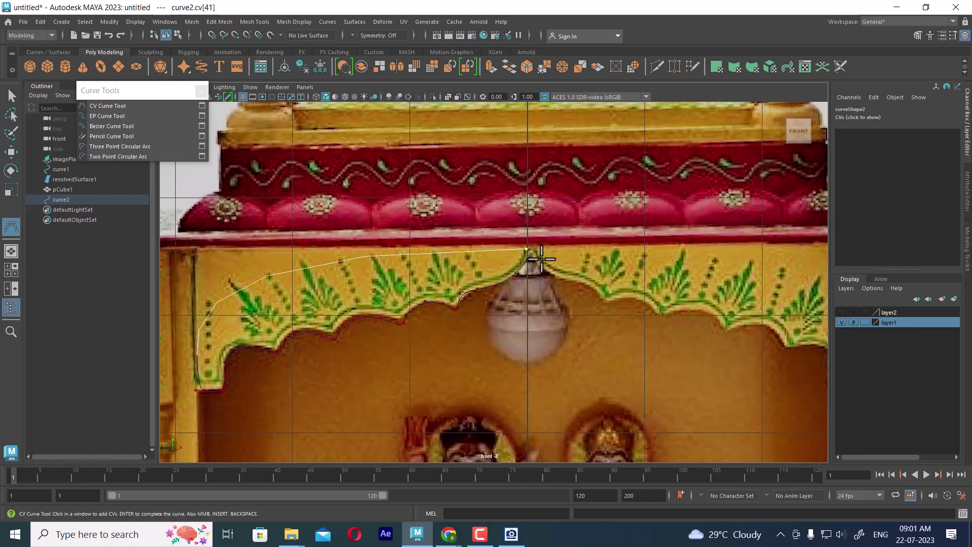
{"action": "key", "text": "BackSpace"}
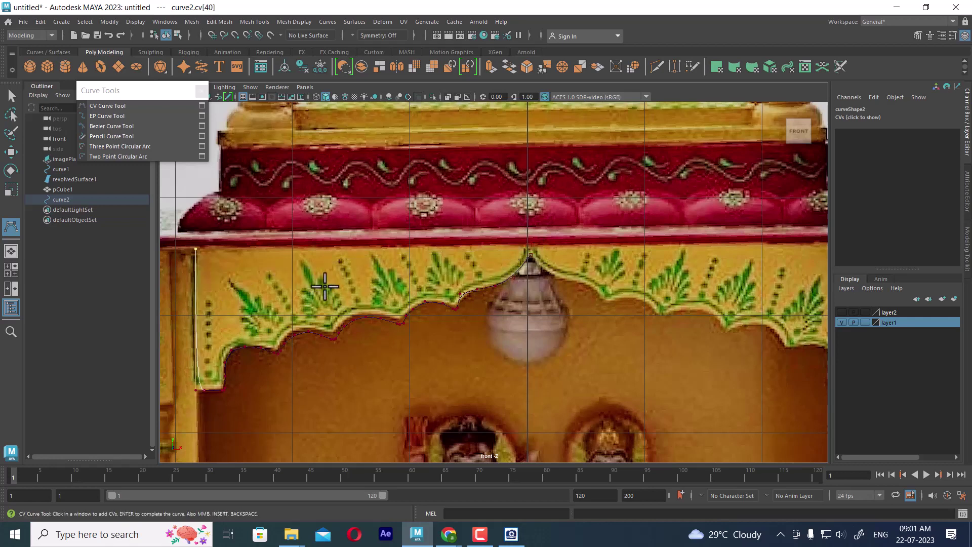
{"action": "left_click", "coordinate": [202, 248]}
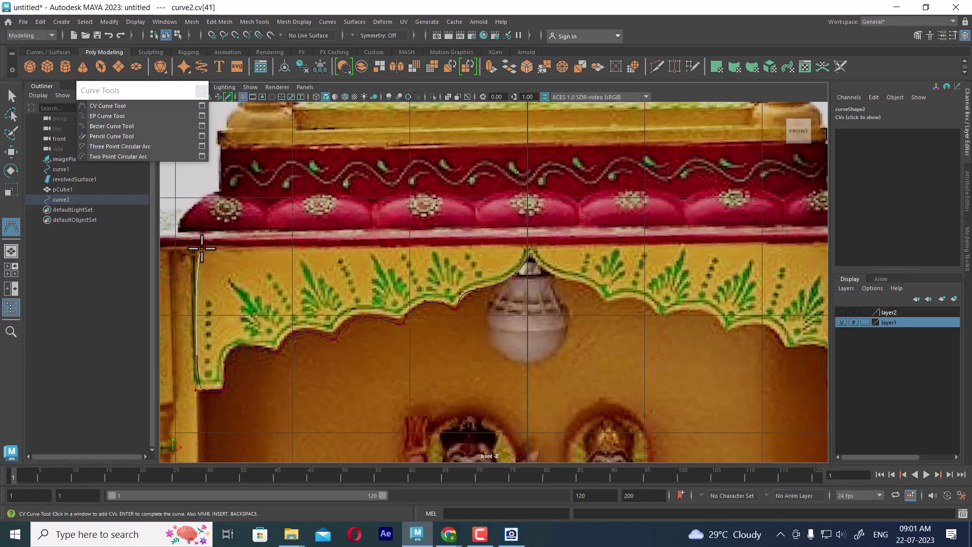
{"action": "left_click", "coordinate": [209, 248]}
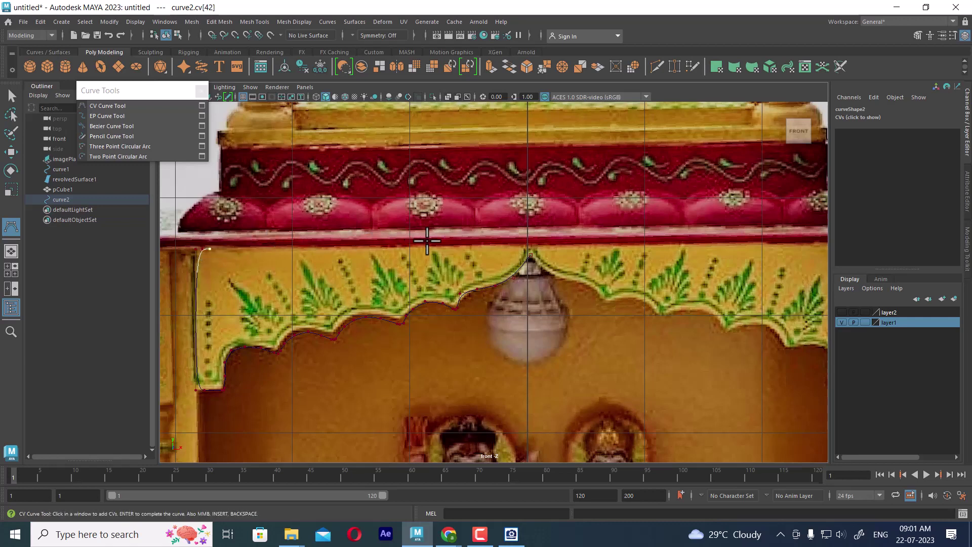
{"action": "left_click", "coordinate": [434, 248]}
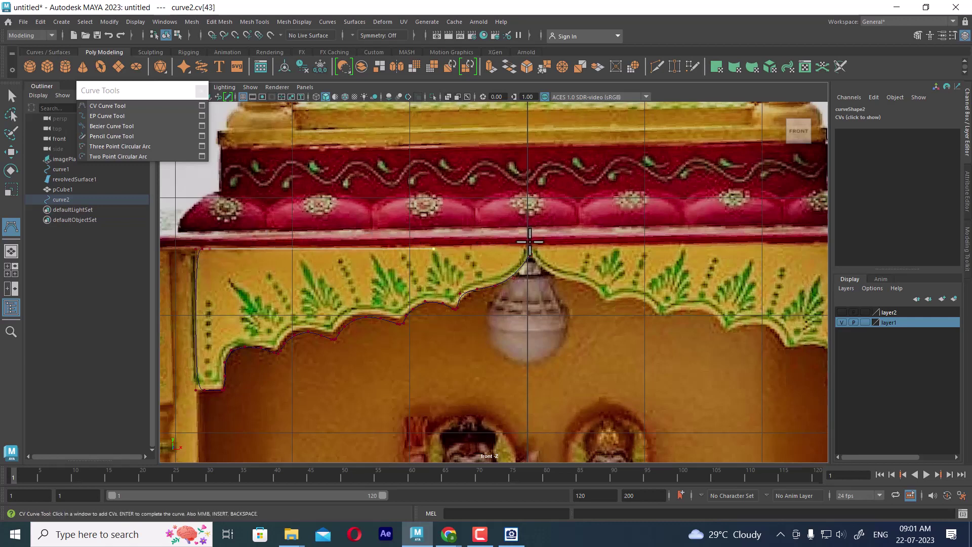
{"action": "left_click", "coordinate": [529, 247]}
{"action": "key", "text": "w"}
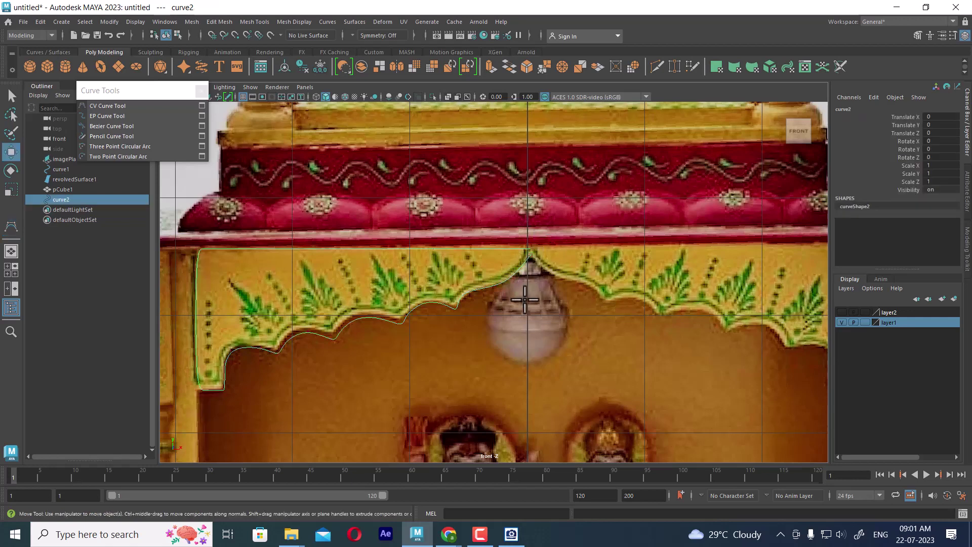
Step: Set the display type of layer1 to reference so the image plane cannot be selected
{"action": "middle_click_drag", "start_coordinate": [310, 267], "coordinate": [492, 256], "text": "alt"}
{"action": "right_click_drag", "start_coordinate": [329, 218], "coordinate": [378, 230], "text": "alt"}
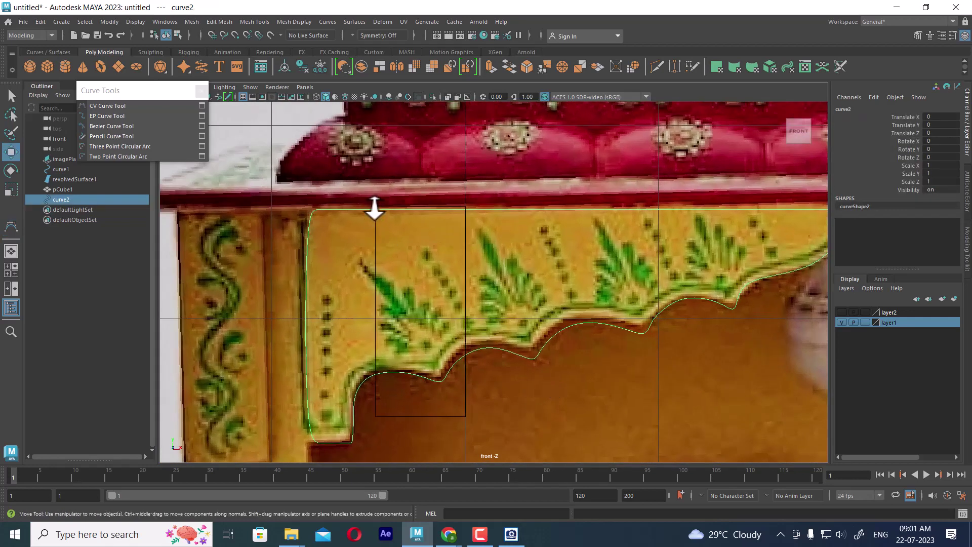
{"action": "left_click", "coordinate": [275, 193]}
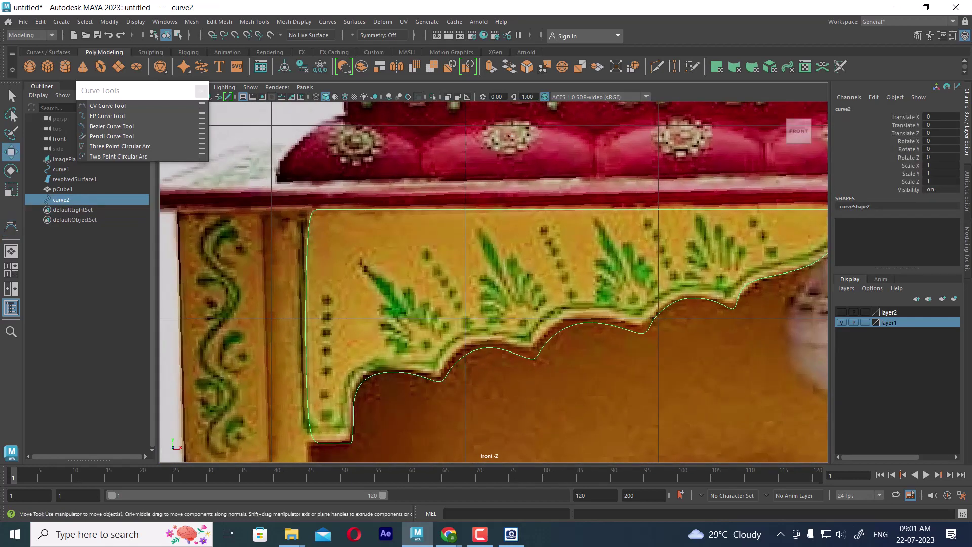
{"action": "left_click", "coordinate": [864, 322]}
{"action": "left_click", "coordinate": [864, 322]}
Step: Reposition the arch curve's control vertices at its upper and lower outer corners to sharpen both corners against the reference
{"action": "right_click_drag", "start_coordinate": [340, 215], "coordinate": [271, 198]}
{"action": "scroll", "coordinate": [274, 200], "scroll_direction": "up", "scroll_amount": 1}
{"action": "mouse_move", "coordinate": [282, 206]}
{"action": "left_mouse_down"}
{"action": "mouse_move", "coordinate": [297, 224]}
{"action": "mouse_move", "coordinate": [306, 203]}
{"action": "mouse_move", "coordinate": [293, 195]}
{"action": "left_mouse_up"}
{"action": "left_click_drag", "start_coordinate": [357, 203], "coordinate": [346, 202]}
{"action": "left_click_drag", "start_coordinate": [256, 180], "coordinate": [345, 201]}
{"action": "middle_click_drag", "start_coordinate": [353, 262], "coordinate": [376, 160], "text": "alt"}
{"action": "left_click_drag", "start_coordinate": [330, 348], "coordinate": [363, 356]}
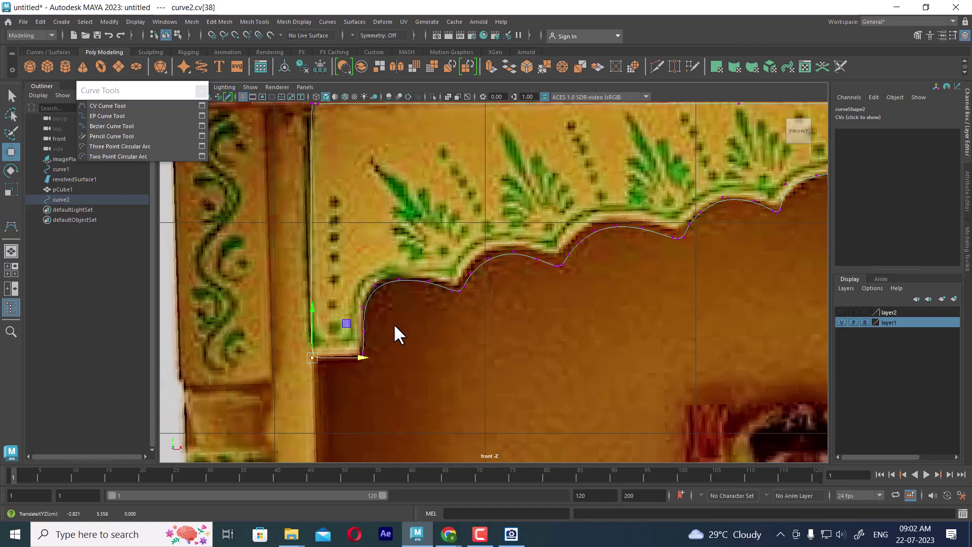
{"action": "right_click", "coordinate": [395, 264]}
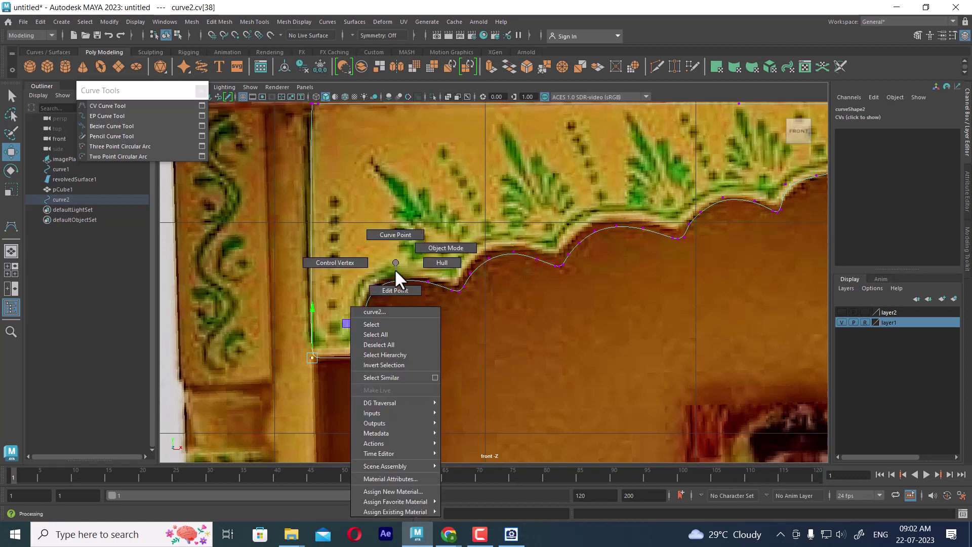
{"action": "left_click", "coordinate": [399, 219]}
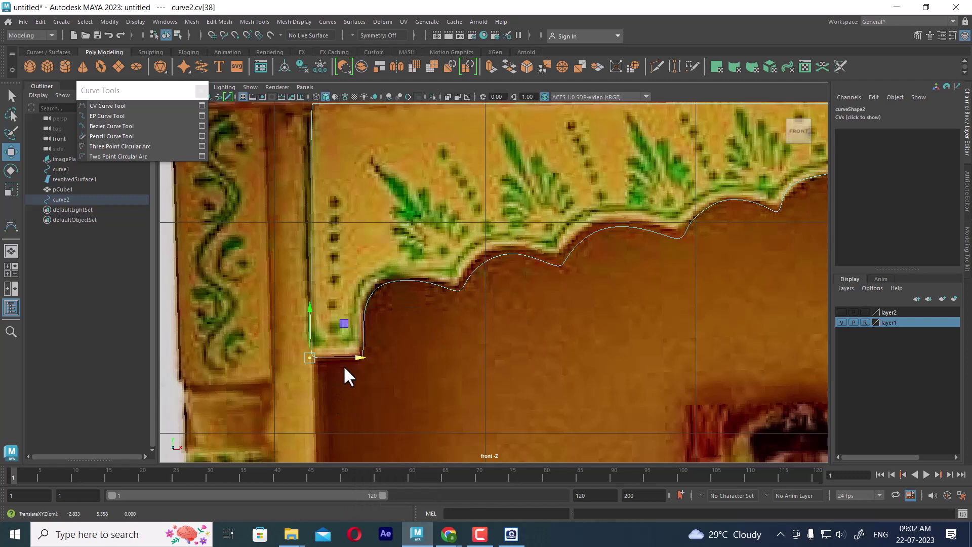
{"action": "right_click", "coordinate": [380, 332]}
{"action": "left_click", "coordinate": [443, 221]}
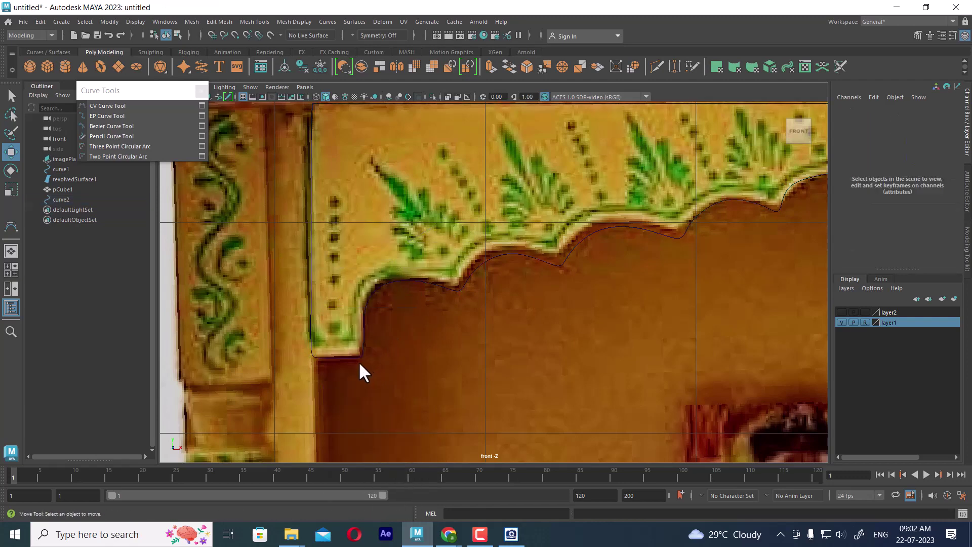
Step: Pick a curve point on the arch's flat bottom end near the outer corner and insert a knot there
{"action": "left_click", "coordinate": [362, 357]}
{"action": "right_click_drag", "start_coordinate": [388, 262], "coordinate": [327, 269]}
{"action": "left_click_drag", "start_coordinate": [281, 331], "coordinate": [333, 379]}
{"action": "right_click_drag", "start_coordinate": [387, 262], "coordinate": [386, 293]}
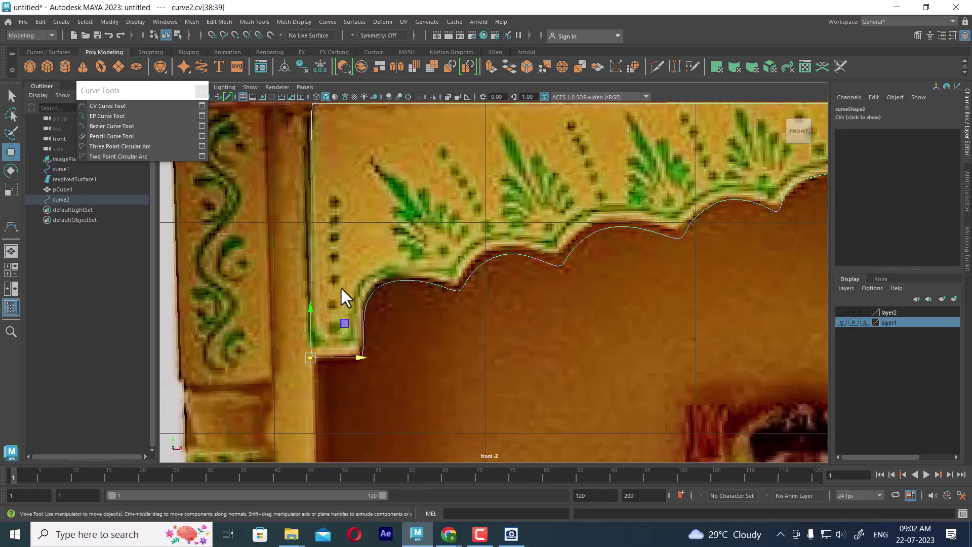
{"action": "left_click", "coordinate": [324, 374]}
{"action": "left_click", "coordinate": [332, 357]}
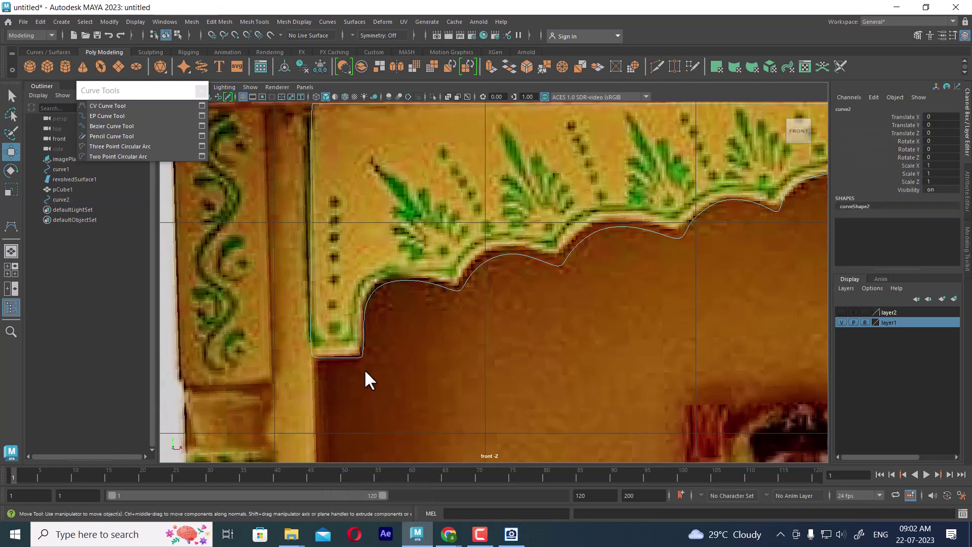
{"action": "left_click", "coordinate": [329, 357]}
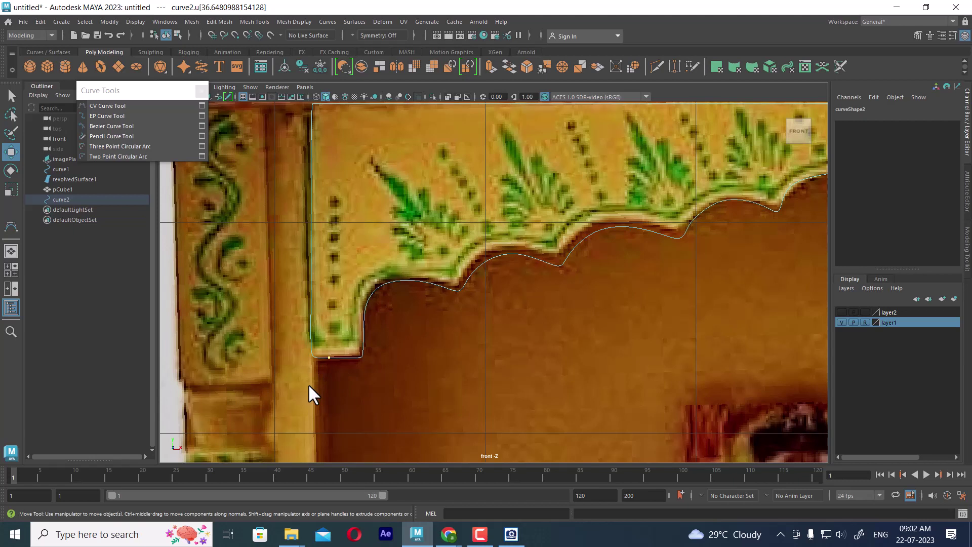
{"action": "left_click", "coordinate": [324, 22]}
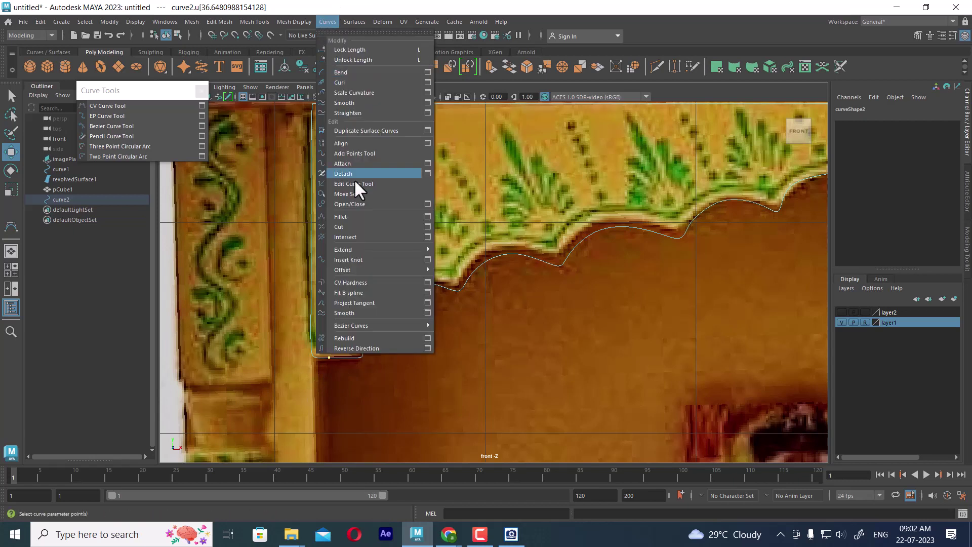
{"action": "left_click", "coordinate": [369, 259]}
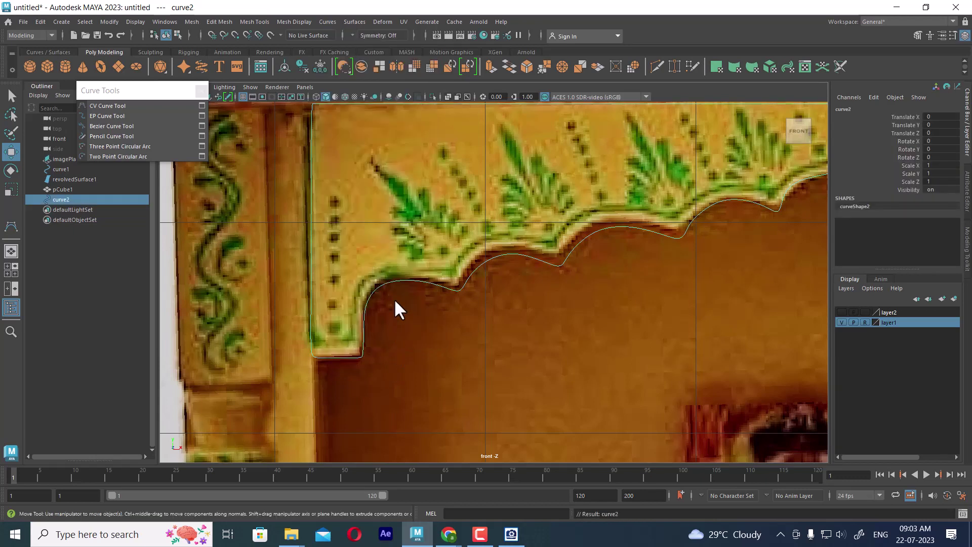
Step: Move the control vertex on the arch's flat bottom end close to the lower outer corner and return to object mode
{"action": "right_click_drag", "start_coordinate": [395, 288], "coordinate": [320, 277]}
{"action": "left_click", "coordinate": [333, 357]}
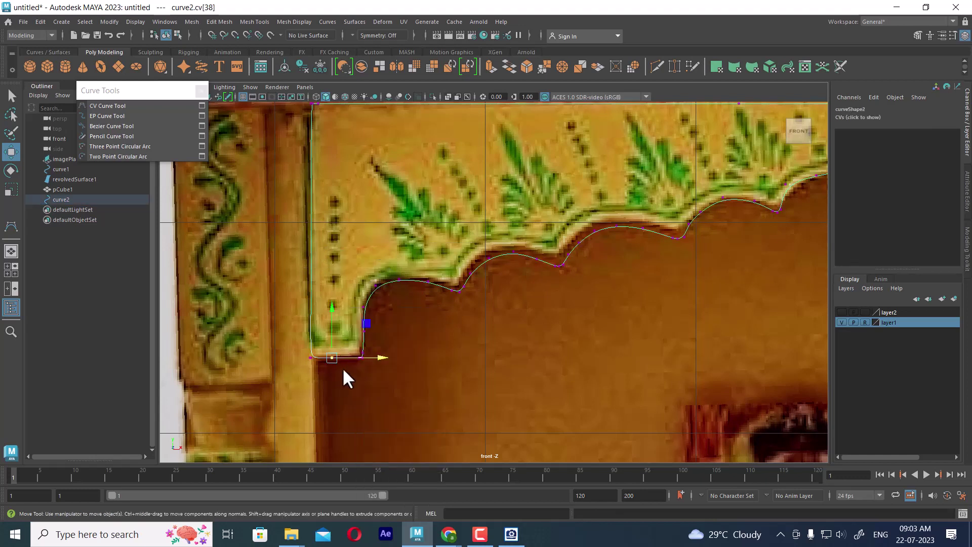
{"action": "left_click_drag", "start_coordinate": [383, 358], "coordinate": [368, 361]}
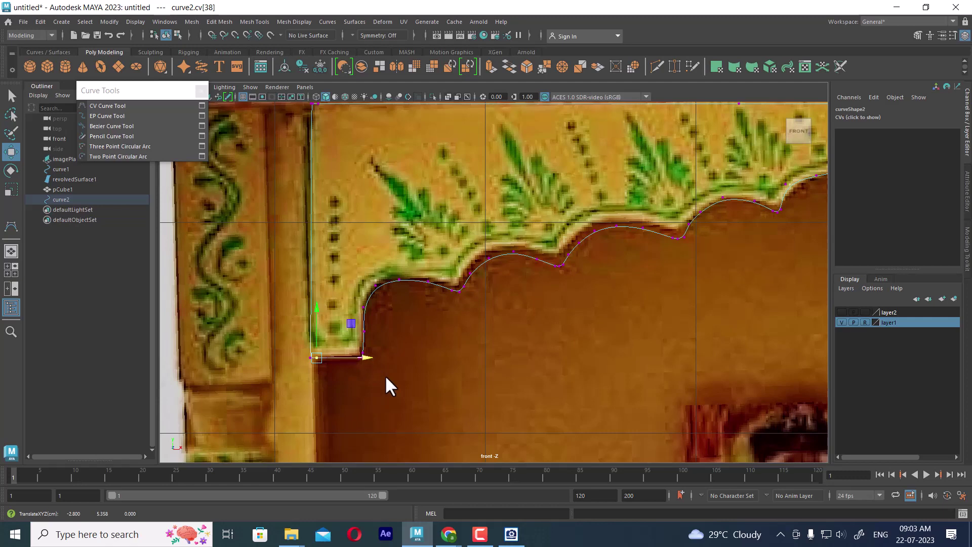
{"action": "scroll", "coordinate": [581, 239], "scroll_direction": "down", "scroll_amount": 5}
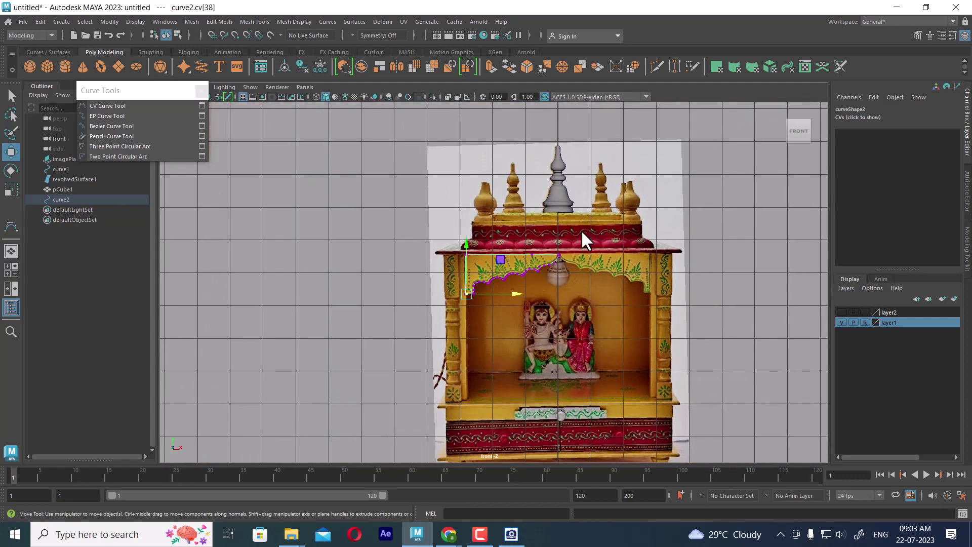
{"action": "scroll", "coordinate": [538, 272], "scroll_direction": "up", "scroll_amount": 6}
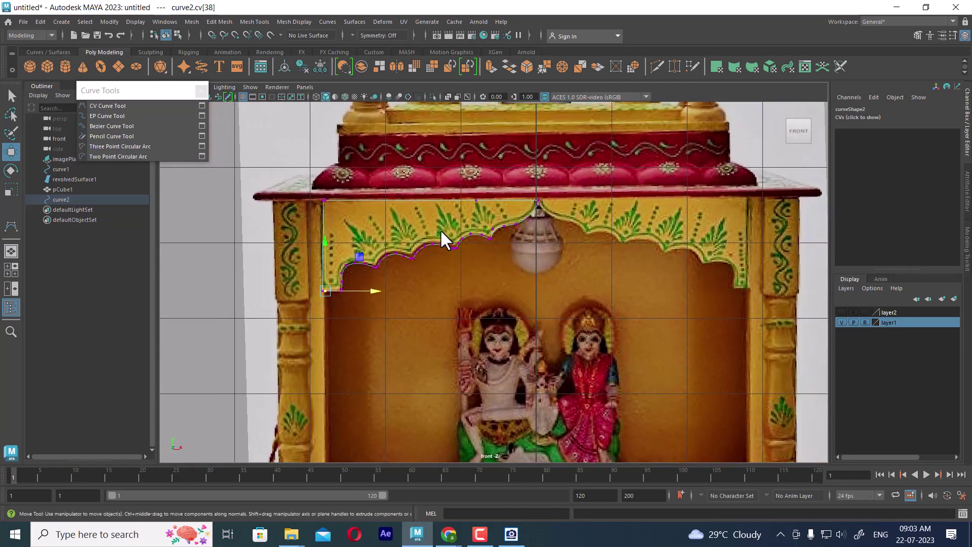
{"action": "right_click_drag", "start_coordinate": [440, 229], "coordinate": [581, 169]}
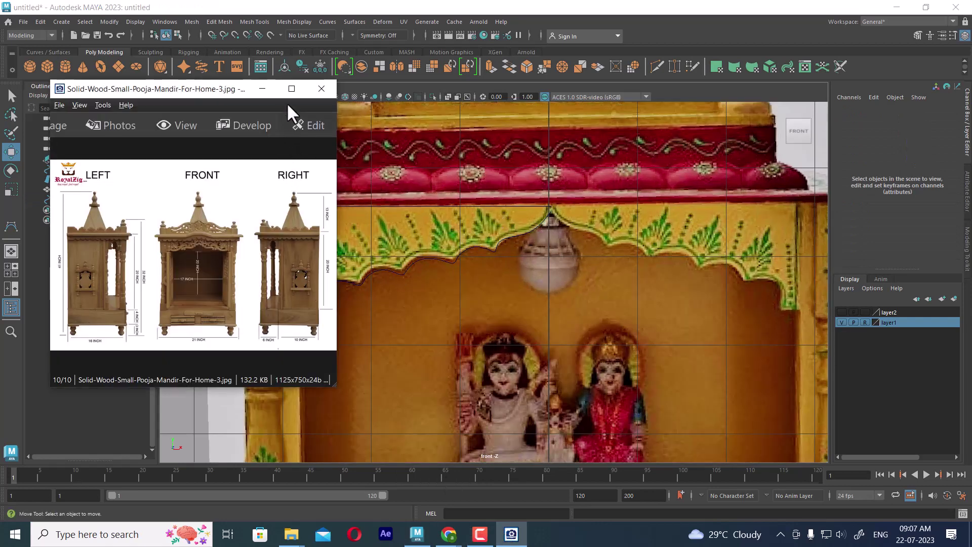
Step: Examine the dimensioned mandir reference image at full size, then shrink it and park it beside the model view
{"action": "left_click", "coordinate": [291, 89]}
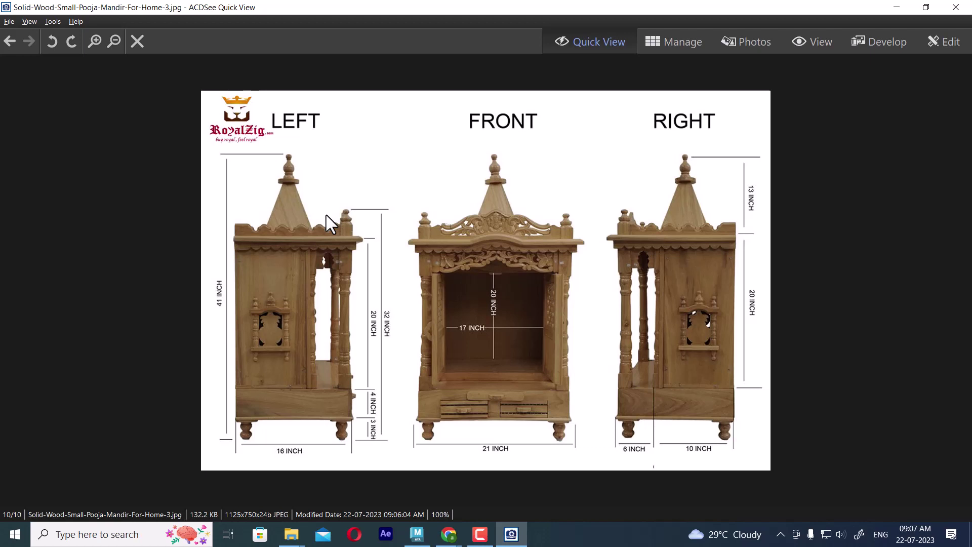
{"action": "key", "text": "super"}
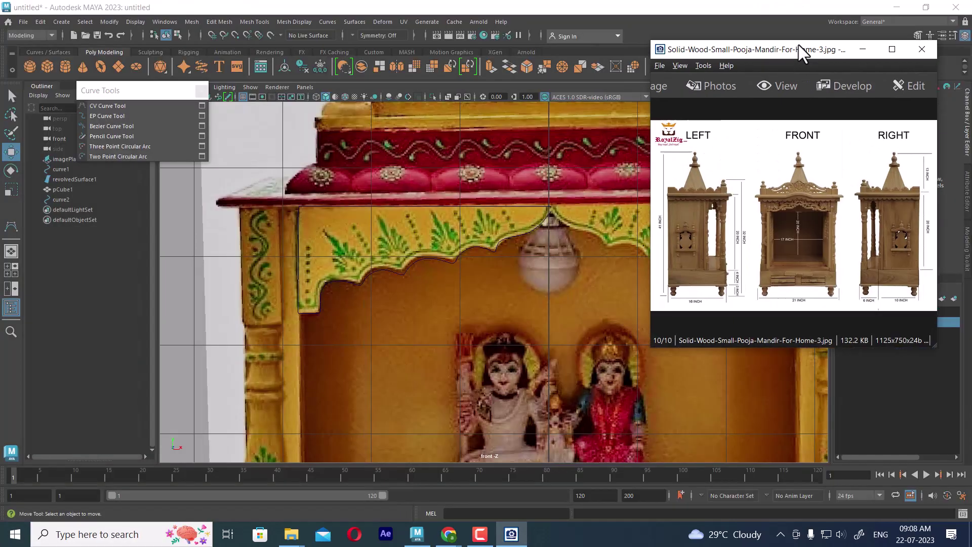
{"action": "left_click_drag", "start_coordinate": [802, 51], "coordinate": [806, 49]}
Step: Open the Calculator and check the overall height dimension in the enlarged mandir reference image
{"action": "key", "text": "super"}
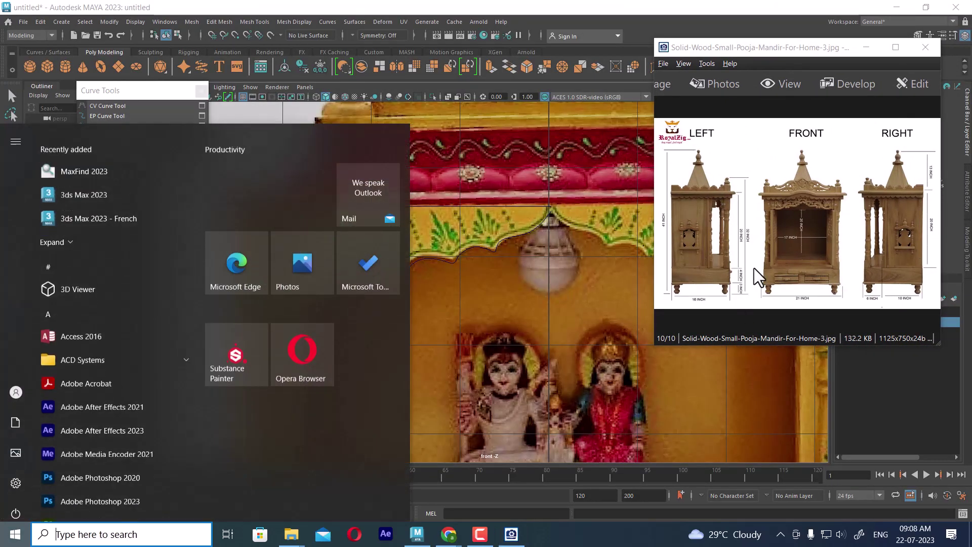
{"action": "type", "text": "calc"}
{"action": "left_click", "coordinate": [128, 193]}
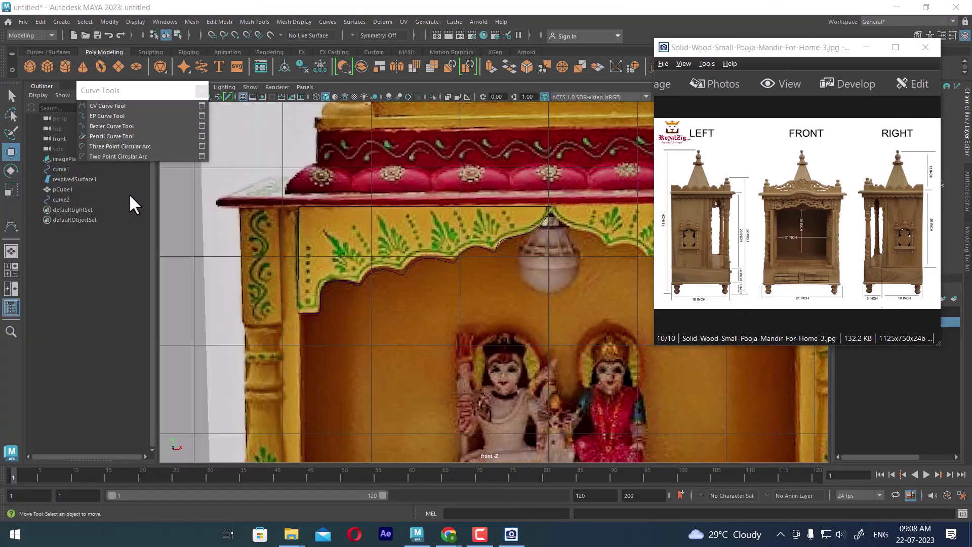
{"action": "left_click", "coordinate": [896, 47]}
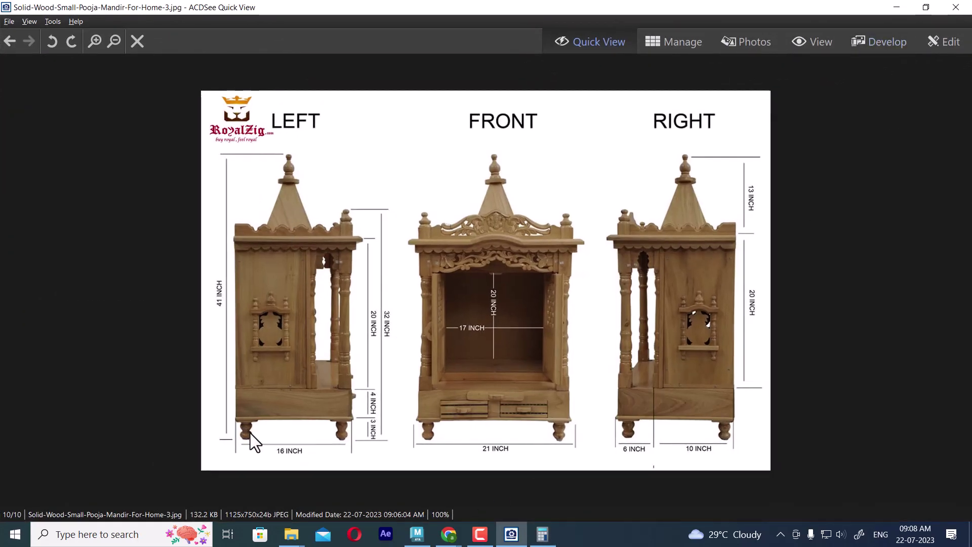
{"action": "left_click", "coordinate": [926, 7]}
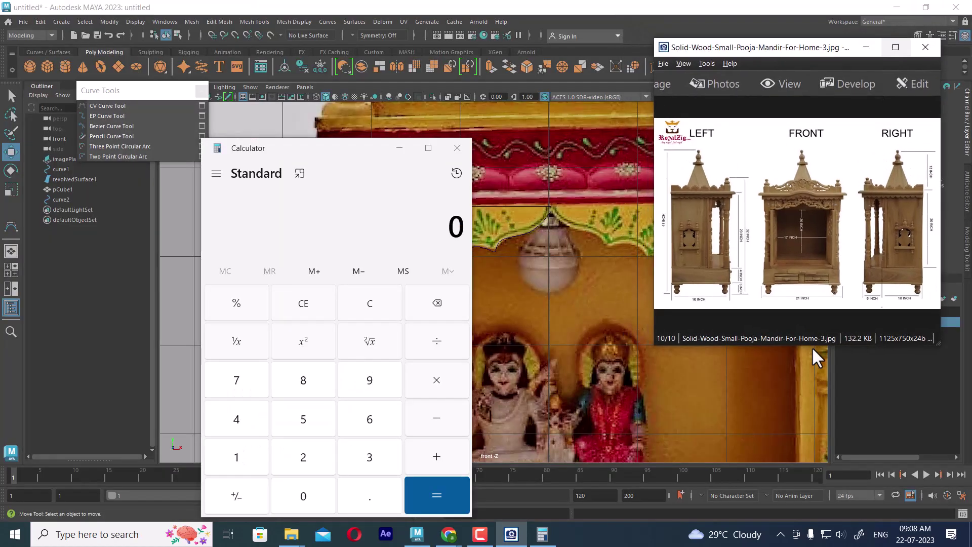
Step: Divide 41 by 12 in the Calculator to convert the mandir's overall height from inches to feet
{"action": "left_click", "coordinate": [238, 426]}
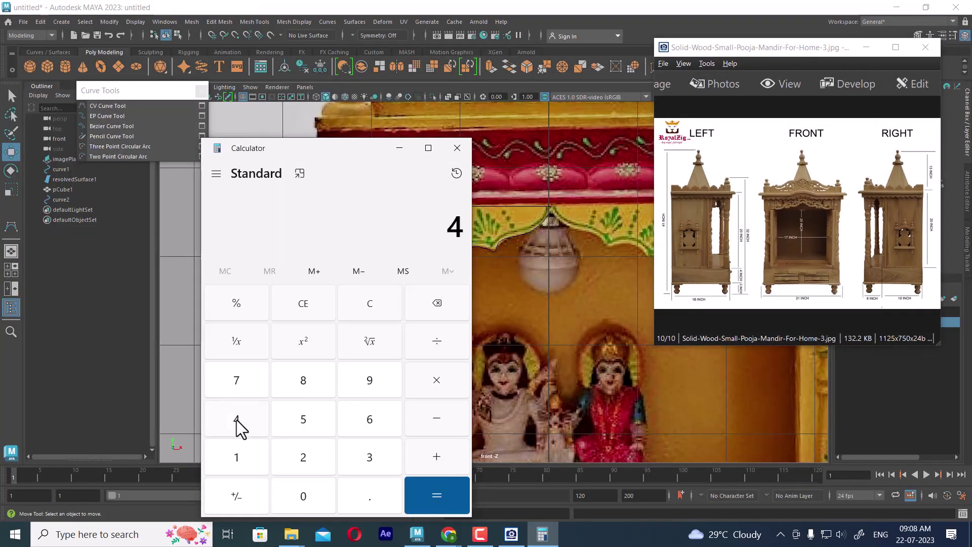
{"action": "left_click", "coordinate": [236, 456]}
{"action": "left_click", "coordinate": [438, 342]}
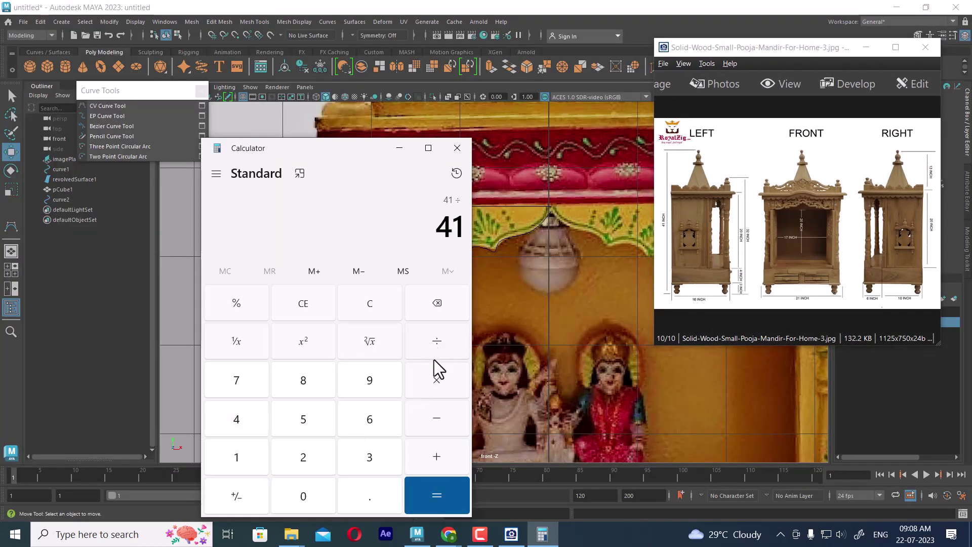
{"action": "left_click", "coordinate": [239, 457]}
{"action": "left_click", "coordinate": [305, 456]}
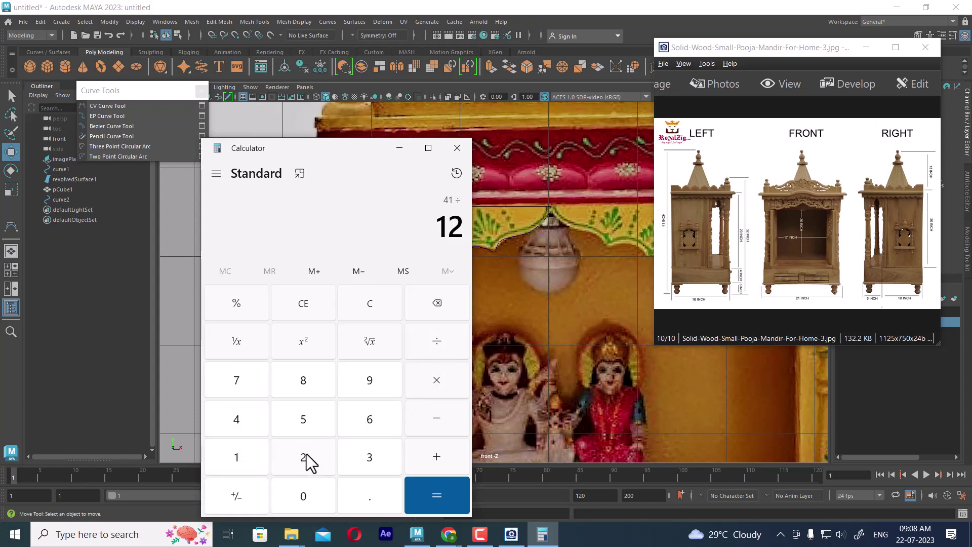
{"action": "left_click", "coordinate": [428, 491]}
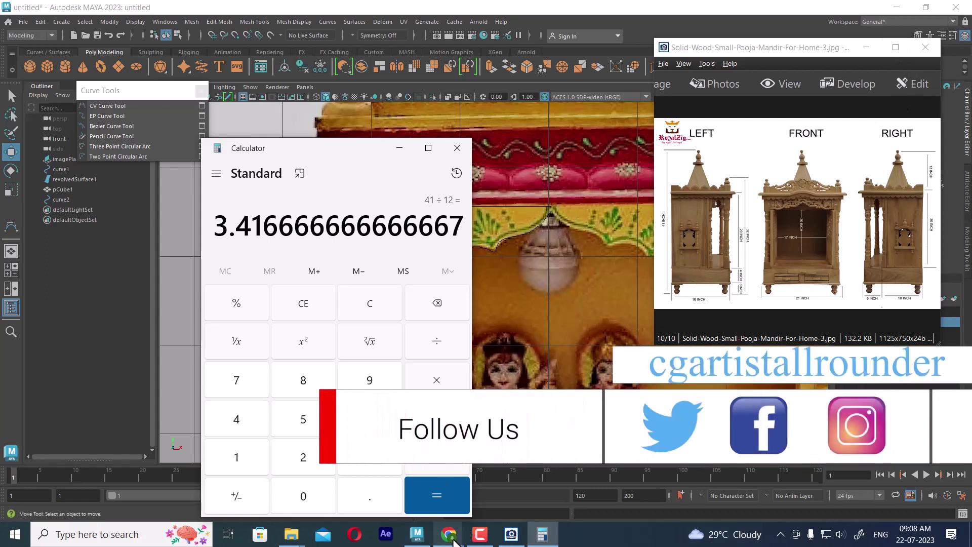
Step: Switch to Chrome, search Google for "1 foot = inch" in a new tab, and minimize the mandir reference image window
{"action": "mouse_move", "coordinate": [449, 538]}
{"action": "left_click", "coordinate": [344, 501]}
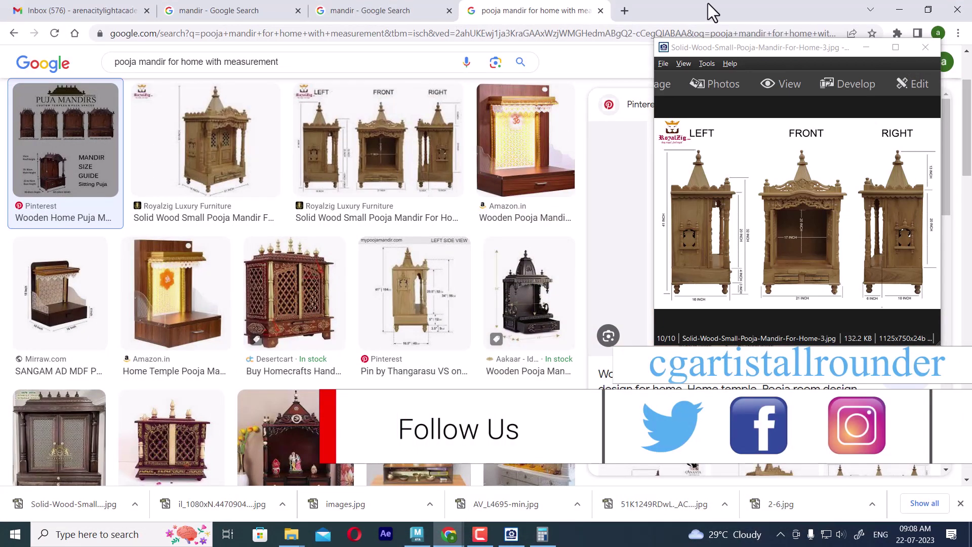
{"action": "left_click", "coordinate": [625, 10]}
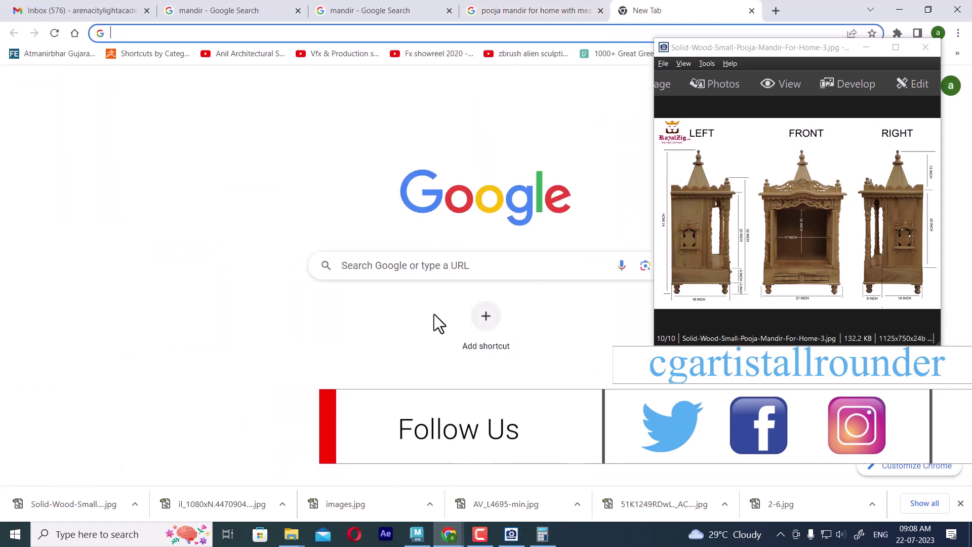
{"action": "left_click", "coordinate": [412, 266]}
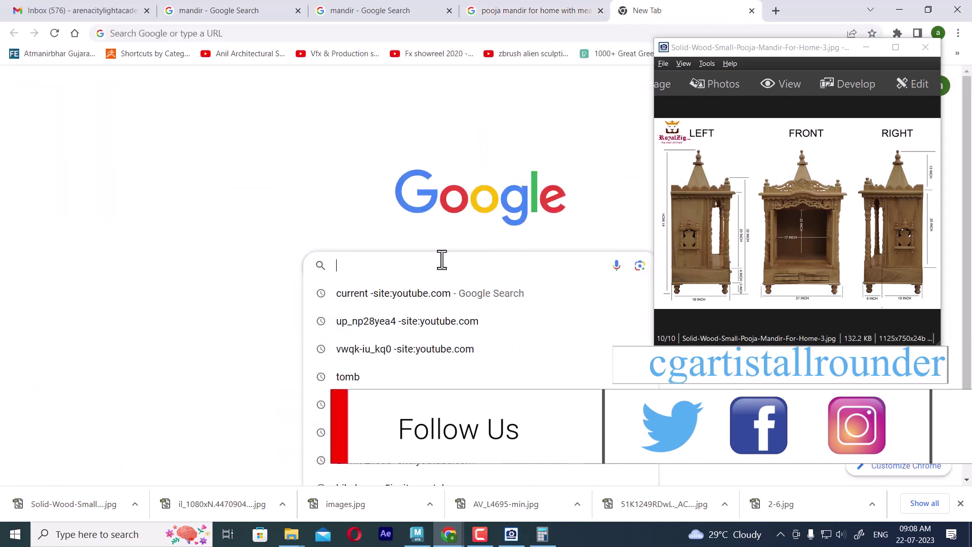
{"action": "type", "text": "1 foot"}
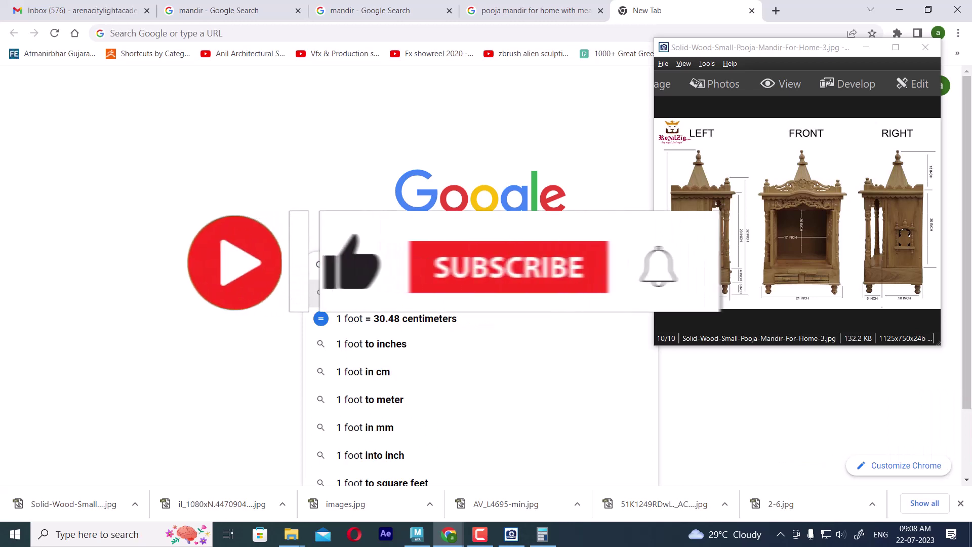
{"action": "type", "text": " ="}
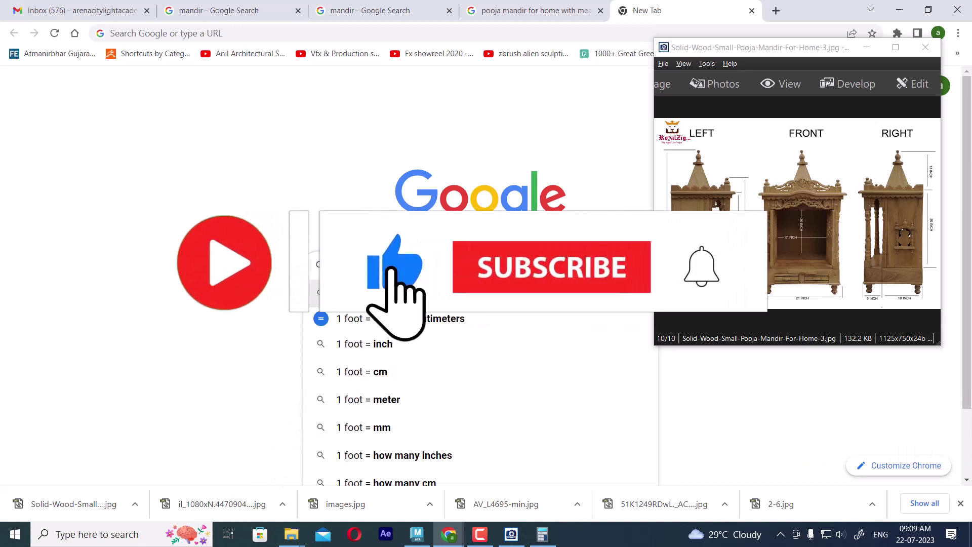
{"action": "left_click", "coordinate": [396, 350]}
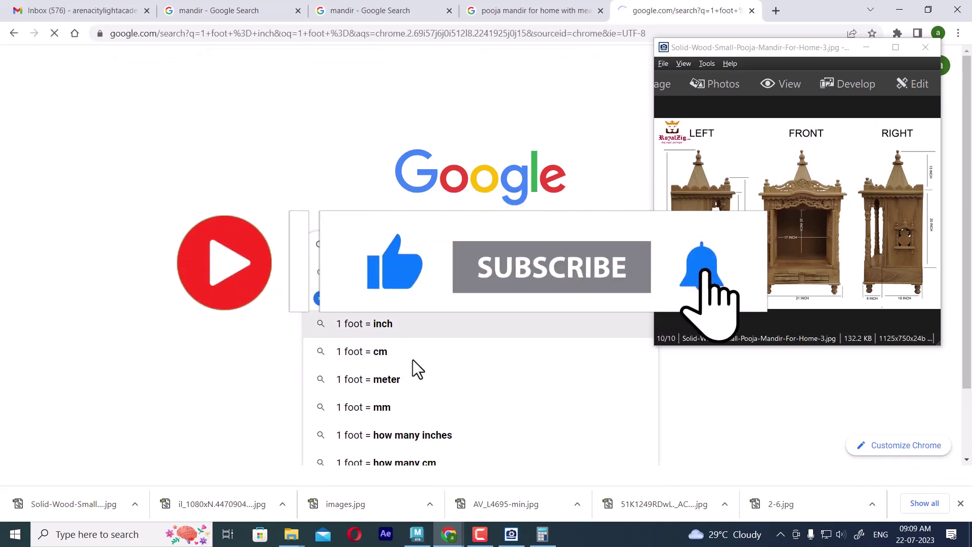
{"action": "left_click", "coordinate": [866, 48]}
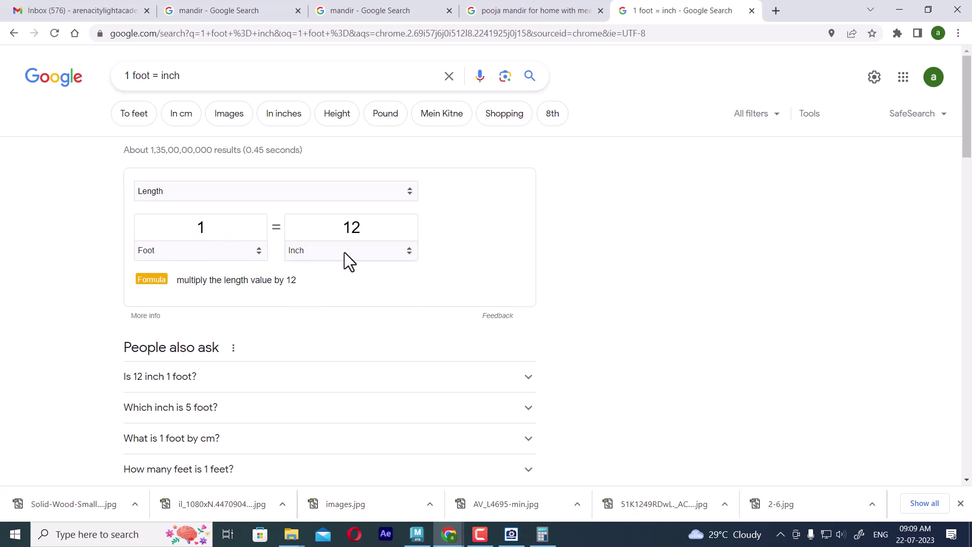
Step: Convert 1 centimeter and 1 millimetre to inches in the length converter
{"action": "double_click", "coordinate": [207, 229]}
{"action": "left_click", "coordinate": [257, 257]}
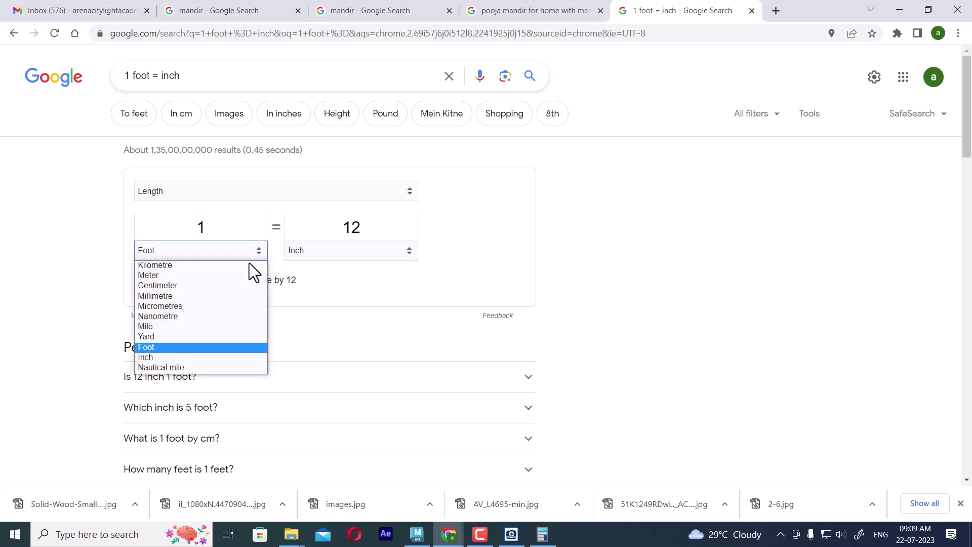
{"action": "left_click", "coordinate": [187, 289]}
{"action": "left_click", "coordinate": [306, 253]}
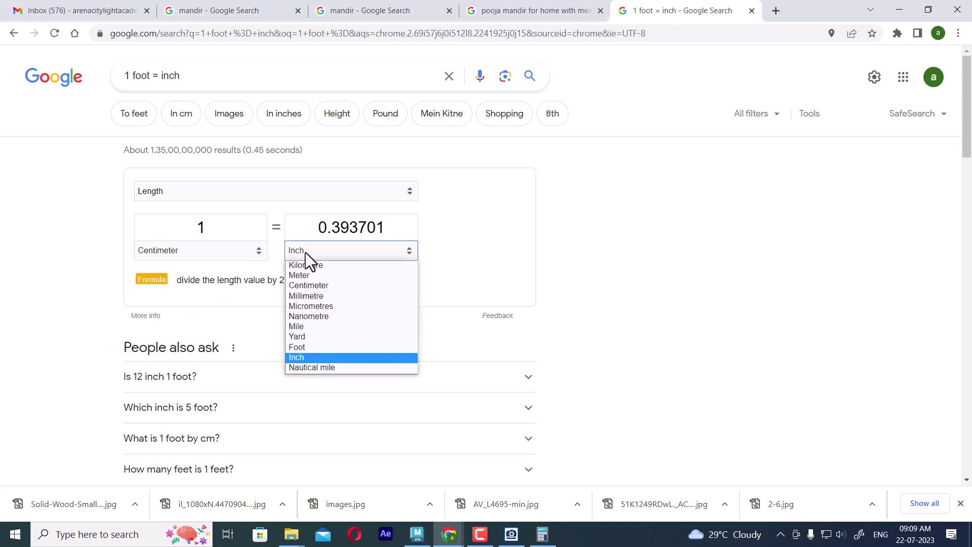
{"action": "left_click", "coordinate": [205, 249]}
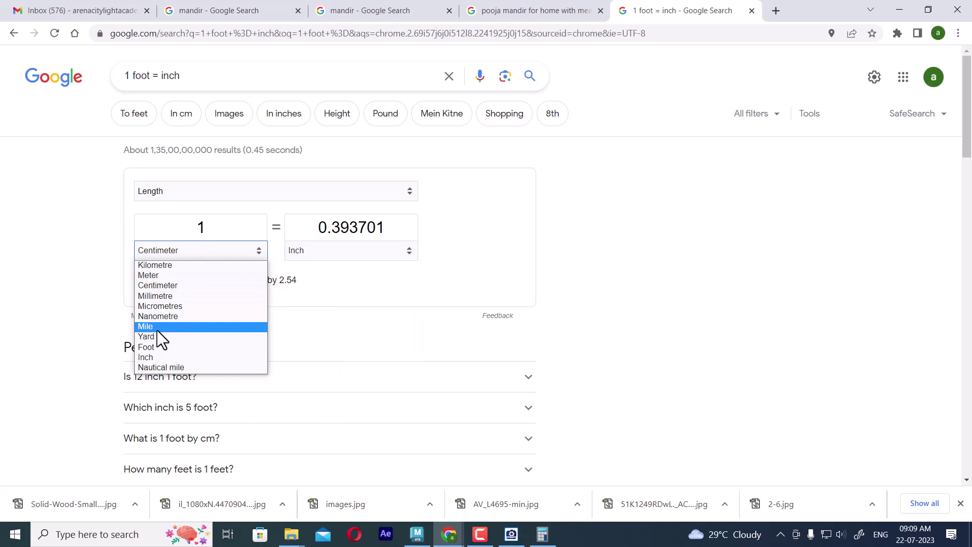
{"action": "left_click", "coordinate": [165, 296]}
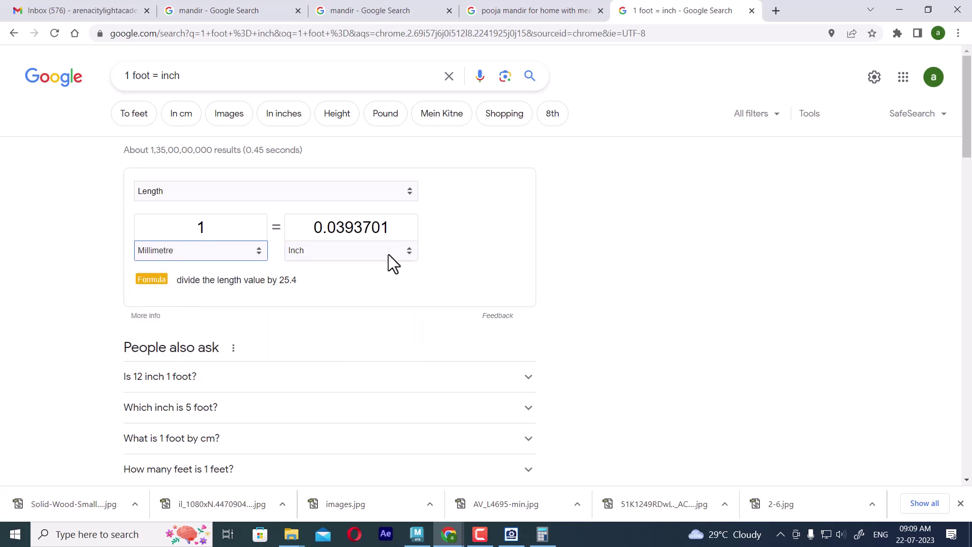
Step: Convert 1 foot to centimeters in the length converter
{"action": "left_click", "coordinate": [242, 251]}
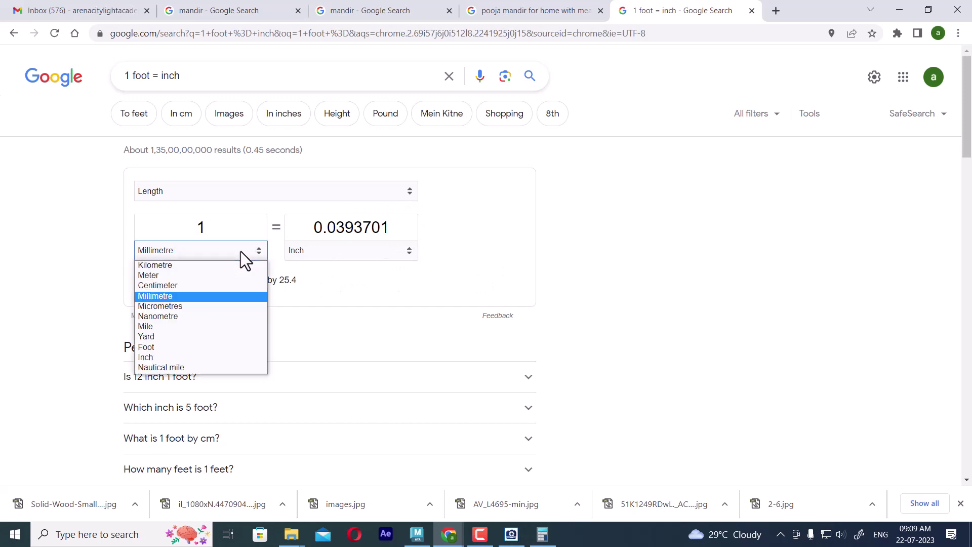
{"action": "left_click", "coordinate": [169, 348]}
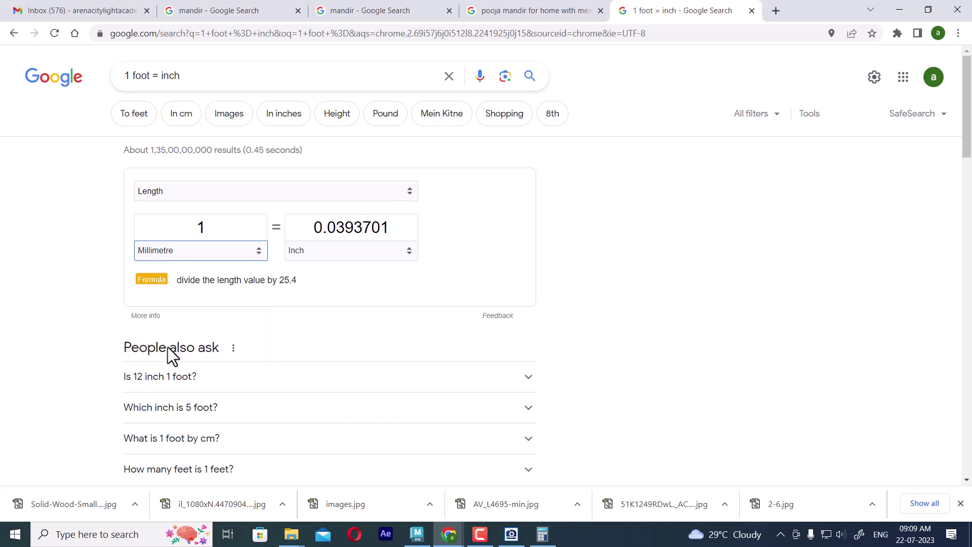
{"action": "left_click", "coordinate": [315, 250]}
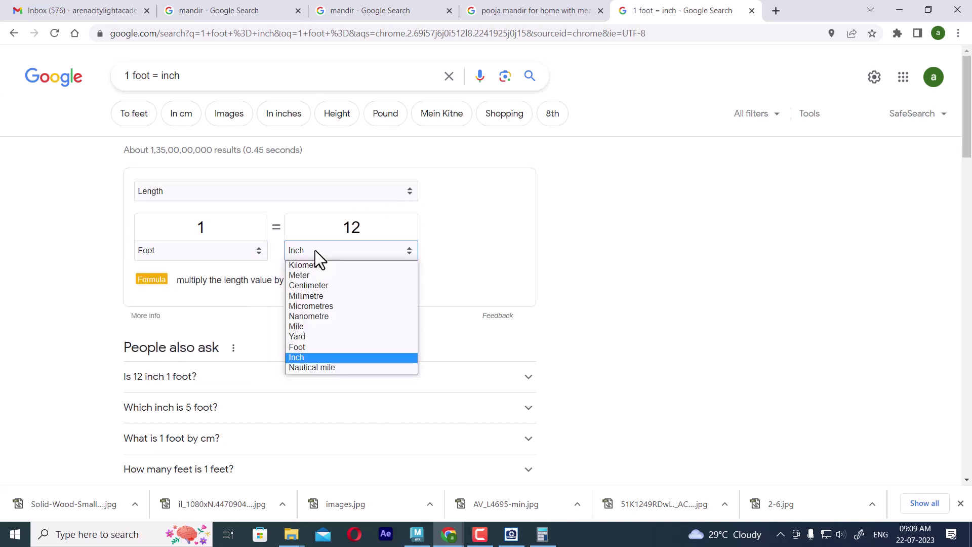
{"action": "left_click", "coordinate": [322, 285]}
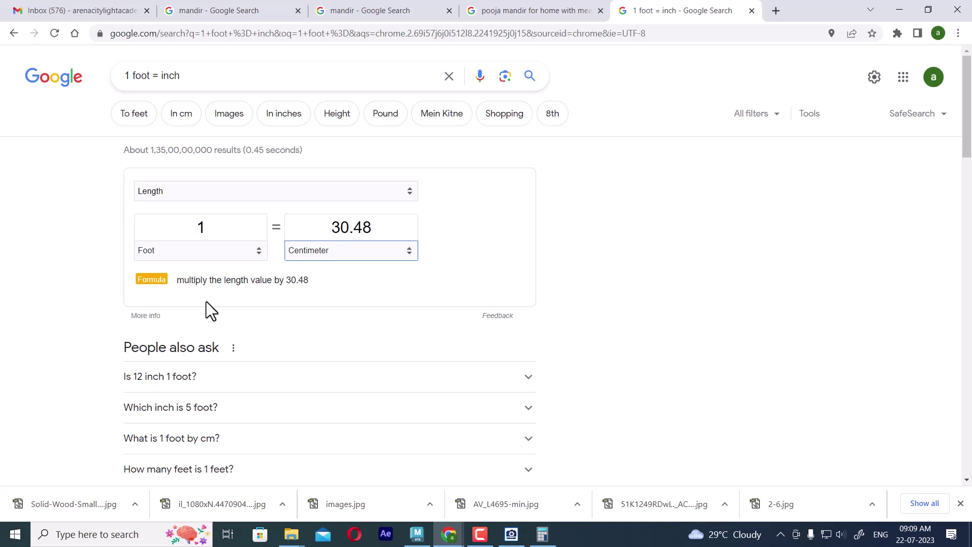
Step: Convert 1 inch to centimeters and to millimetres in the length converter
{"action": "left_click", "coordinate": [187, 249]}
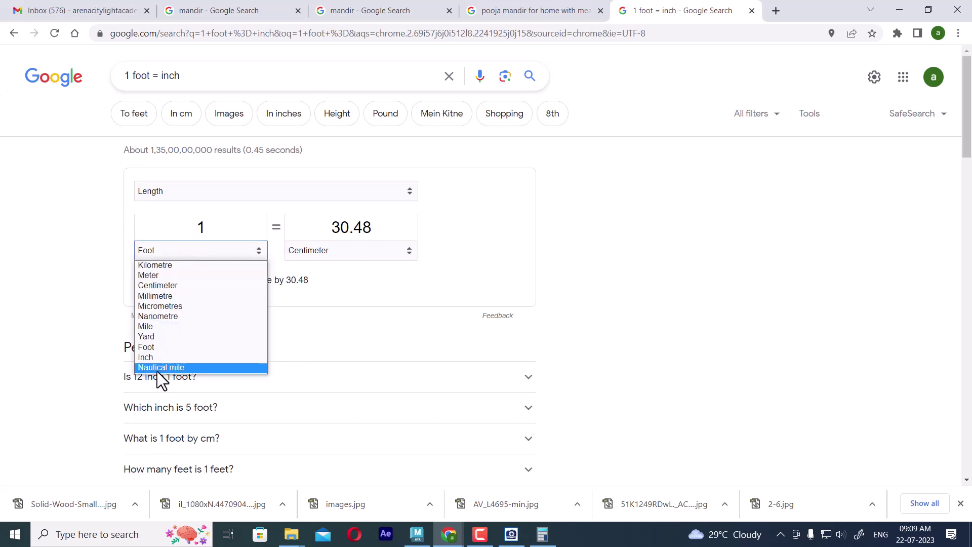
{"action": "left_click", "coordinate": [163, 358]}
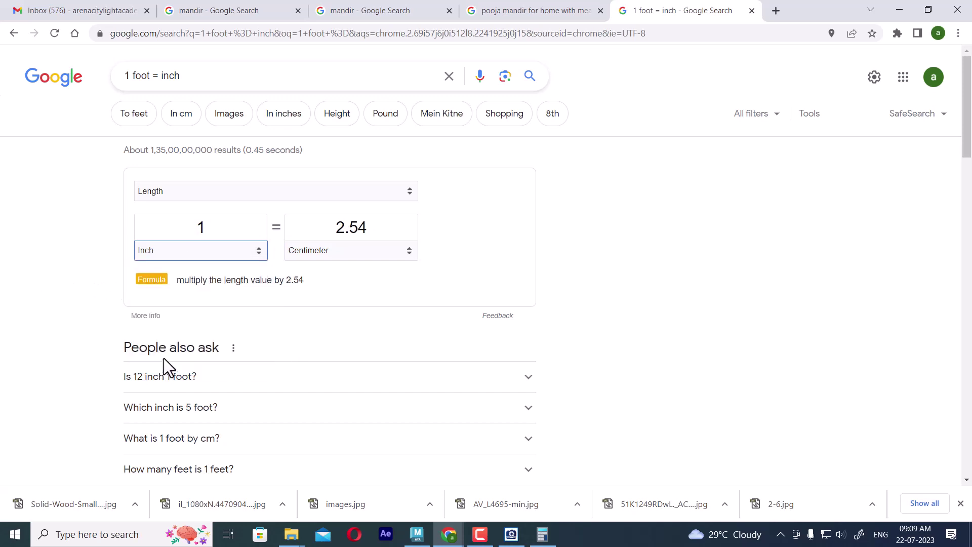
{"action": "left_click", "coordinate": [314, 251]}
{"action": "left_click", "coordinate": [315, 295]}
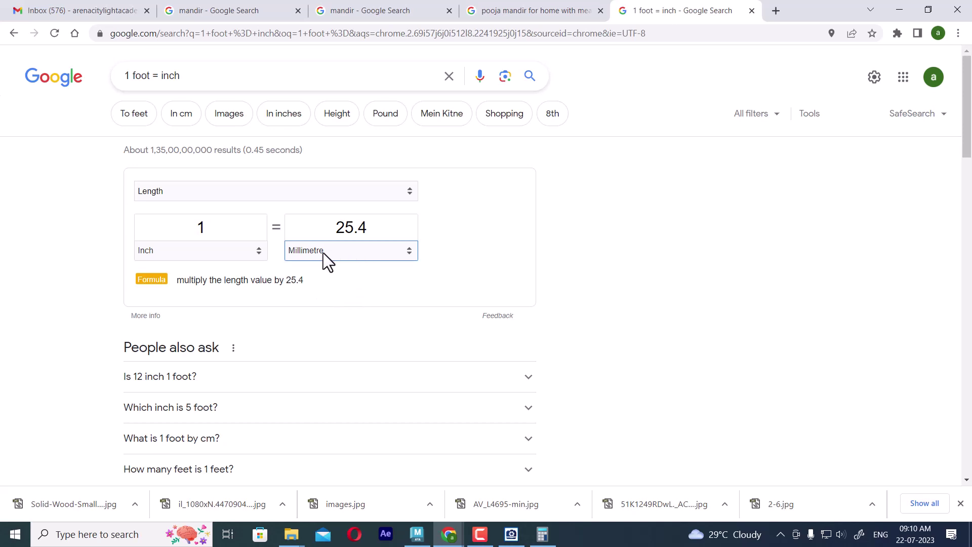
Step: Convert 1 centimeter, 1 inch and 1 foot to millimetres in the length converter
{"action": "left_click", "coordinate": [227, 250]}
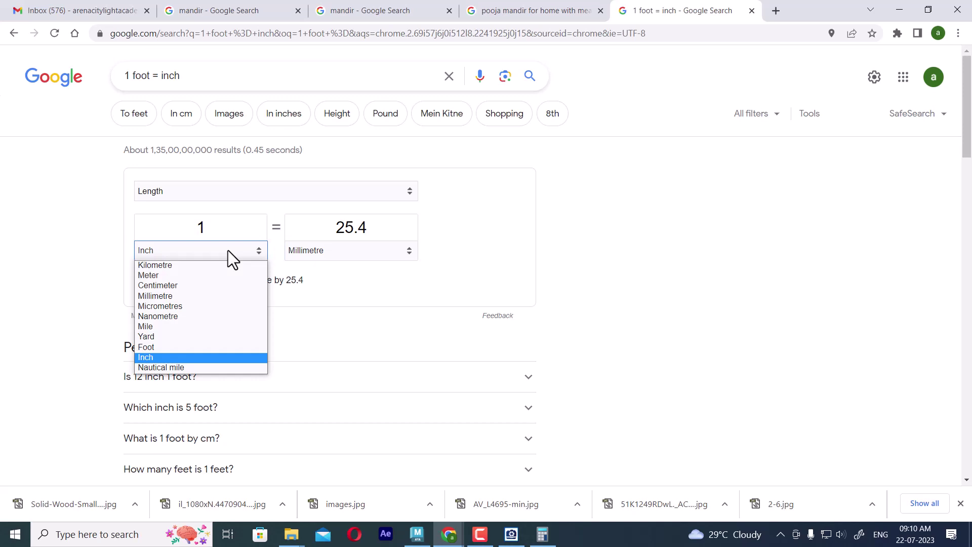
{"action": "left_click", "coordinate": [202, 287]}
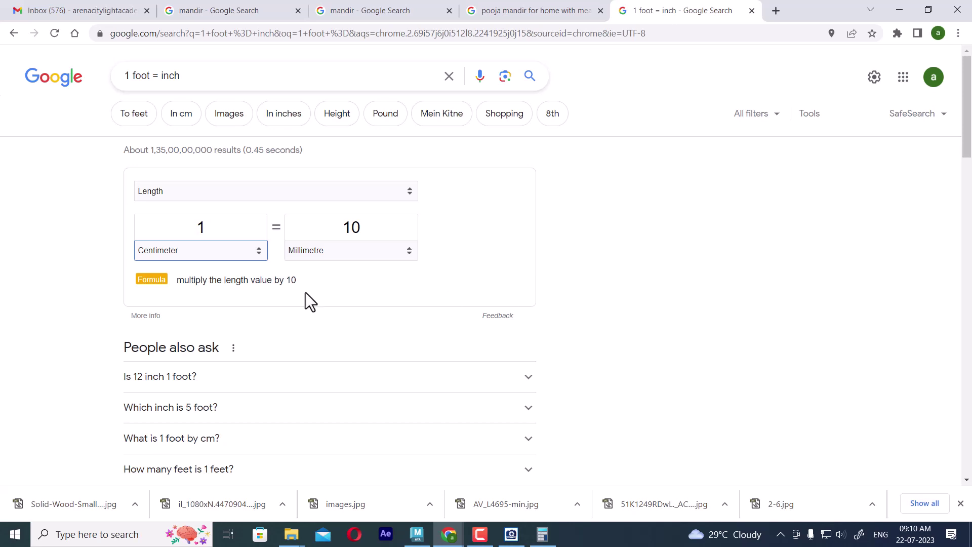
{"action": "left_click", "coordinate": [234, 254]}
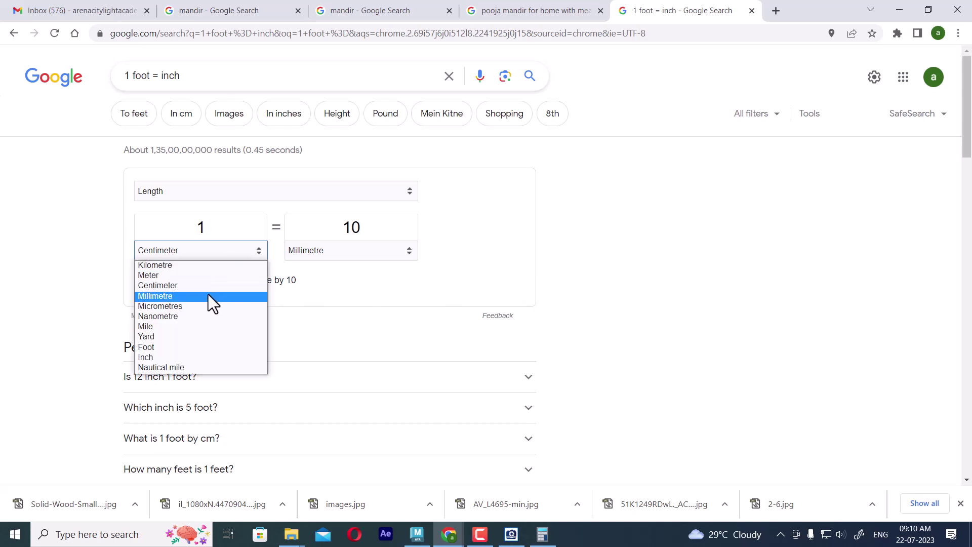
{"action": "left_click", "coordinate": [194, 357]}
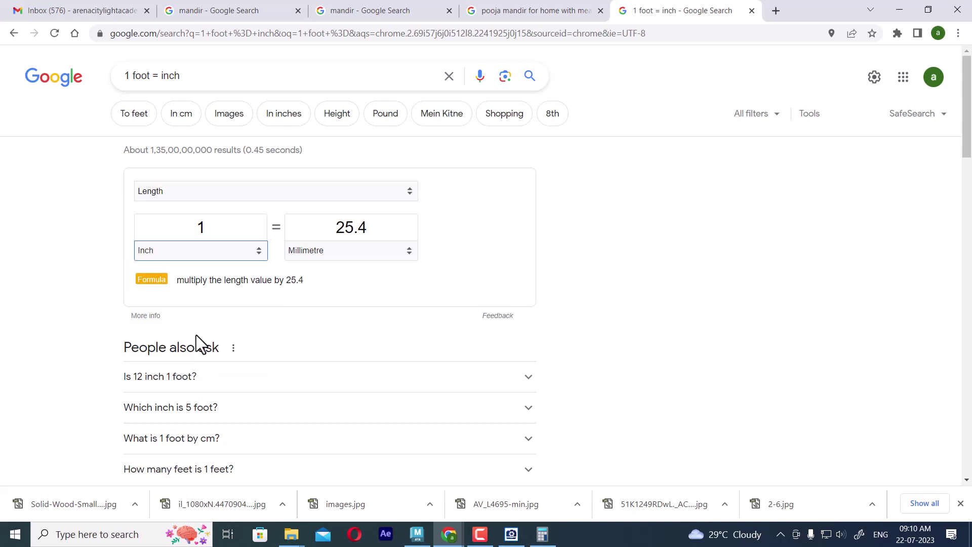
{"action": "left_click", "coordinate": [216, 250]}
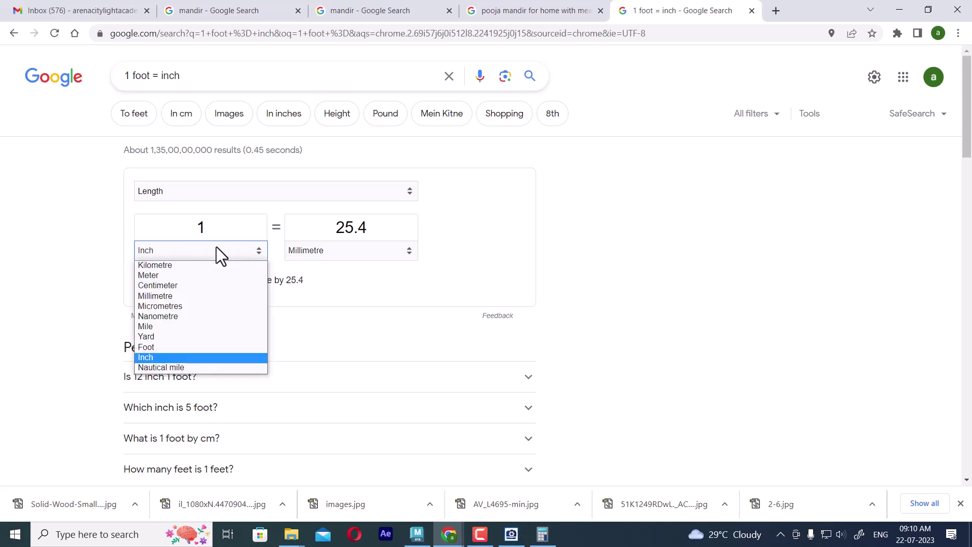
{"action": "left_click", "coordinate": [185, 350]}
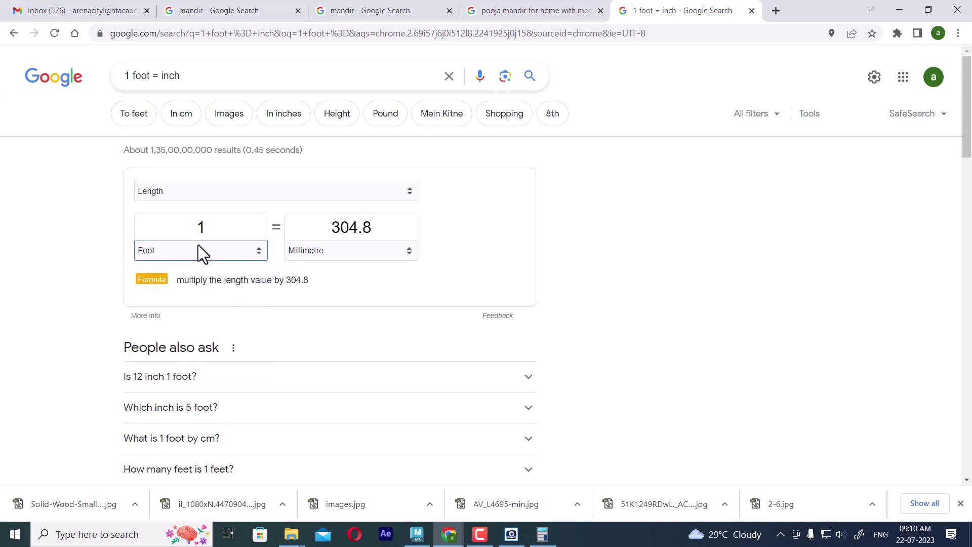
Step: Compare 1 foot in centimeters with 1 foot in millimetres in the length converter
{"action": "left_click", "coordinate": [321, 252]}
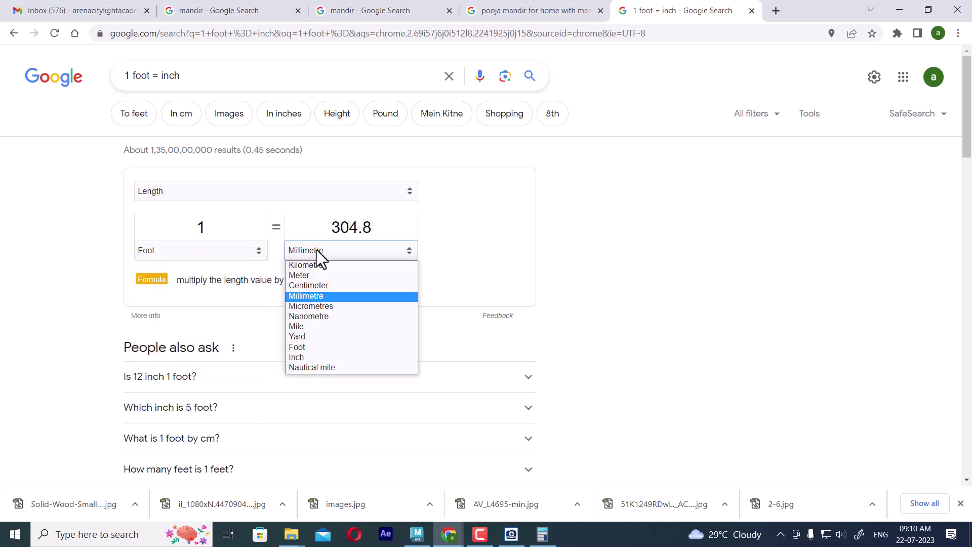
{"action": "left_click", "coordinate": [331, 286]}
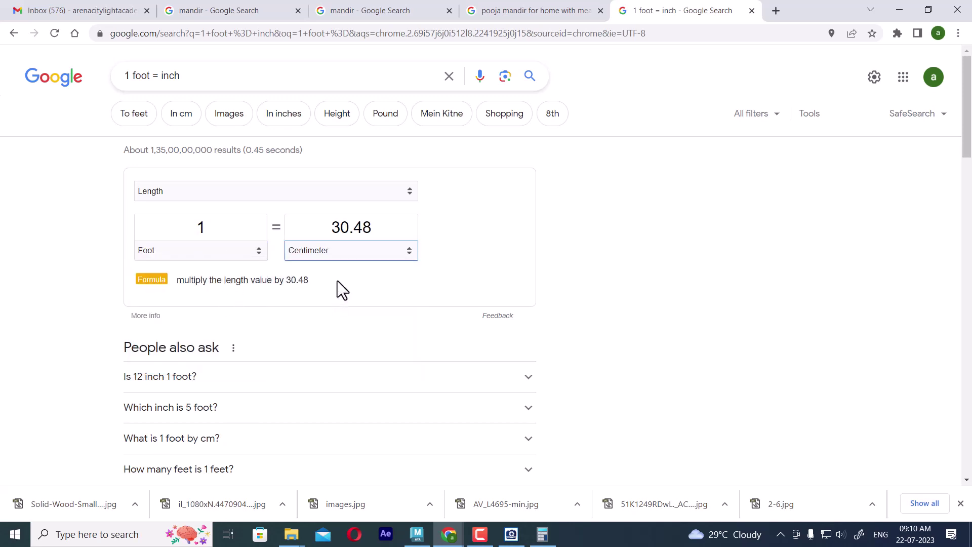
{"action": "left_click", "coordinate": [344, 250]}
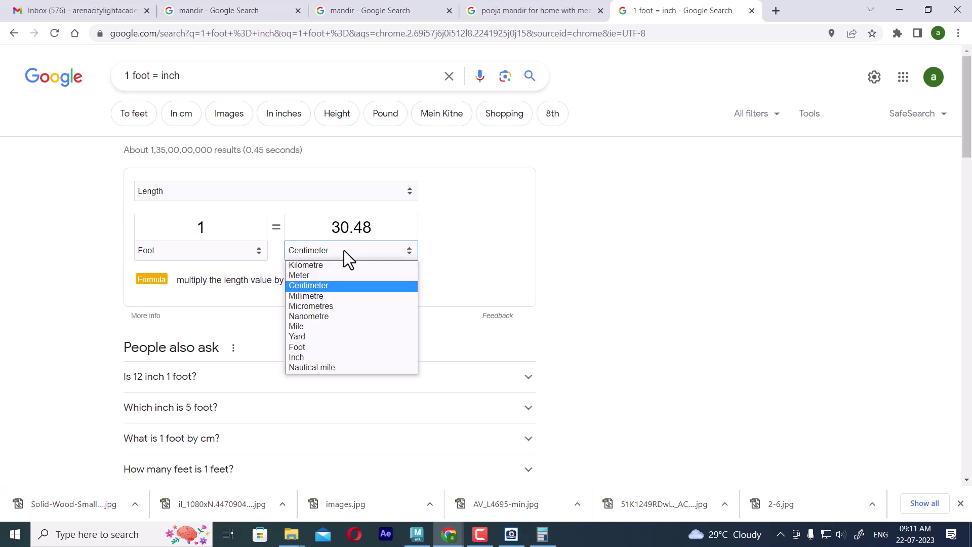
{"action": "left_click", "coordinate": [341, 295]}
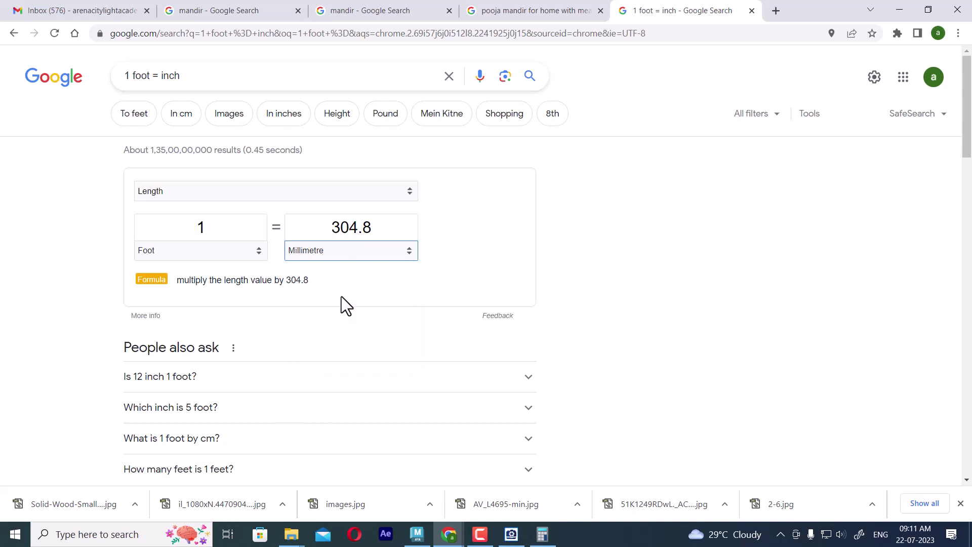
Step: Convert 1 foot to micrometres, nanometres and miles in the length converter
{"action": "left_click", "coordinate": [349, 256]}
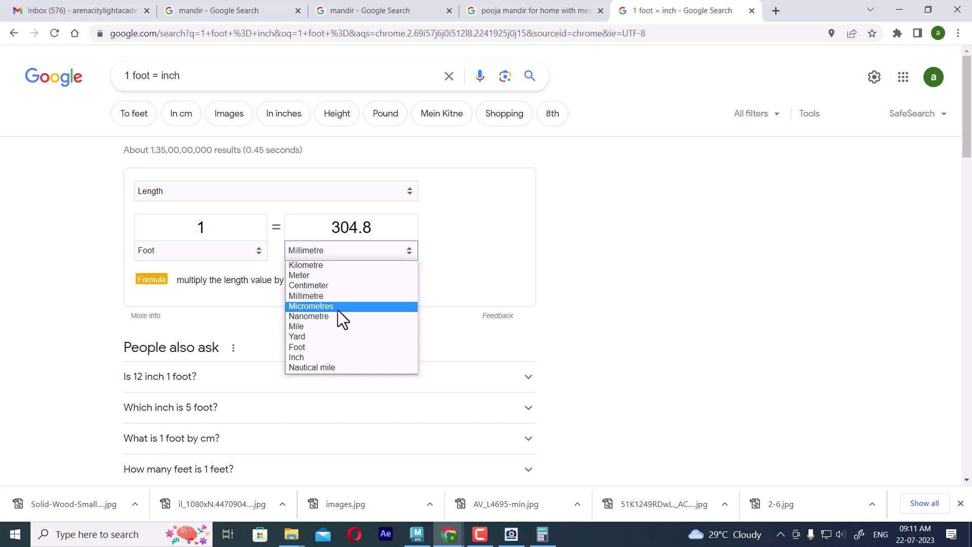
{"action": "left_click", "coordinate": [338, 307]}
{"action": "left_click", "coordinate": [366, 255]}
{"action": "left_click", "coordinate": [342, 316]}
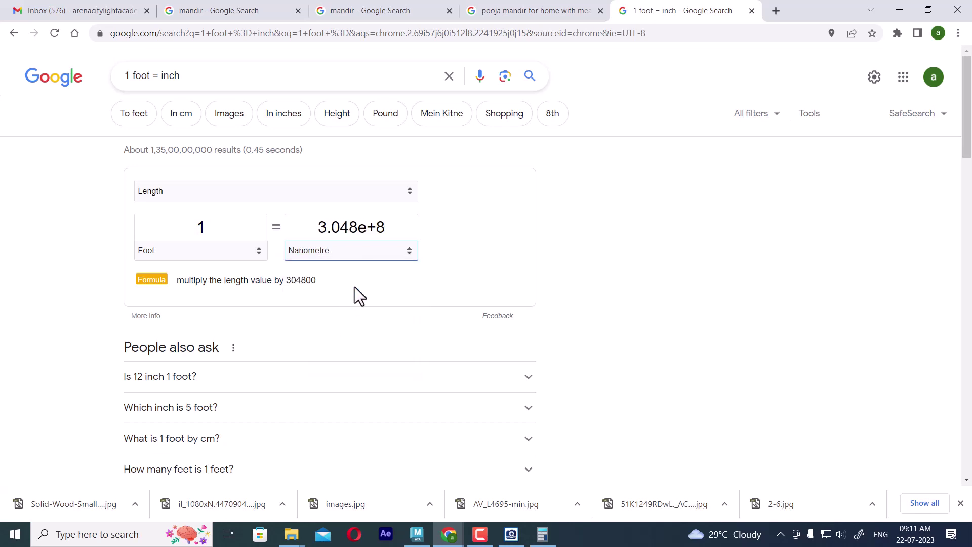
{"action": "left_click", "coordinate": [359, 255]}
{"action": "left_click", "coordinate": [336, 327]}
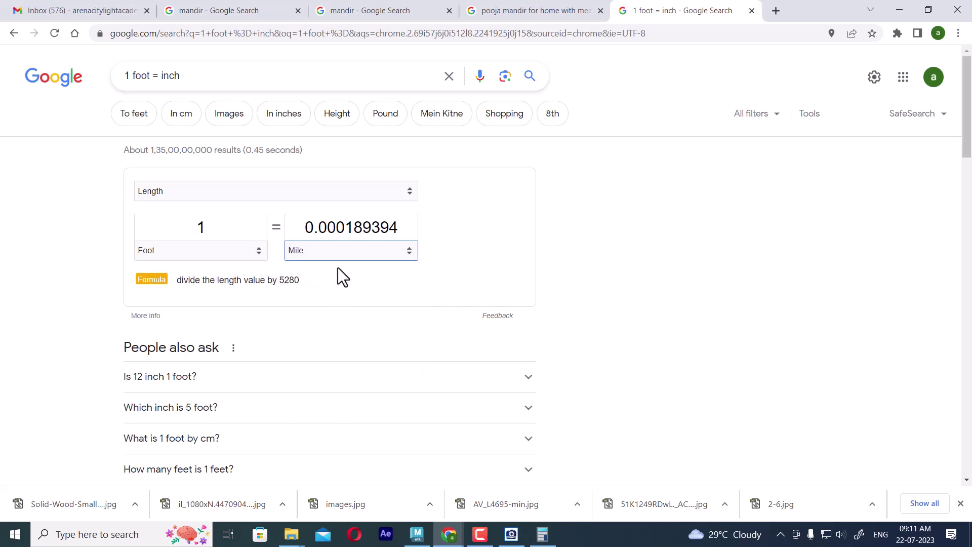
{"action": "left_click", "coordinate": [338, 253]}
{"action": "left_click", "coordinate": [500, 262]}
Step: Convert 1 meter to inches and to feet in the length converter
{"action": "left_click", "coordinate": [208, 254]}
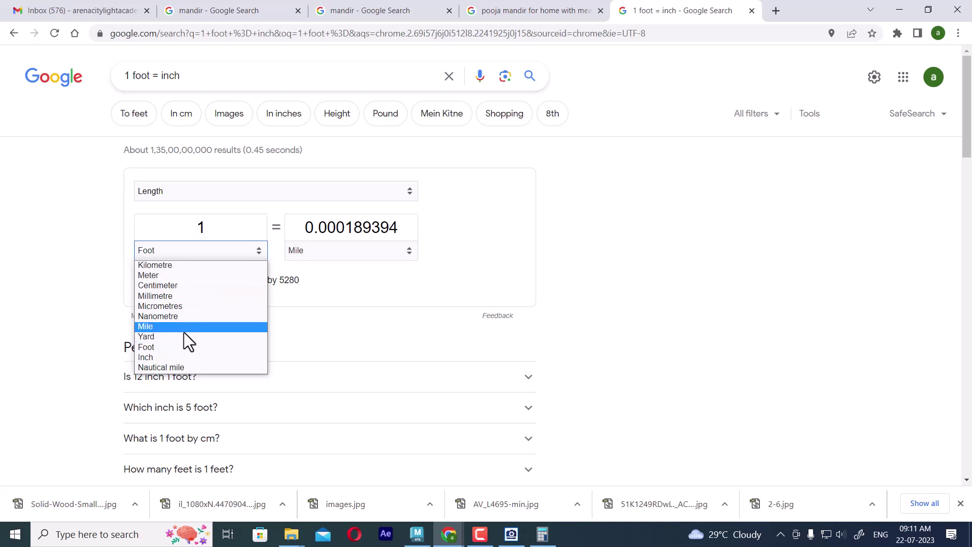
{"action": "left_click", "coordinate": [170, 276]}
{"action": "left_click", "coordinate": [307, 250]}
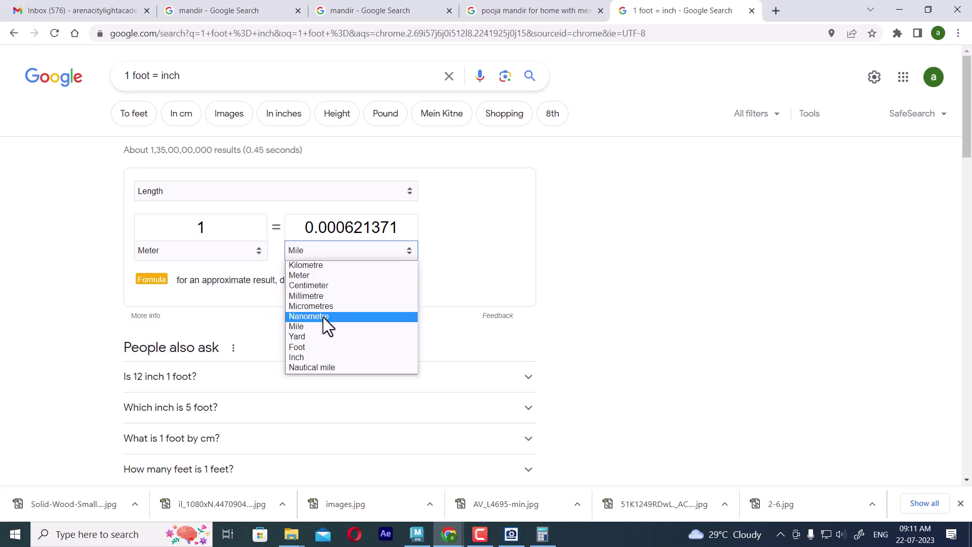
{"action": "left_click", "coordinate": [321, 356]}
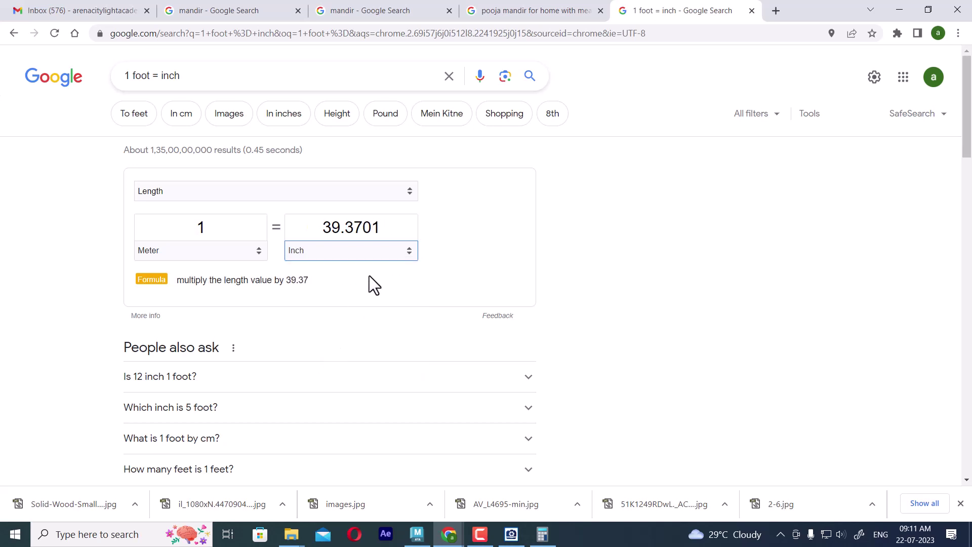
{"action": "left_click", "coordinate": [359, 253]}
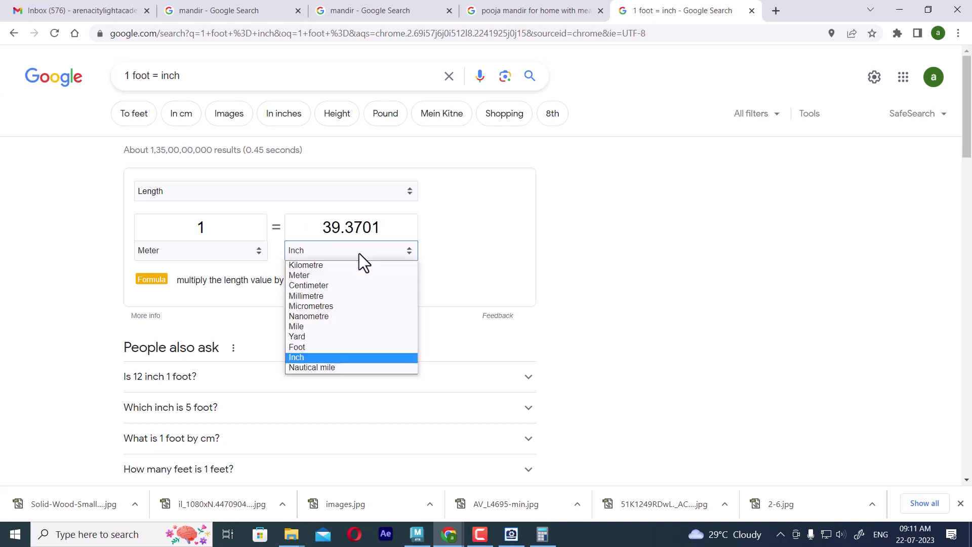
{"action": "left_click", "coordinate": [328, 349]}
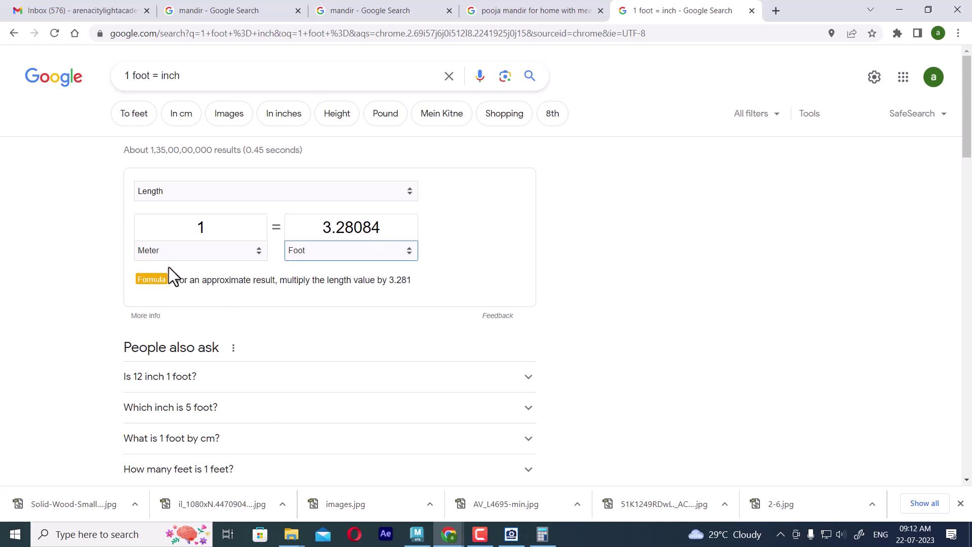
Step: Convert 1 kilometre to feet in the length converter
{"action": "left_click", "coordinate": [165, 250]}
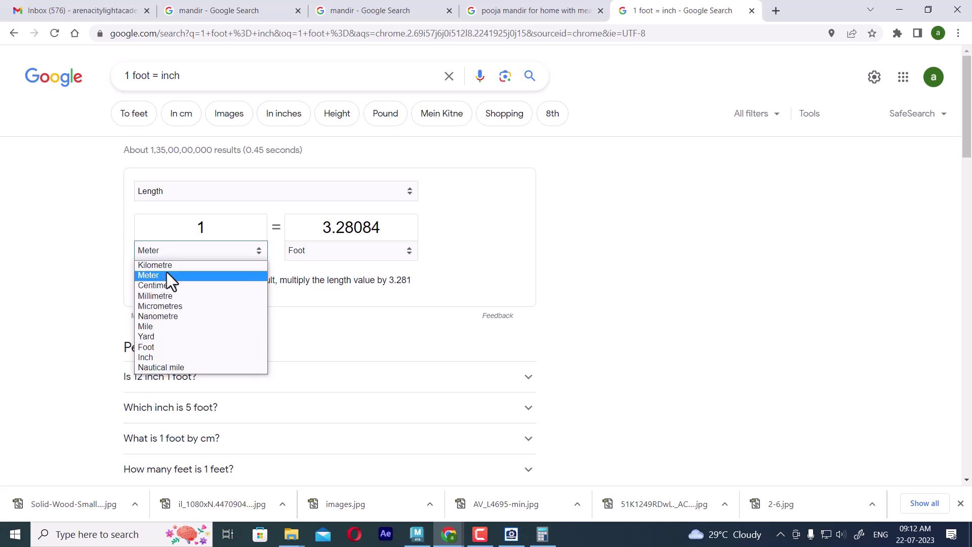
{"action": "left_click", "coordinate": [179, 266]}
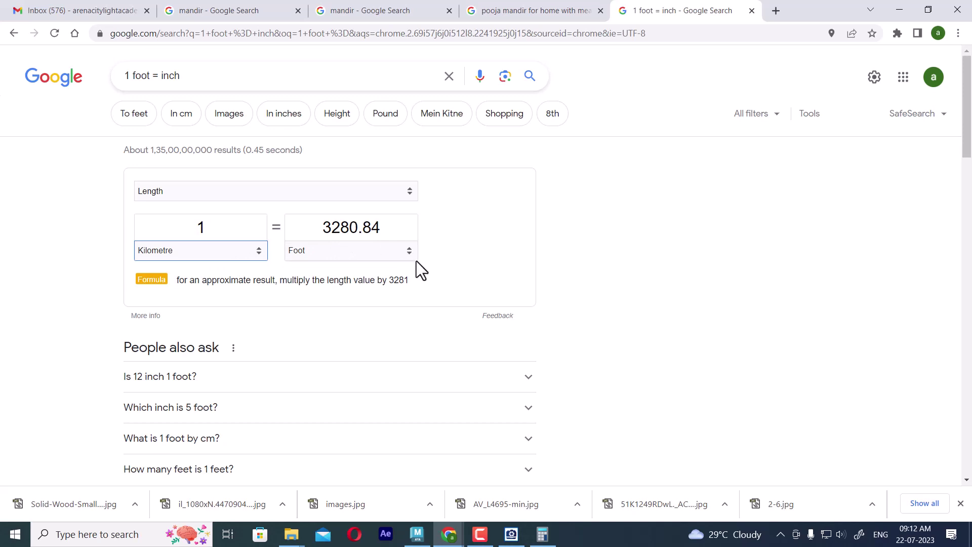
{"action": "left_click", "coordinate": [193, 251]}
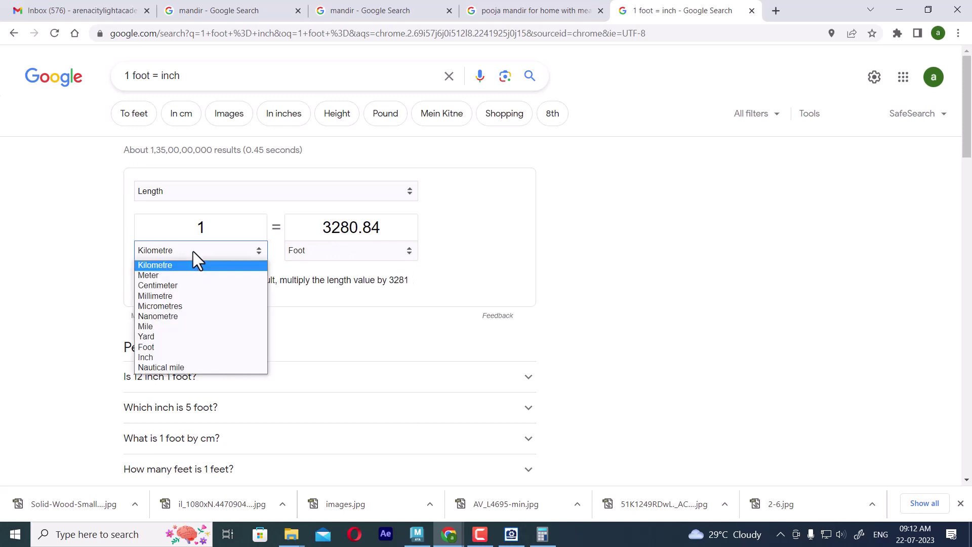
{"action": "left_click", "coordinate": [734, 180]}
Step: Examine the left, front and right dimensions in Solid-Wood-Small-Pooja-Mandir-For-Home-3.jpg at full window size and return to Maya
{"action": "left_click", "coordinate": [511, 534]}
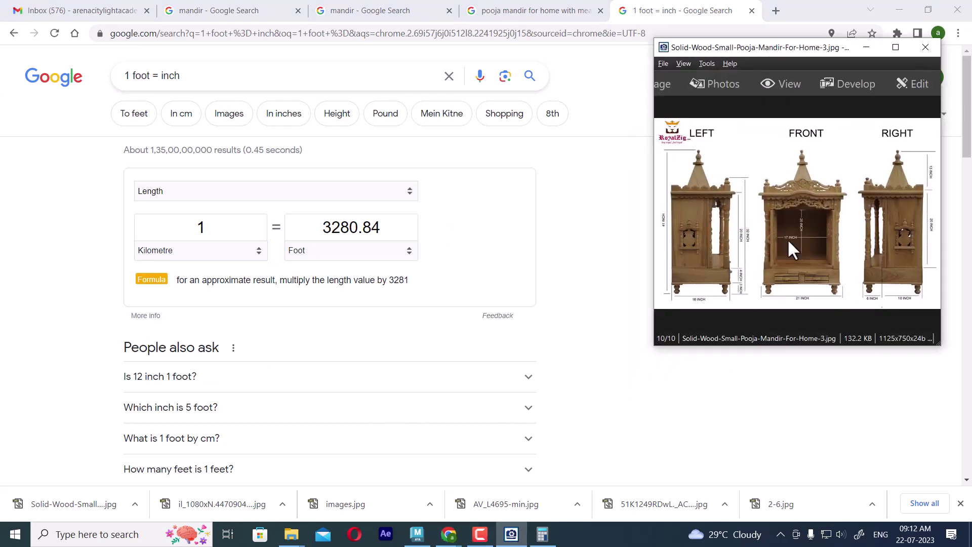
{"action": "left_click", "coordinate": [894, 48]}
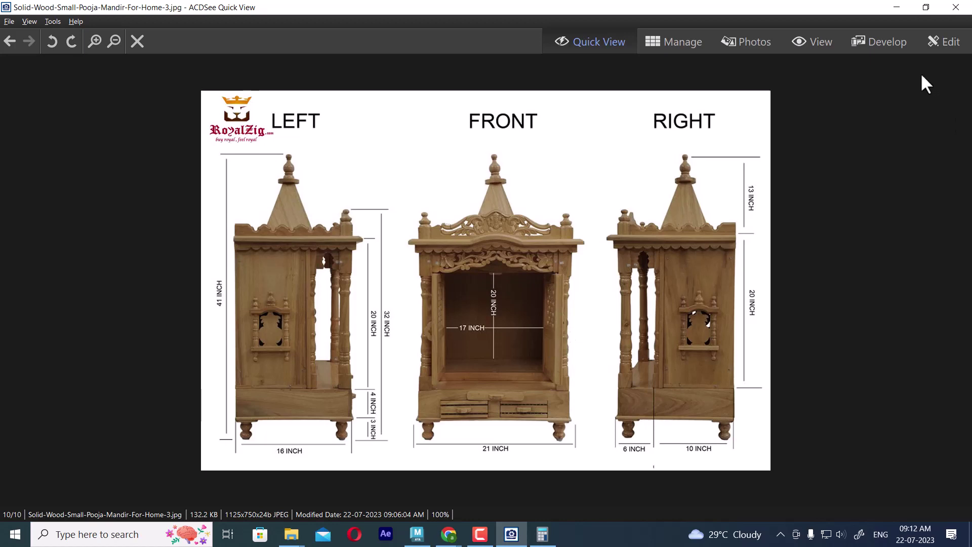
{"action": "left_click", "coordinate": [926, 9]}
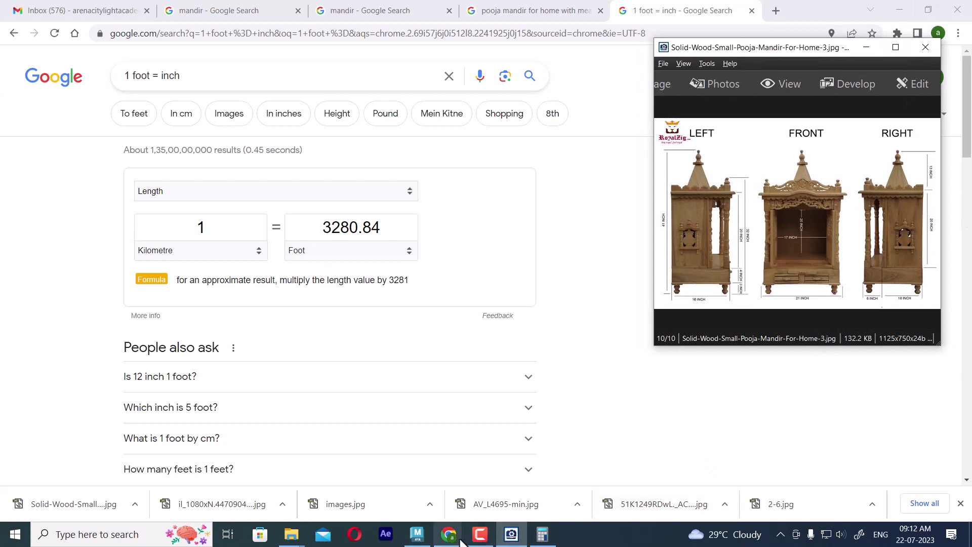
{"action": "left_click", "coordinate": [418, 534]}
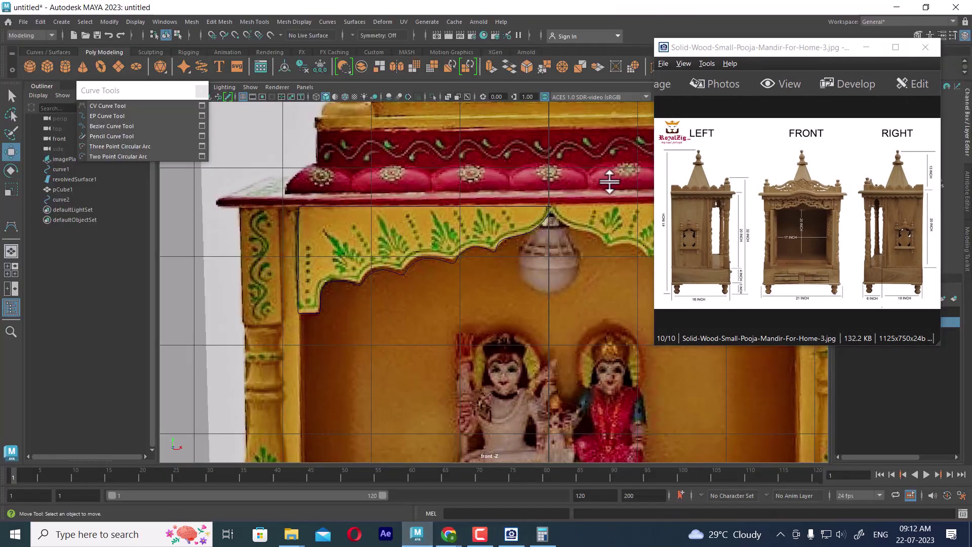
Step: Minimize the reference image window and raise the control vertices along the upper edge of the scalloped arch curve slightly
{"action": "left_click", "coordinate": [866, 47]}
{"action": "left_click", "coordinate": [498, 241]}
{"action": "scroll", "coordinate": [557, 251], "scroll_direction": "up", "scroll_amount": 2}
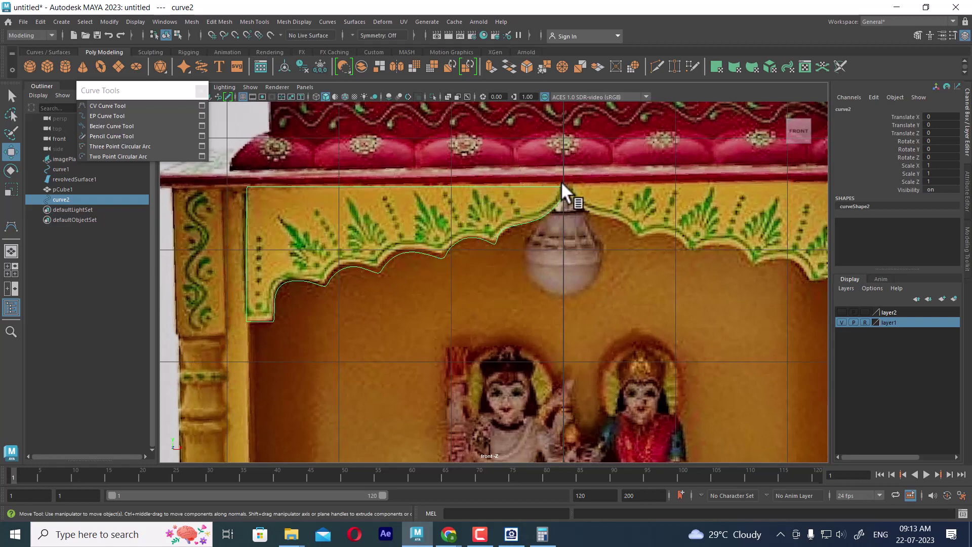
{"action": "right_click_drag", "start_coordinate": [561, 181], "coordinate": [425, 191]}
{"action": "left_click_drag", "start_coordinate": [213, 169], "coordinate": [577, 186]}
{"action": "left_click_drag", "start_coordinate": [407, 135], "coordinate": [405, 132]}
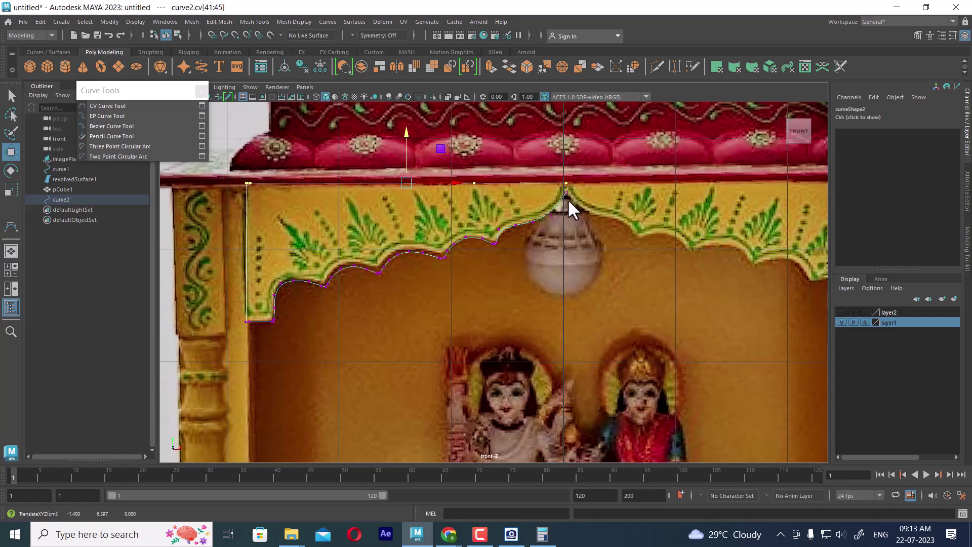
{"action": "right_click_drag", "start_coordinate": [517, 219], "coordinate": [636, 152]}
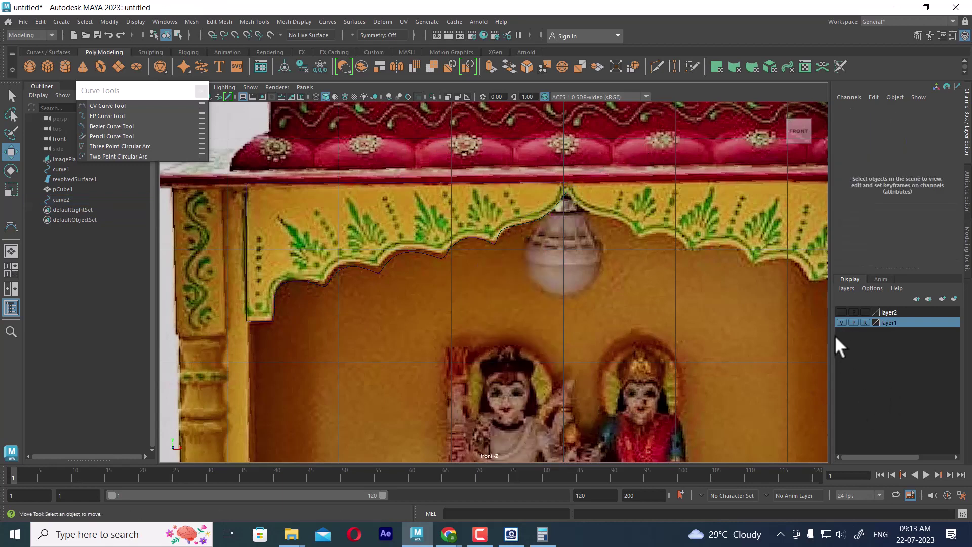
Step: Hide layer1 with the temple reference picture and select the scalloped arch curve in the front view
{"action": "left_click", "coordinate": [843, 322]}
{"action": "left_click_drag", "start_coordinate": [560, 165], "coordinate": [527, 238]}
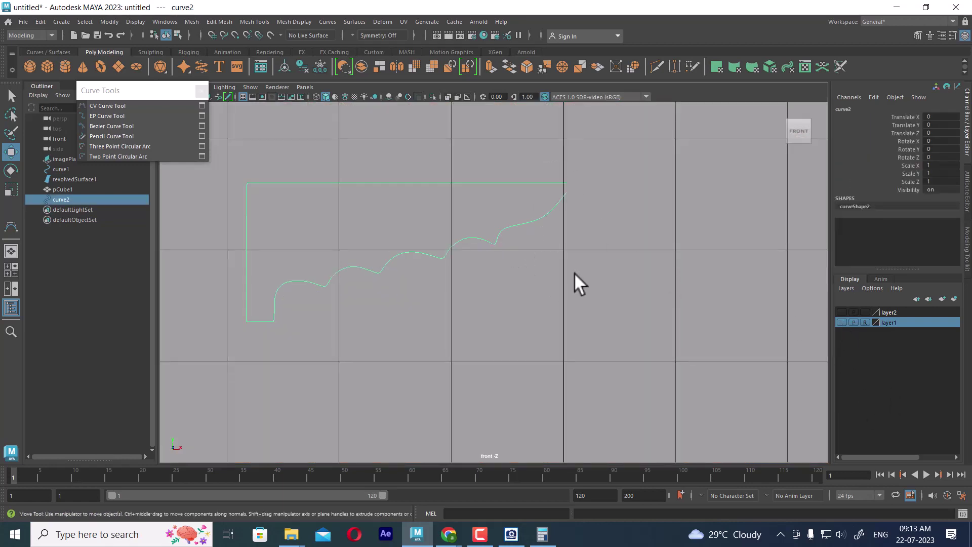
{"action": "scroll", "coordinate": [484, 222], "scroll_direction": "down", "scroll_amount": 5}
{"action": "scroll", "coordinate": [610, 347], "scroll_direction": "up", "scroll_amount": 3}
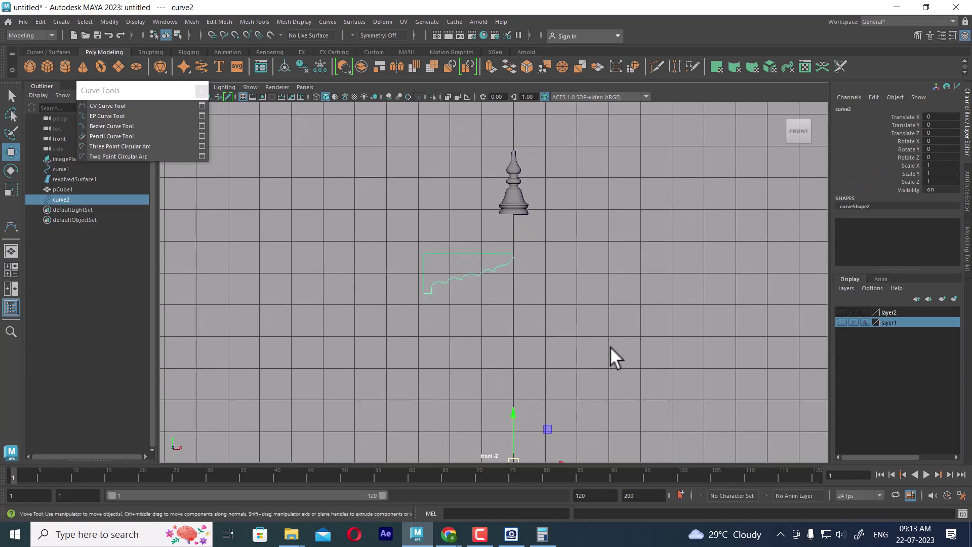
{"action": "middle_click_drag", "start_coordinate": [594, 297], "coordinate": [565, 273], "text": "alt"}
{"action": "scroll", "coordinate": [584, 273], "scroll_direction": "up", "scroll_amount": 1}
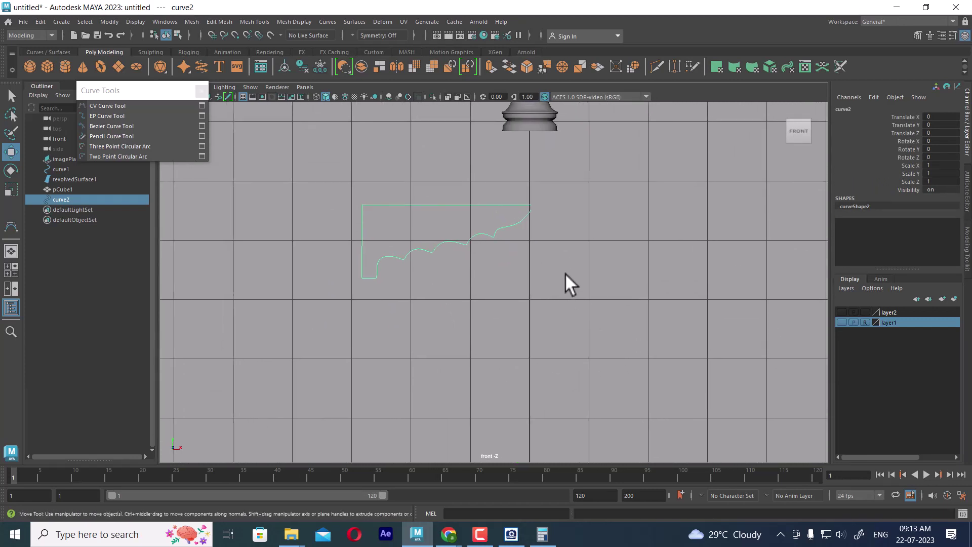
{"action": "scroll", "coordinate": [566, 272], "scroll_direction": "up", "scroll_amount": 1}
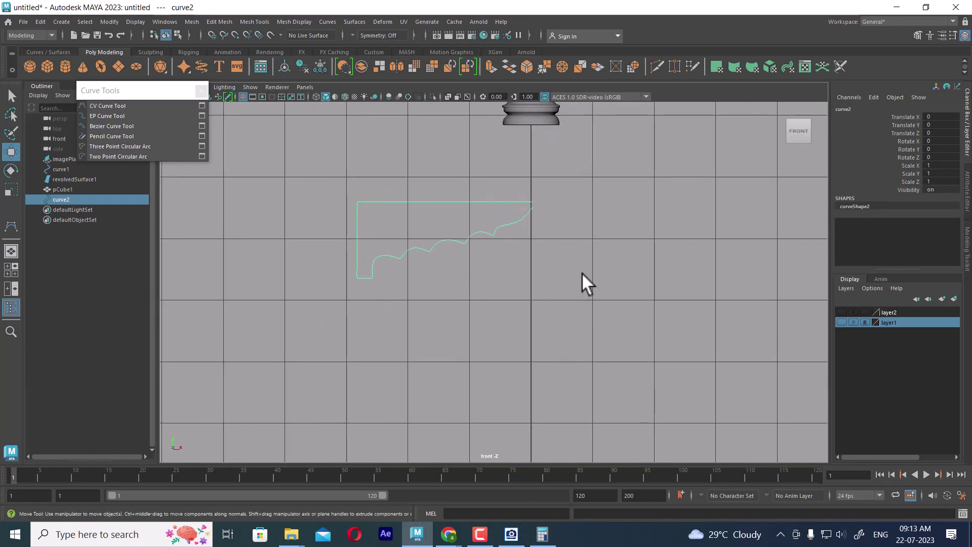
{"action": "scroll", "coordinate": [562, 286], "scroll_direction": "down", "scroll_amount": 2}
{"action": "middle_click_drag", "start_coordinate": [579, 266], "coordinate": [554, 236], "text": "alt"}
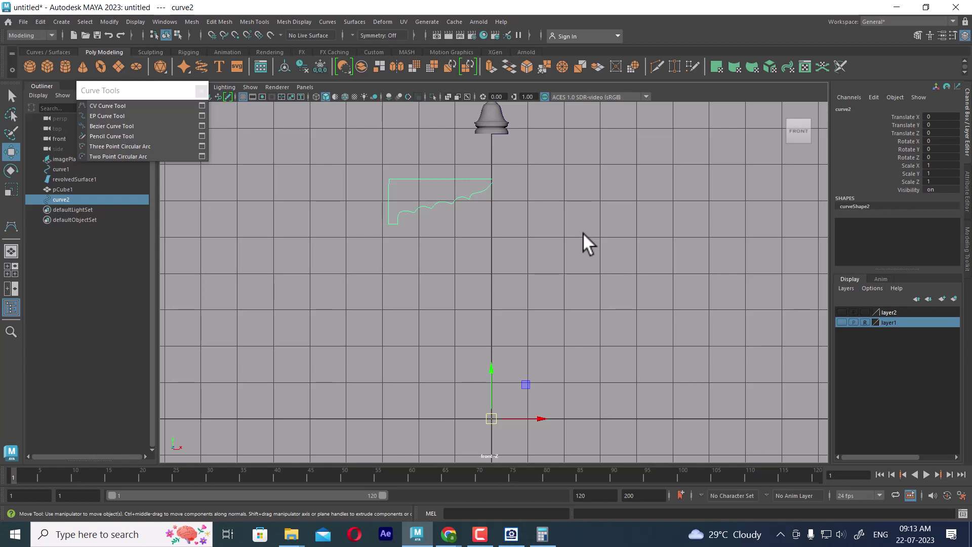
Step: Move the arch curve's pivot straight up from the origin to the curve's upper edge on the vertical centre line
{"action": "left_click_drag", "start_coordinate": [473, 197], "coordinate": [451, 257]}
{"action": "scroll", "coordinate": [476, 253], "scroll_direction": "up", "scroll_amount": 3}
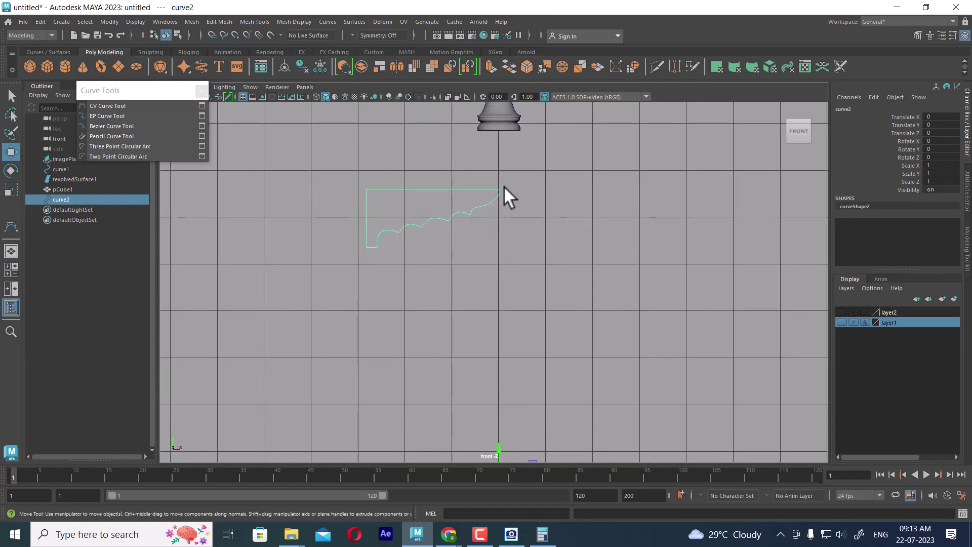
{"action": "scroll", "coordinate": [521, 265], "scroll_direction": "down", "scroll_amount": 3}
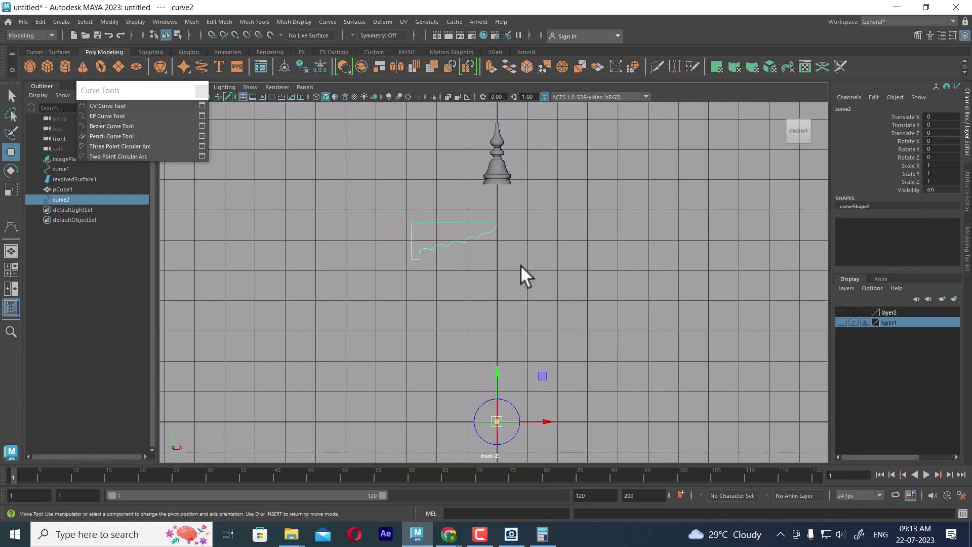
{"action": "key", "text": "d"}
{"action": "left_click_drag", "start_coordinate": [494, 371], "coordinate": [502, 171]}
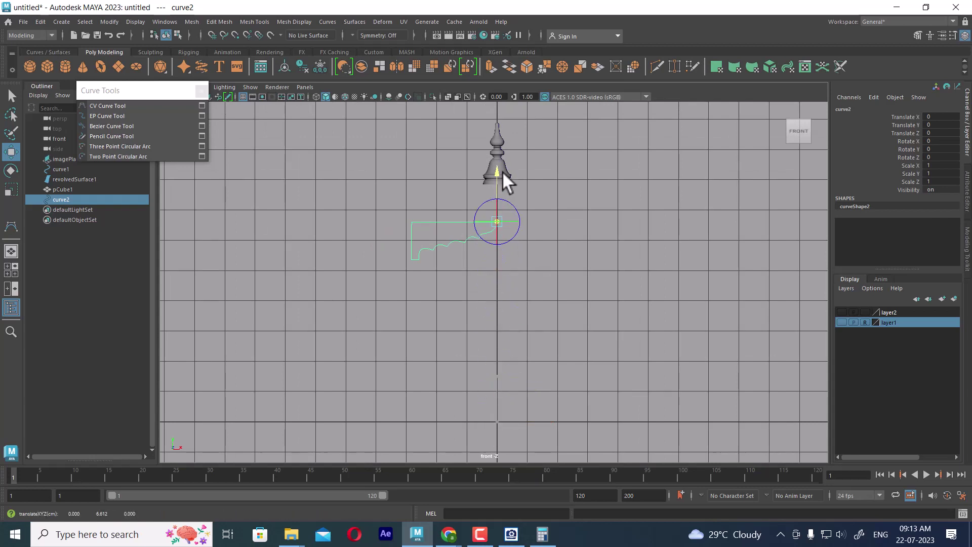
{"action": "scroll", "coordinate": [700, 366], "scroll_direction": "up", "scroll_amount": 2}
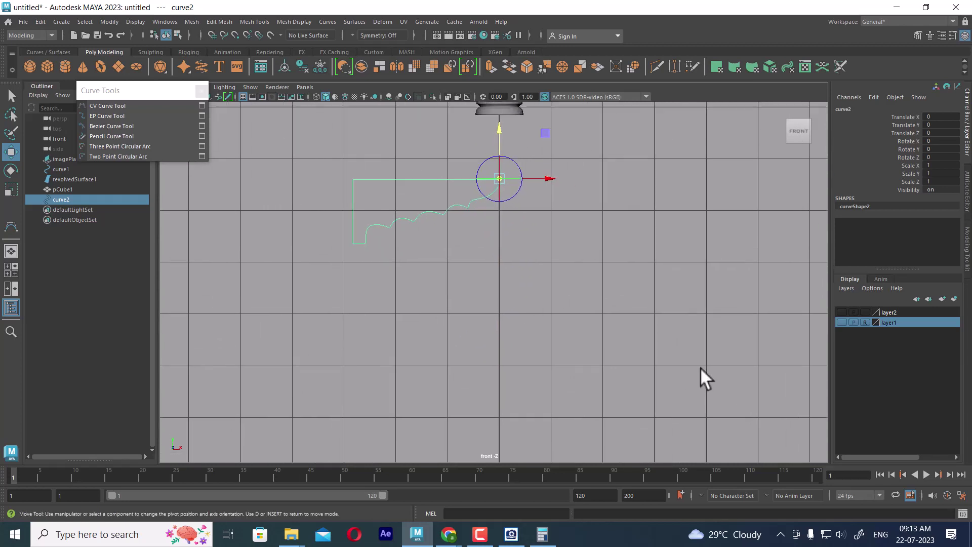
{"action": "middle_click_drag", "start_coordinate": [569, 188], "coordinate": [573, 222], "text": "alt"}
{"action": "right_click_drag", "start_coordinate": [573, 222], "coordinate": [599, 329], "text": "alt"}
{"action": "middle_click_drag", "start_coordinate": [574, 188], "coordinate": [576, 223], "text": "alt"}
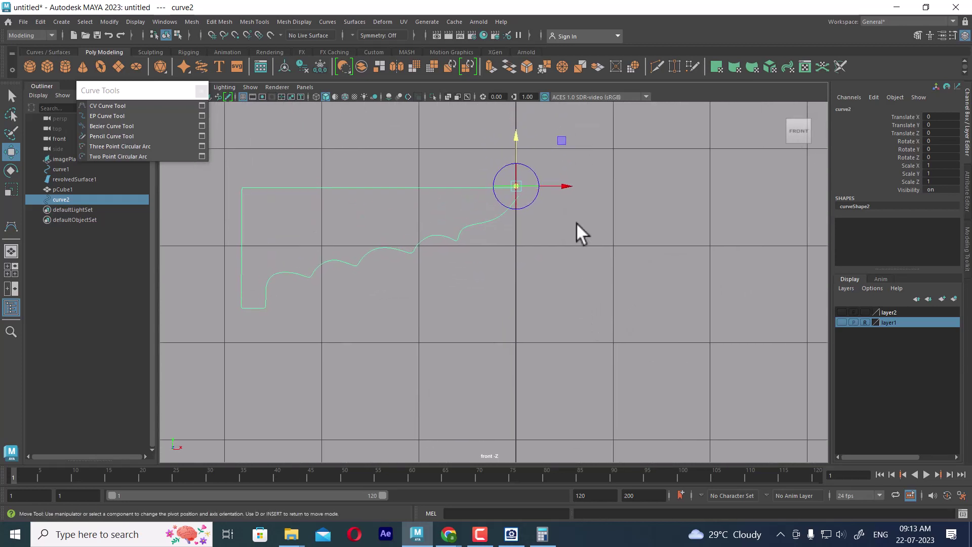
{"action": "right_click_drag", "start_coordinate": [576, 223], "coordinate": [588, 256], "text": "alt"}
{"action": "middle_click_drag", "start_coordinate": [588, 256], "coordinate": [584, 293], "text": "alt"}
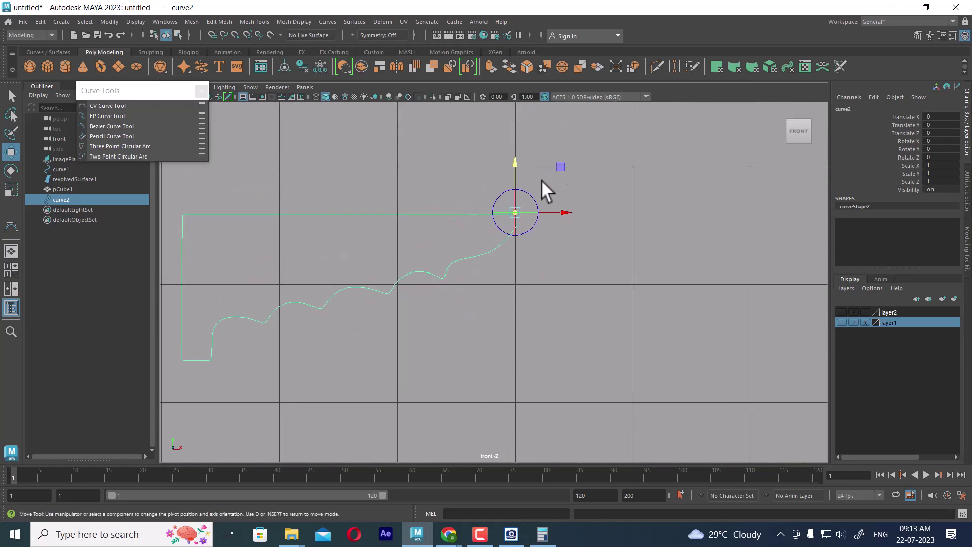
{"action": "key", "text": "d"}
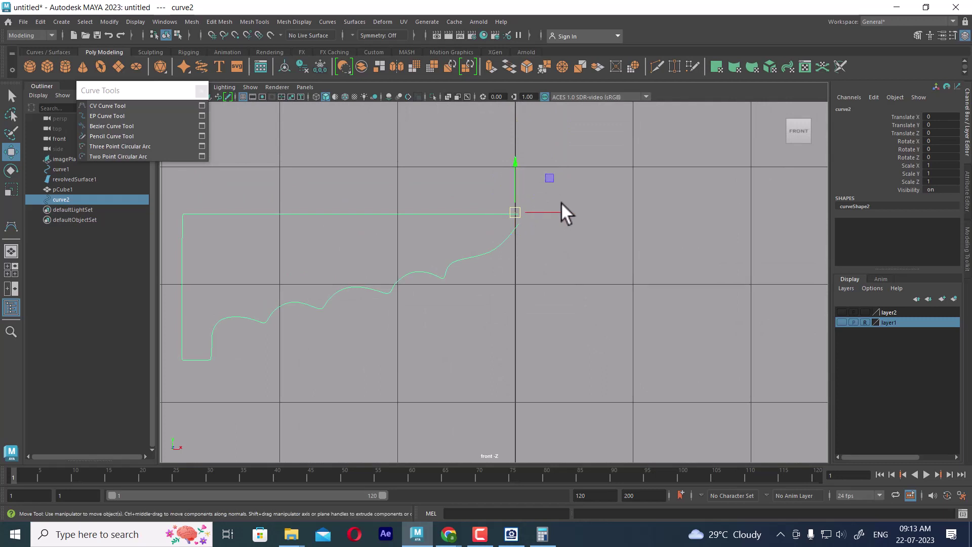
{"action": "key", "text": "d"}
{"action": "key", "text": "d"}
{"action": "key", "text": "d"}
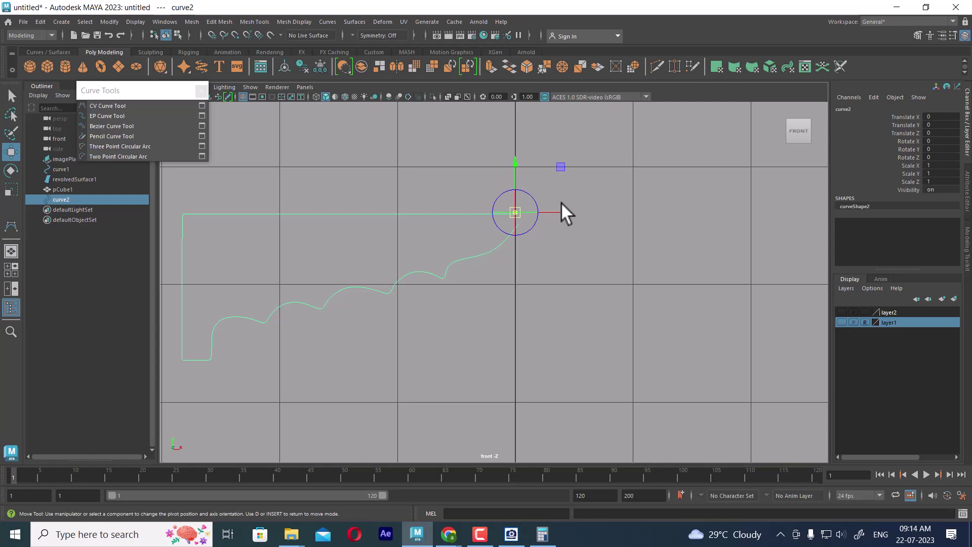
{"action": "key", "text": "d"}
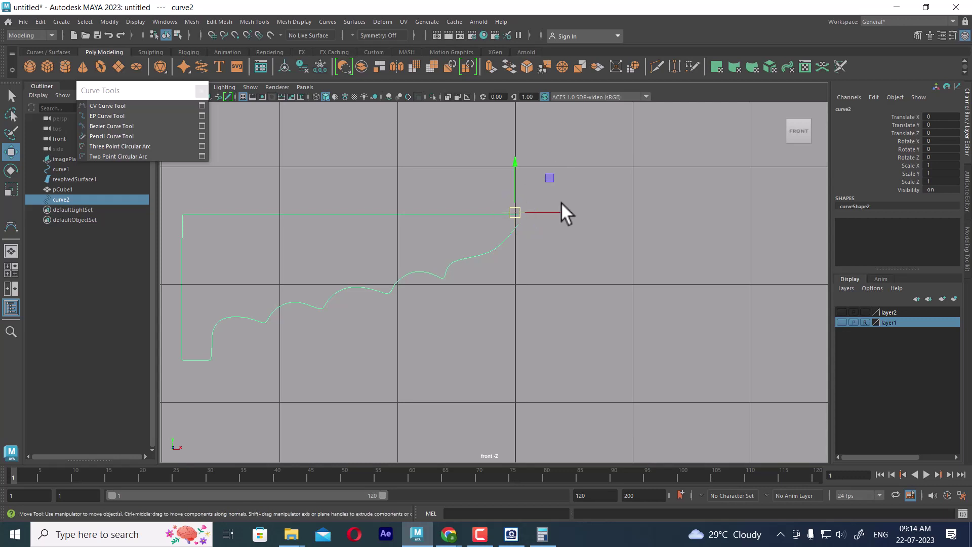
Step: Shift the arch curve along X to about -0.03 so that its open ends line up with the vertical centre line
{"action": "left_click", "coordinate": [542, 254]}
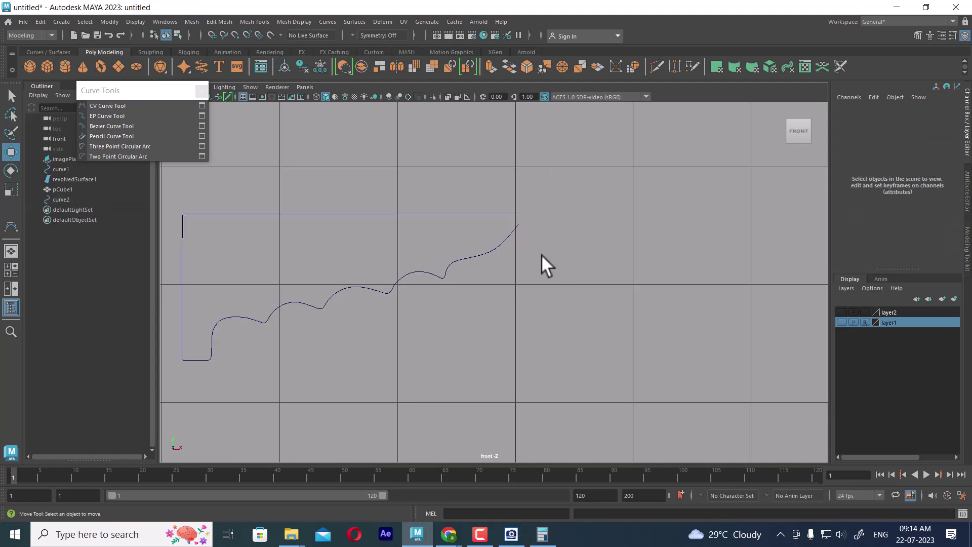
{"action": "left_click_drag", "start_coordinate": [481, 234], "coordinate": [482, 236]}
{"action": "right_click_drag", "start_coordinate": [507, 234], "coordinate": [526, 223], "text": "alt"}
{"action": "middle_click_drag", "start_coordinate": [526, 223], "coordinate": [592, 240], "text": "alt"}
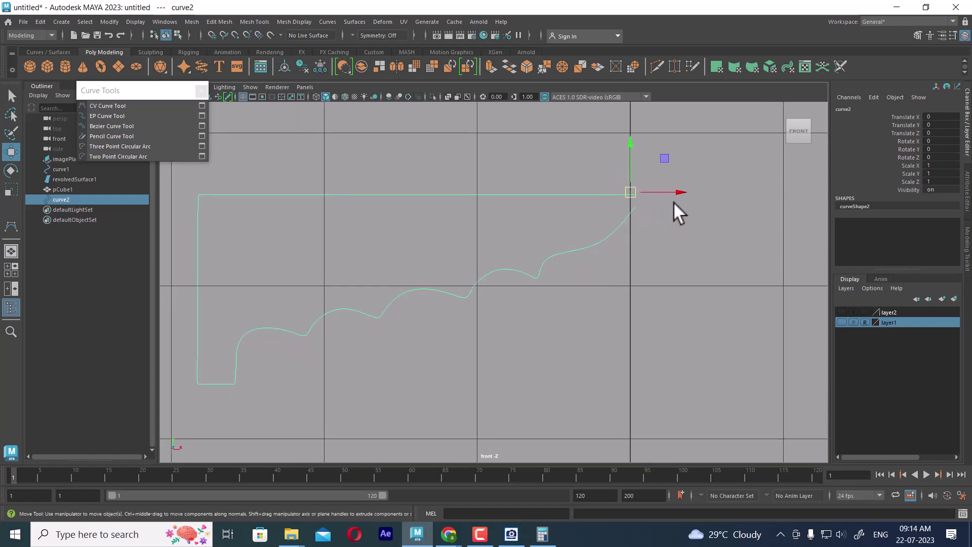
{"action": "left_click_drag", "start_coordinate": [685, 190], "coordinate": [681, 191]}
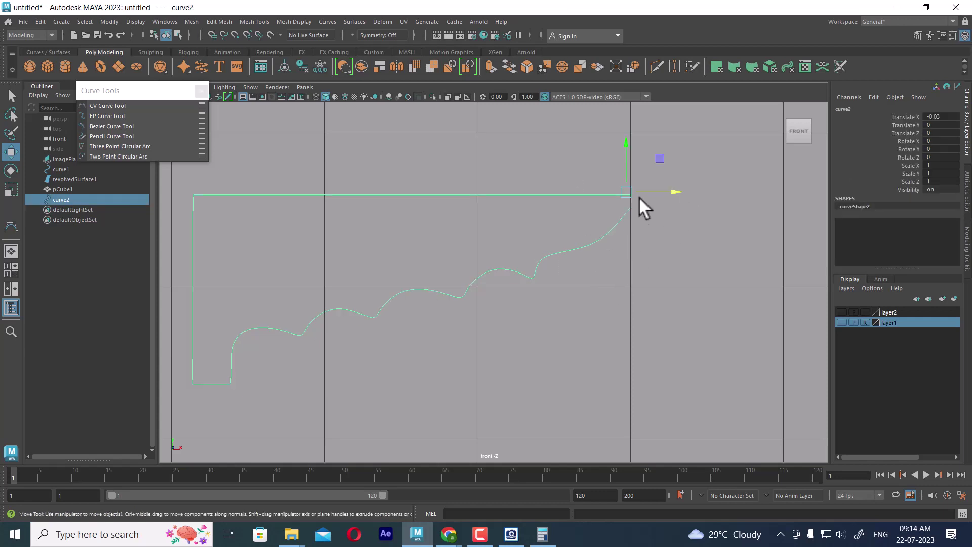
Step: Try to move the arch curve's pivot along X onto the vertical centre line with curve snapping
{"action": "key", "text": "d"}
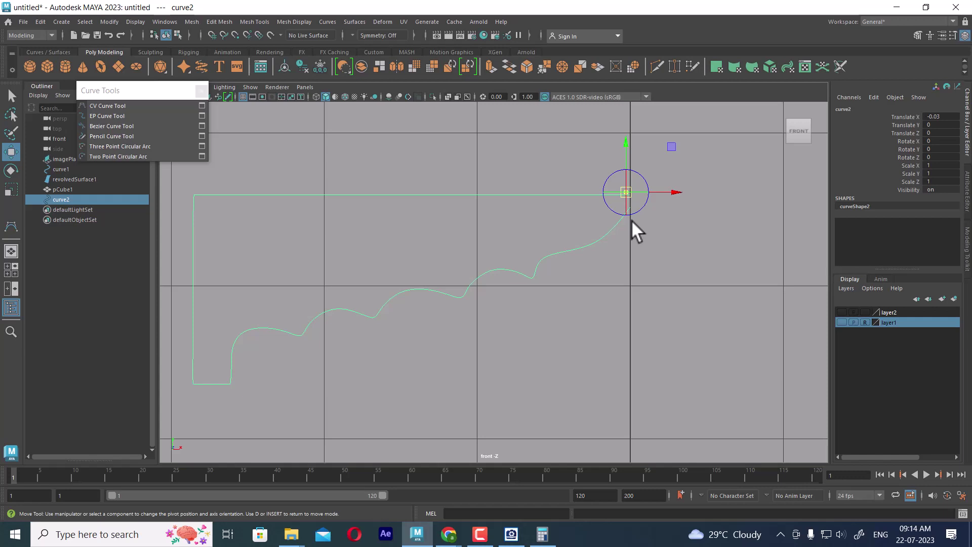
{"action": "key", "text": "c"}
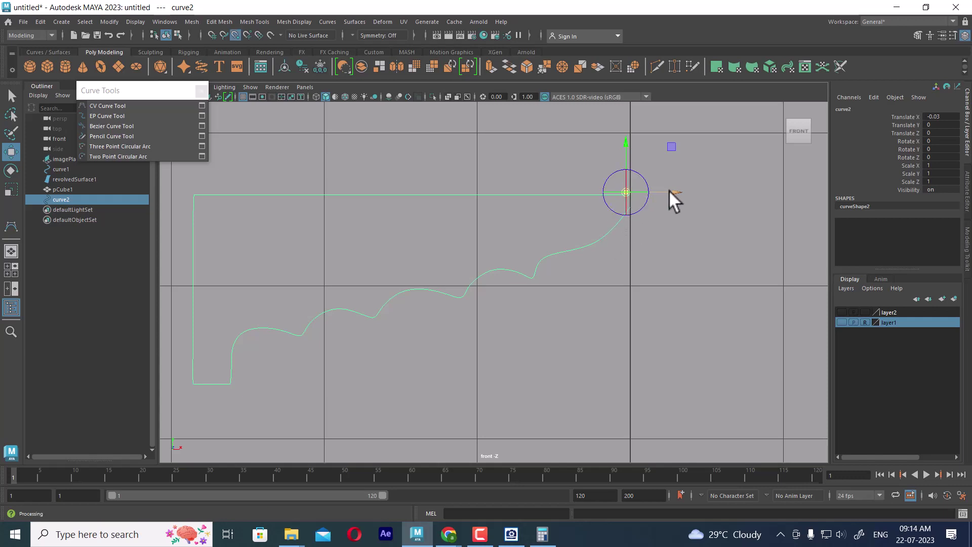
{"action": "left_click_drag", "start_coordinate": [669, 191], "coordinate": [697, 188]}
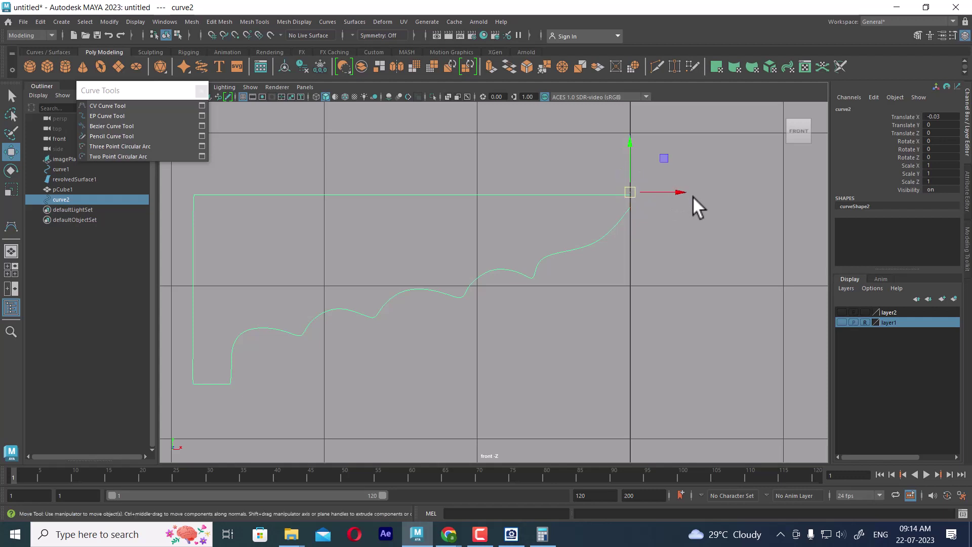
{"action": "key", "text": "Insert"}
{"action": "key", "text": "Insert"}
{"action": "key", "text": "Insert"}
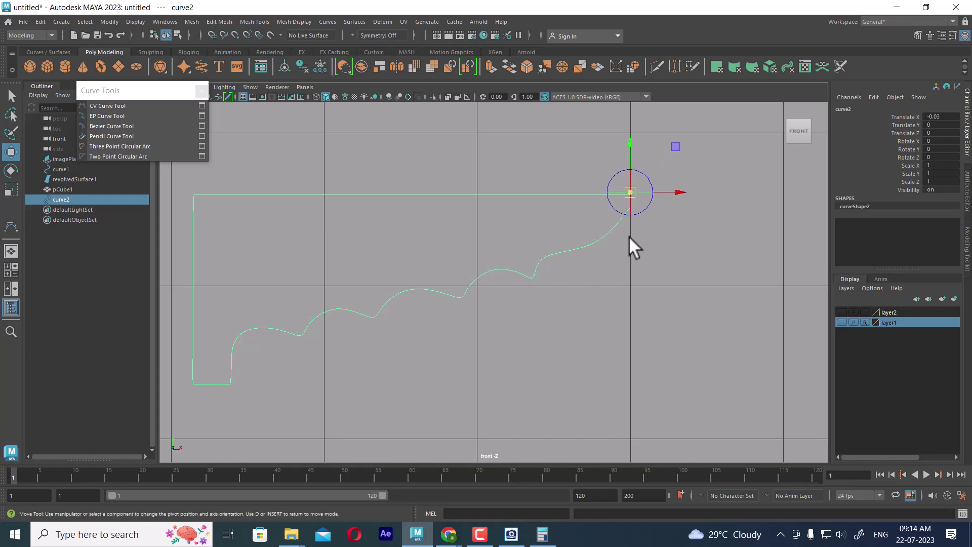
{"action": "key", "text": "c"}
{"action": "mouse_move", "coordinate": [679, 193]}
{"action": "left_mouse_down"}
{"action": "mouse_move", "coordinate": [583, 196]}
{"action": "mouse_move", "coordinate": [685, 193]}
{"action": "left_mouse_up"}
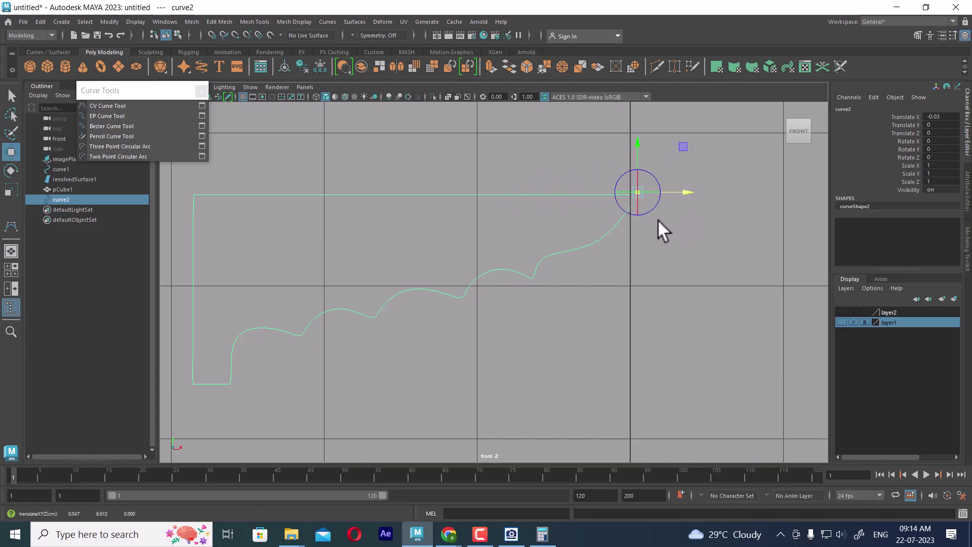
{"action": "key", "text": "Insert"}
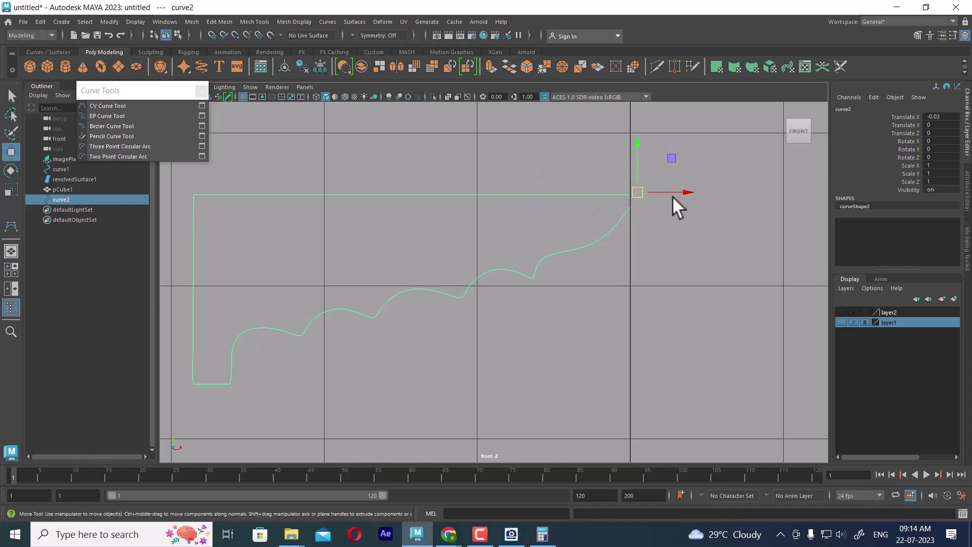
Step: Snap the arch curve's pivot to the open end of its scalloped edge on the centre line
{"action": "key", "text": "Insert"}
{"action": "key", "text": "c"}
{"action": "left_click_drag", "start_coordinate": [630, 220], "coordinate": [658, 205]}
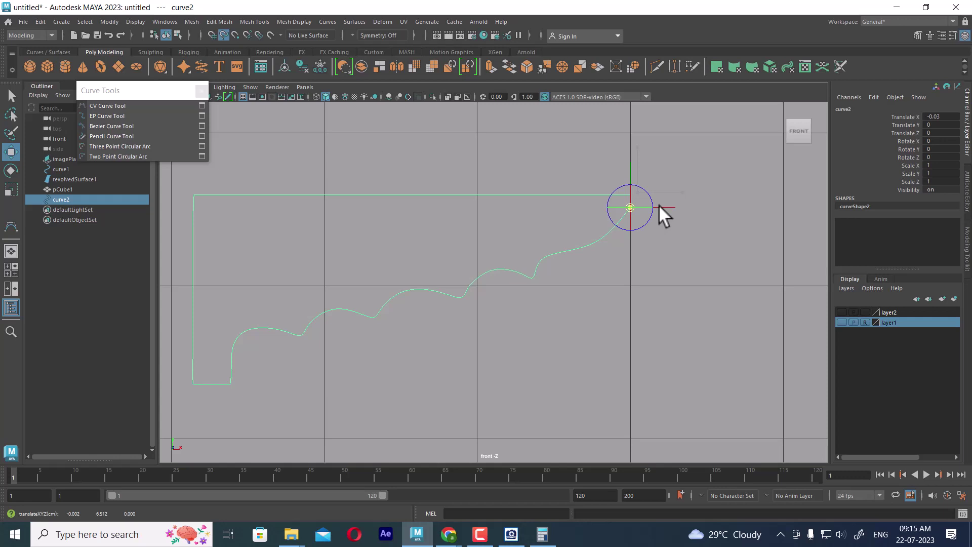
{"action": "left_click_drag", "start_coordinate": [659, 206], "coordinate": [712, 209]}
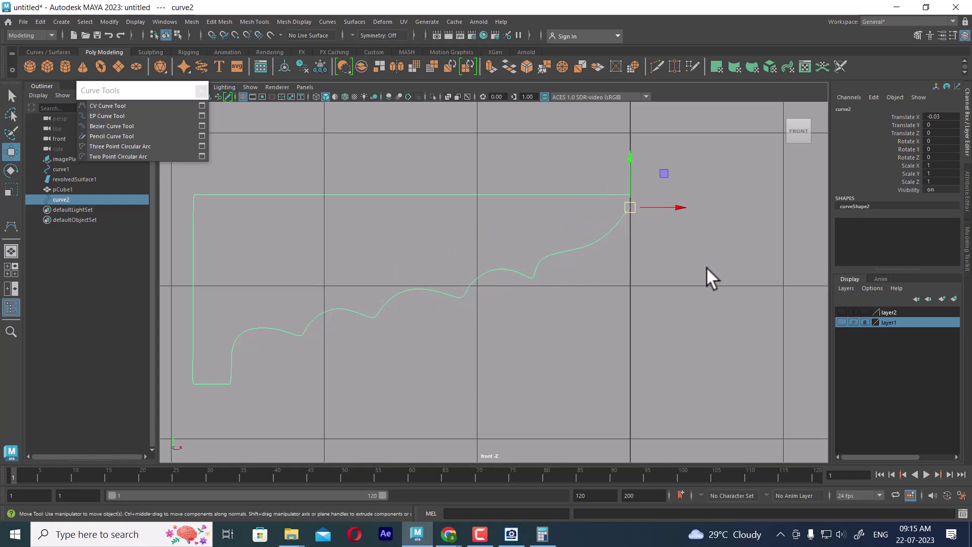
Step: Detach the Curves commands as a floating window in the viewport, keeping the arch curve selected
{"action": "left_click", "coordinate": [599, 228]}
{"action": "left_click", "coordinate": [602, 236]}
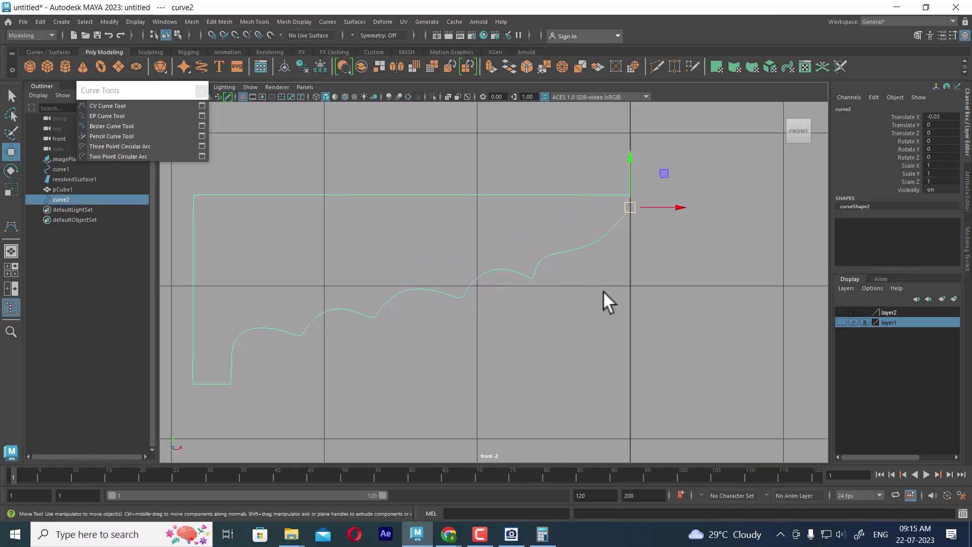
{"action": "left_click", "coordinate": [329, 20]}
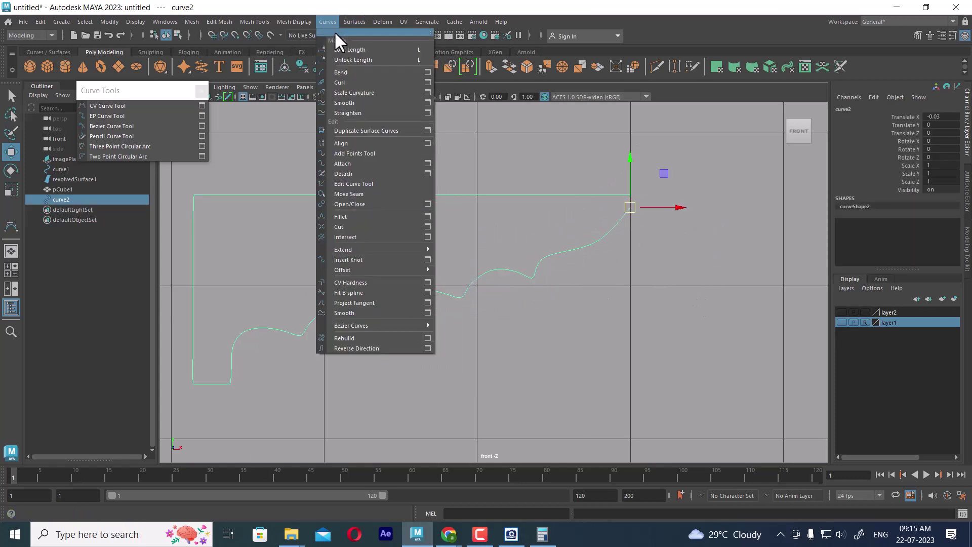
{"action": "left_click", "coordinate": [336, 31]}
{"action": "left_click_drag", "start_coordinate": [363, 23], "coordinate": [345, 82]}
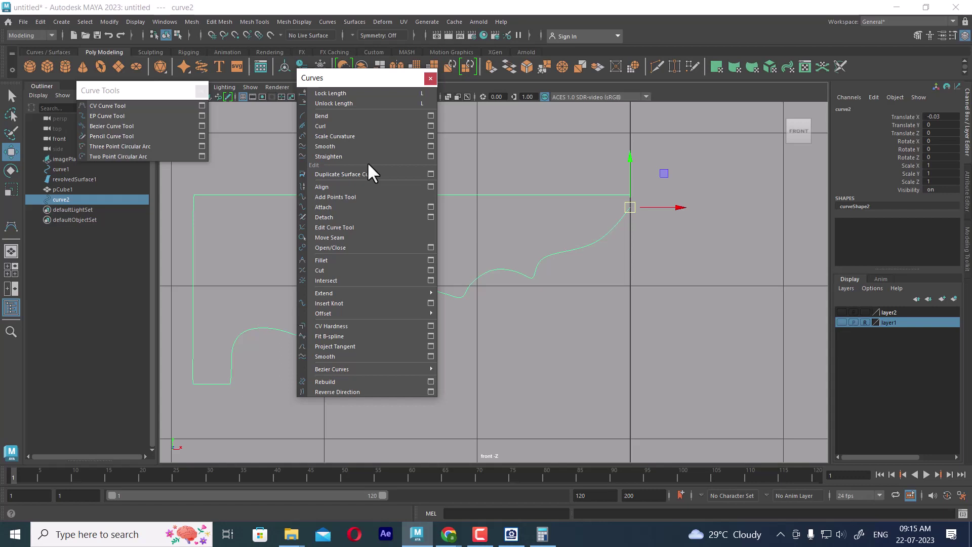
{"action": "left_click", "coordinate": [614, 211]}
{"action": "left_click", "coordinate": [614, 223]}
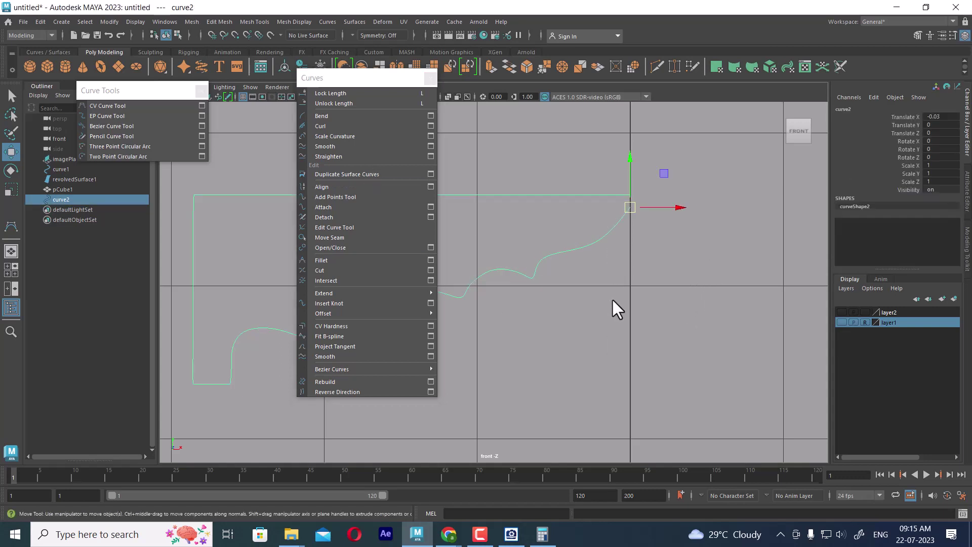
Step: Deselect the arch curve and switch from the front view to the perspective view
{"action": "left_click", "coordinate": [40, 22]}
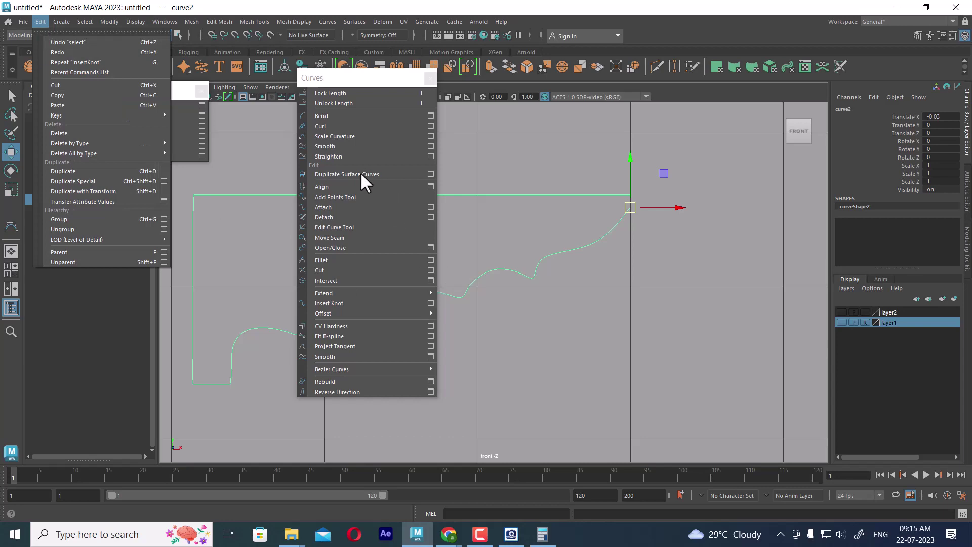
{"action": "left_click", "coordinate": [685, 344]}
{"action": "key", "text": "space"}
{"action": "left_click_drag", "start_coordinate": [687, 253], "coordinate": [691, 135]}
{"action": "scroll", "coordinate": [608, 305], "scroll_direction": "down", "scroll_amount": 5}
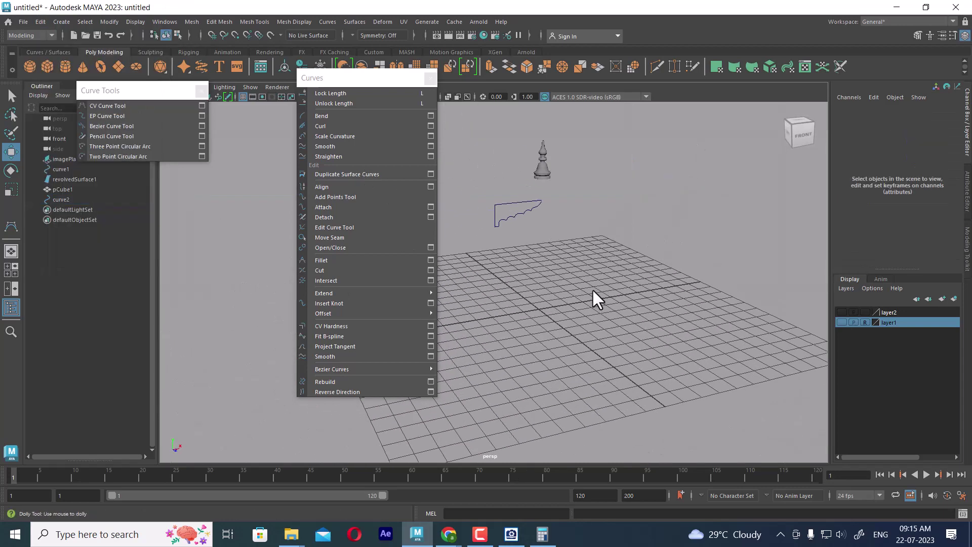
{"action": "scroll", "coordinate": [597, 298], "scroll_direction": "up", "scroll_amount": 1}
Step: Create a NURBS sphere at the origin as a sample surface for extracting a curve
{"action": "left_click", "coordinate": [150, 52]}
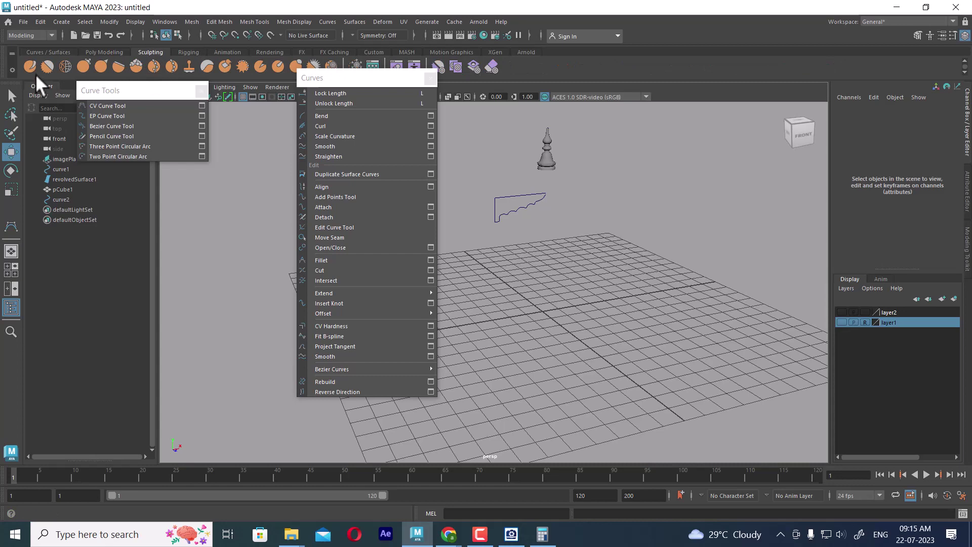
{"action": "left_click", "coordinate": [59, 52]}
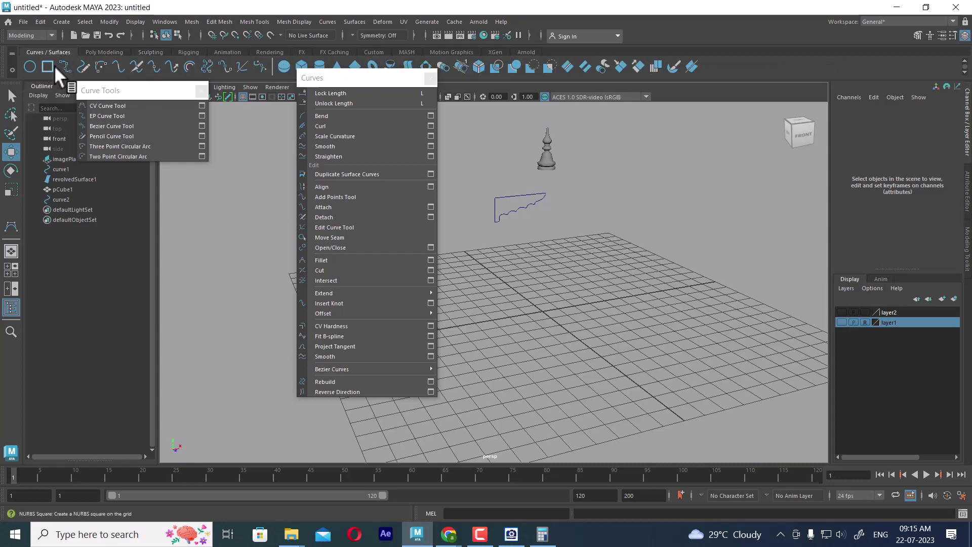
{"action": "left_click", "coordinate": [283, 69]}
Step: Extract a vertical isoparm of the sphere as a separate curve with Duplicate Surface Curves
{"action": "right_click_drag", "start_coordinate": [614, 327], "coordinate": [666, 416], "text": "alt"}
{"action": "left_click_drag", "start_coordinate": [667, 416], "coordinate": [612, 282], "text": "alt"}
{"action": "right_click_drag", "start_coordinate": [612, 282], "coordinate": [645, 323], "text": "alt"}
{"action": "right_click_drag", "start_coordinate": [666, 234], "coordinate": [667, 146]}
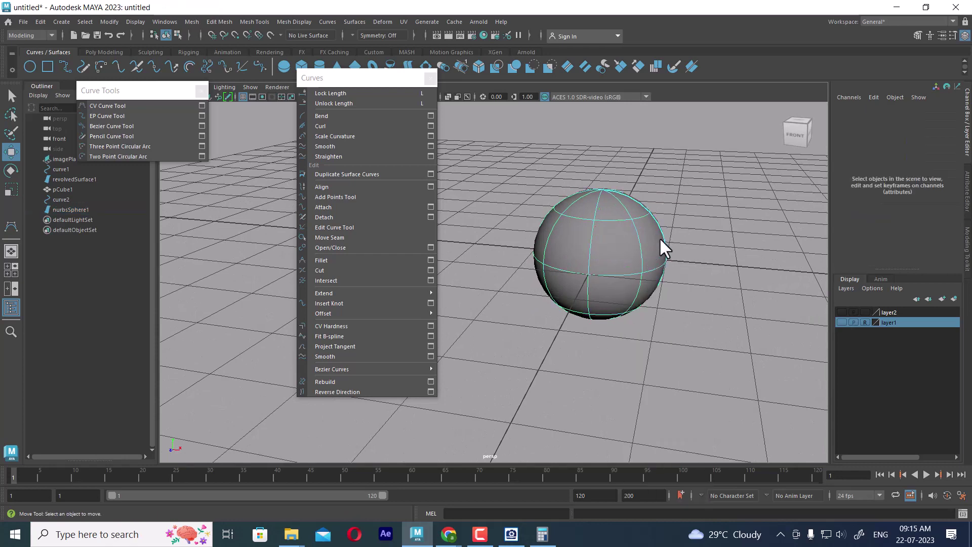
{"action": "left_click", "coordinate": [639, 241]}
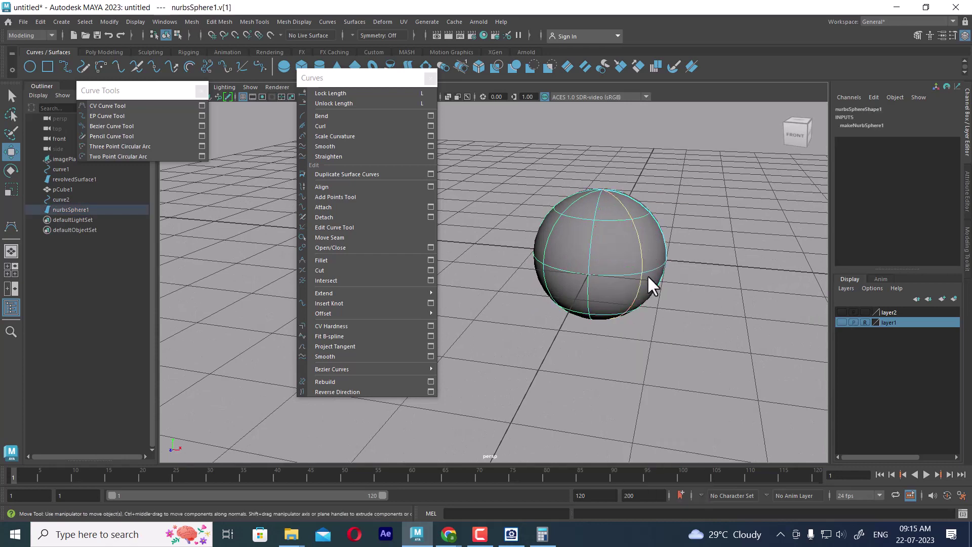
{"action": "left_click", "coordinate": [362, 172]}
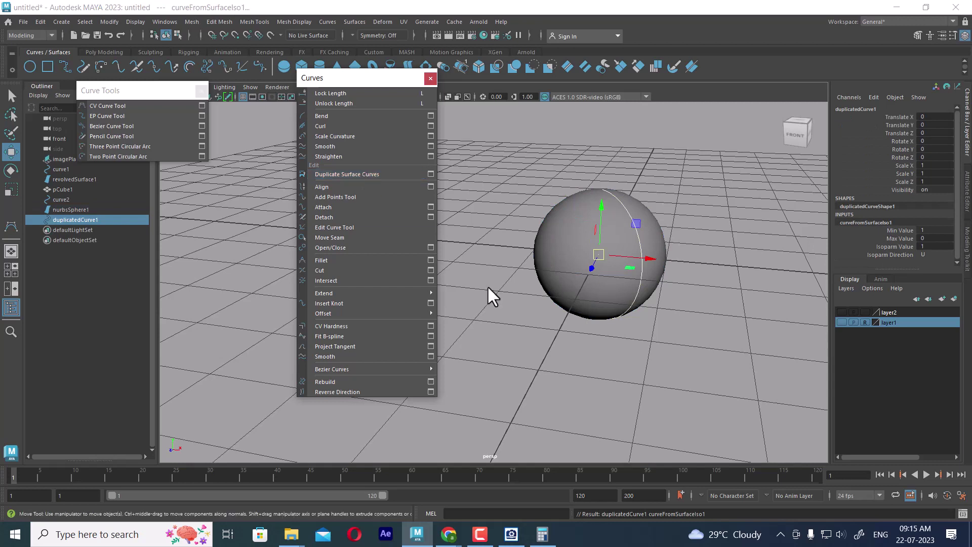
Step: Try moving the sphere about -1.53 along X away from the extracted curve, and undo the move
{"action": "left_click", "coordinate": [675, 312]}
{"action": "left_click", "coordinate": [606, 268]}
{"action": "left_click_drag", "start_coordinate": [647, 262], "coordinate": [552, 249]}
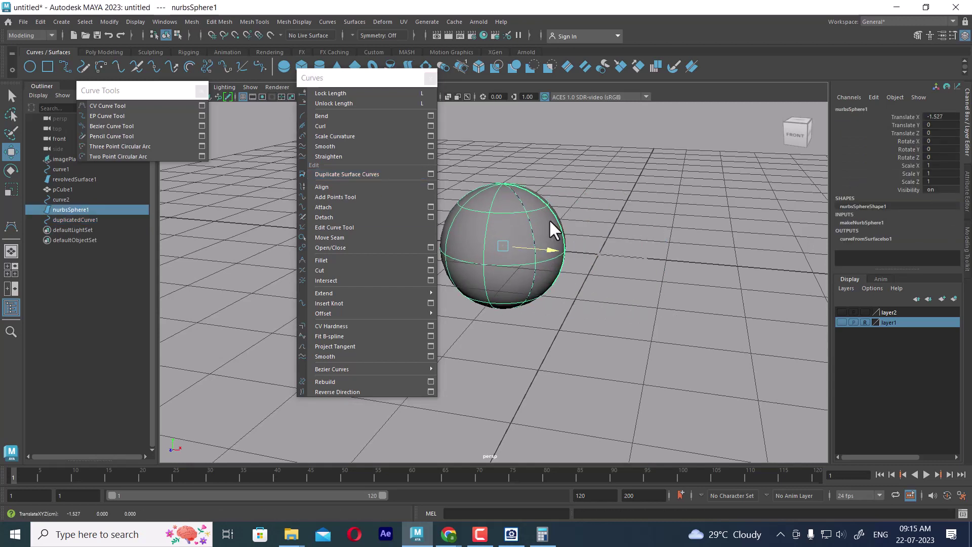
{"action": "key", "text": "ctrl+z"}
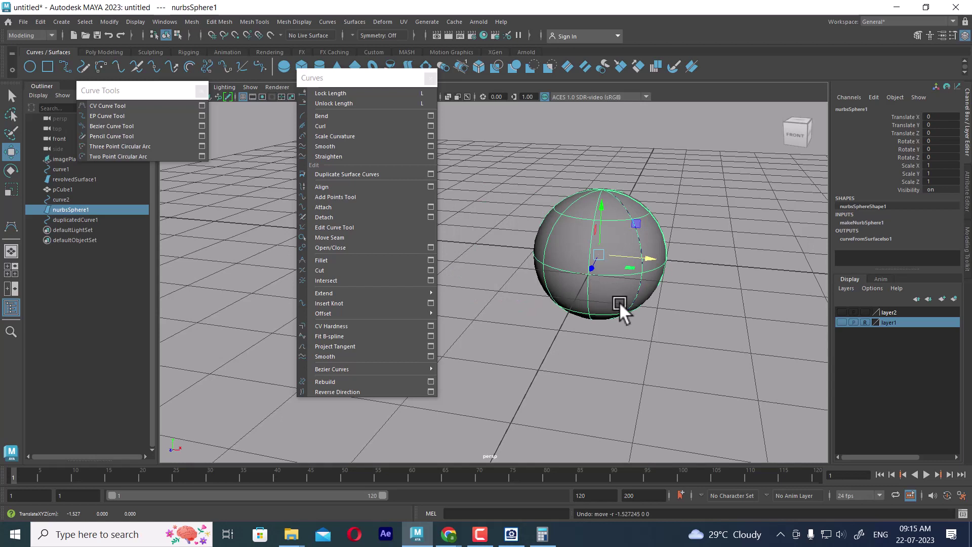
Step: Delete the NURBS sphere while keeping the curve extracted from it
{"action": "key", "text": "Delete"}
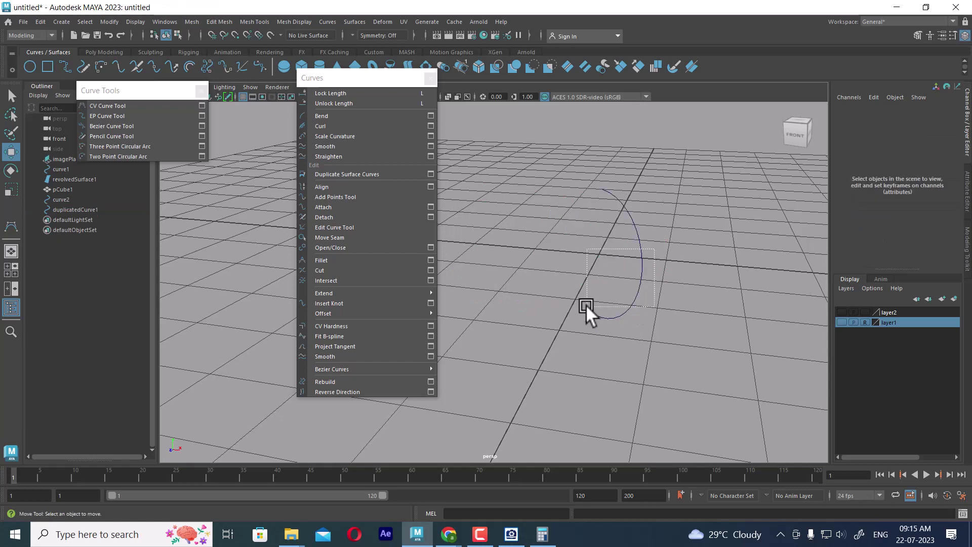
{"action": "left_click", "coordinate": [587, 307]}
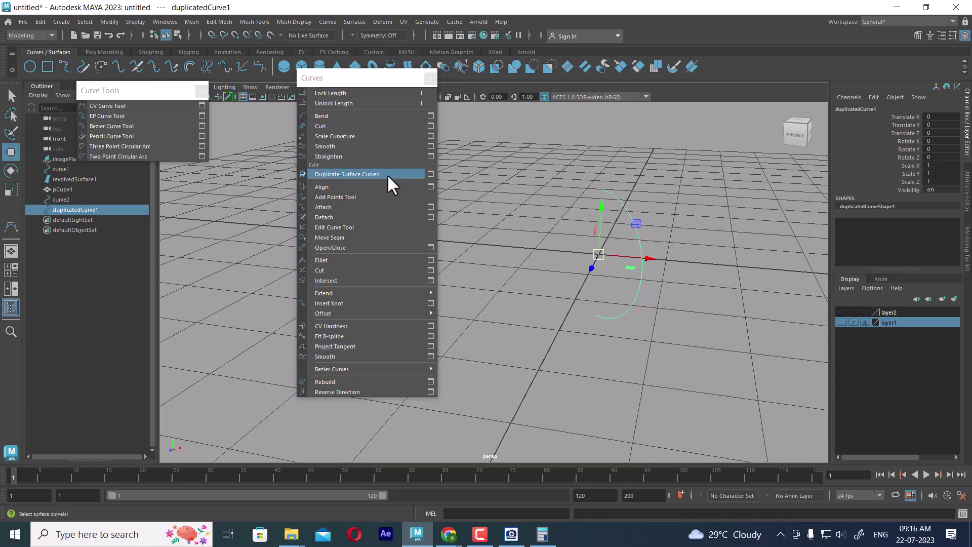
{"action": "left_click", "coordinate": [697, 362]}
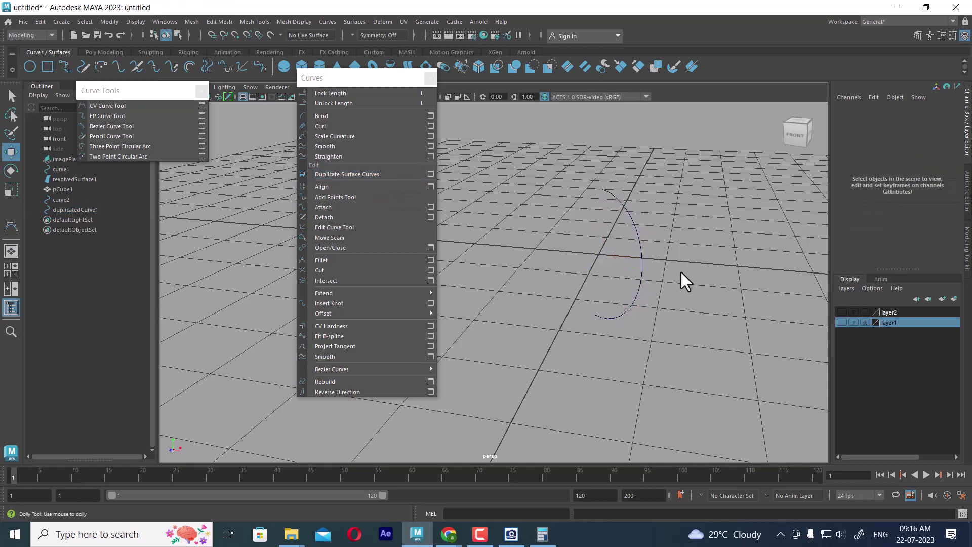
Step: Open the Duplicate Special options for the half-arch curve and arrange the floating windows clear of it
{"action": "left_click_drag", "start_coordinate": [680, 269], "coordinate": [641, 265], "text": "alt"}
{"action": "left_click", "coordinate": [544, 260]}
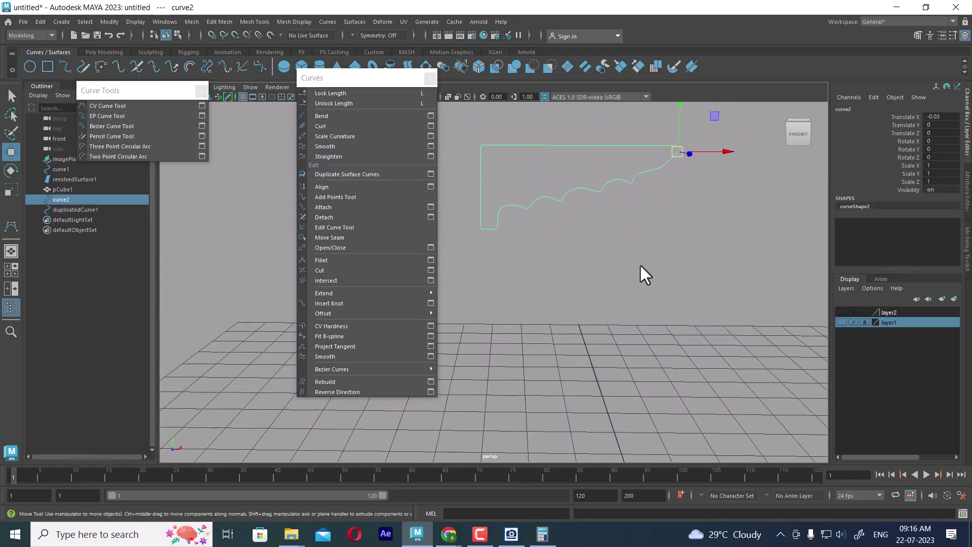
{"action": "left_click", "coordinate": [42, 22]}
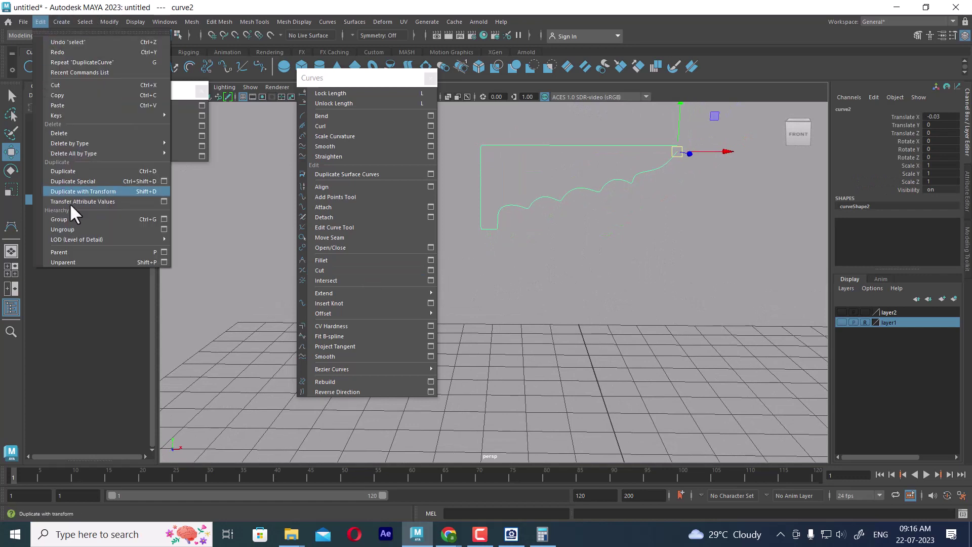
{"action": "left_click", "coordinate": [164, 182]}
{"action": "left_click_drag", "start_coordinate": [421, 80], "coordinate": [310, 92]}
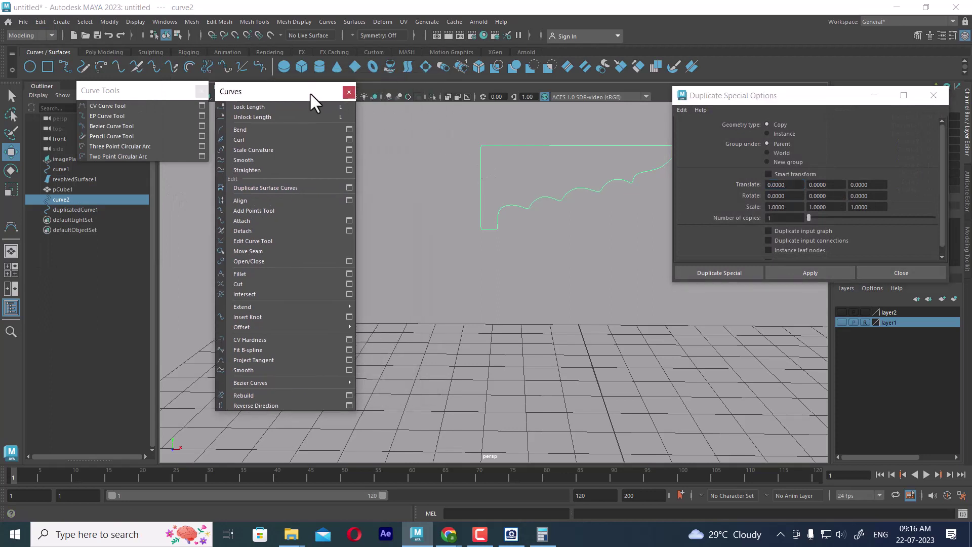
{"action": "left_click_drag", "start_coordinate": [748, 97], "coordinate": [808, 118]}
{"action": "middle_click_drag", "start_coordinate": [634, 240], "coordinate": [575, 241], "text": "alt"}
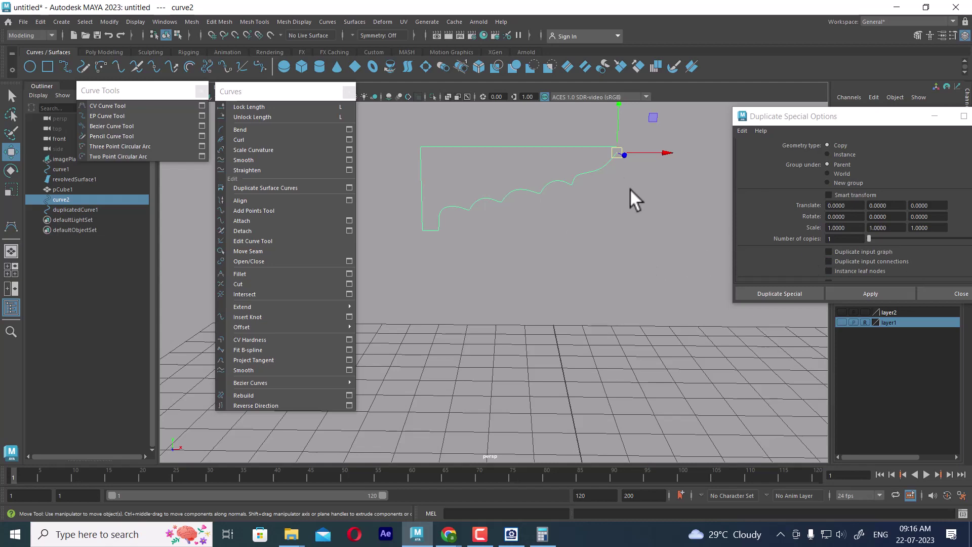
{"action": "middle_click_drag", "start_coordinate": [631, 190], "coordinate": [580, 237], "text": "alt"}
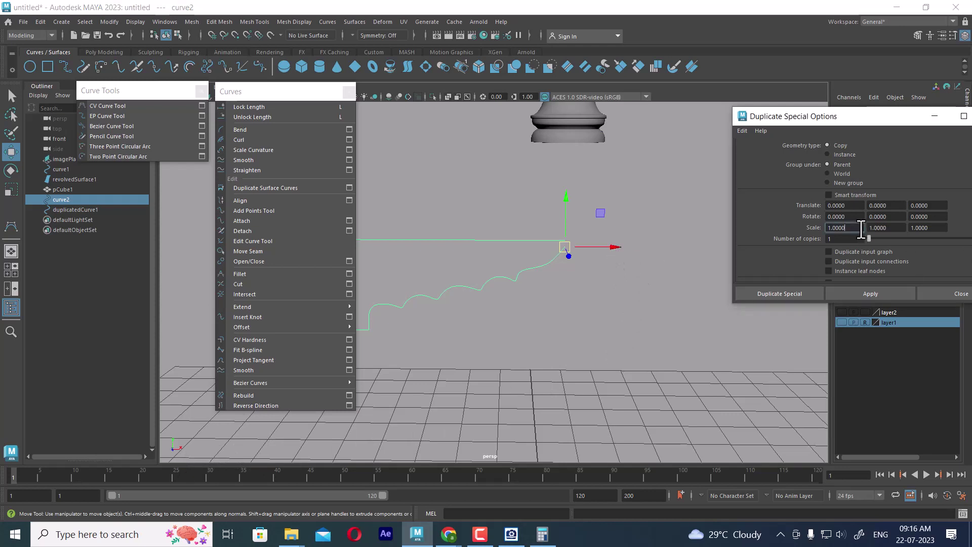
Step: Mirror-duplicate the half-arch curve about its pivot with a Duplicate Special X scale of -1, and close the options
{"action": "left_click", "coordinate": [939, 229]}
{"action": "left_click", "coordinate": [833, 227]}
{"action": "type", "text": "-"}
{"action": "left_click", "coordinate": [882, 293]}
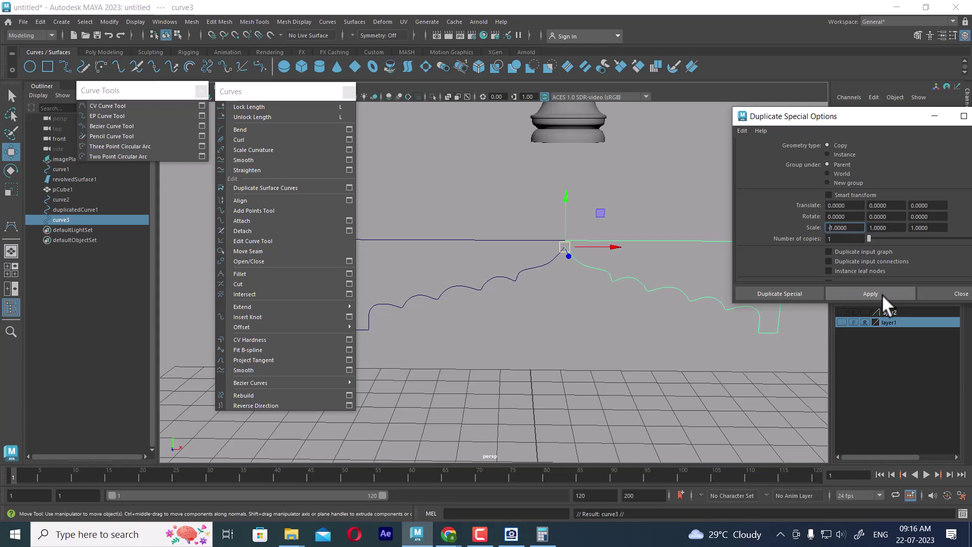
{"action": "left_click", "coordinate": [902, 229]}
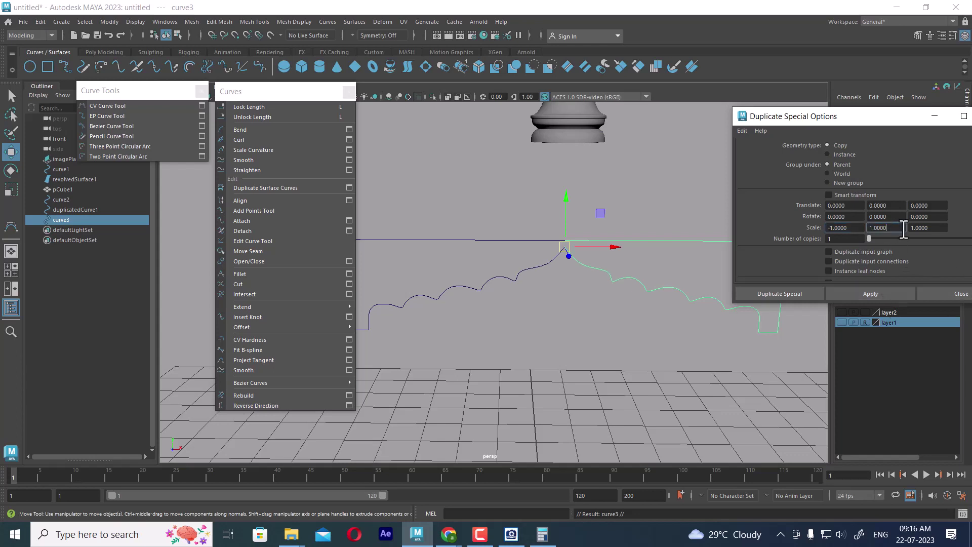
{"action": "left_click", "coordinate": [935, 231]}
{"action": "left_click", "coordinate": [961, 294]}
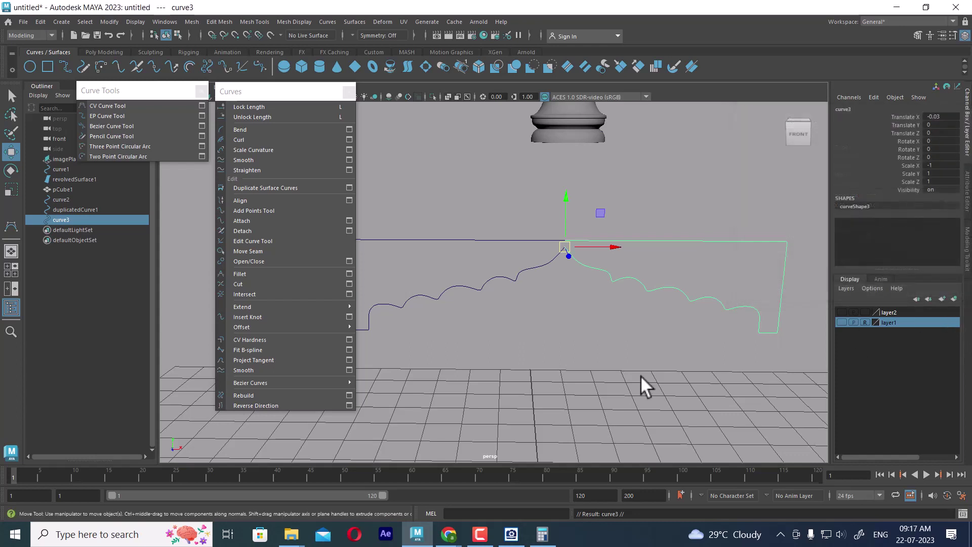
Step: Examine the mirrored arch by selecting each half on its own and both halves together
{"action": "left_click", "coordinate": [640, 387]}
{"action": "left_click_drag", "start_coordinate": [638, 228], "coordinate": [653, 250]}
{"action": "left_click_drag", "start_coordinate": [490, 197], "coordinate": [506, 250]}
{"action": "scroll", "coordinate": [602, 334], "scroll_direction": "down", "scroll_amount": 3}
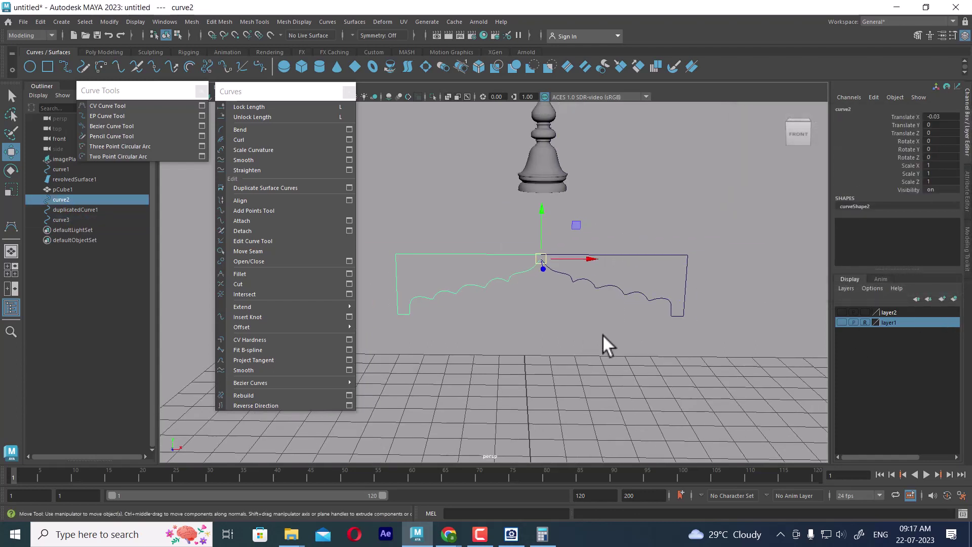
{"action": "left_click", "coordinate": [629, 323]}
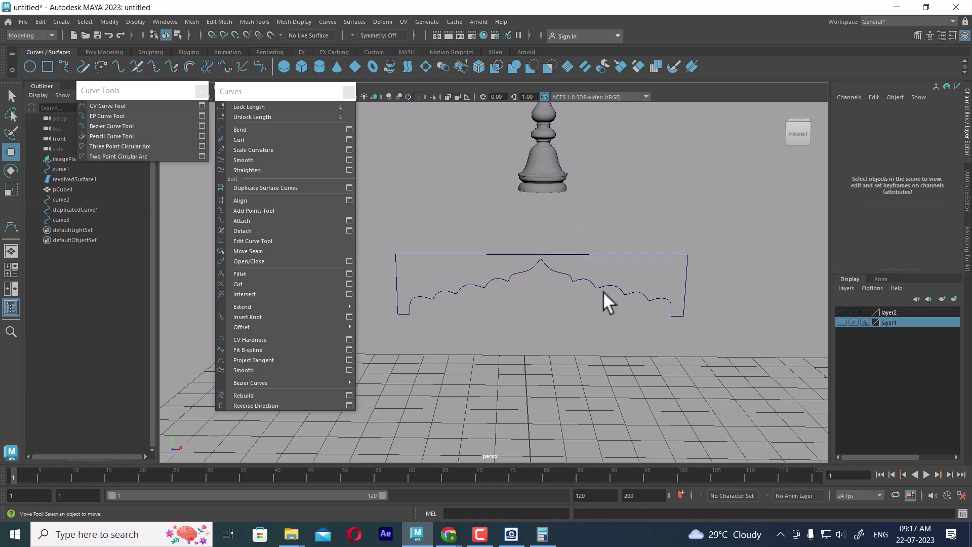
{"action": "left_click_drag", "start_coordinate": [554, 263], "coordinate": [554, 263]}
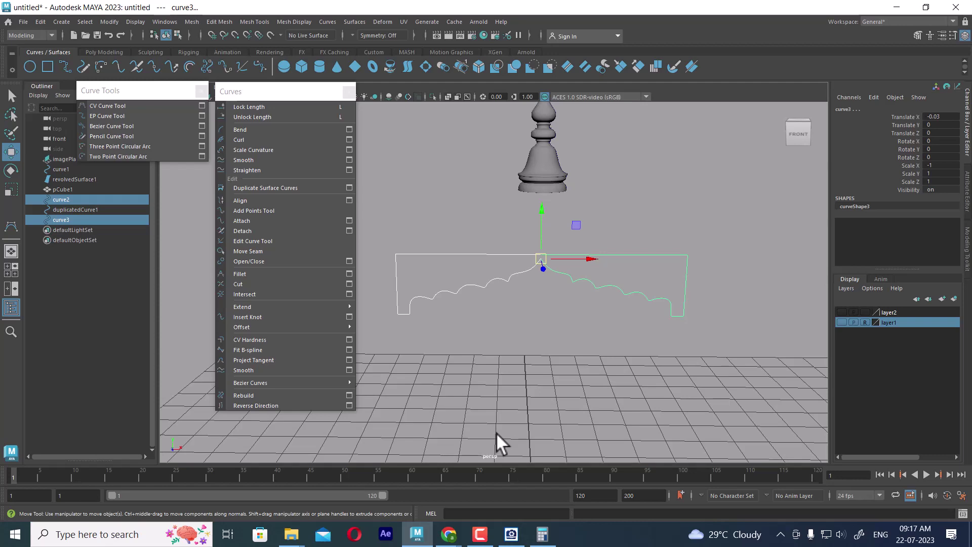
{"action": "scroll", "coordinate": [664, 342], "scroll_direction": "down", "scroll_amount": 3}
{"action": "middle_click_drag", "start_coordinate": [640, 348], "coordinate": [612, 289], "text": "alt"}
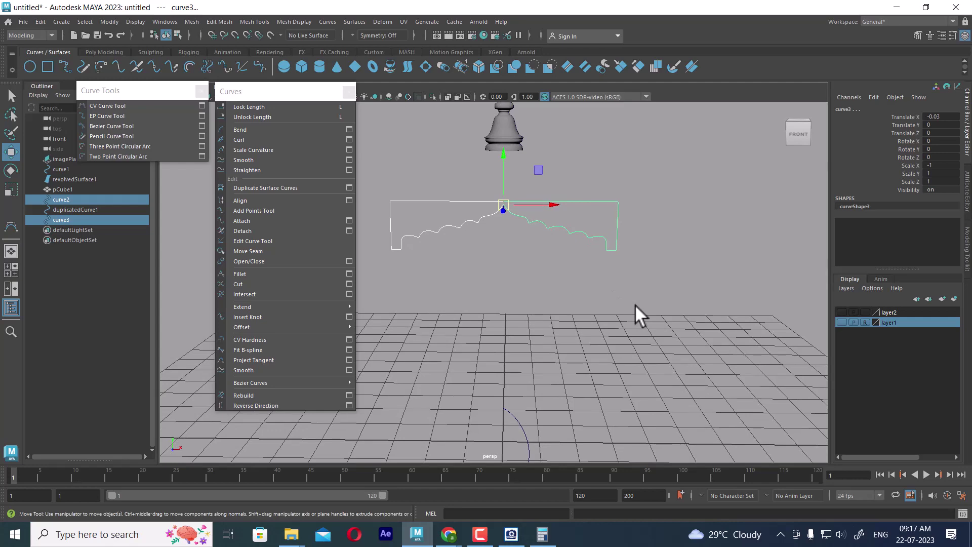
{"action": "left_click_drag", "start_coordinate": [634, 319], "coordinate": [665, 345], "text": "alt"}
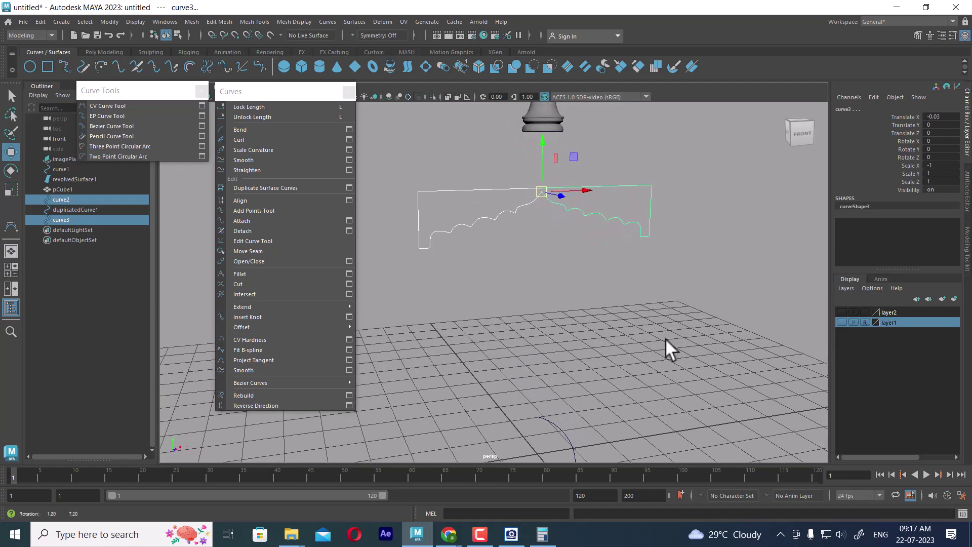
Step: Create a NURBS square at the origin as a sample of separate boundary curves
{"action": "left_click", "coordinate": [53, 21]}
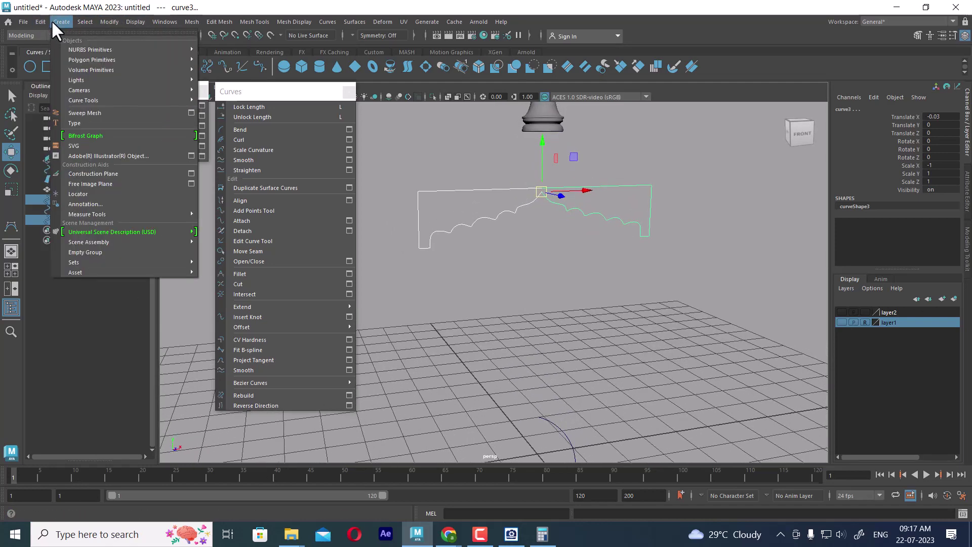
{"action": "mouse_move", "coordinate": [101, 48]}
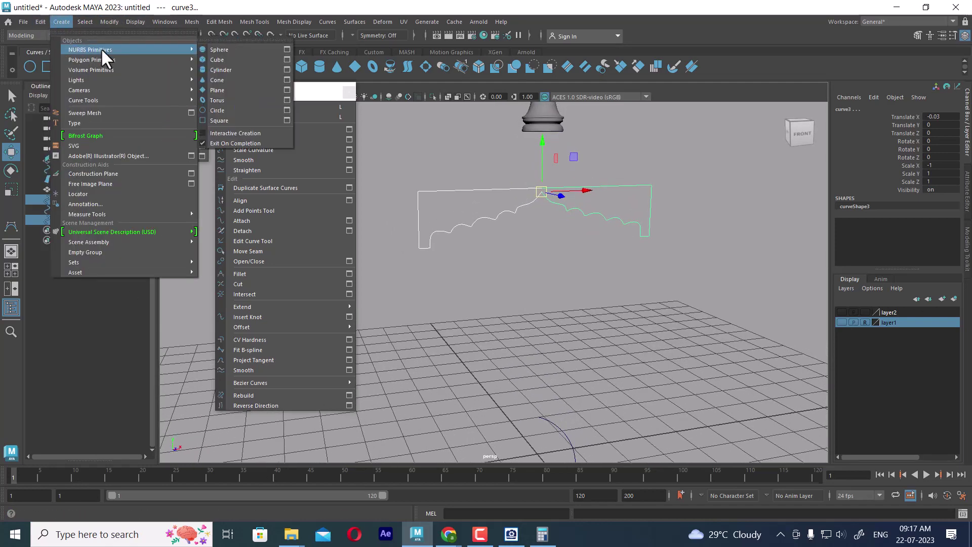
{"action": "left_click", "coordinate": [251, 123]}
Step: Delete the leftover semicircular curve that was extracted from the sphere
{"action": "left_click_drag", "start_coordinate": [592, 329], "coordinate": [643, 308], "text": "alt"}
{"action": "left_click", "coordinate": [623, 306]}
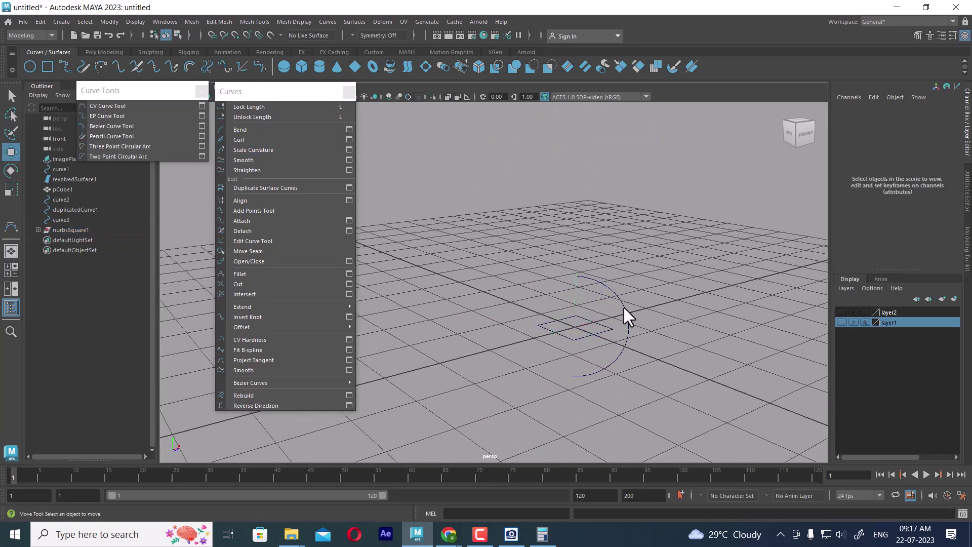
{"action": "left_click", "coordinate": [623, 305]}
{"action": "key", "text": "Delete"}
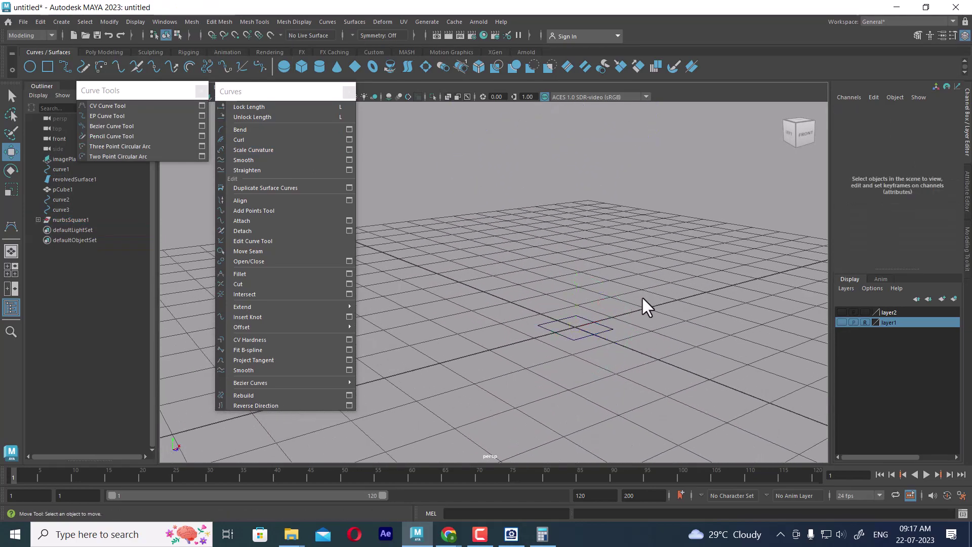
Step: Try moving two sides of the NURBS square apart, about 0.64 along Z and -0.58 along X, and undo both moves
{"action": "left_click", "coordinate": [590, 333]}
{"action": "scroll", "coordinate": [612, 312], "scroll_direction": "up", "scroll_amount": 5}
{"action": "left_click_drag", "start_coordinate": [575, 244], "coordinate": [578, 313], "text": "alt"}
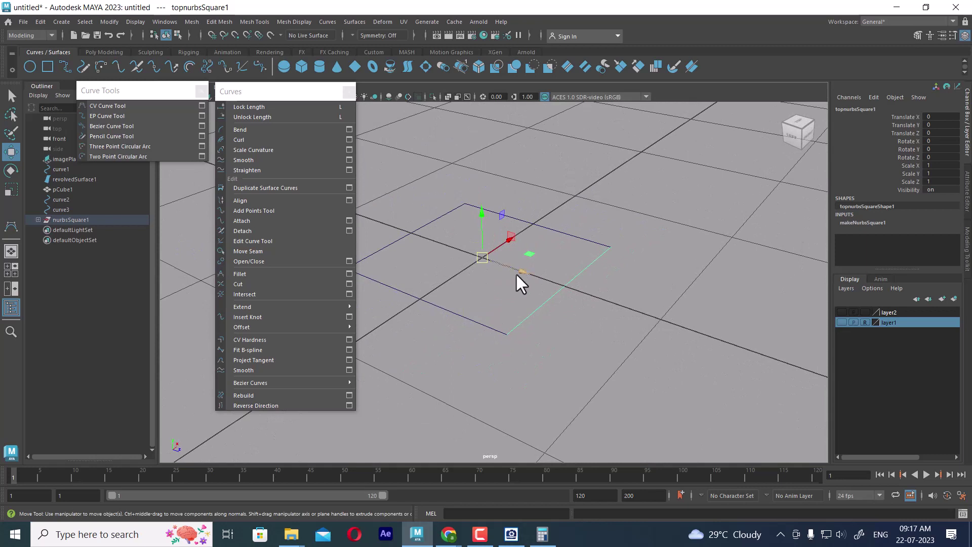
{"action": "left_click_drag", "start_coordinate": [515, 272], "coordinate": [576, 318]}
{"action": "left_click", "coordinate": [474, 321]}
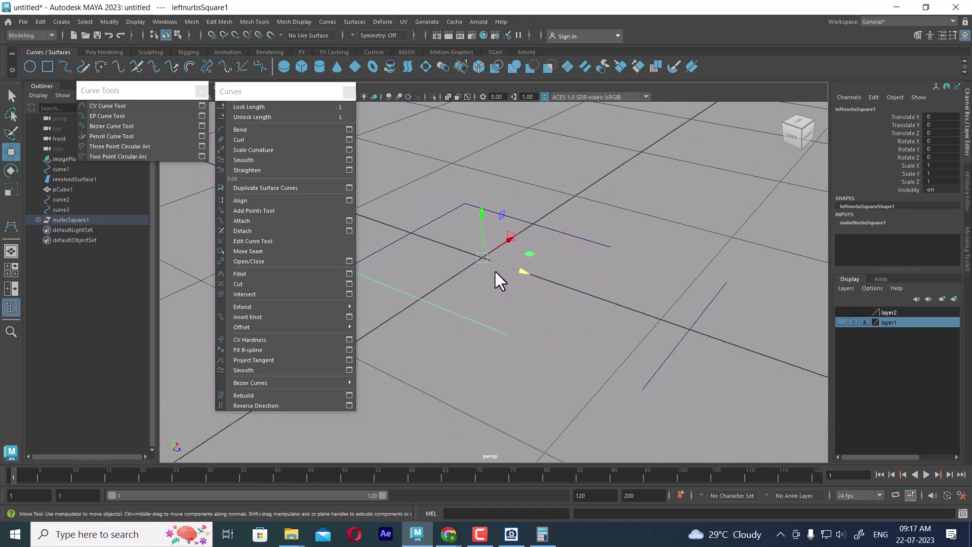
{"action": "left_click_drag", "start_coordinate": [495, 264], "coordinate": [456, 323]}
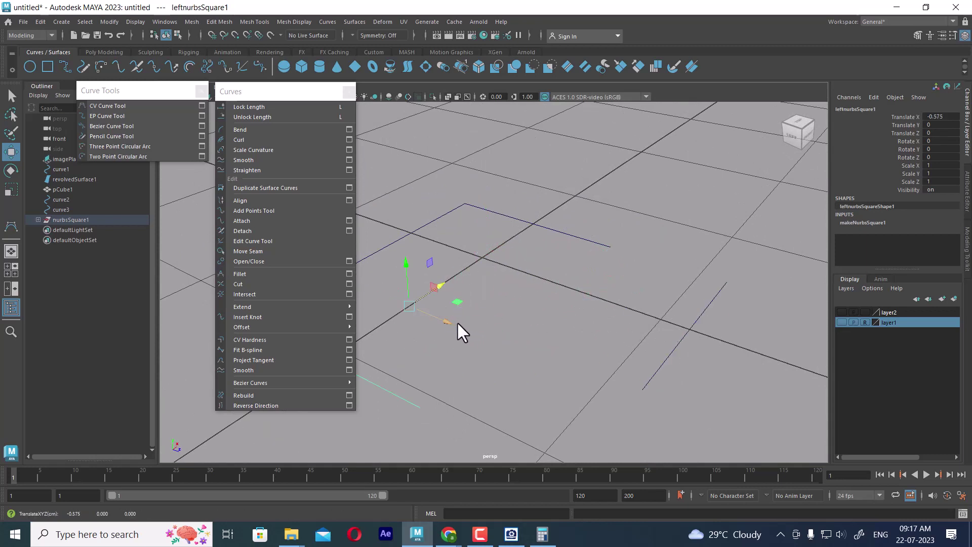
{"action": "key", "text": "ctrl+z"}
{"action": "key", "text": "ctrl+z"}
{"action": "key", "text": "ctrl+z"}
{"action": "key", "text": "ctrl+z"}
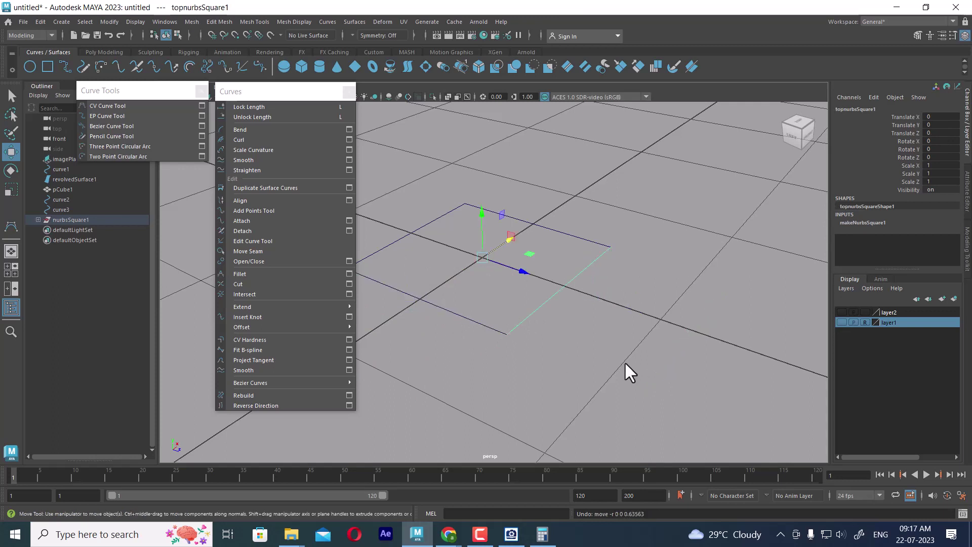
Step: Select one side curve of the NURBS square and extend the selection to its parent group nurbsSquare1
{"action": "left_click_drag", "start_coordinate": [624, 360], "coordinate": [628, 283], "text": "alt"}
{"action": "left_click", "coordinate": [563, 348]}
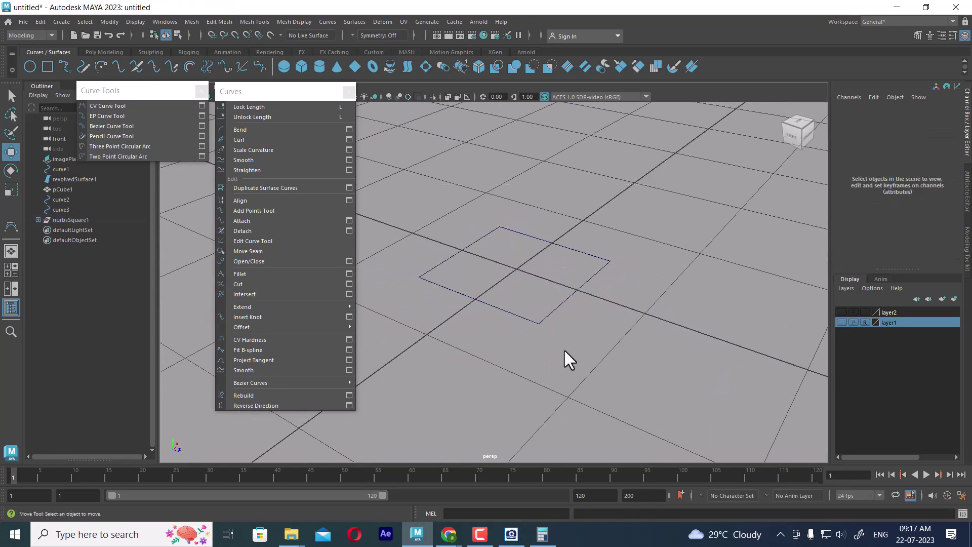
{"action": "left_click", "coordinate": [561, 310]}
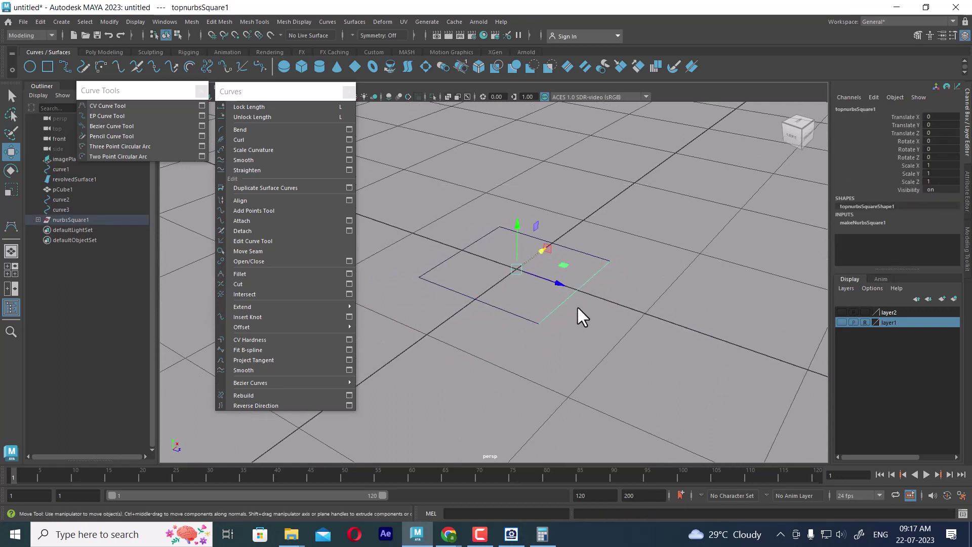
{"action": "key", "text": "Up"}
Step: Open the On-Screen Keyboard beside the square, point out the key for parent selection, and minimize the keyboard
{"action": "key", "text": "super"}
{"action": "type", "text": "key"}
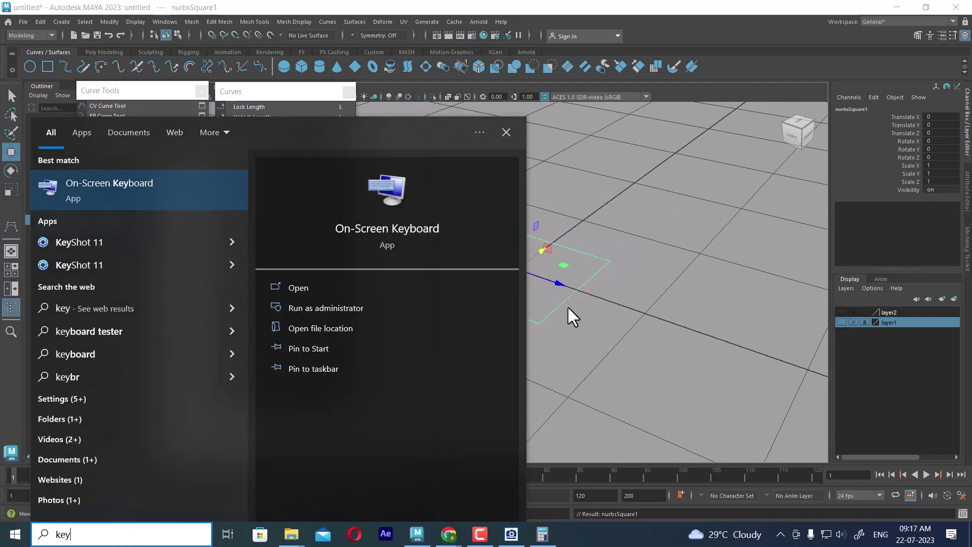
{"action": "left_click", "coordinate": [121, 193]}
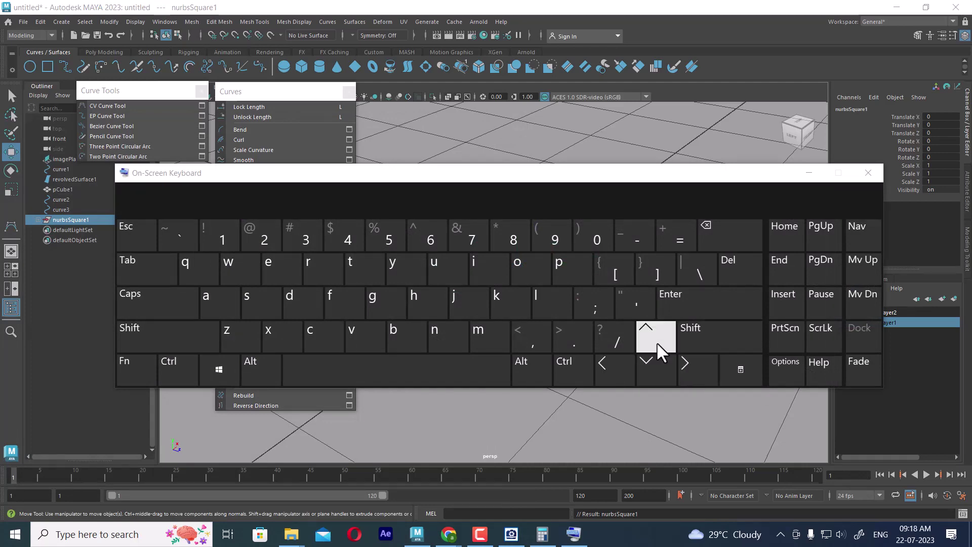
{"action": "left_click_drag", "start_coordinate": [656, 175], "coordinate": [252, 53]}
{"action": "left_click", "coordinate": [586, 284]}
{"action": "left_click", "coordinate": [280, 213]}
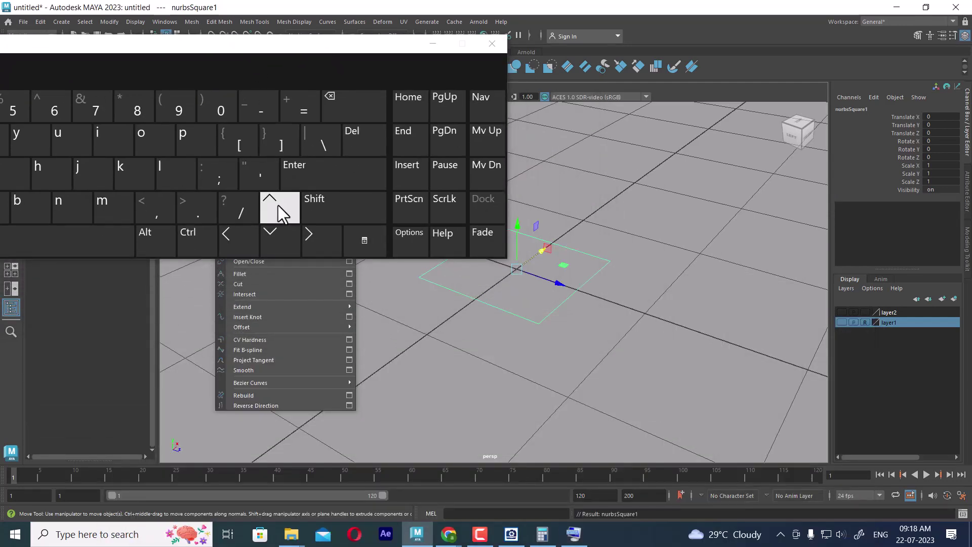
{"action": "left_click", "coordinate": [437, 44]}
Step: Compare selecting one side of the NURBS square, all four side curves together, and the parent group nurbsSquare1
{"action": "left_click", "coordinate": [590, 310]}
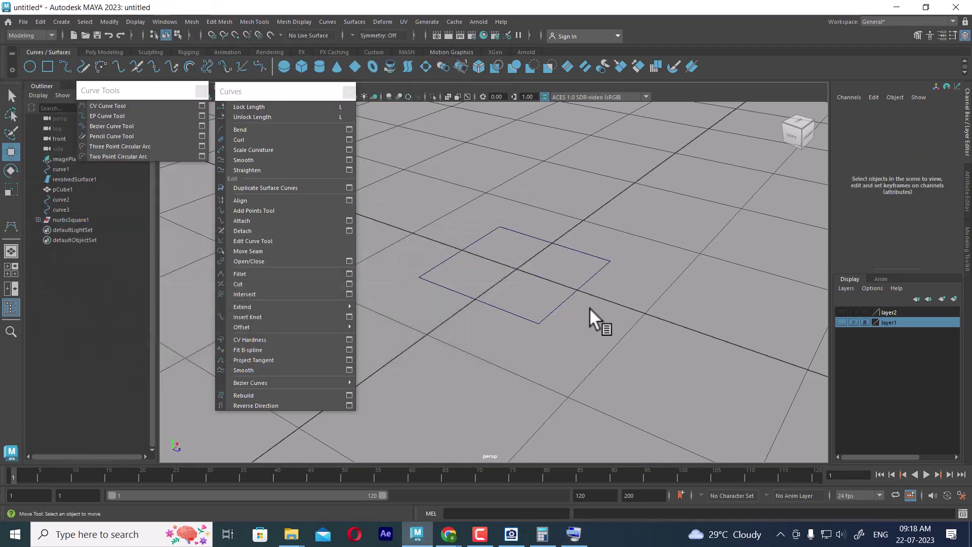
{"action": "left_click_drag", "start_coordinate": [582, 302], "coordinate": [585, 306]}
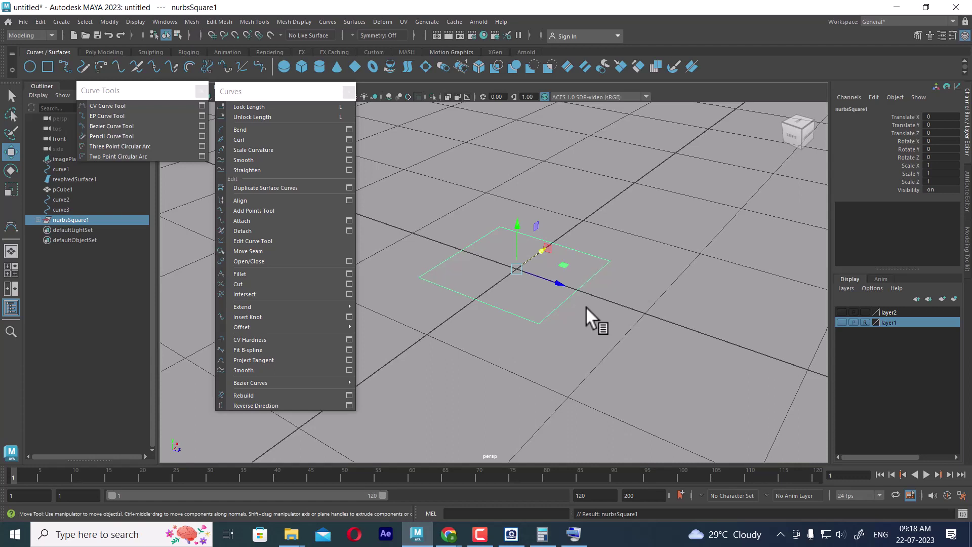
{"action": "left_click", "coordinate": [634, 298]}
{"action": "left_click_drag", "start_coordinate": [689, 192], "coordinate": [475, 450]}
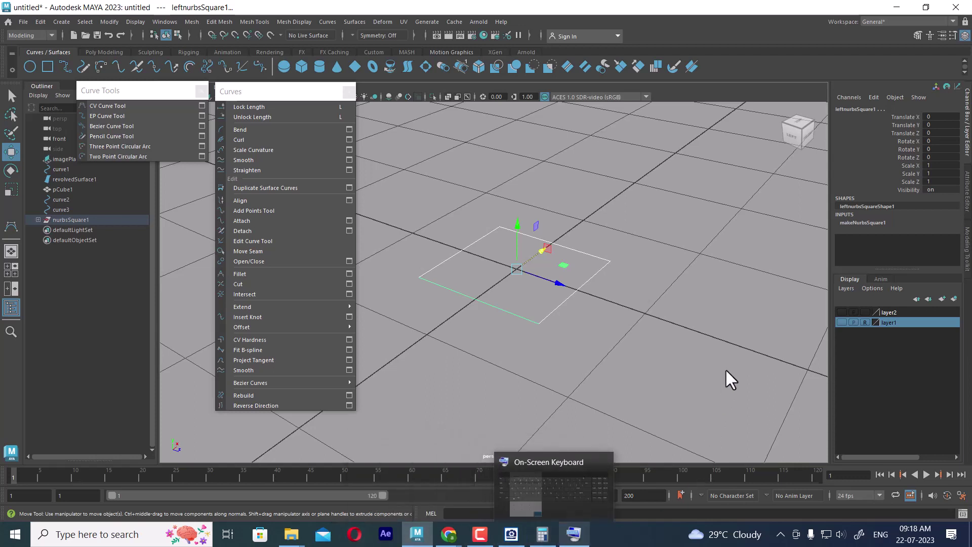
{"action": "left_click", "coordinate": [586, 308]}
{"action": "left_click", "coordinate": [568, 296]}
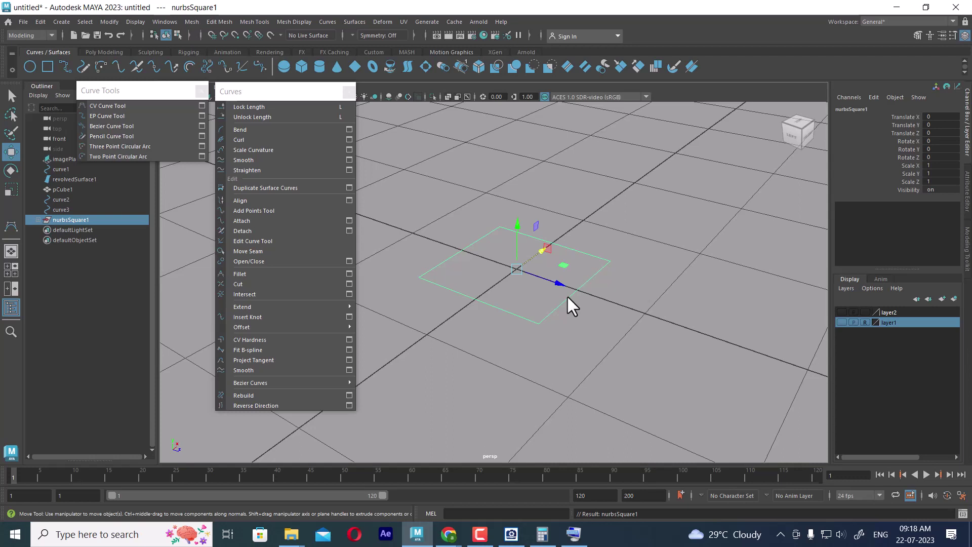
{"action": "left_click", "coordinate": [584, 295]}
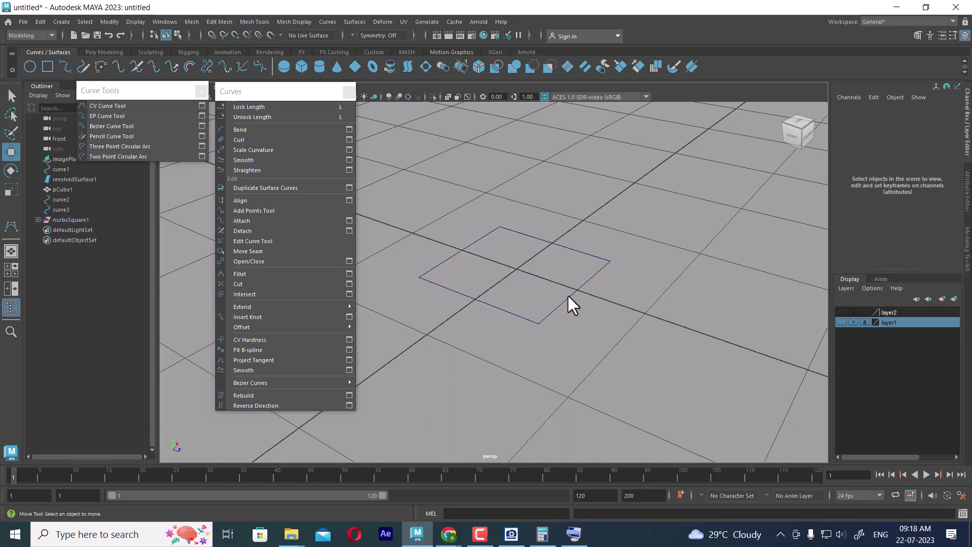
{"action": "left_click", "coordinate": [574, 299]}
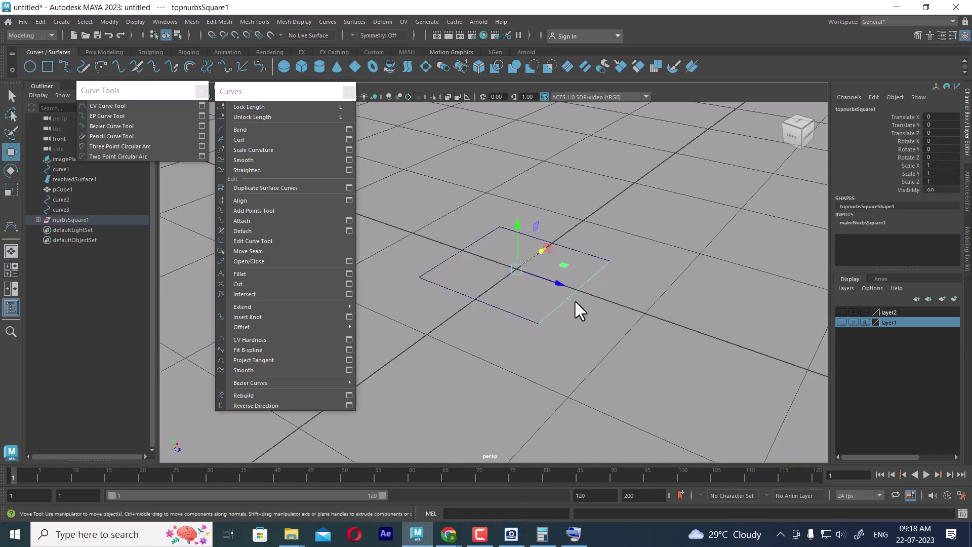
{"action": "key", "text": "Up"}
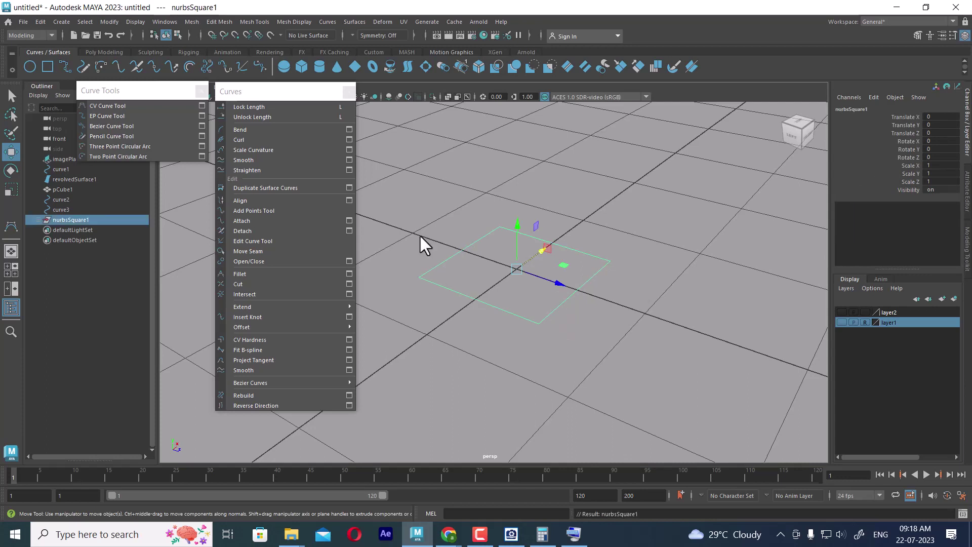
Step: Duplicate the four side curves of the NURBS square and move the copies about 1.58 along Z
{"action": "left_click", "coordinate": [497, 306]}
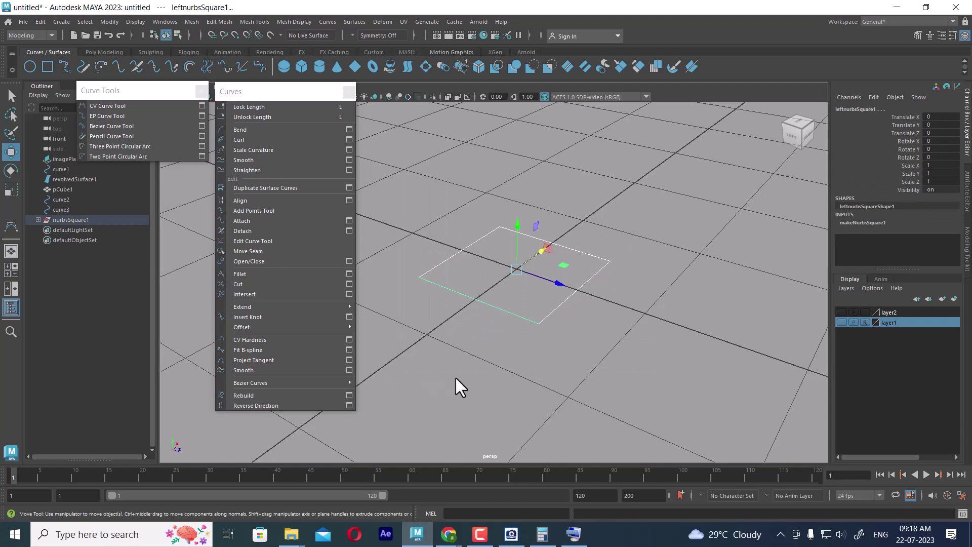
{"action": "key", "text": "ctrl+d"}
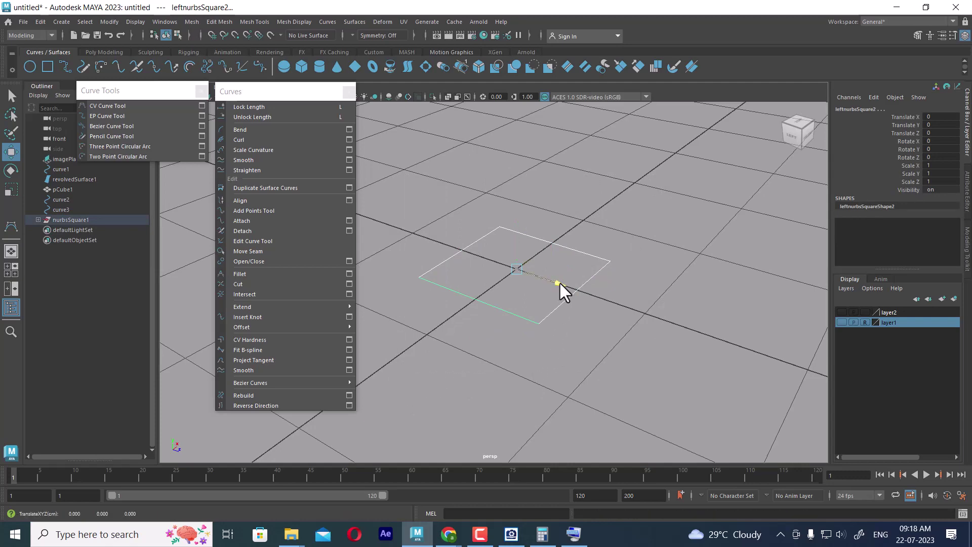
{"action": "left_click_drag", "start_coordinate": [560, 284], "coordinate": [765, 359]}
{"action": "right_click_drag", "start_coordinate": [763, 357], "coordinate": [602, 355], "text": "alt"}
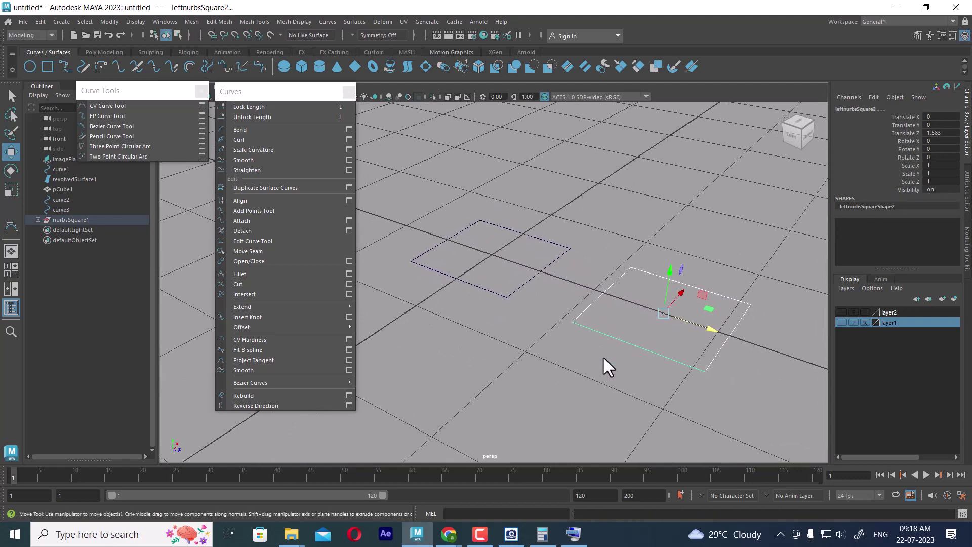
Step: Create a planar surface from the duplicated square curves with cubic degree, complete curve range and NURBS output
{"action": "left_click", "coordinate": [355, 22]}
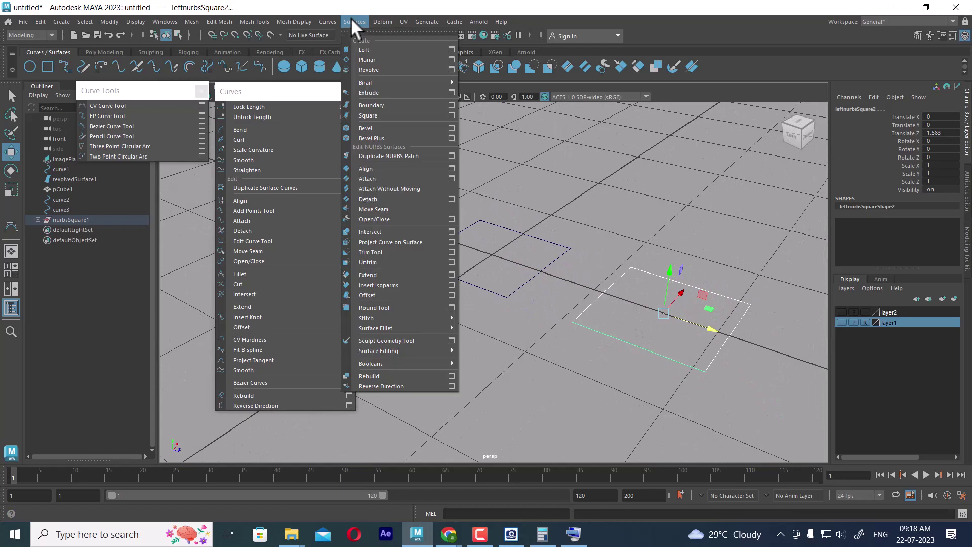
{"action": "left_click", "coordinate": [451, 59]}
{"action": "left_click", "coordinate": [887, 289]}
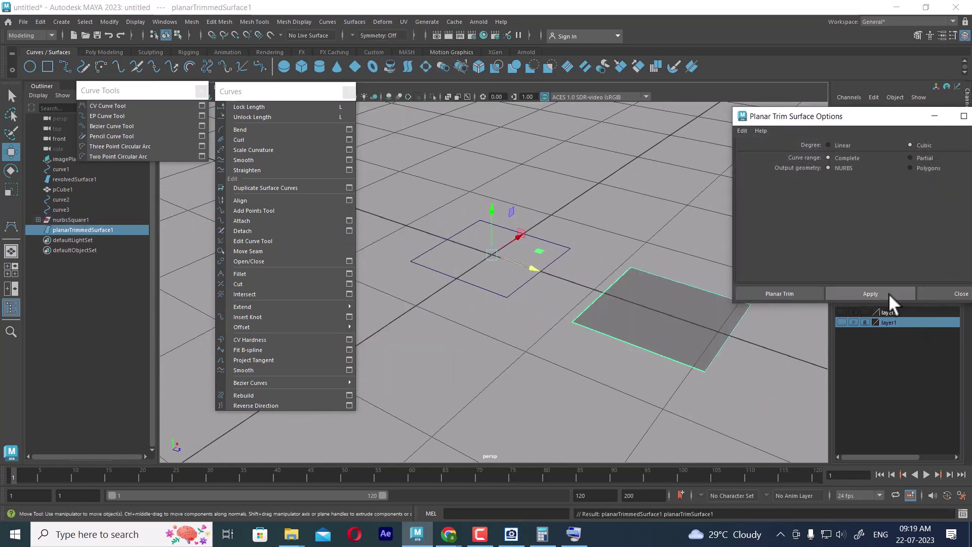
{"action": "left_click", "coordinate": [760, 380]}
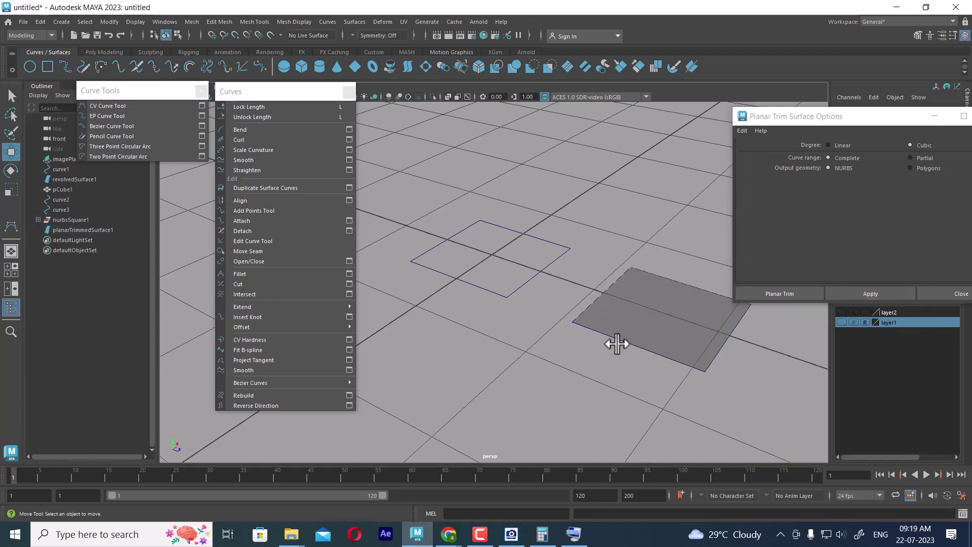
Step: Create a planar surface from the parent group nurbsSquare1 using the same Planar options
{"action": "left_click", "coordinate": [538, 276]}
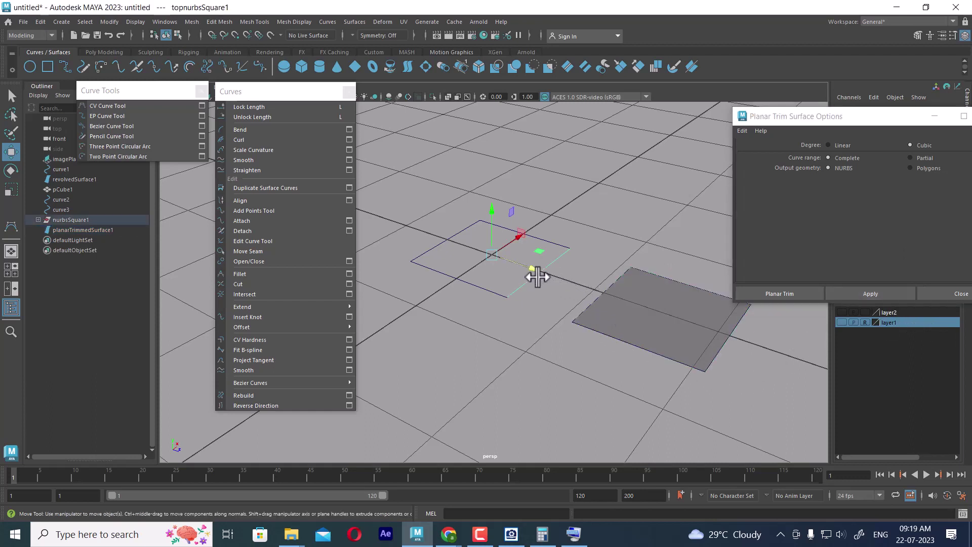
{"action": "key", "text": "Up"}
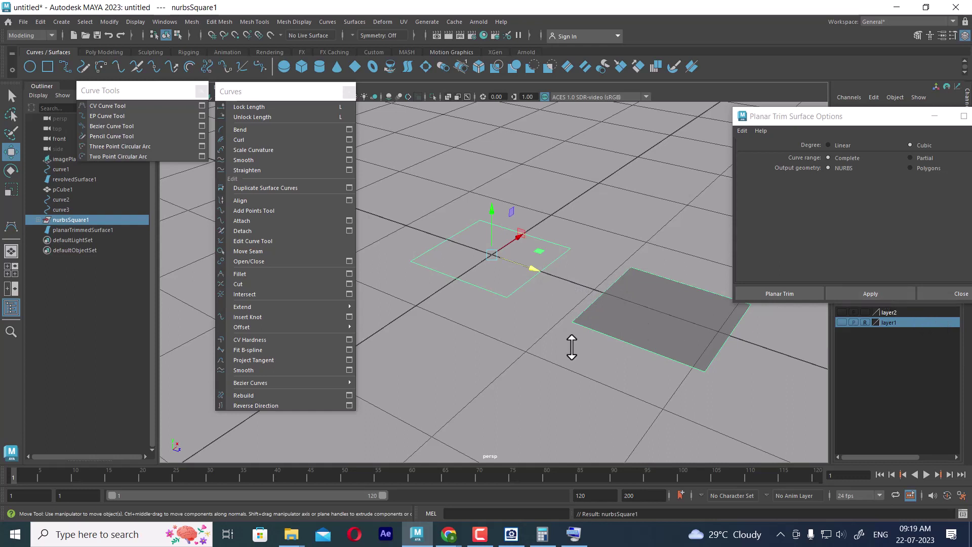
{"action": "left_click", "coordinate": [886, 292]}
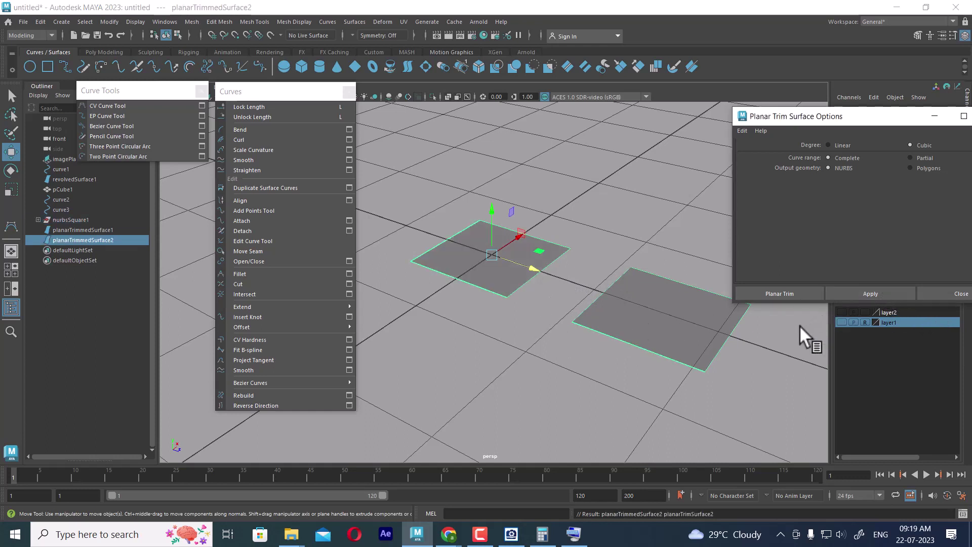
{"action": "left_click", "coordinate": [706, 379]}
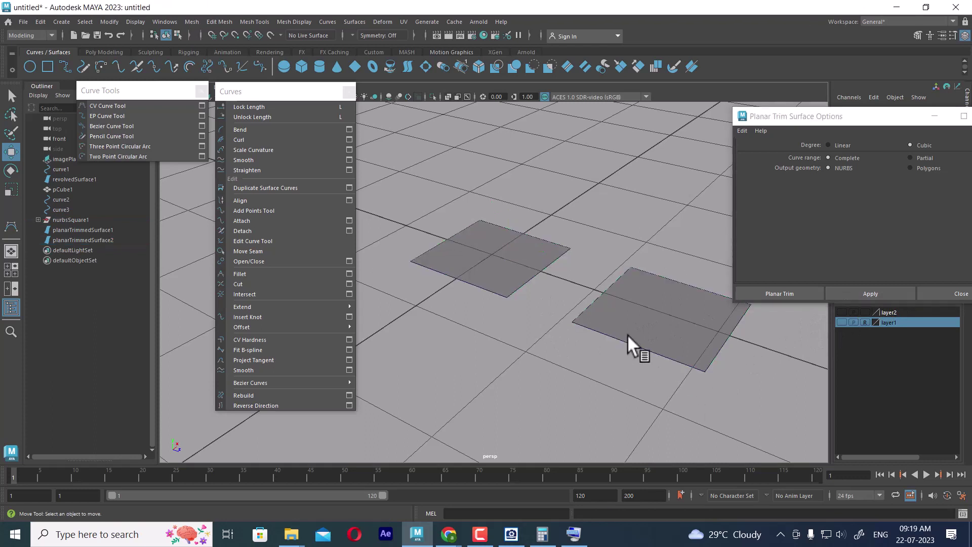
Step: Delete both sample planar surfaces, keeping the square curves
{"action": "left_click", "coordinate": [609, 282]}
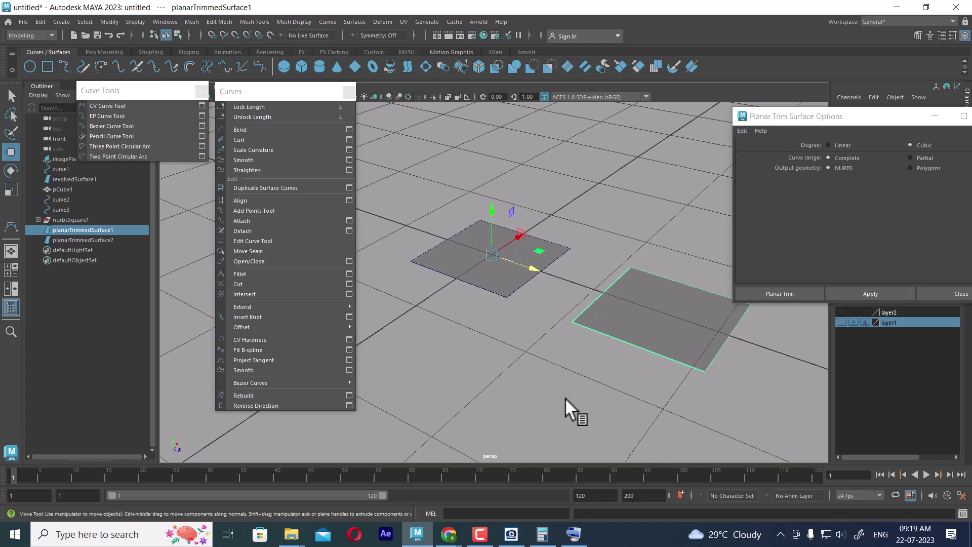
{"action": "left_click", "coordinate": [521, 298]}
{"action": "left_click", "coordinate": [523, 280]}
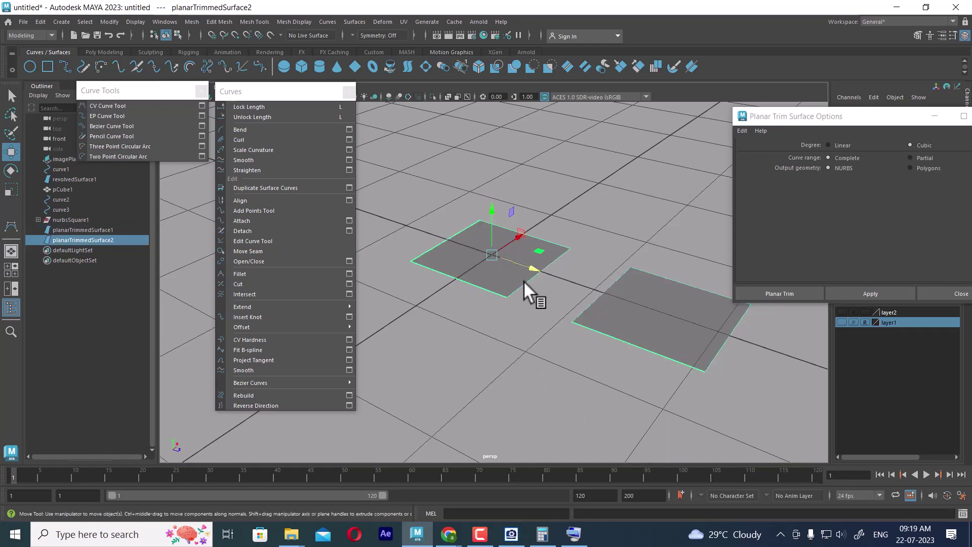
{"action": "left_click", "coordinate": [633, 309]}
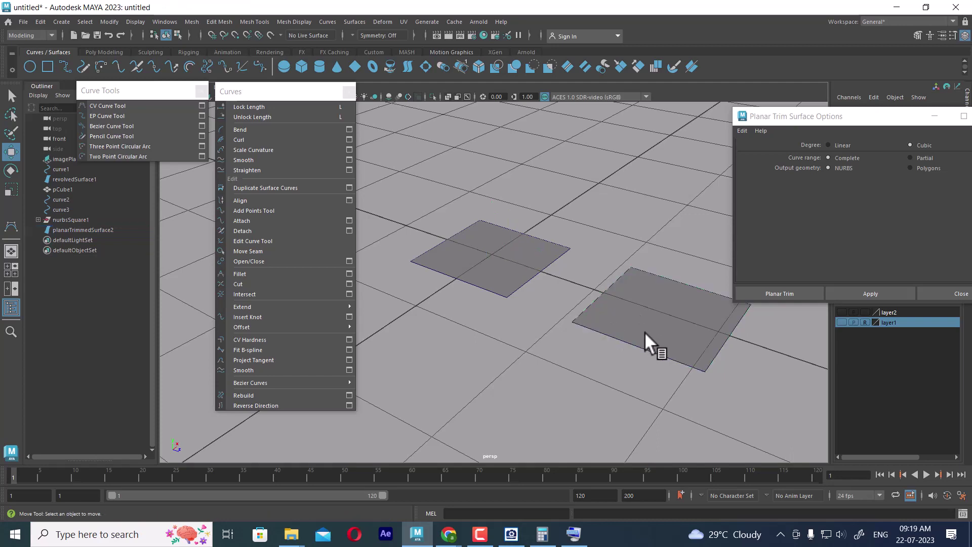
{"action": "key", "text": "Delete"}
{"action": "left_click_drag", "start_coordinate": [562, 308], "coordinate": [610, 338], "text": "alt"}
Step: Select the four curves of the duplicated square and scale them up uniformly by about 1.18
{"action": "left_click_drag", "start_coordinate": [516, 182], "coordinate": [734, 400]}
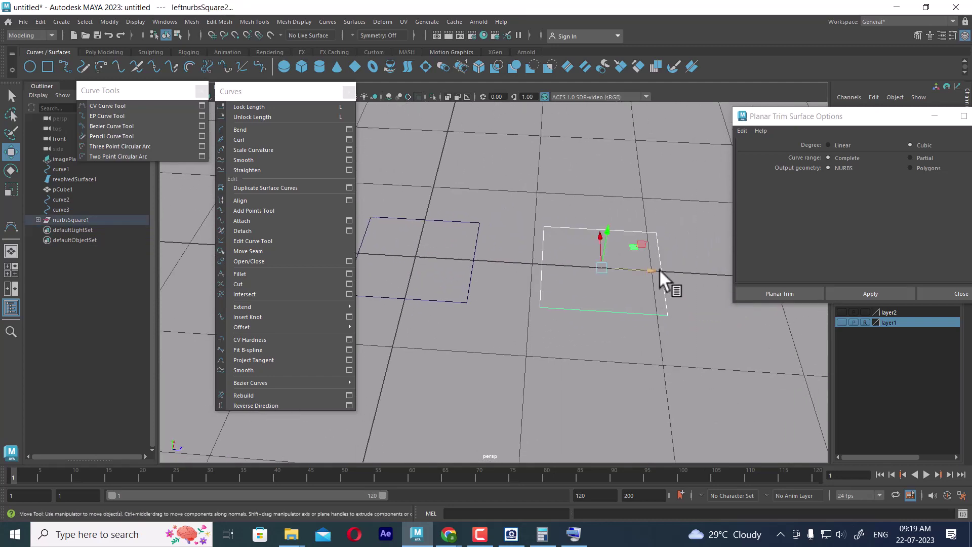
{"action": "left_click_drag", "start_coordinate": [659, 269], "coordinate": [633, 318]}
{"action": "key", "text": "r"}
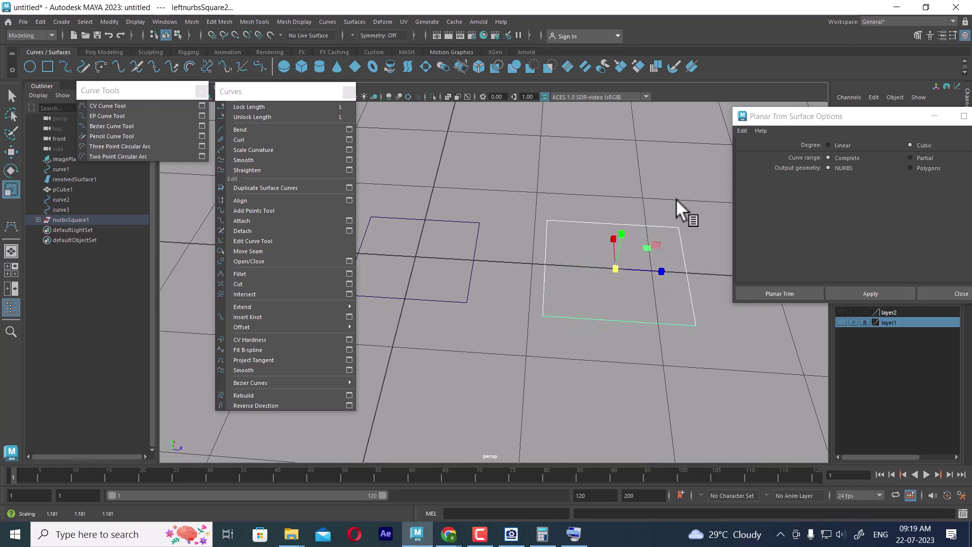
{"action": "left_click_drag", "start_coordinate": [660, 274], "coordinate": [632, 284], "text": "alt"}
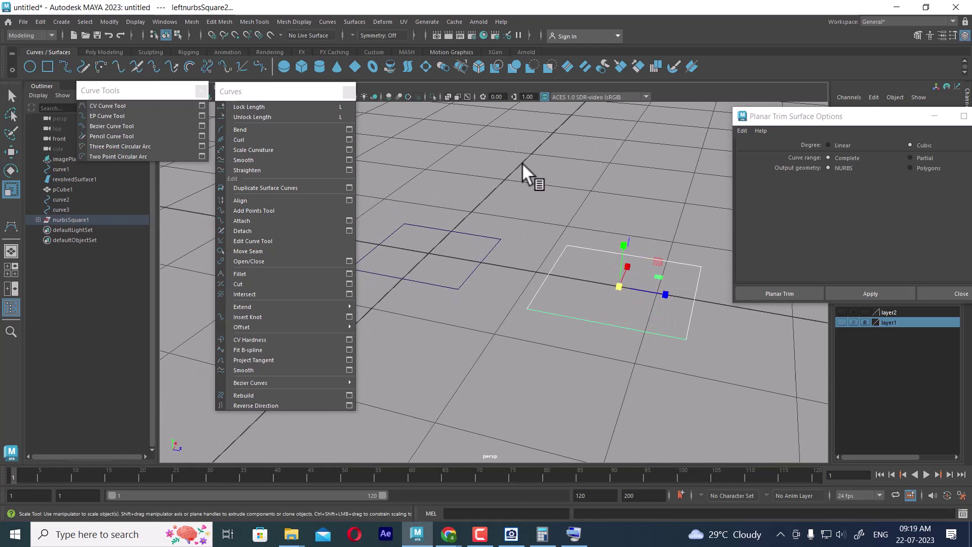
Step: Try scaling curves of both squares together by about 1.51, and undo the scaling
{"action": "left_click_drag", "start_coordinate": [539, 172], "coordinate": [348, 326], "text": "shift"}
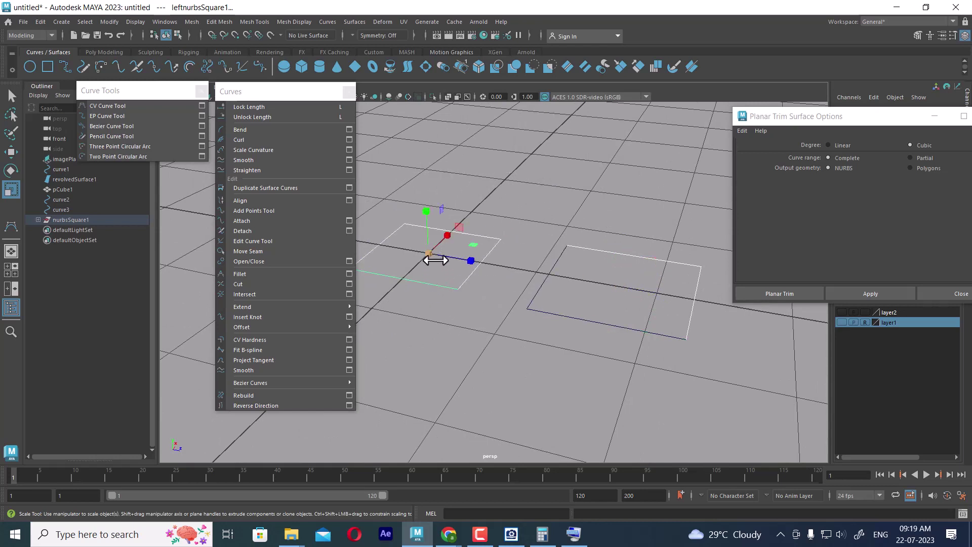
{"action": "left_click_drag", "start_coordinate": [430, 254], "coordinate": [472, 261]}
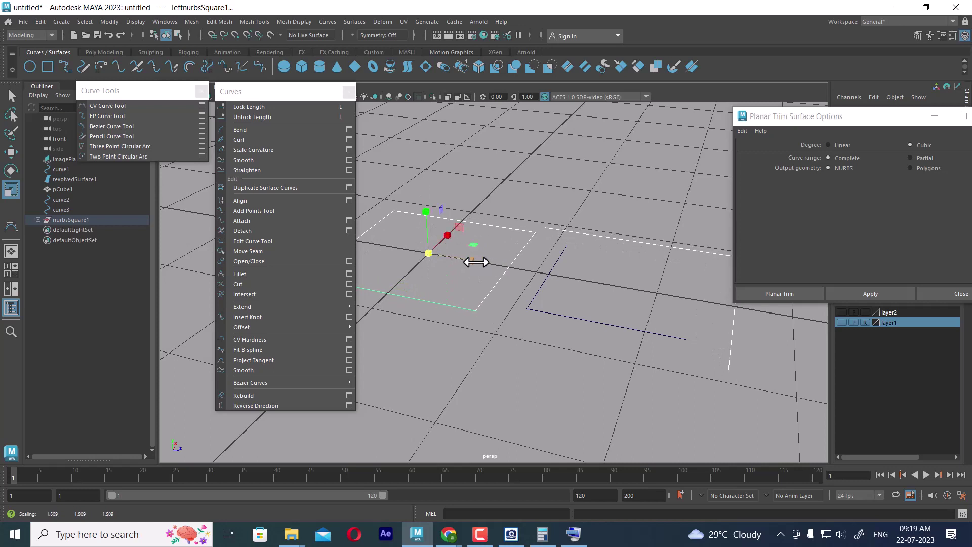
{"action": "key", "text": "ctrl+z"}
{"action": "left_click", "coordinate": [503, 306]}
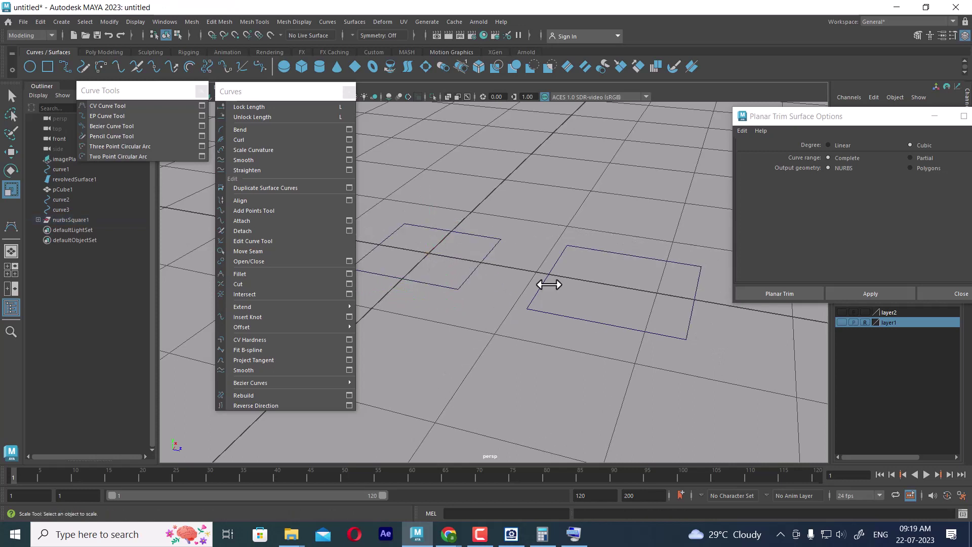
Step: Check which curves the parent group nurbsSquare1 contains, and delete the four curves of the duplicated square
{"action": "left_click", "coordinate": [476, 265]}
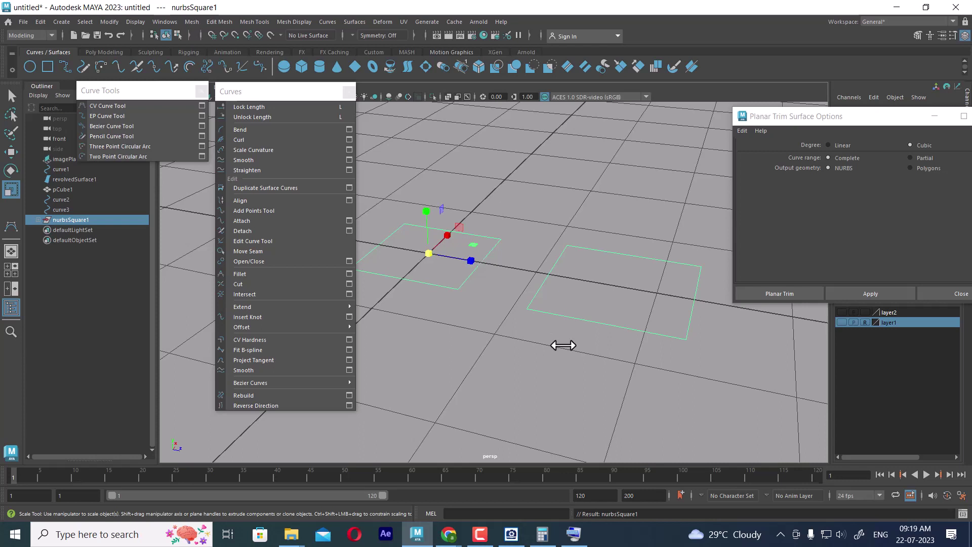
{"action": "left_click", "coordinate": [563, 384]}
{"action": "left_click_drag", "start_coordinate": [536, 230], "coordinate": [721, 416]}
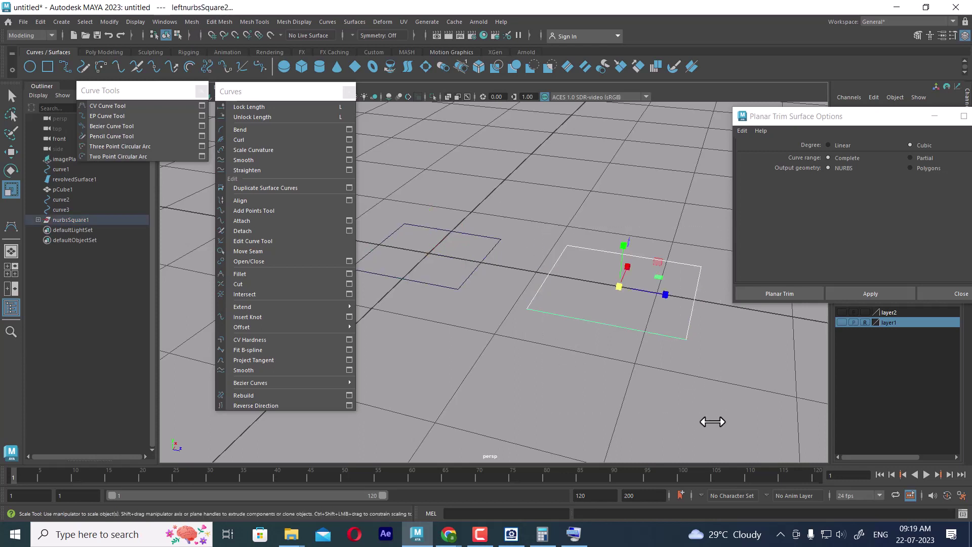
{"action": "left_click", "coordinate": [698, 424]}
Step: Fill the whole nurbsSquare1 group with a planar trimmed NURBS surface, and delete the surface while keeping the curves
{"action": "left_click", "coordinate": [478, 263]}
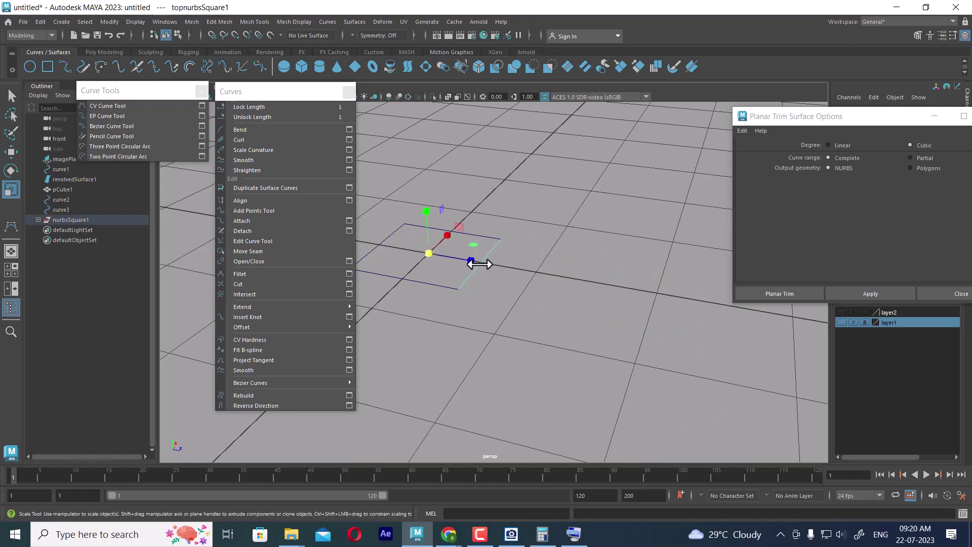
{"action": "key", "text": "Up"}
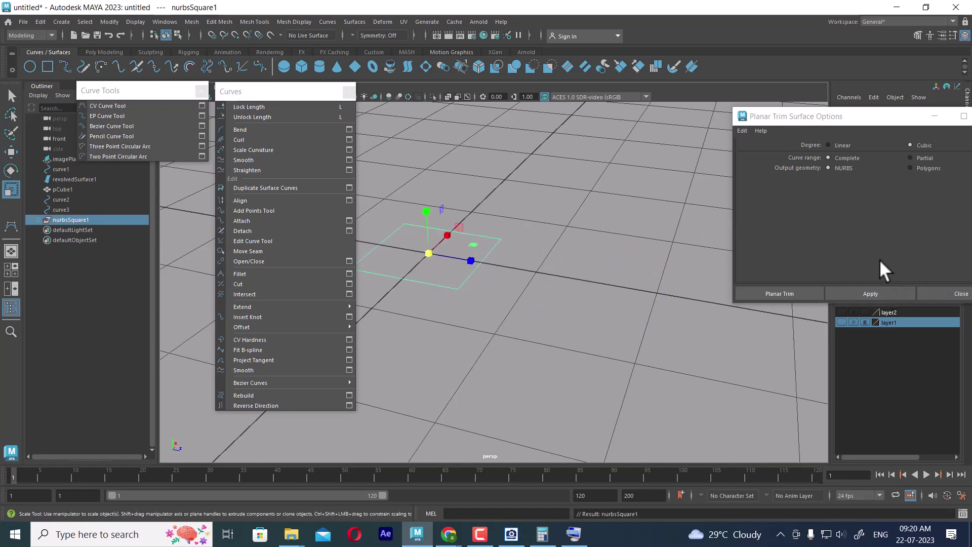
{"action": "left_click", "coordinate": [868, 293]}
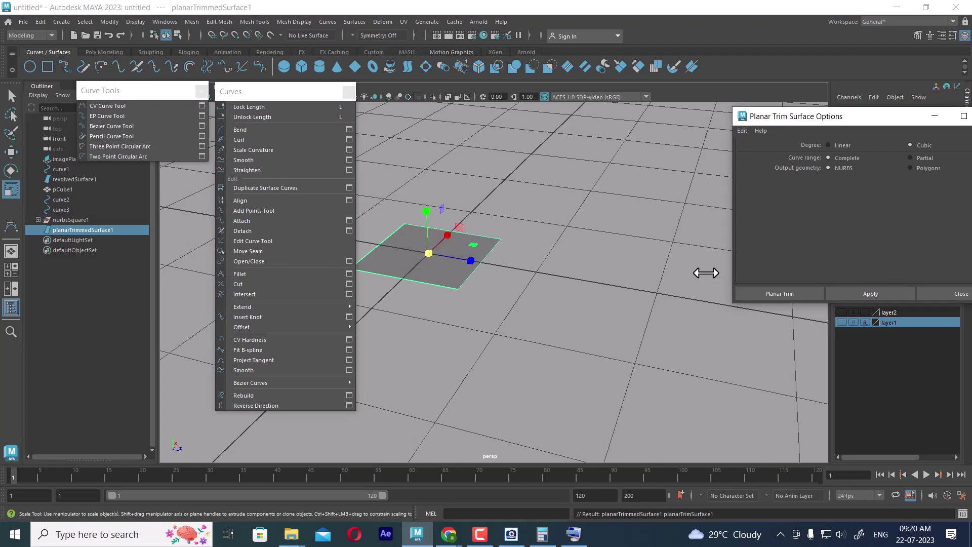
{"action": "left_click", "coordinate": [554, 285]}
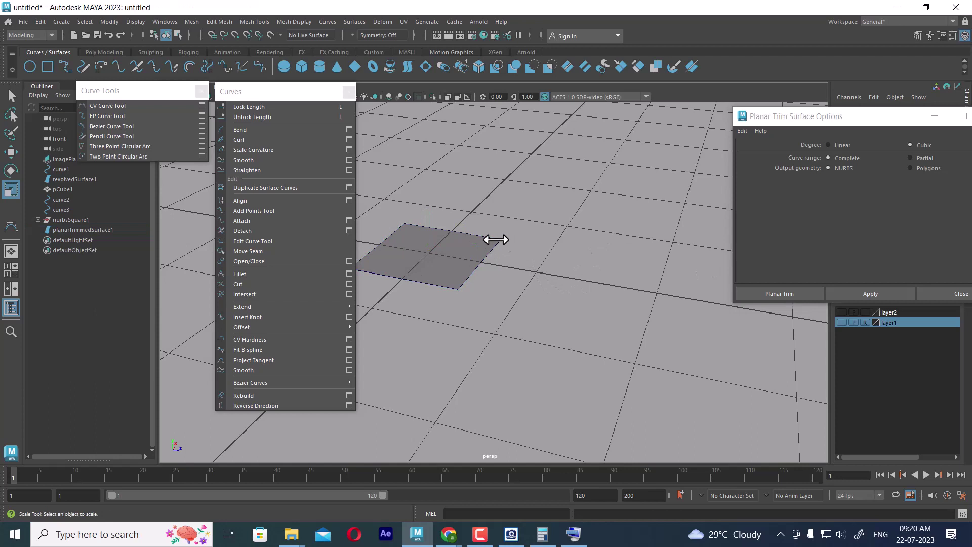
{"action": "left_click", "coordinate": [493, 240]}
{"action": "key", "text": "Delete"}
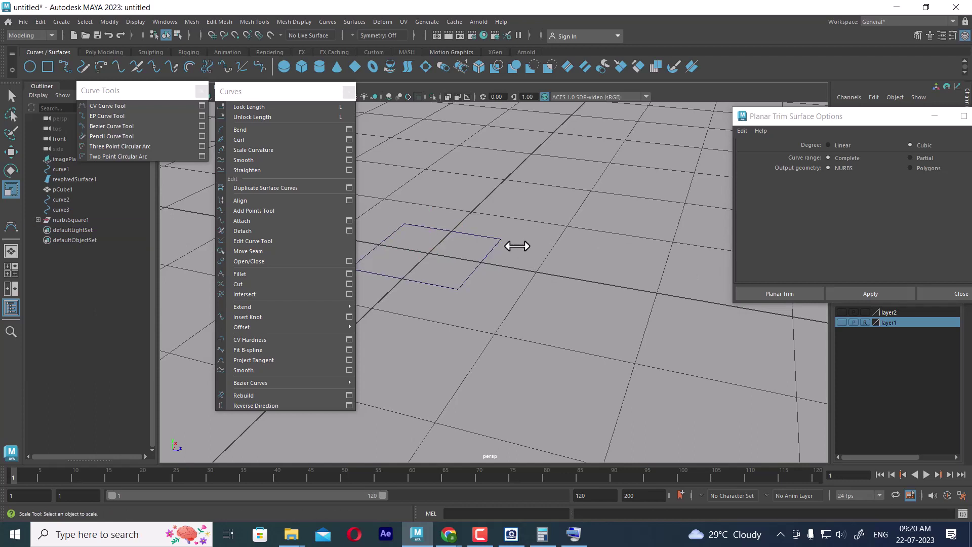
Step: Open a gap at one corner of the square by moving an edge curve's end vertex about 0.12 inward along X
{"action": "left_click", "coordinate": [489, 253]}
{"action": "right_click_drag", "start_coordinate": [571, 221], "coordinate": [511, 221]}
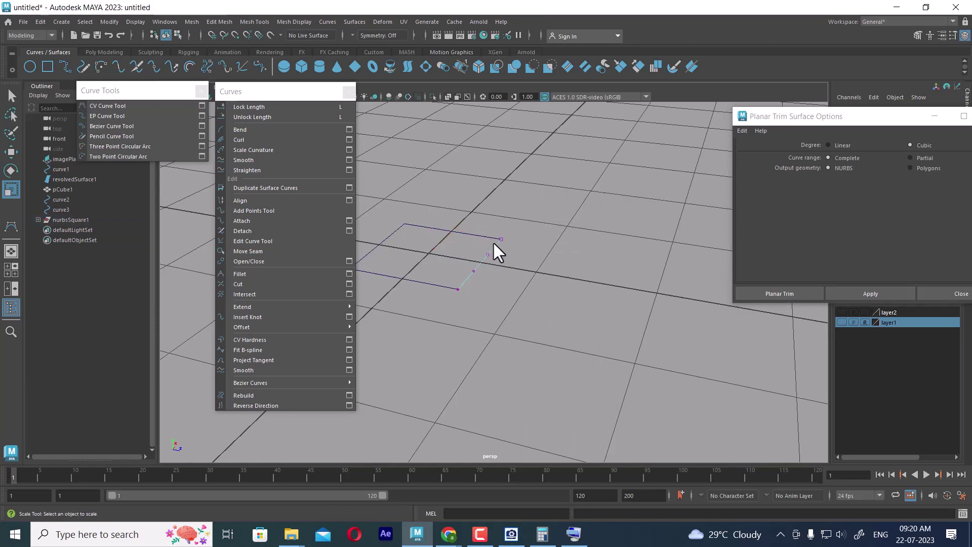
{"action": "left_click", "coordinate": [501, 238]}
{"action": "left_click_drag", "start_coordinate": [567, 253], "coordinate": [498, 258], "text": "alt"}
{"action": "key", "text": "w"}
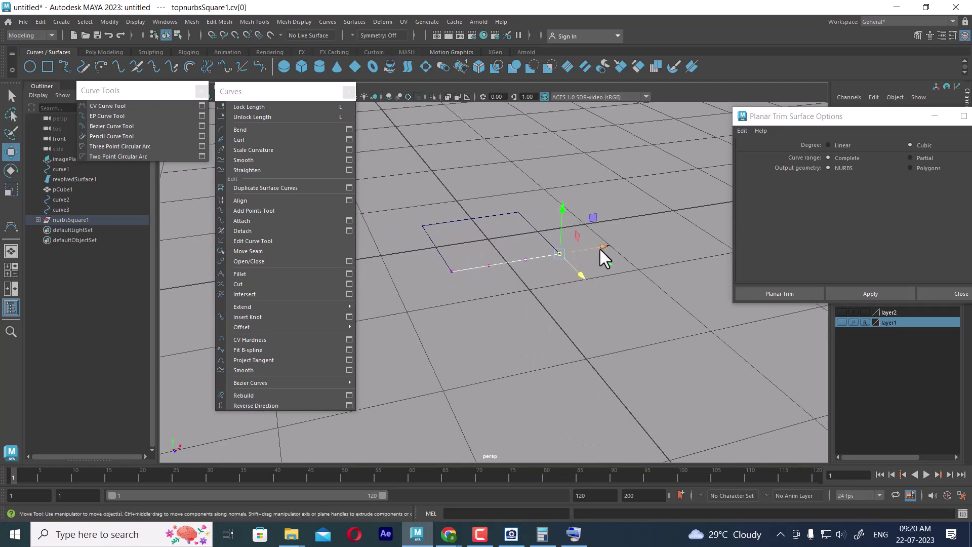
{"action": "left_click_drag", "start_coordinate": [600, 247], "coordinate": [590, 248]}
{"action": "right_click_drag", "start_coordinate": [714, 181], "coordinate": [715, 181]}
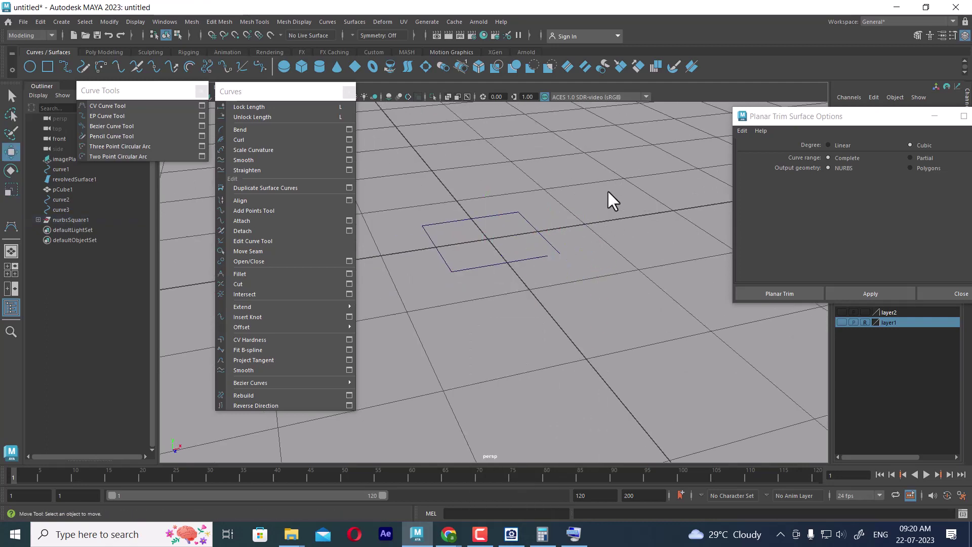
Step: Try to fill the open square with a planar trimmed surface, and undo both the surface and the vertex move
{"action": "left_click", "coordinate": [869, 293]}
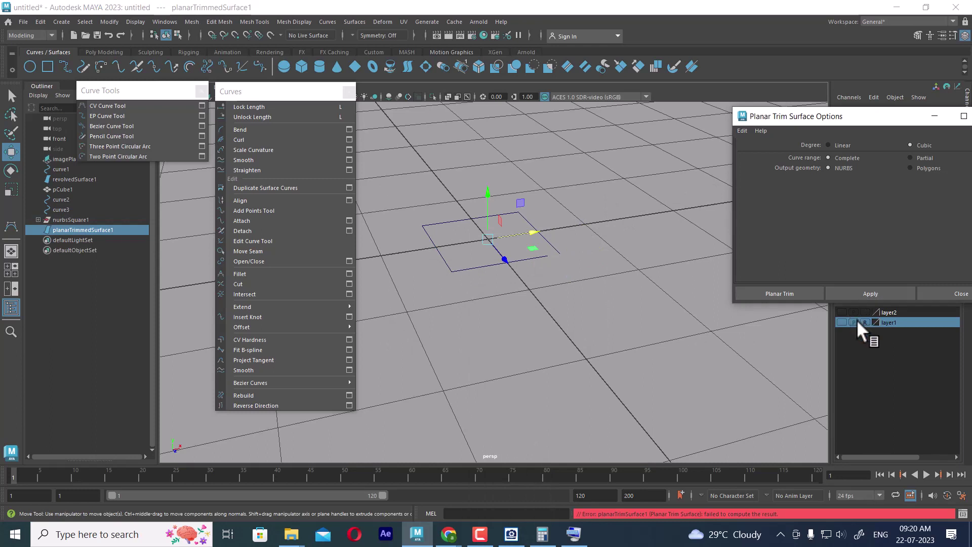
{"action": "key", "text": "ctrl+z"}
{"action": "key", "text": "ctrl+z"}
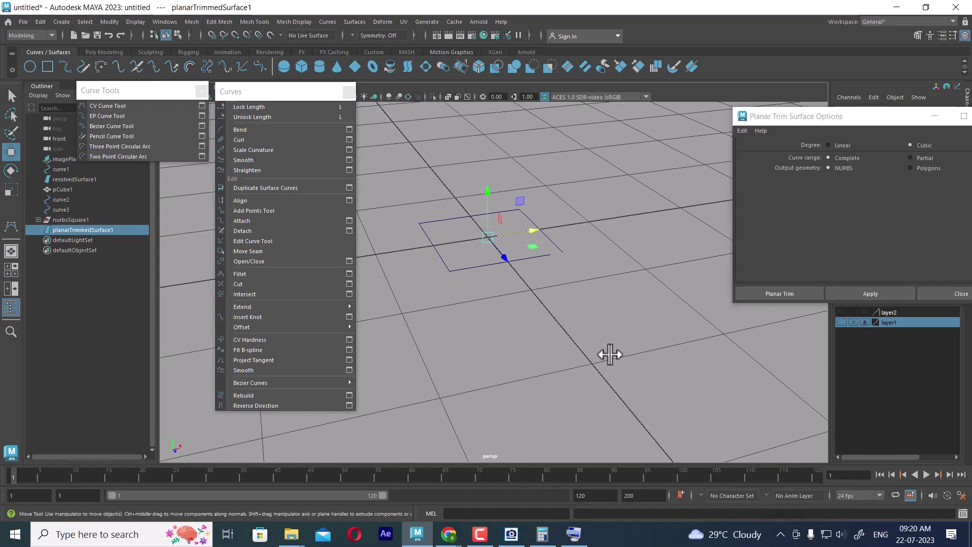
{"action": "key", "text": "ctrl+z"}
{"action": "key", "text": "ctrl+z"}
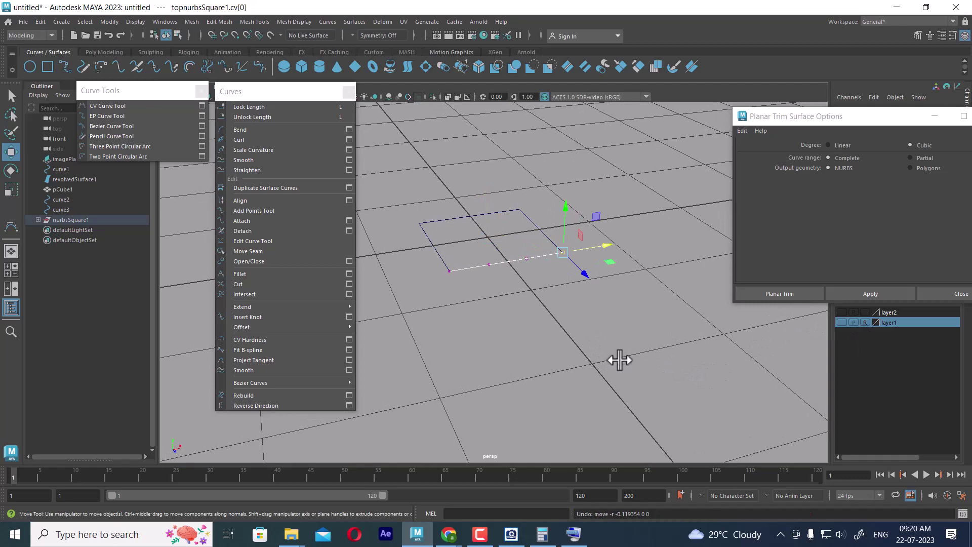
Step: Close the Planar Trim options, select the whole nurbsSquare1 group, and open the Attach Curves options
{"action": "left_click", "coordinate": [935, 296]}
{"action": "left_click_drag", "start_coordinate": [592, 311], "coordinate": [625, 323], "text": "alt"}
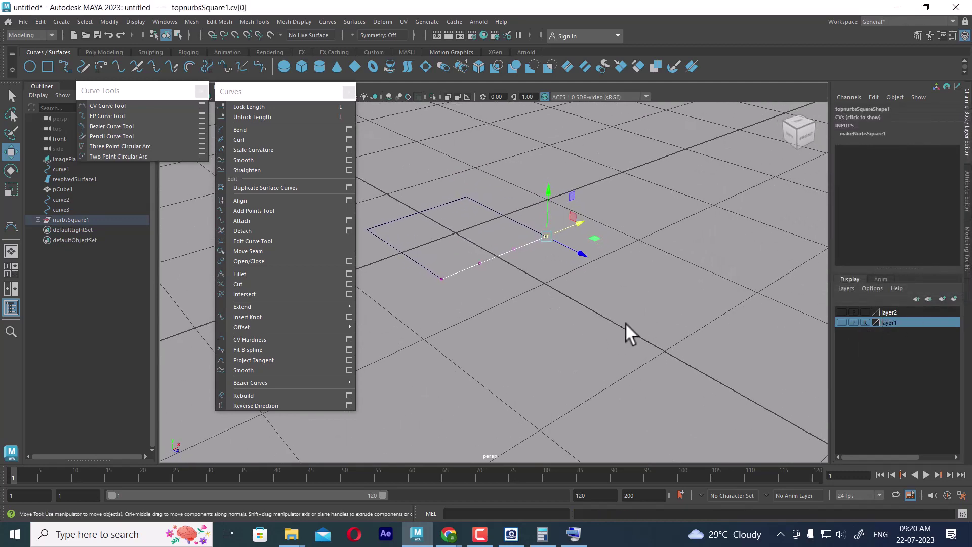
{"action": "left_click", "coordinate": [625, 323]}
{"action": "left_click", "coordinate": [503, 253]}
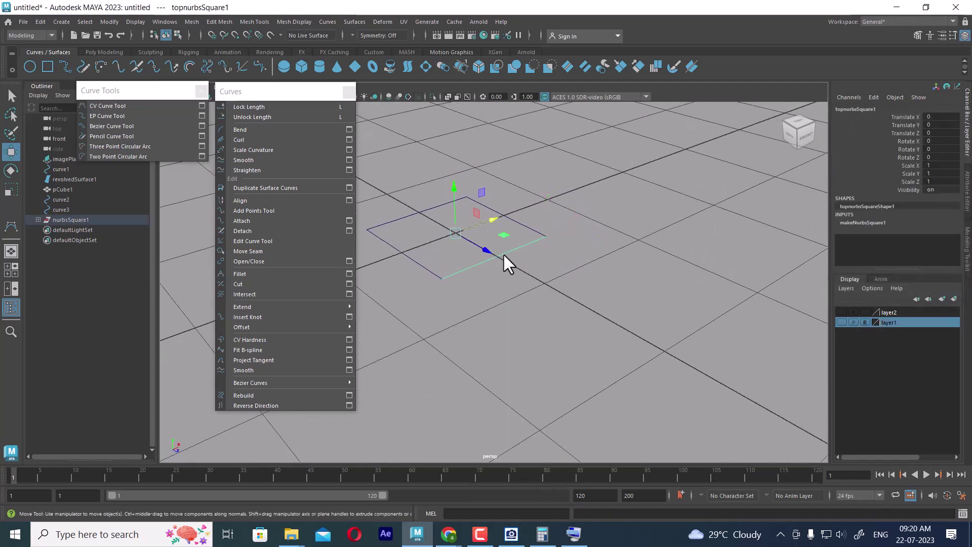
{"action": "key", "text": "Up"}
{"action": "middle_click_drag", "start_coordinate": [528, 292], "coordinate": [593, 332], "text": "alt"}
{"action": "left_click_drag", "start_coordinate": [593, 332], "coordinate": [612, 342], "text": "alt"}
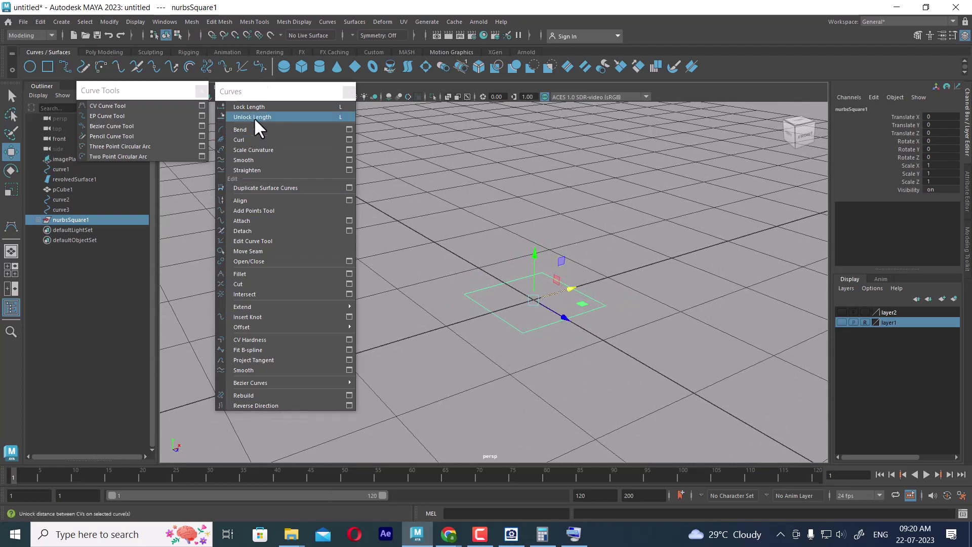
{"action": "left_click", "coordinate": [349, 220]}
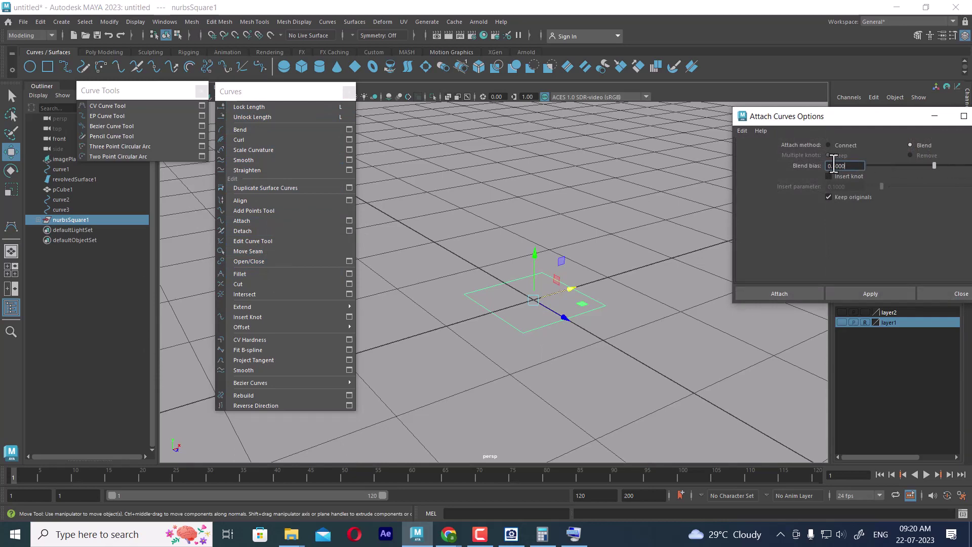
Step: Duplicate the nurbsSquare1 group and move the copy along X, clear of the original square
{"action": "middle_click_drag", "start_coordinate": [575, 290], "coordinate": [560, 305], "text": "alt"}
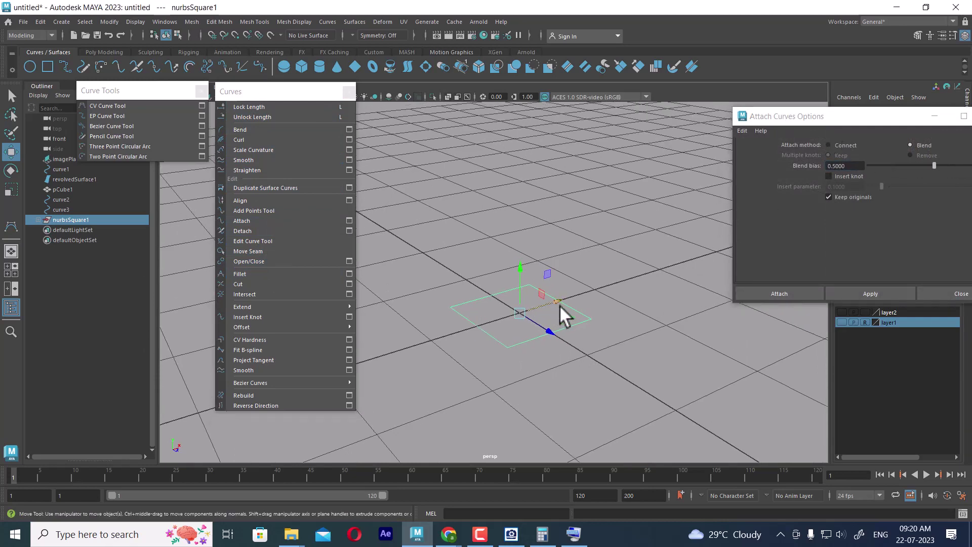
{"action": "key", "text": "ctrl+d"}
{"action": "left_click_drag", "start_coordinate": [555, 304], "coordinate": [632, 279]}
Step: Close the floating Curve Tools window and move the Curves window aside to clear the viewport
{"action": "left_click", "coordinate": [142, 90]}
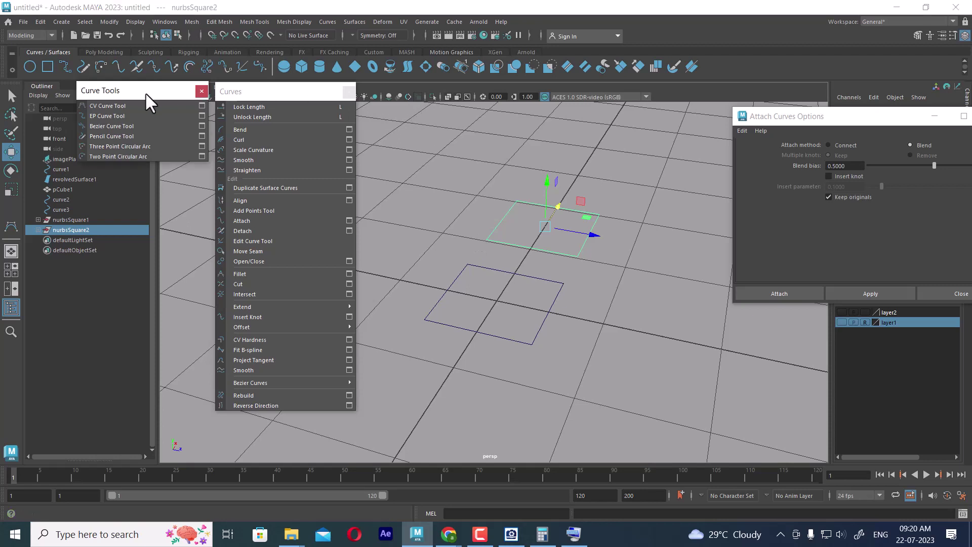
{"action": "left_click", "coordinate": [201, 91]}
{"action": "left_click_drag", "start_coordinate": [263, 93], "coordinate": [125, 120]}
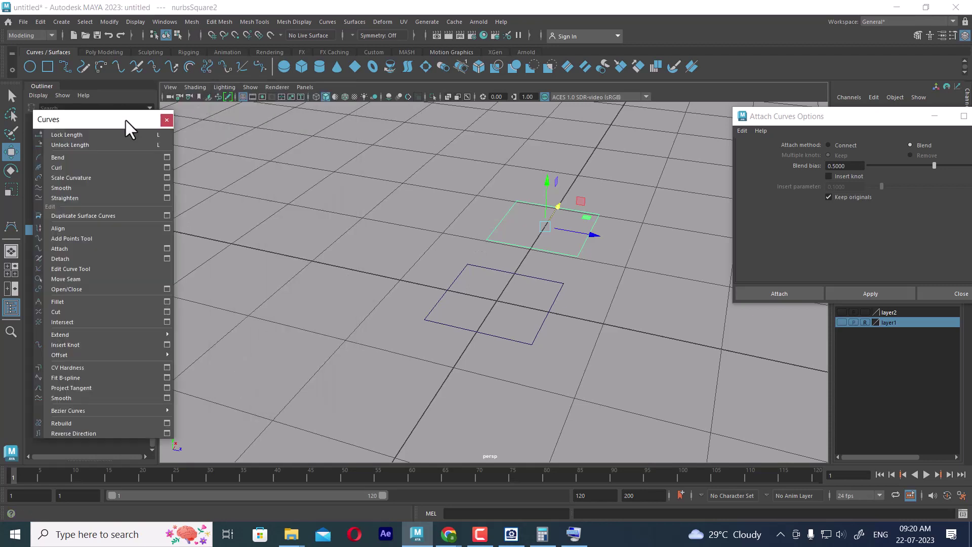
{"action": "left_click", "coordinate": [243, 97]}
{"action": "left_click_drag", "start_coordinate": [430, 237], "coordinate": [582, 303], "text": "alt"}
Step: Reset the Attach Curves settings and attach the duplicated square's curves with Blend at bias 0.5, keeping the originals
{"action": "left_click", "coordinate": [742, 130]}
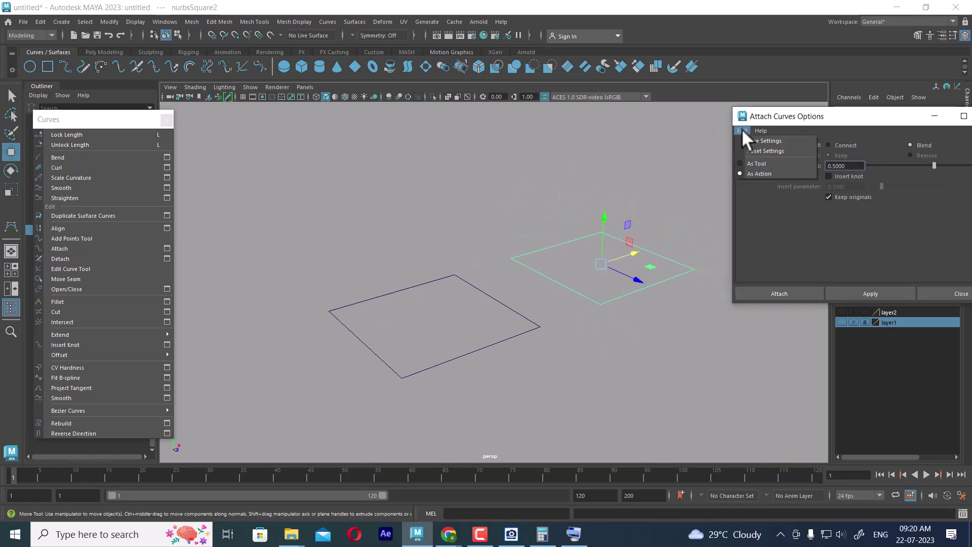
{"action": "left_click", "coordinate": [750, 150]}
{"action": "left_click", "coordinate": [870, 294]}
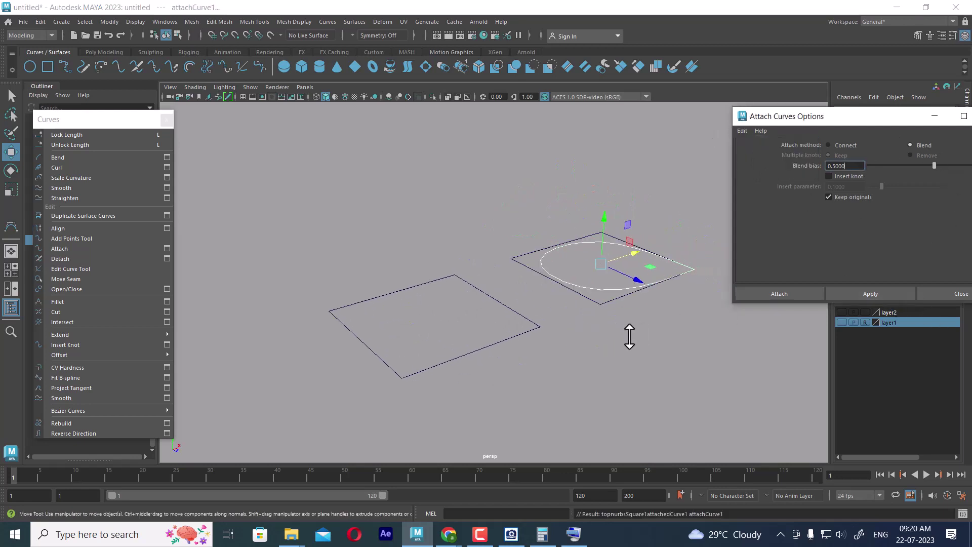
{"action": "left_click_drag", "start_coordinate": [629, 336], "coordinate": [583, 280], "text": "alt"}
{"action": "middle_click_drag", "start_coordinate": [584, 280], "coordinate": [597, 325], "text": "alt"}
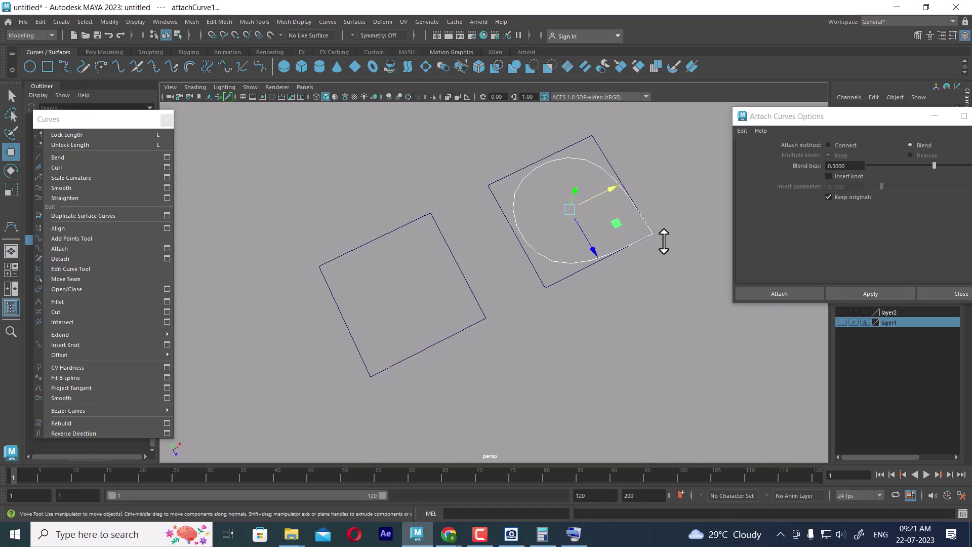
{"action": "left_click", "coordinate": [632, 316]}
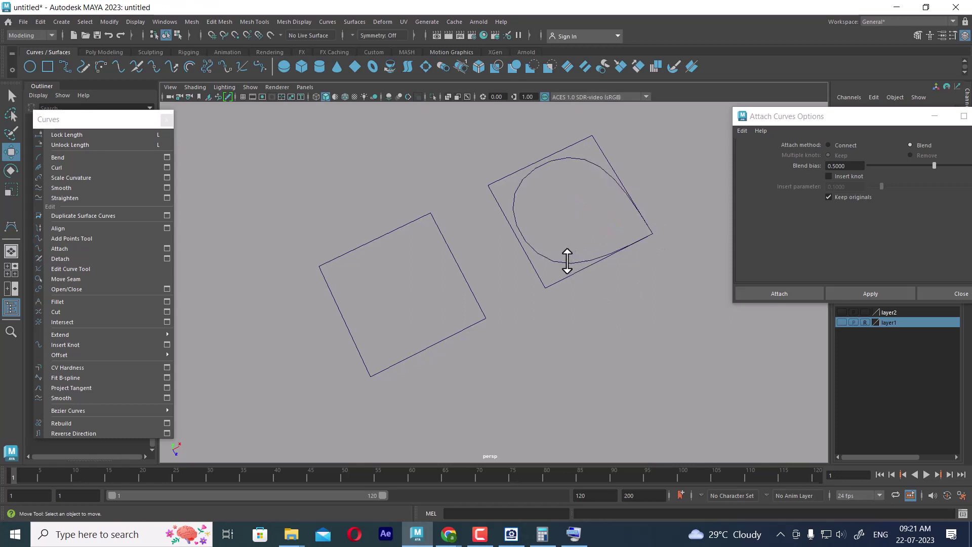
{"action": "left_click", "coordinate": [567, 261]}
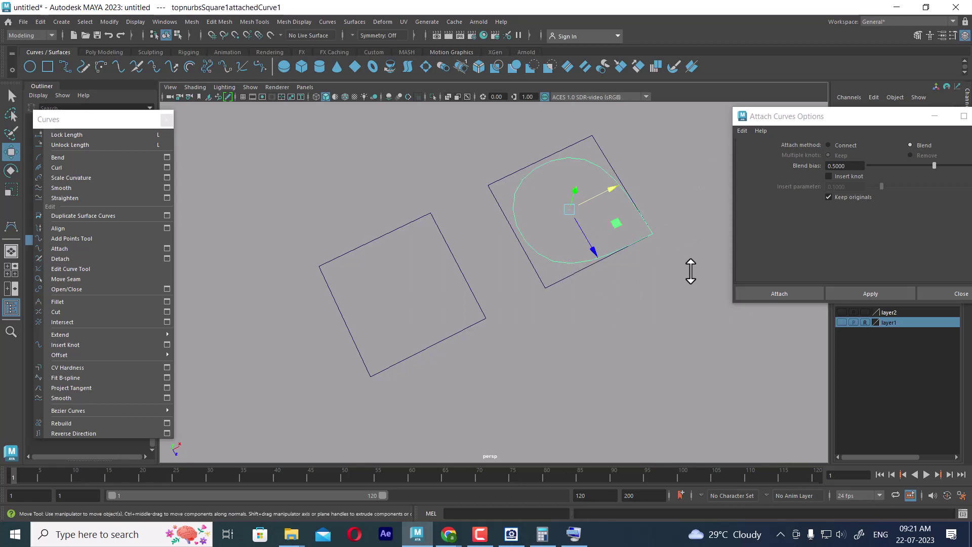
{"action": "left_click_drag", "start_coordinate": [691, 272], "coordinate": [645, 284], "text": "alt"}
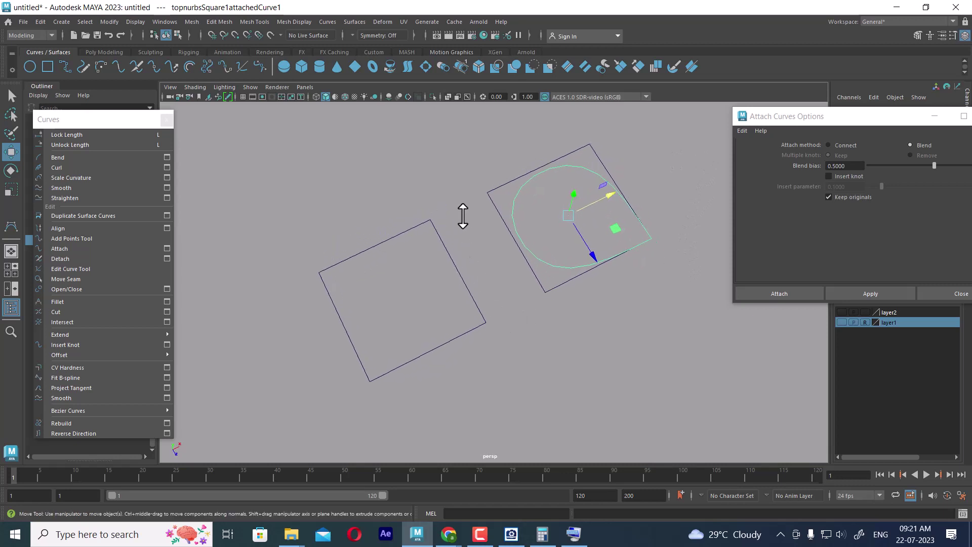
Step: Attach the curves of the original nurbsSquare1 group with the Connect method, keeping multiple knots and the originals
{"action": "left_click_drag", "start_coordinate": [282, 215], "coordinate": [466, 426]}
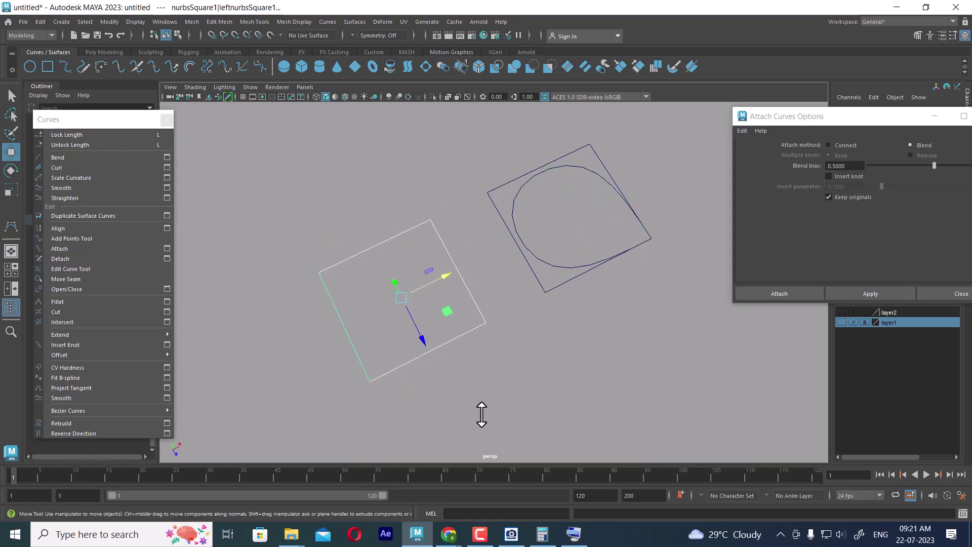
{"action": "key", "text": "Up"}
{"action": "left_click", "coordinate": [844, 145]}
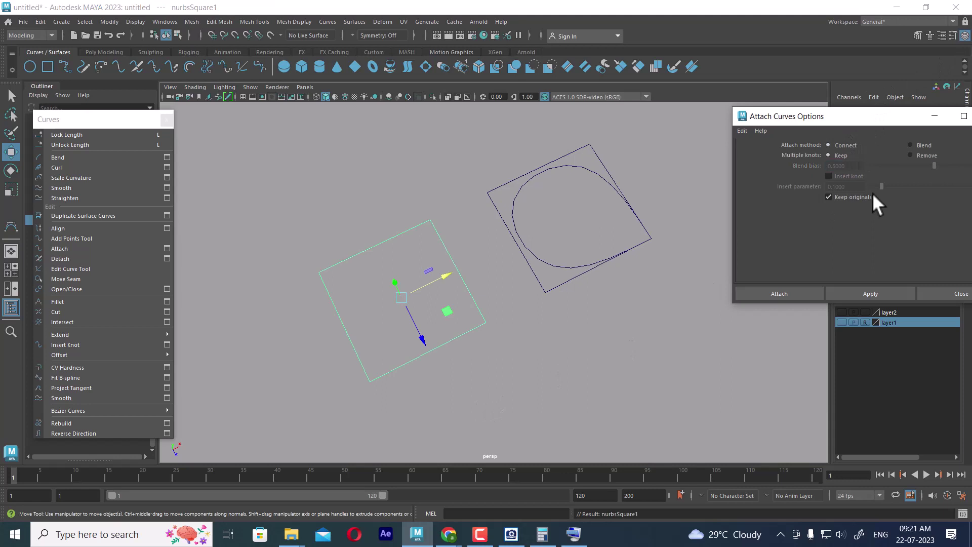
{"action": "left_click", "coordinate": [878, 293]}
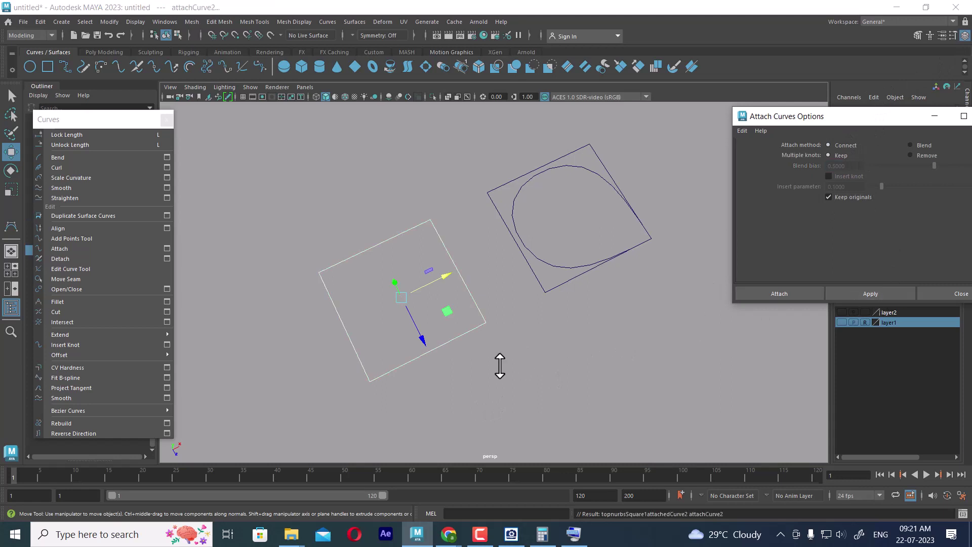
Step: Raise the connected square curve about 0.475 in Y above the original square, and reselect it as a single curve
{"action": "left_click_drag", "start_coordinate": [500, 365], "coordinate": [486, 306], "text": "alt"}
{"action": "left_click_drag", "start_coordinate": [405, 308], "coordinate": [390, 240]}
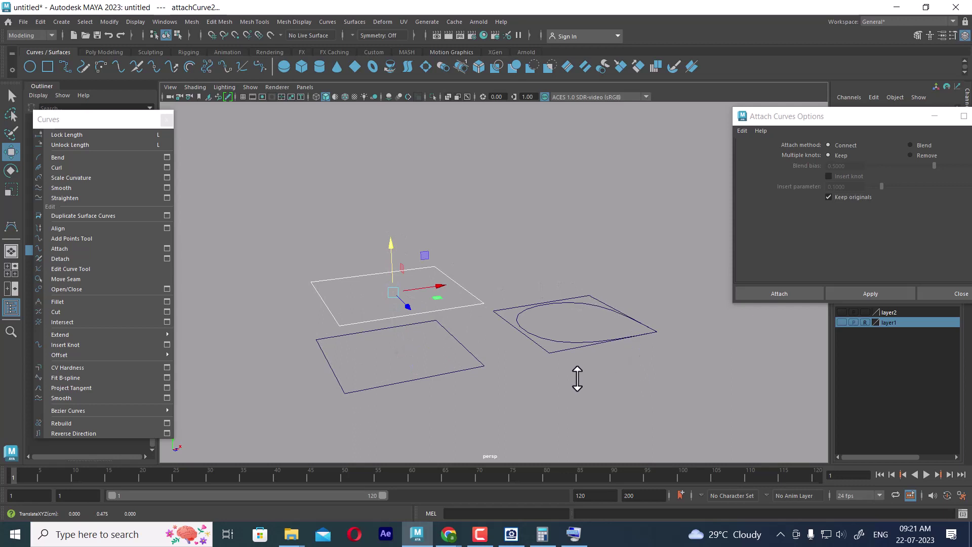
{"action": "left_click", "coordinate": [523, 438]}
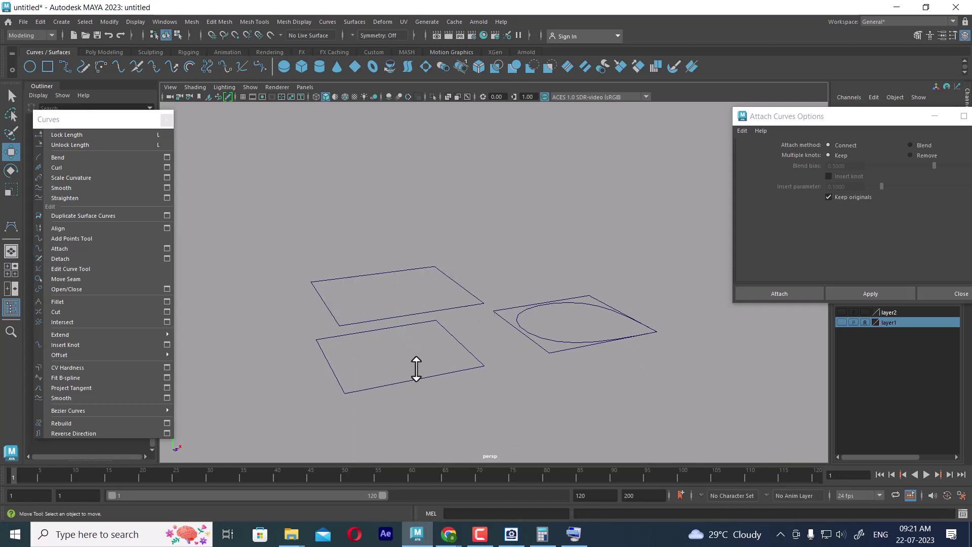
{"action": "left_click", "coordinate": [424, 404]}
{"action": "left_click_drag", "start_coordinate": [401, 325], "coordinate": [521, 258]}
{"action": "left_click", "coordinate": [335, 310]}
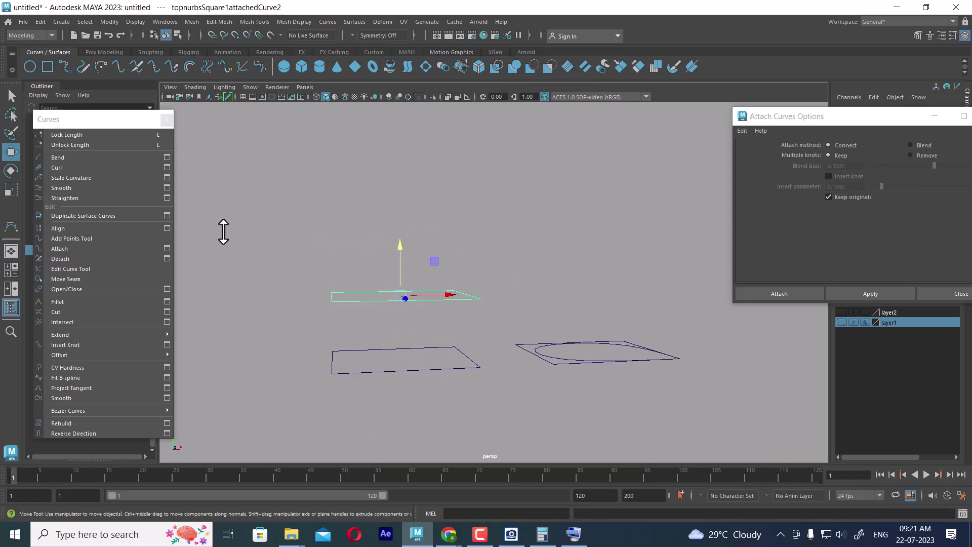
Step: Delete the construction history of the raised connected curve and the original square's curves
{"action": "left_click_drag", "start_coordinate": [278, 213], "coordinate": [393, 374]}
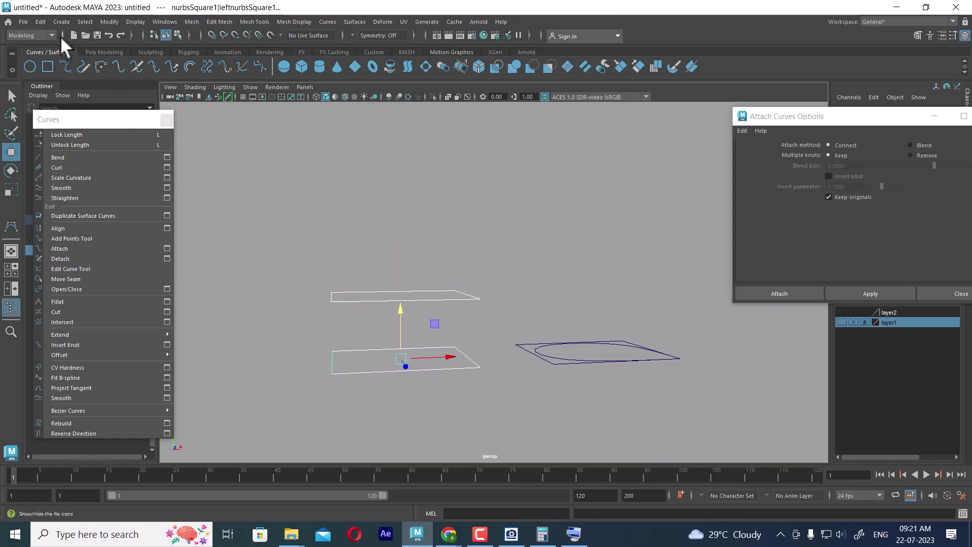
{"action": "left_click", "coordinate": [40, 22]}
{"action": "mouse_move", "coordinate": [115, 143]}
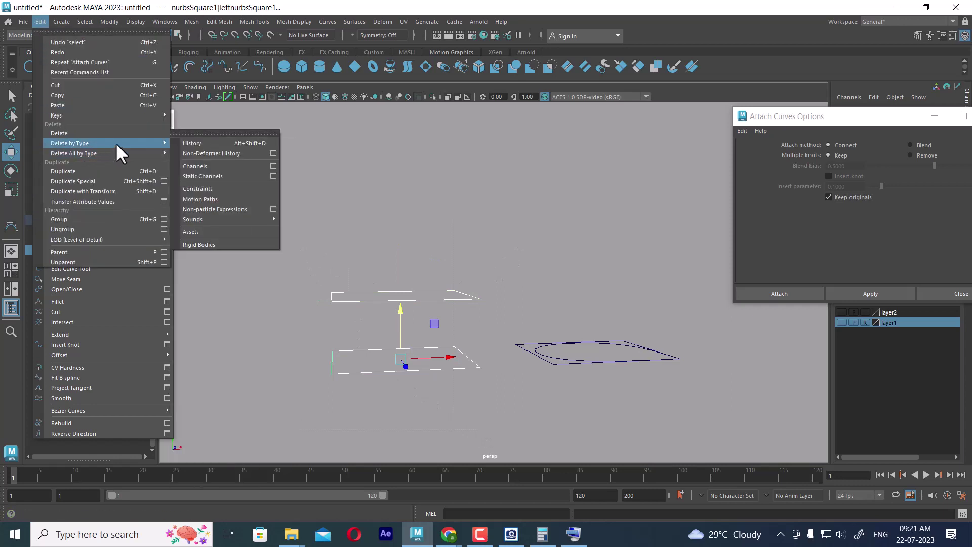
{"action": "left_click", "coordinate": [217, 143]}
{"action": "left_click", "coordinate": [371, 197]}
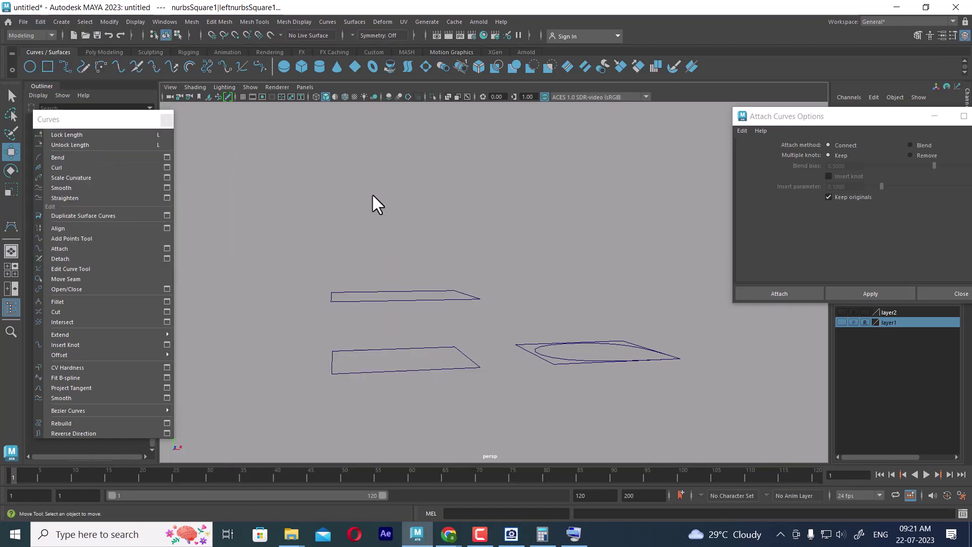
Step: Move the front edge curve of the original square downward, away from its other edges, and select the raised connected curve
{"action": "left_click", "coordinate": [387, 373]}
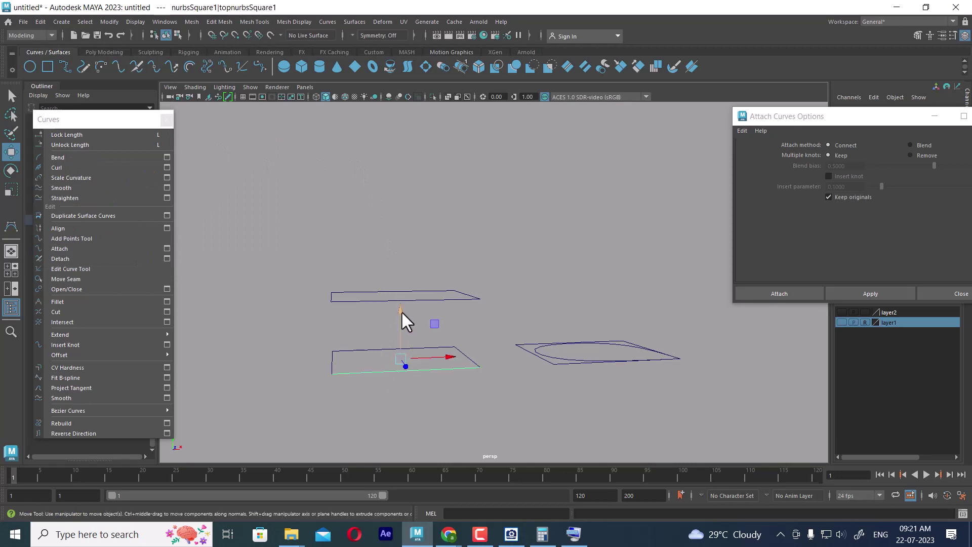
{"action": "left_click_drag", "start_coordinate": [402, 311], "coordinate": [405, 334]}
{"action": "left_click", "coordinate": [409, 290]}
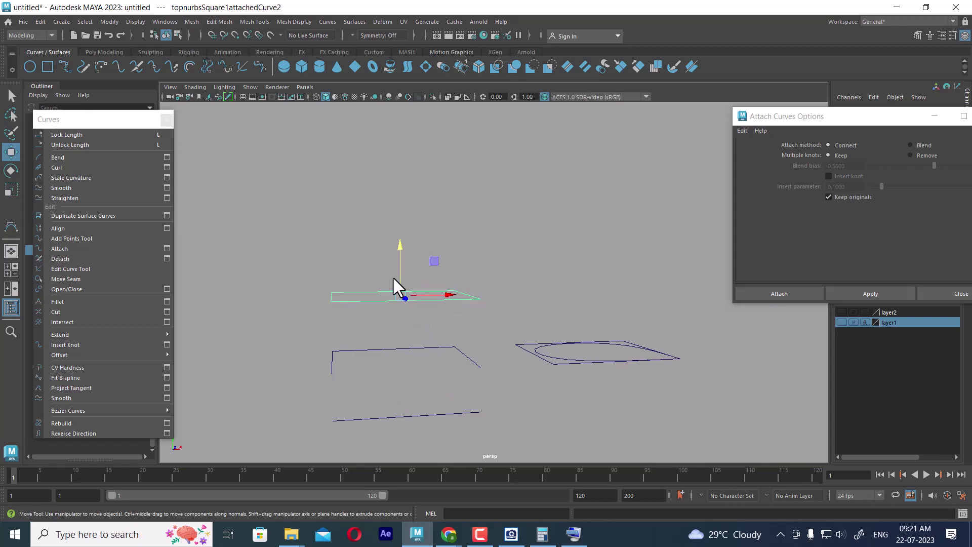
Step: Delete all the demonstration square and circle curves and close the Attach Curves options
{"action": "left_click_drag", "start_coordinate": [403, 346], "coordinate": [454, 329], "text": "alt"}
{"action": "left_click_drag", "start_coordinate": [645, 220], "coordinate": [321, 380]}
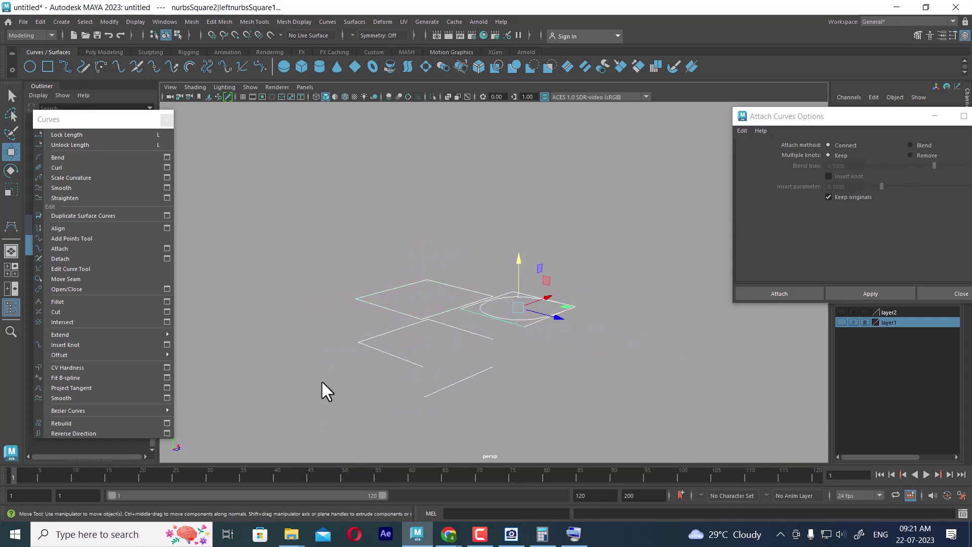
{"action": "left_click", "coordinate": [315, 391]}
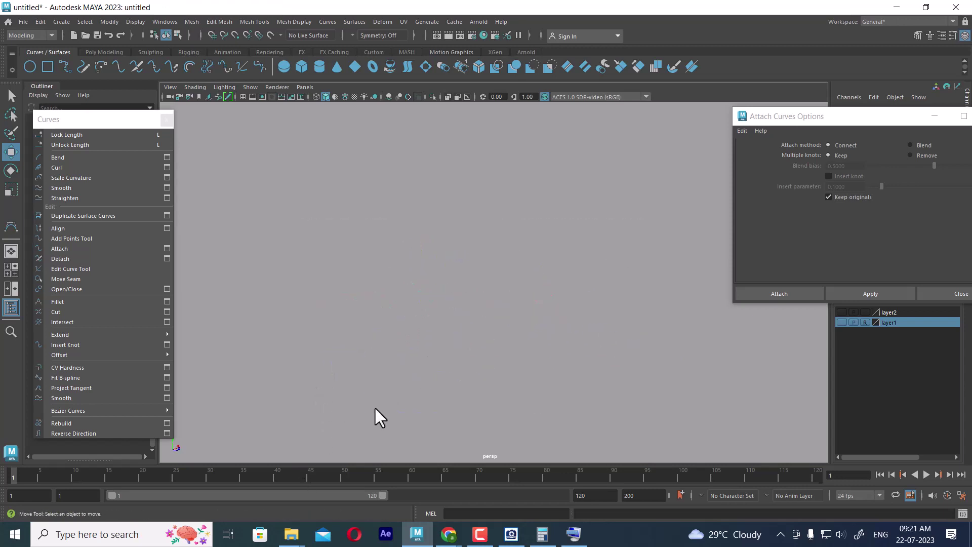
{"action": "left_click", "coordinate": [961, 295]}
Step: Attach the two halves of the scalloped arch profile with the Connect method, keeping multiple knots and the originals
{"action": "scroll", "coordinate": [473, 230], "scroll_direction": "down", "scroll_amount": 3}
{"action": "middle_click_drag", "start_coordinate": [529, 284], "coordinate": [567, 374], "text": "alt"}
{"action": "scroll", "coordinate": [573, 373], "scroll_direction": "up", "scroll_amount": 5}
{"action": "left_click_drag", "start_coordinate": [628, 360], "coordinate": [575, 347], "text": "alt"}
{"action": "scroll", "coordinate": [575, 347], "scroll_direction": "up", "scroll_amount": 3}
{"action": "middle_click_drag", "start_coordinate": [567, 337], "coordinate": [599, 314], "text": "alt"}
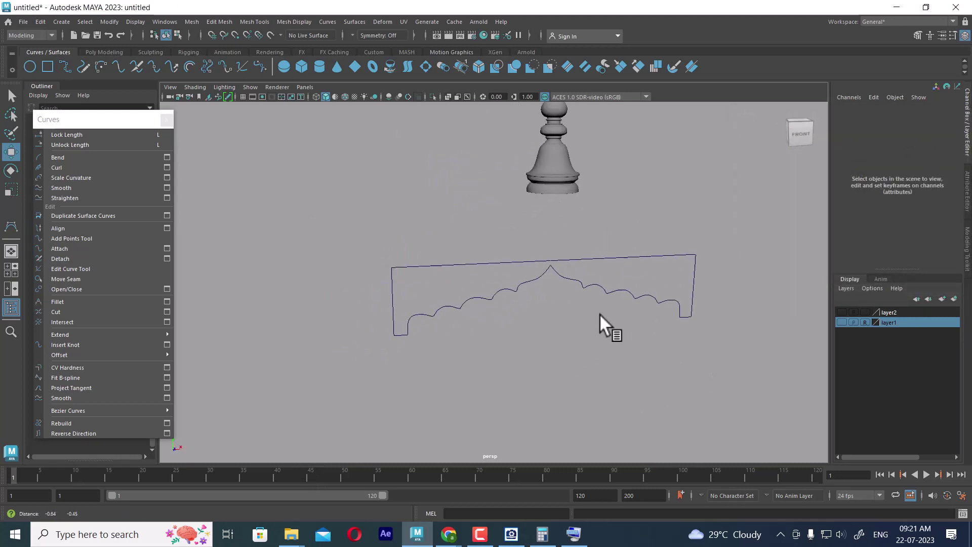
{"action": "scroll", "coordinate": [602, 304], "scroll_direction": "up", "scroll_amount": 3}
{"action": "middle_click_drag", "start_coordinate": [613, 245], "coordinate": [625, 213], "text": "alt"}
{"action": "left_click", "coordinate": [626, 213]}
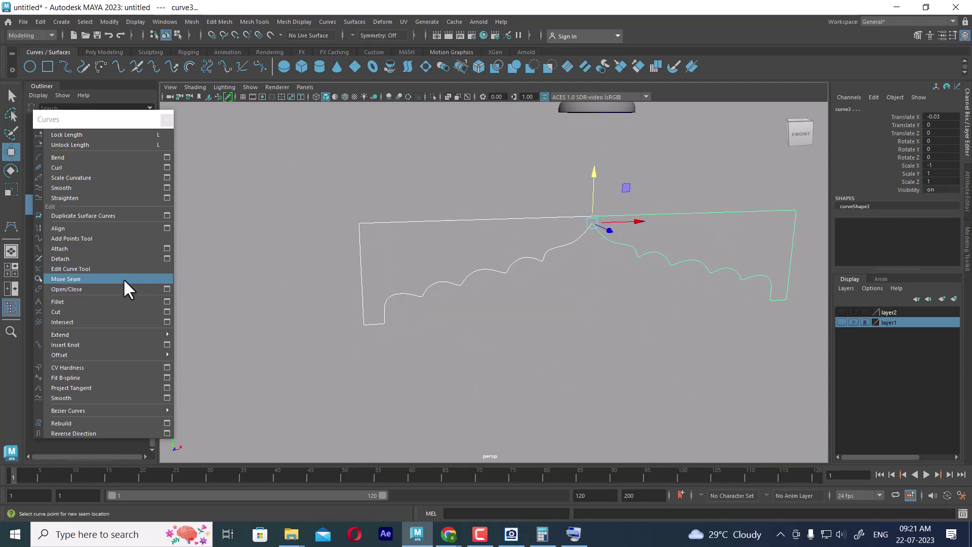
{"action": "left_click", "coordinate": [167, 248]}
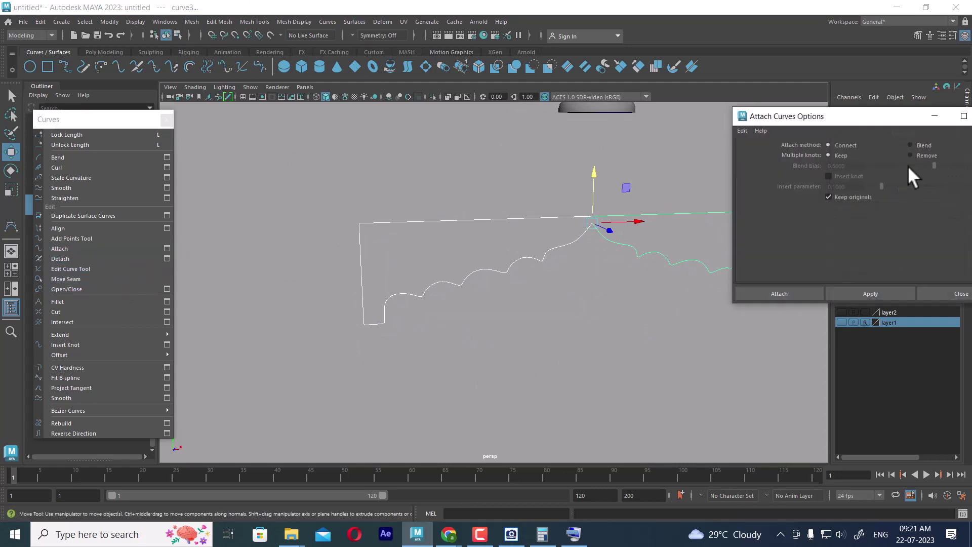
{"action": "left_click", "coordinate": [884, 293]}
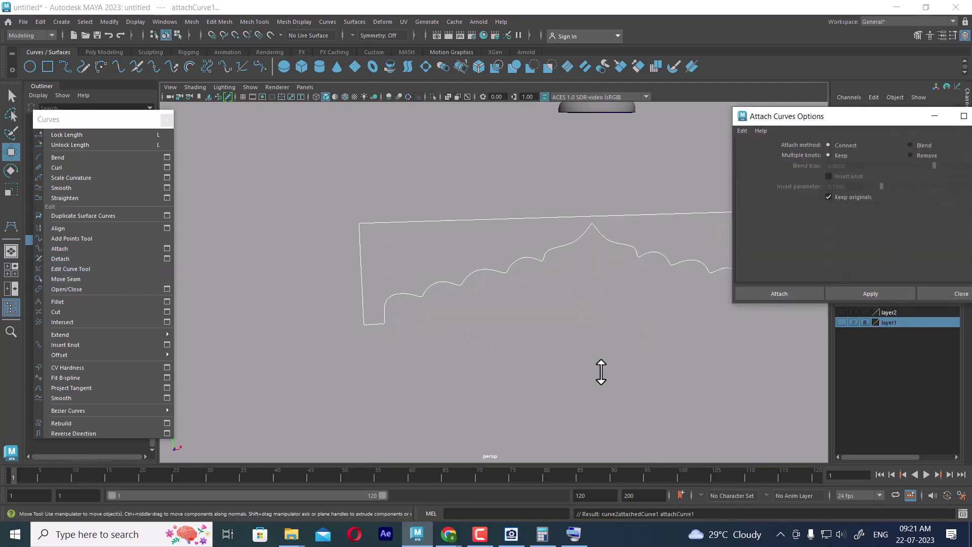
{"action": "left_click", "coordinate": [954, 294]}
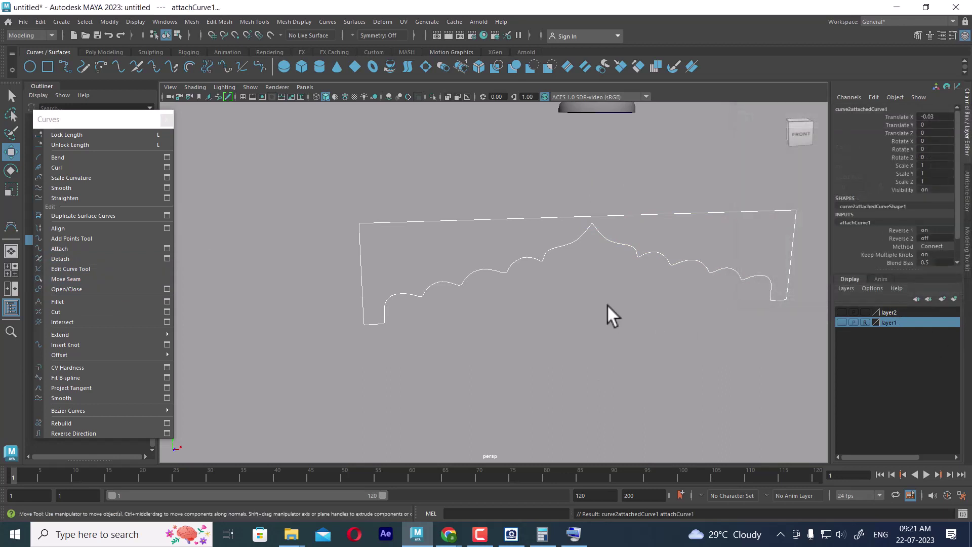
Step: Try moving the original left half of the arch about -1.545 in Z, and undo the move
{"action": "left_click_drag", "start_coordinate": [606, 305], "coordinate": [669, 312], "text": "alt"}
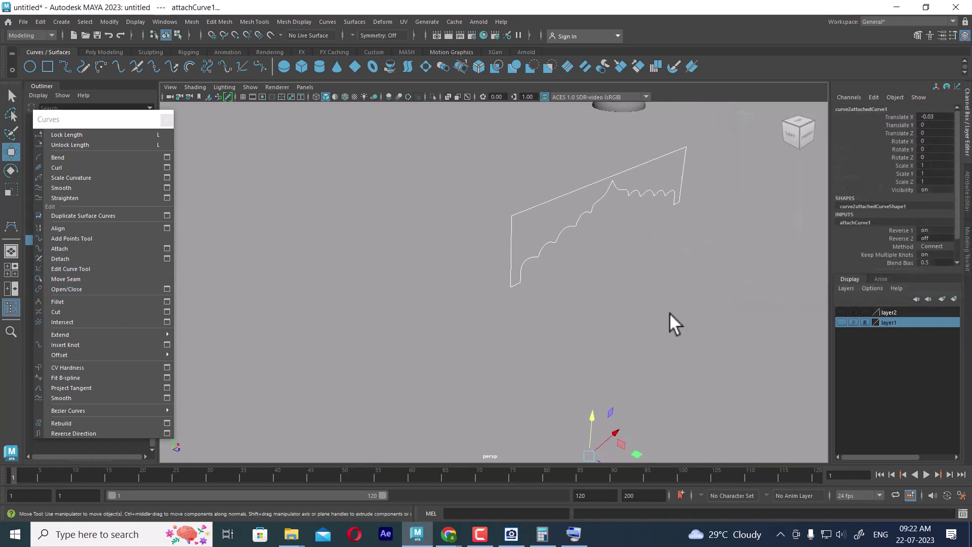
{"action": "left_click", "coordinate": [669, 312]}
{"action": "left_click", "coordinate": [566, 229]}
{"action": "left_click_drag", "start_coordinate": [584, 243], "coordinate": [668, 278], "text": "alt"}
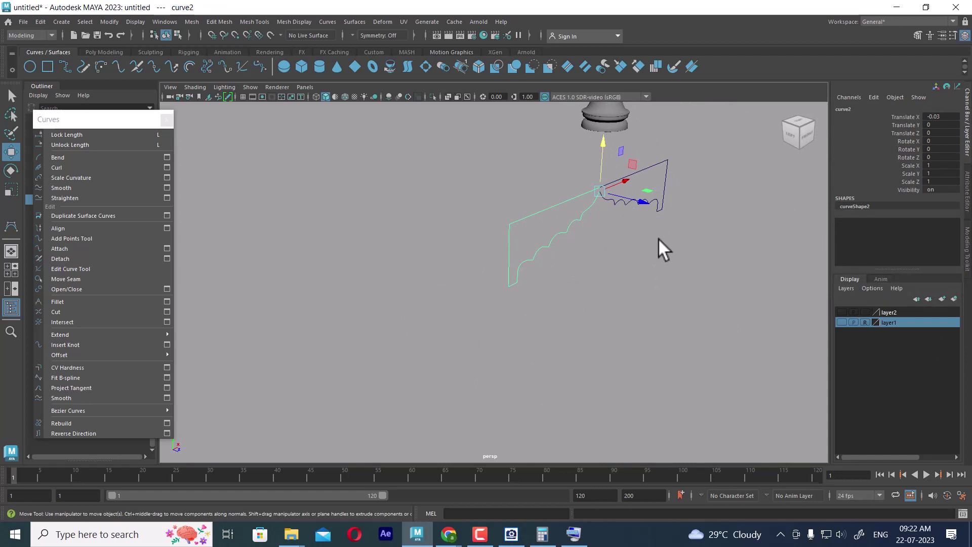
{"action": "left_click_drag", "start_coordinate": [647, 200], "coordinate": [581, 189]}
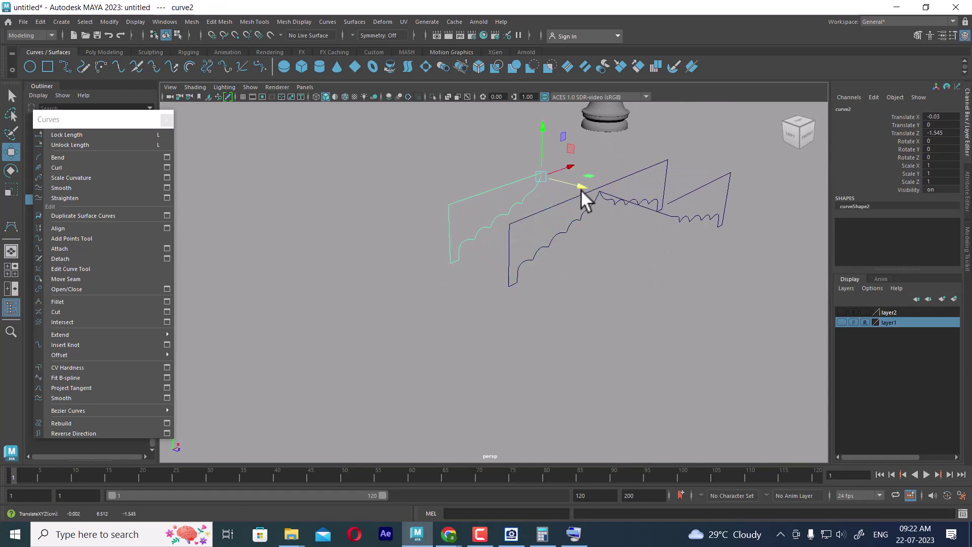
{"action": "key", "text": "Delete"}
Step: Delete the construction history of the attached arch curve and its two original half curves
{"action": "left_click_drag", "start_coordinate": [717, 158], "coordinate": [439, 339]}
{"action": "left_click", "coordinate": [40, 21]}
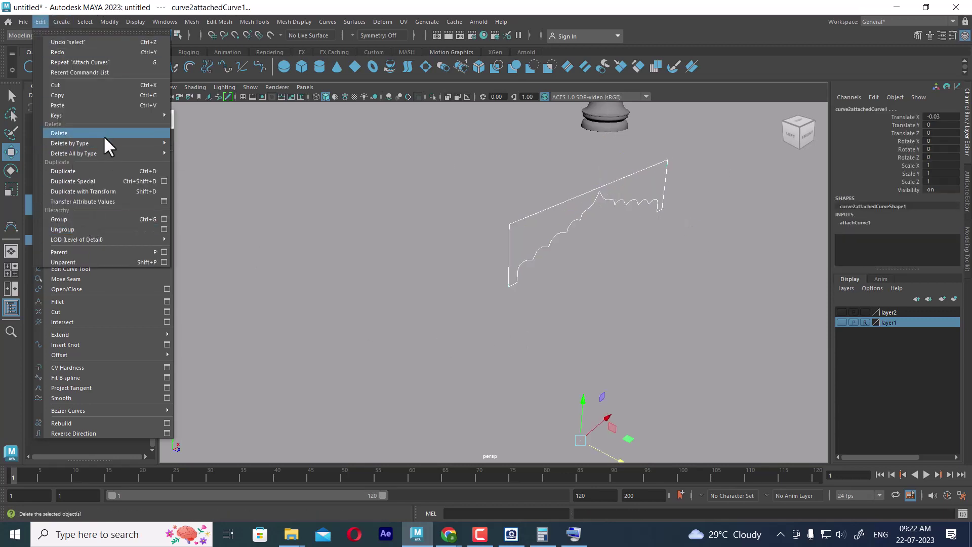
{"action": "mouse_move", "coordinate": [110, 144]}
{"action": "left_click", "coordinate": [205, 145]}
{"action": "left_click", "coordinate": [464, 294]}
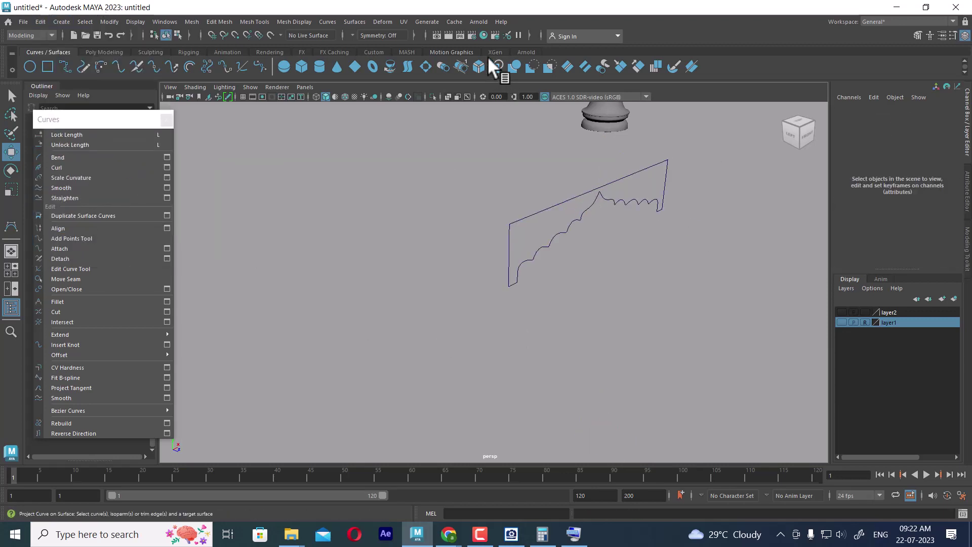
Step: Create a new custom shelf named cgartistallrounder
{"action": "left_click", "coordinate": [494, 48]}
{"action": "left_click", "coordinate": [522, 49]}
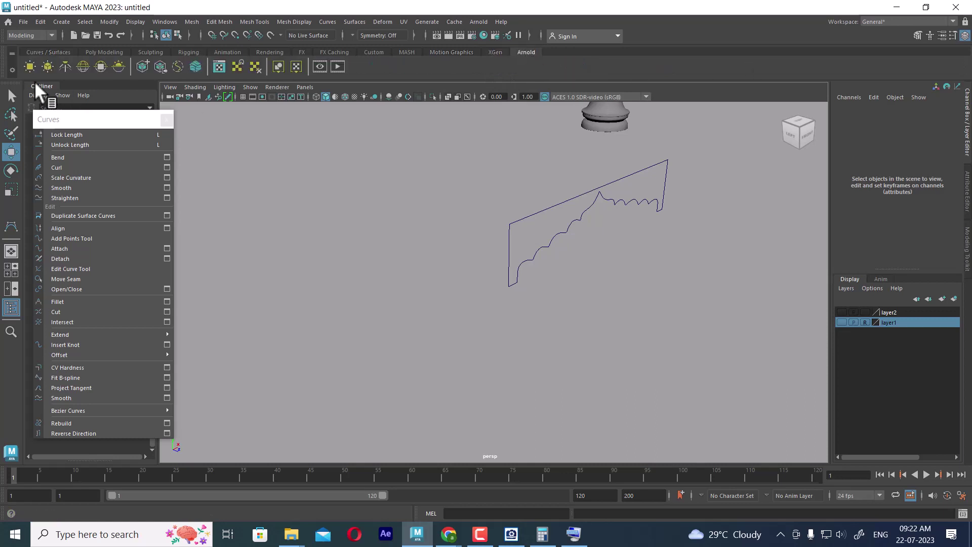
{"action": "left_click", "coordinate": [11, 71]}
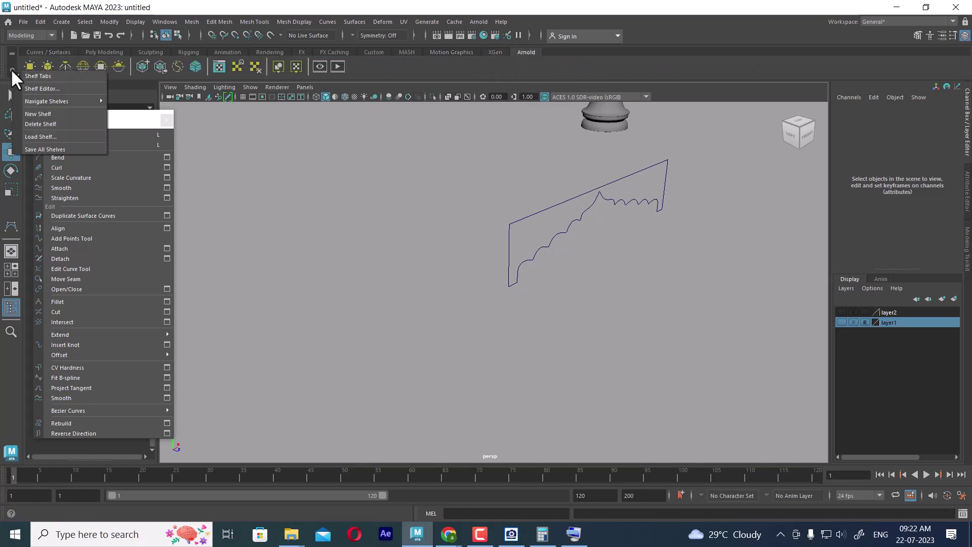
{"action": "left_click", "coordinate": [42, 114]}
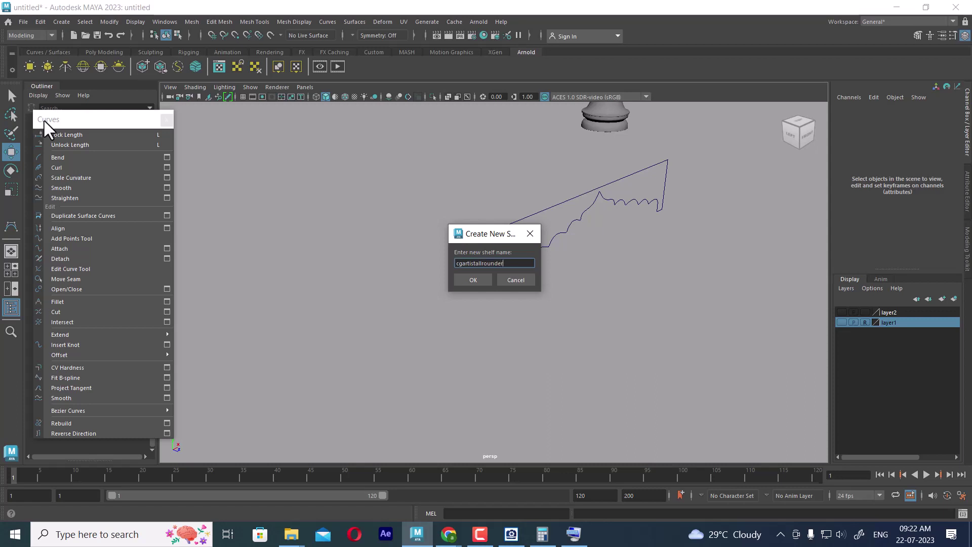
{"action": "left_click", "coordinate": [472, 279]}
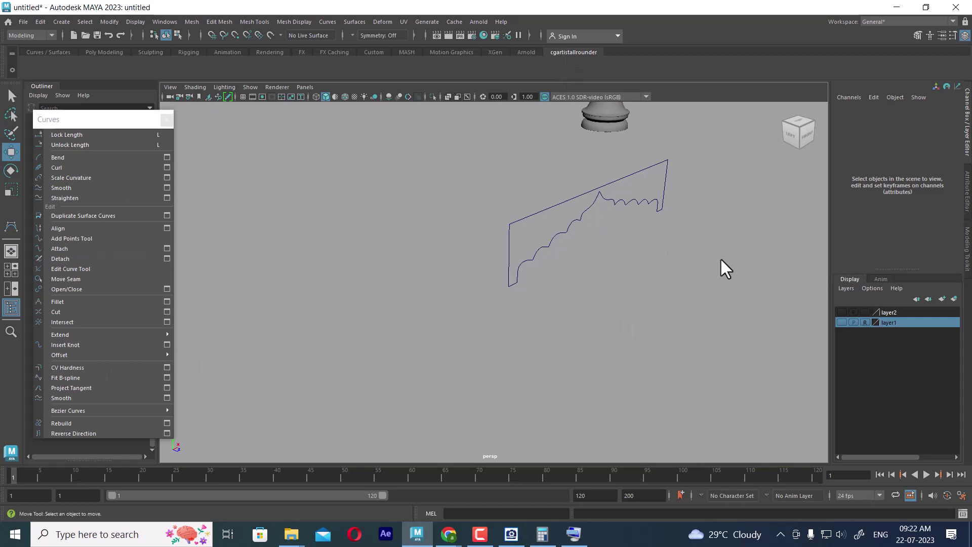
Step: Add the Delete by Type History command to the cgartistallrounder shelf
{"action": "left_click", "coordinate": [69, 22]}
{"action": "mouse_move", "coordinate": [40, 23]}
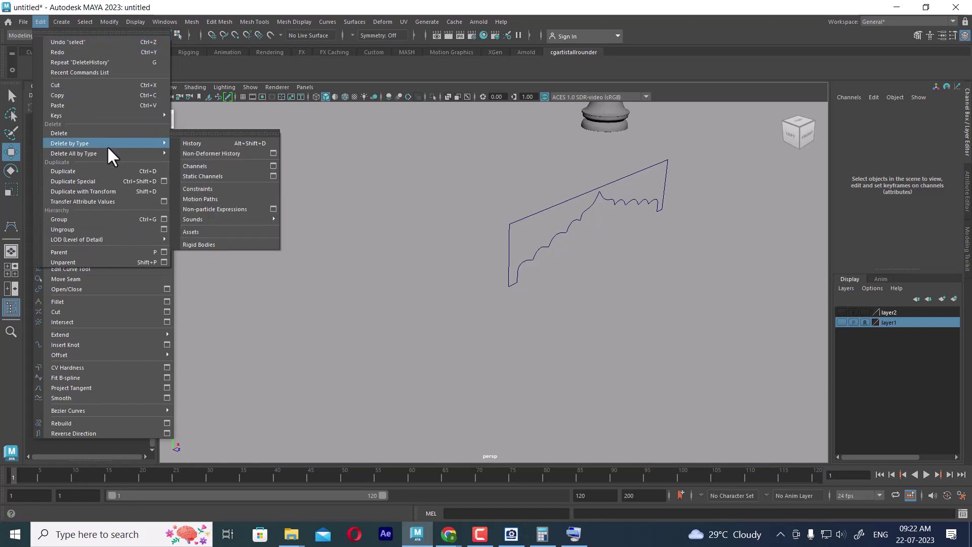
{"action": "mouse_move", "coordinate": [123, 143]}
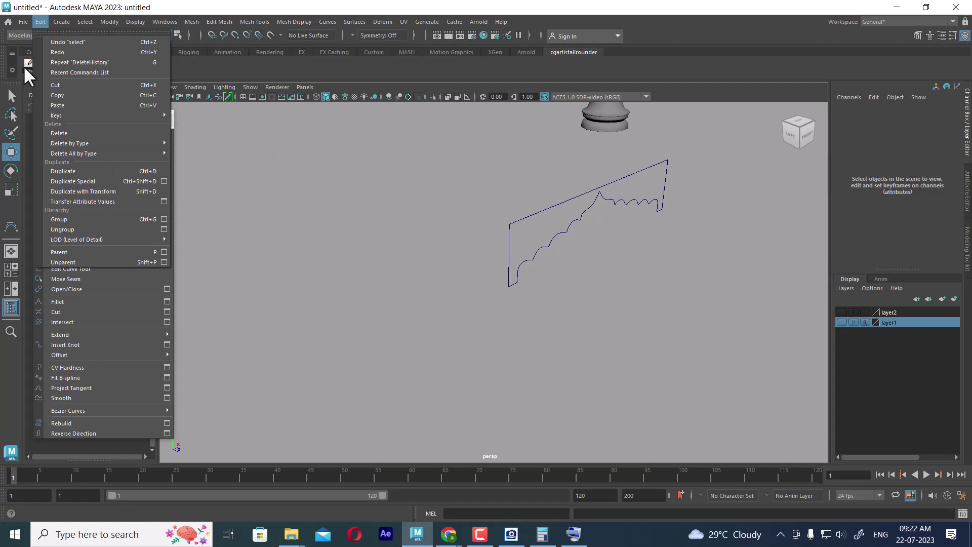
{"action": "left_click", "coordinate": [399, 257]}
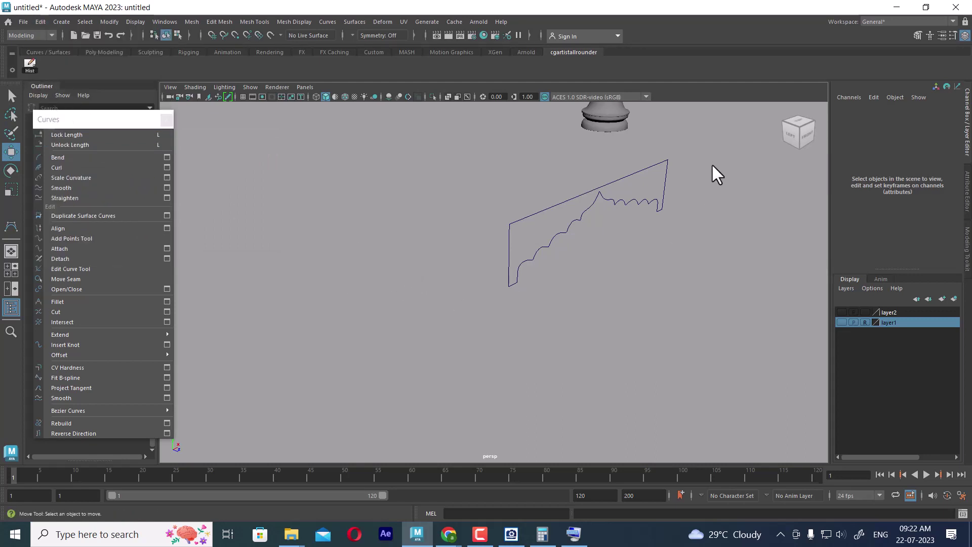
Step: Select the arch curves together with the revolved finial, examine them from the front, and clear the selection
{"action": "left_click_drag", "start_coordinate": [712, 166], "coordinate": [351, 394]}
{"action": "middle_click_drag", "start_coordinate": [585, 278], "coordinate": [610, 350], "text": "alt"}
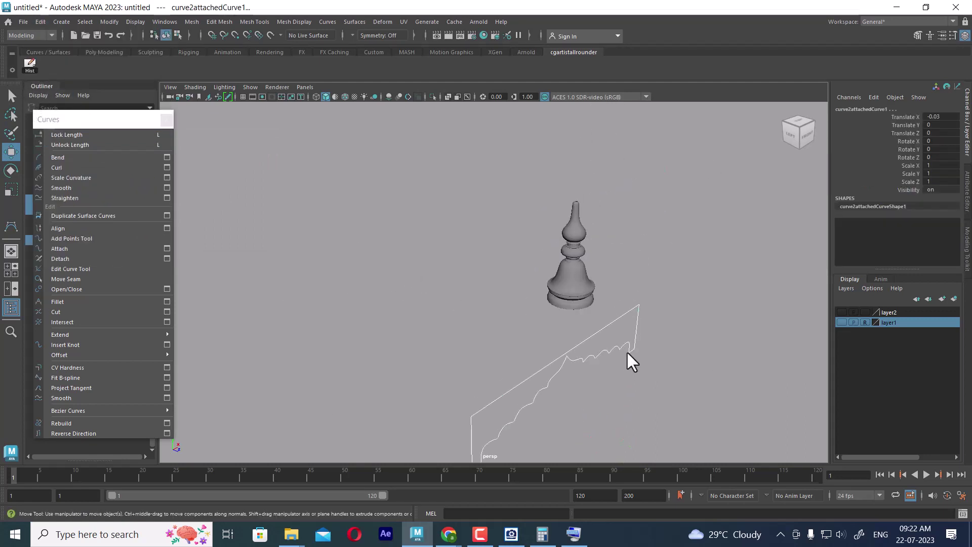
{"action": "left_click_drag", "start_coordinate": [618, 208], "coordinate": [517, 332]}
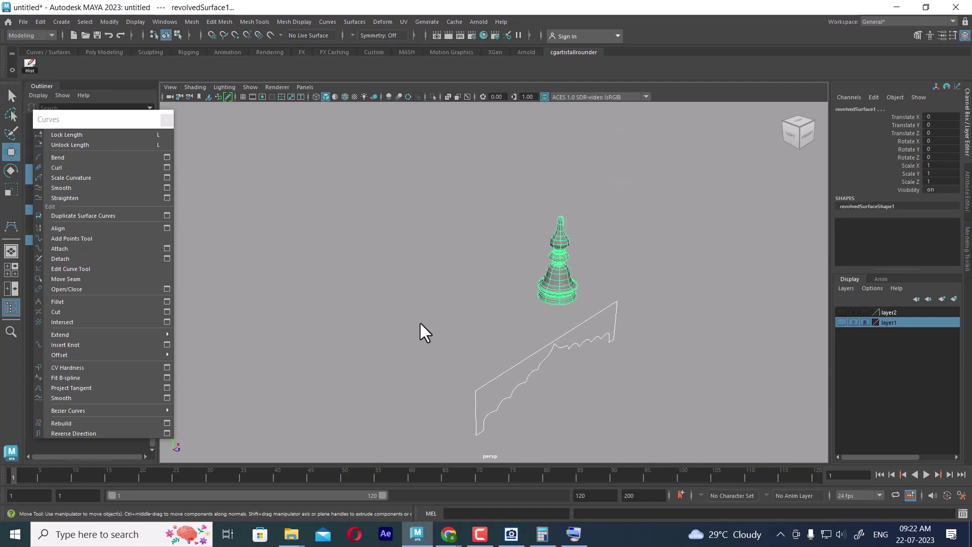
{"action": "middle_click_drag", "start_coordinate": [618, 449], "coordinate": [613, 362], "text": "alt"}
{"action": "right_click_drag", "start_coordinate": [613, 362], "coordinate": [631, 404], "text": "alt"}
{"action": "left_click_drag", "start_coordinate": [631, 403], "coordinate": [606, 357], "text": "alt"}
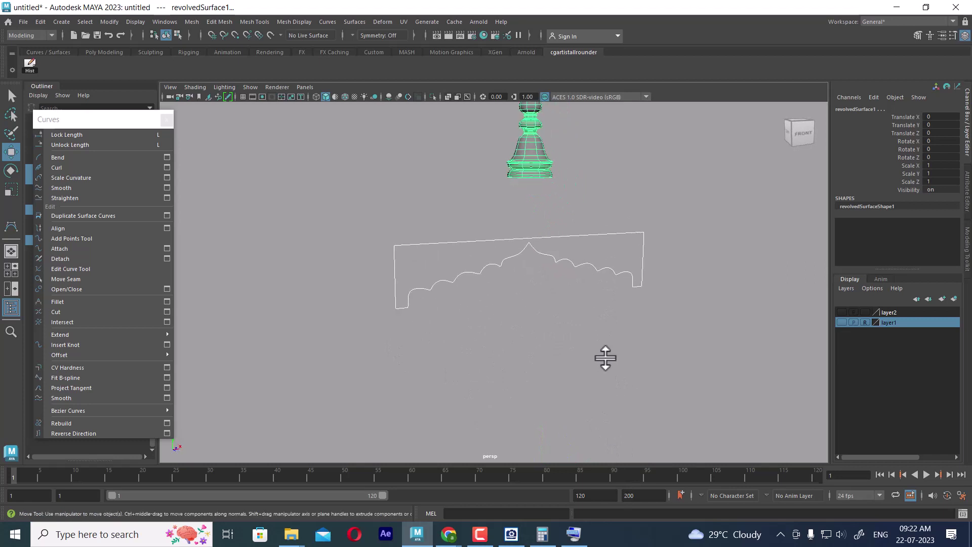
{"action": "middle_click_drag", "start_coordinate": [606, 358], "coordinate": [622, 322], "text": "alt"}
{"action": "right_click_drag", "start_coordinate": [622, 322], "coordinate": [629, 334], "text": "alt"}
{"action": "left_click_drag", "start_coordinate": [627, 334], "coordinate": [646, 347], "text": "alt"}
{"action": "left_click", "coordinate": [648, 319]}
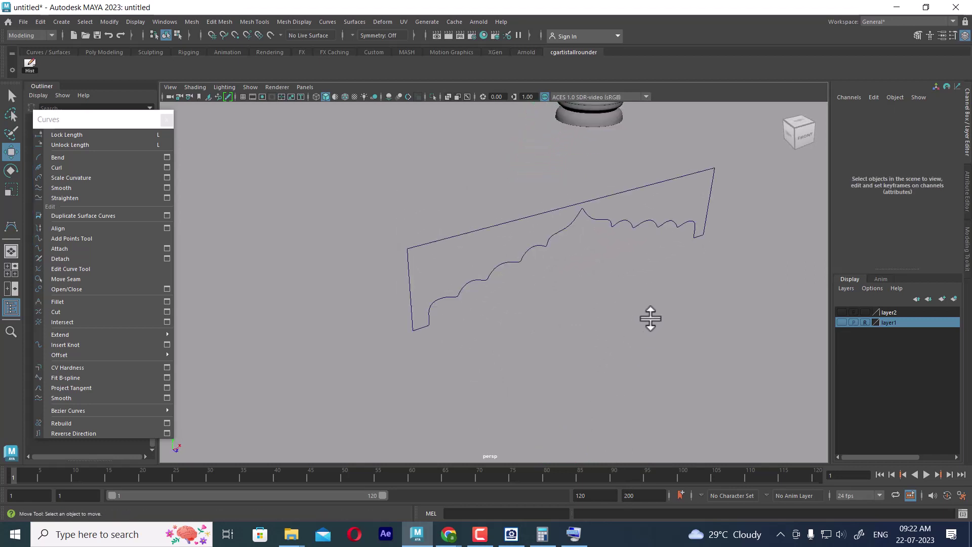
Step: Check the attached arch curve's pivot position and add the Center Pivot command to the cgartistallrounder shelf
{"action": "left_click", "coordinate": [638, 226]}
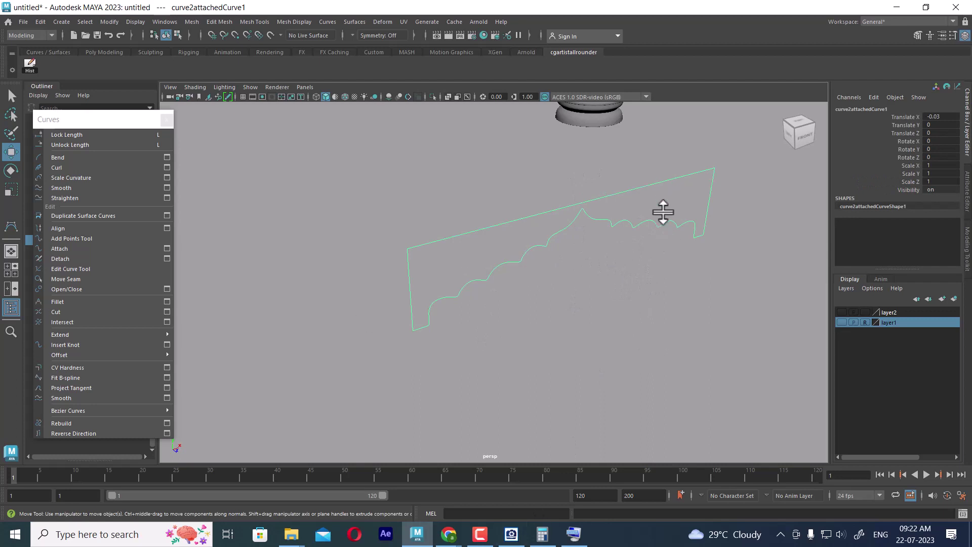
{"action": "scroll", "coordinate": [582, 395], "scroll_direction": "down", "scroll_amount": 5}
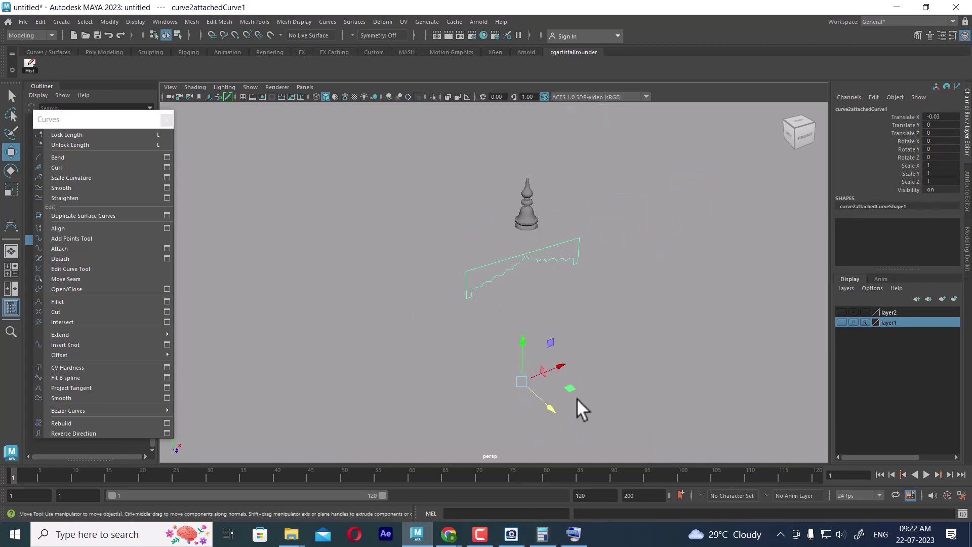
{"action": "left_click", "coordinate": [546, 407]}
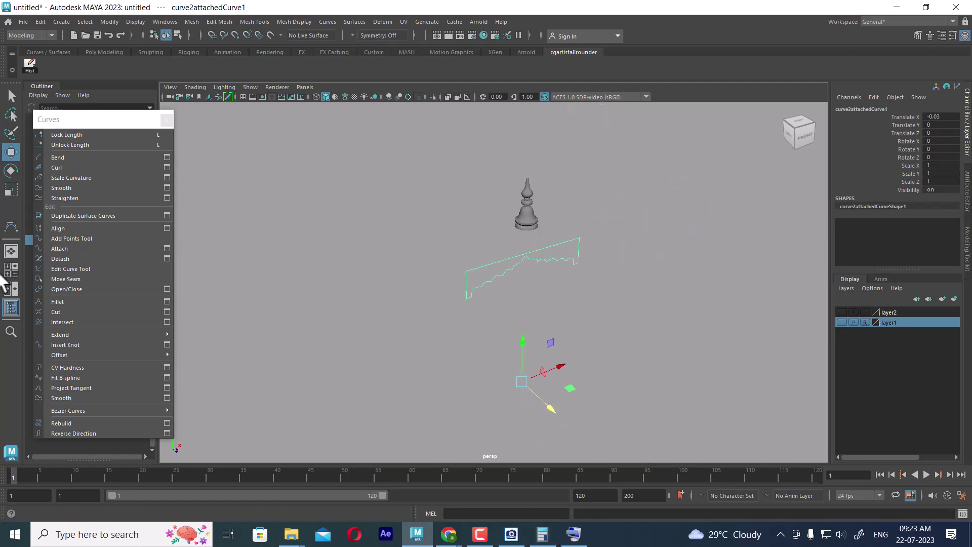
{"action": "left_click", "coordinate": [110, 22]}
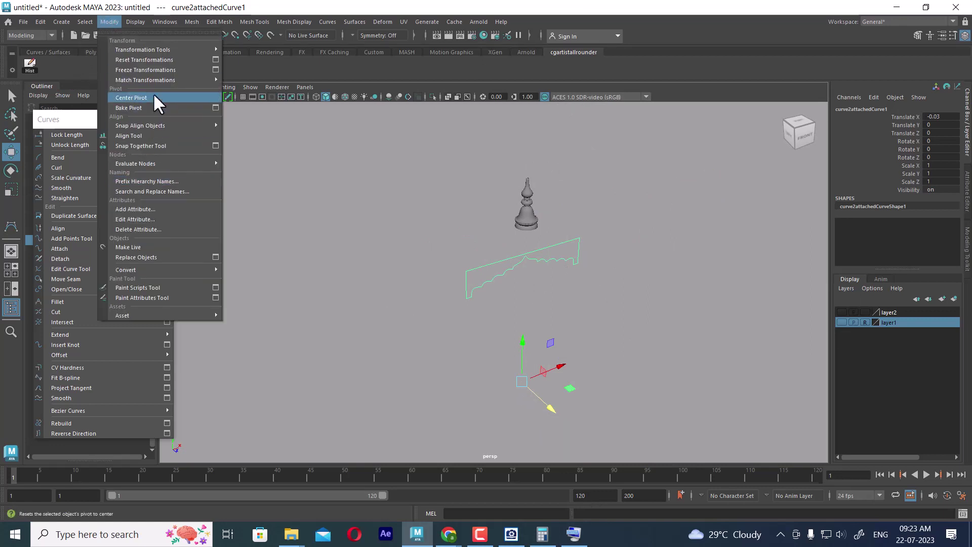
{"action": "left_click", "coordinate": [151, 96], "text": "ctrl+shift"}
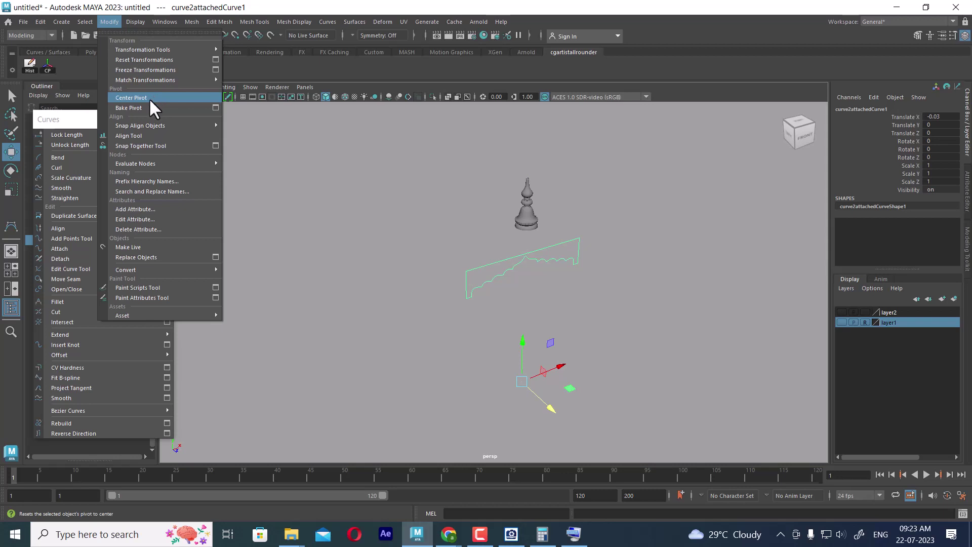
{"action": "left_click", "coordinate": [403, 379]}
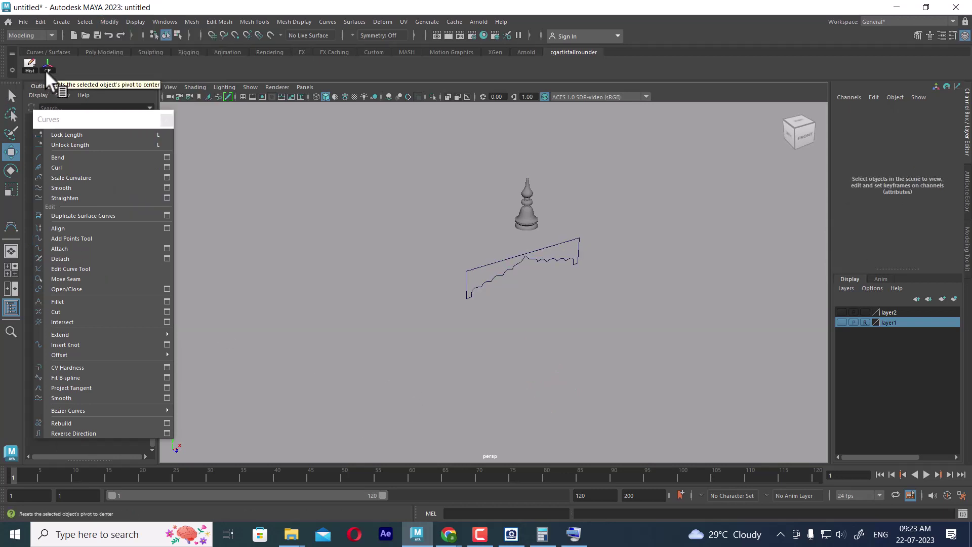
Step: Center the pivots of the attached arch curve and its two original half curves
{"action": "left_click_drag", "start_coordinate": [602, 235], "coordinate": [405, 329]}
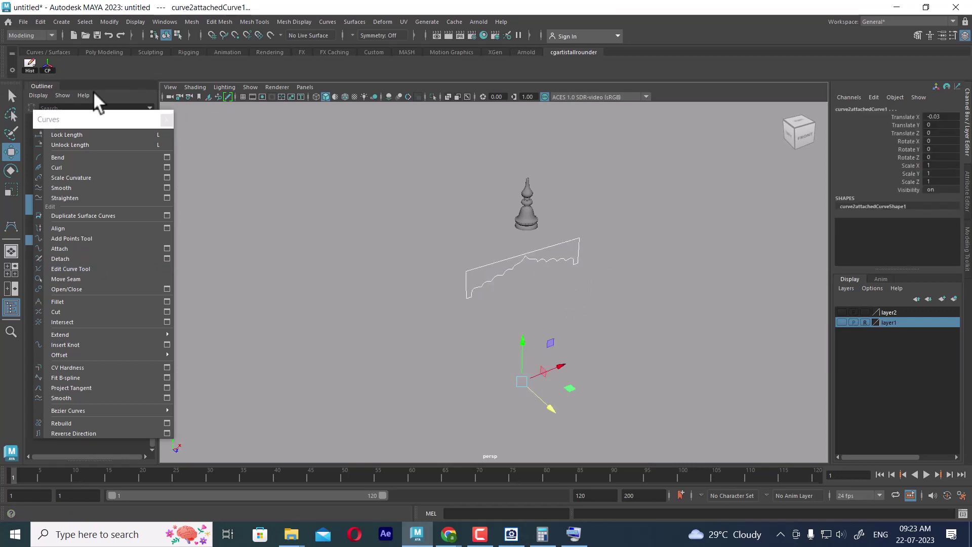
{"action": "left_click", "coordinate": [45, 65]}
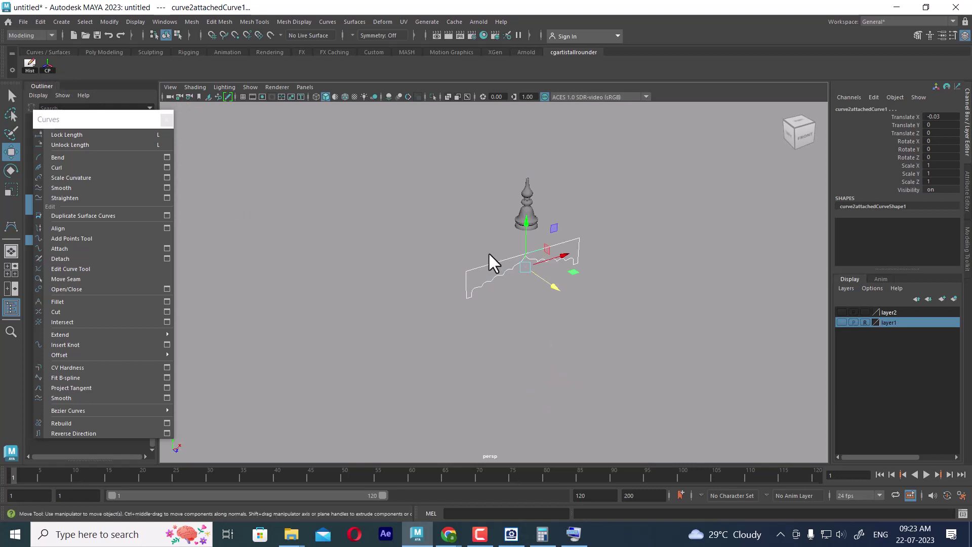
{"action": "scroll", "coordinate": [489, 252], "scroll_direction": "up", "scroll_amount": 4}
{"action": "left_click", "coordinate": [660, 330]}
Step: Delete the two original arch half curves while the attached curve is temporarily hidden, and show the attached curve again
{"action": "left_click", "coordinate": [632, 233]}
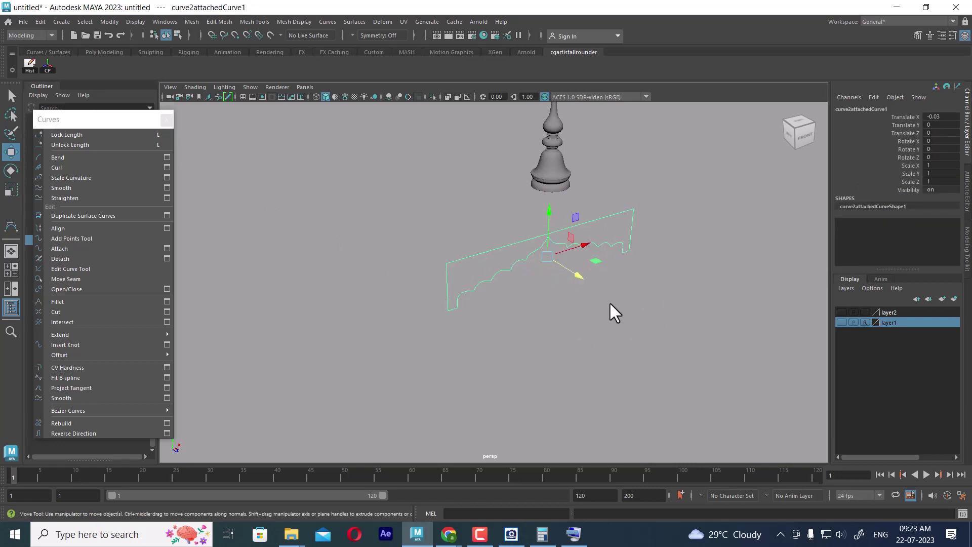
{"action": "left_click", "coordinate": [634, 223]}
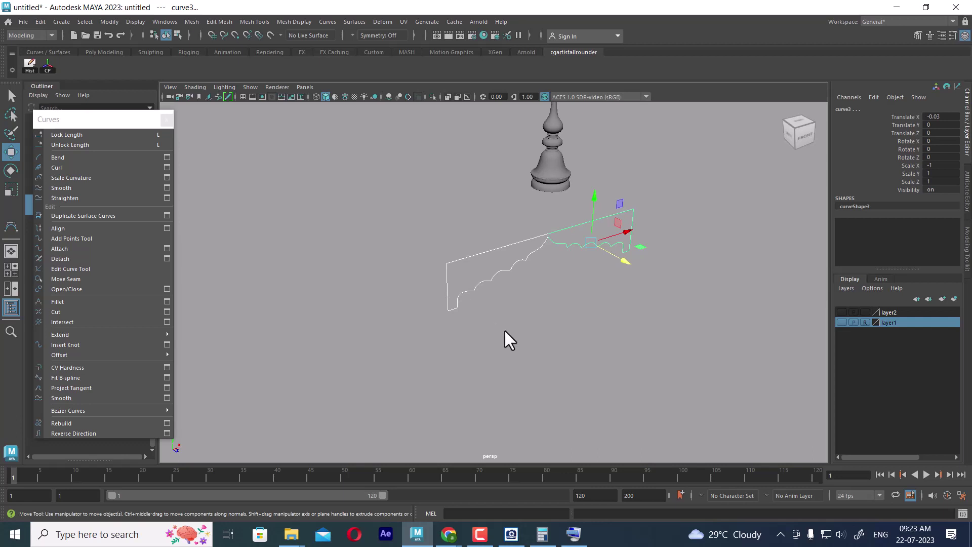
{"action": "key", "text": "Delete"}
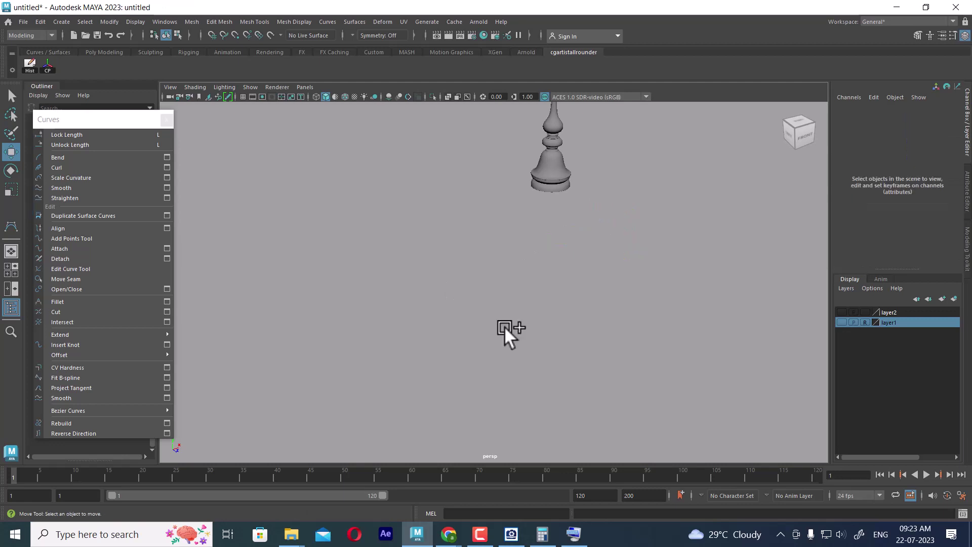
{"action": "key", "text": "ctrl+shift+h"}
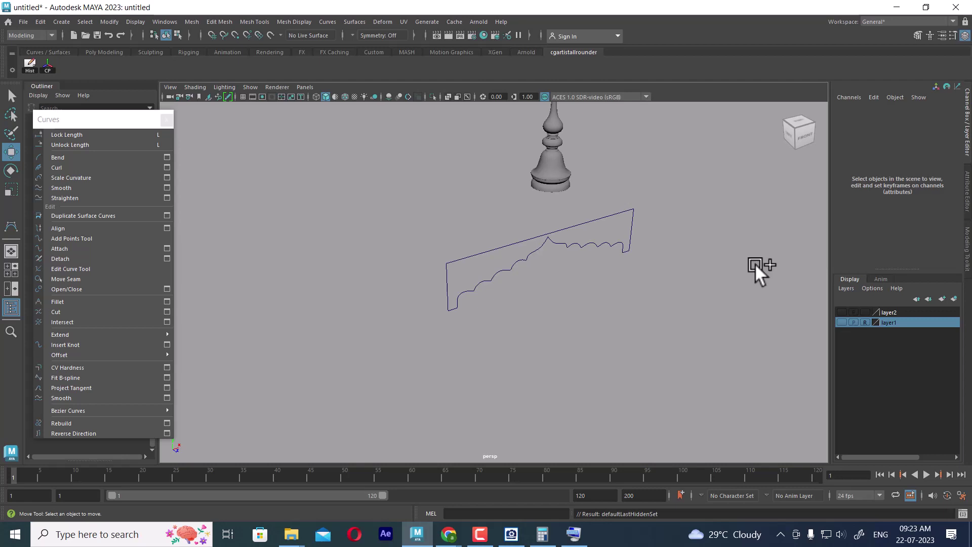
Step: Hide the revolved finial, show it again, and clear the selection
{"action": "left_click", "coordinate": [539, 175]}
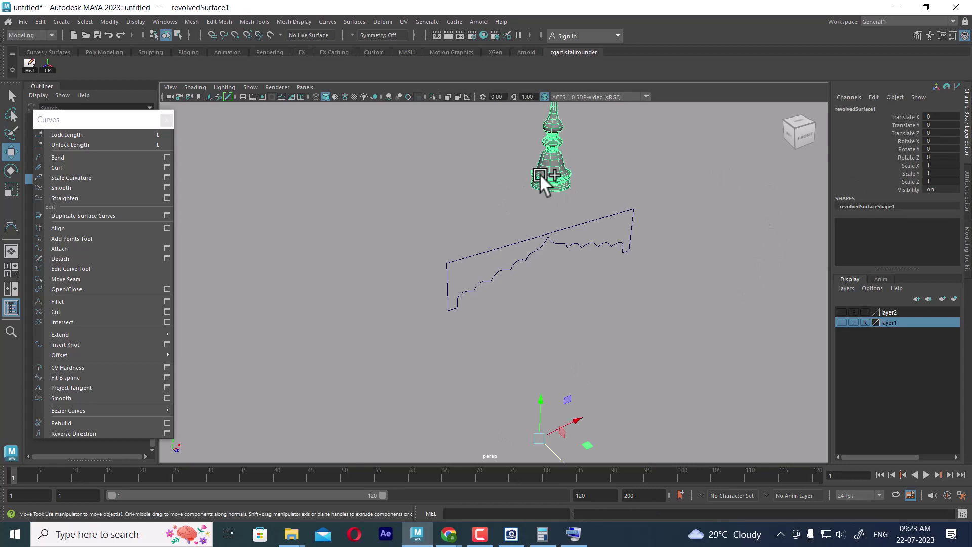
{"action": "key", "text": "ctrl+h"}
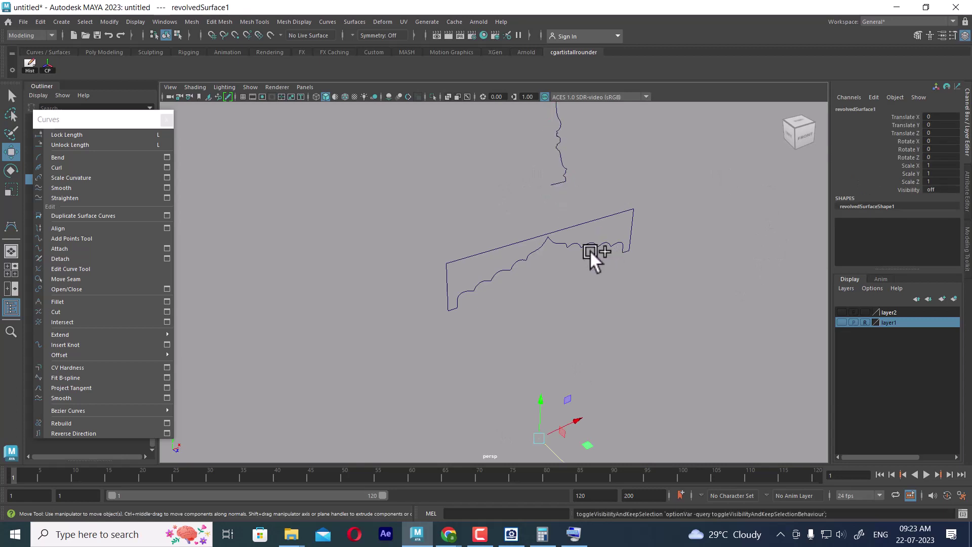
{"action": "key", "text": "ctrl+shift+h"}
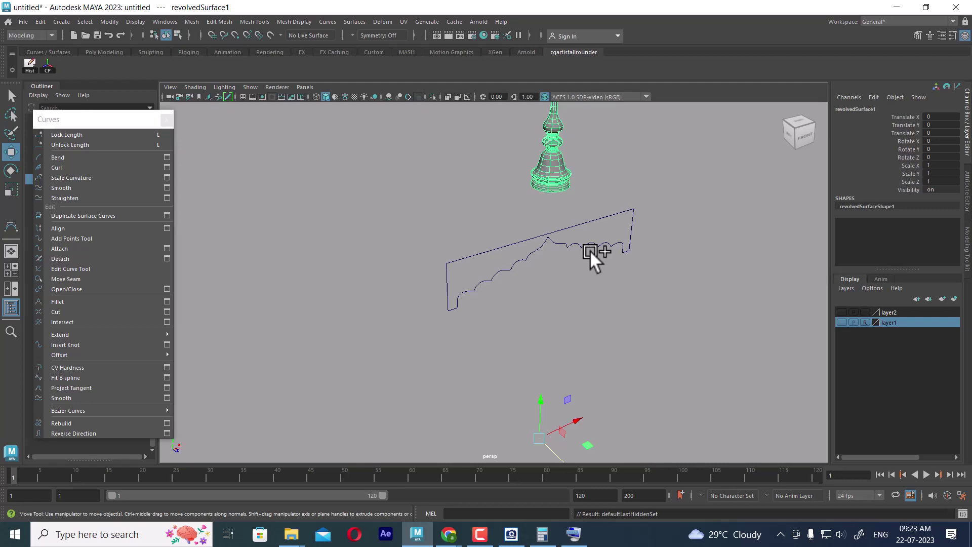
{"action": "left_click", "coordinate": [640, 288]}
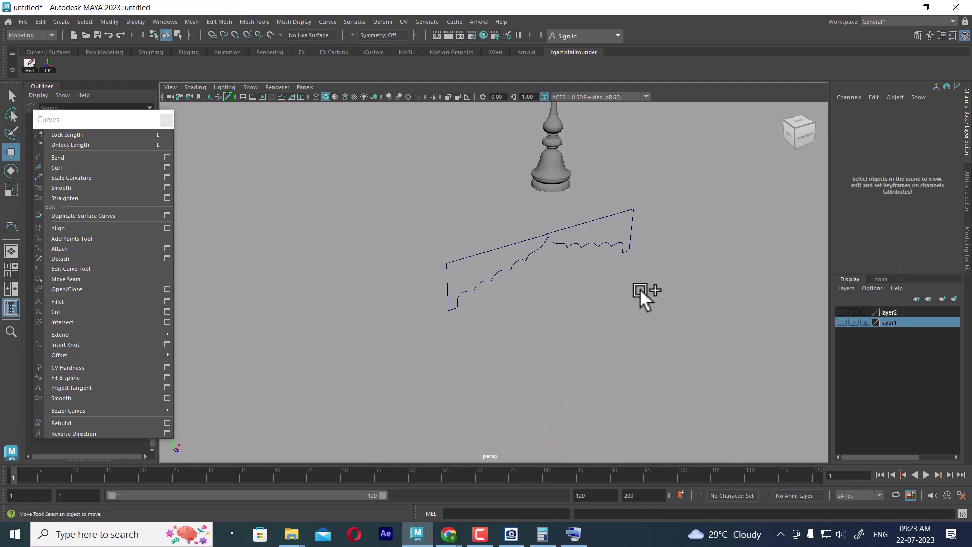
Step: Select the attached arch curve and close the Calculator app
{"action": "left_click", "coordinate": [593, 217]}
{"action": "mouse_move", "coordinate": [646, 306]}
{"action": "left_mouse_down", "text": "alt"}
{"action": "mouse_move", "coordinate": [598, 265]}
{"action": "mouse_move", "coordinate": [646, 311]}
{"action": "left_mouse_up", "text": "alt"}
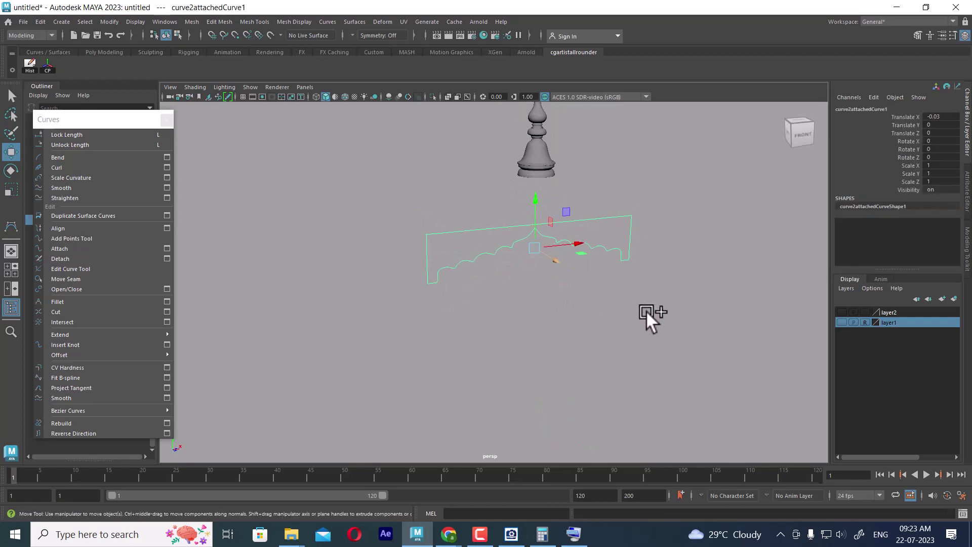
{"action": "left_click_drag", "start_coordinate": [651, 354], "coordinate": [632, 369], "text": "alt"}
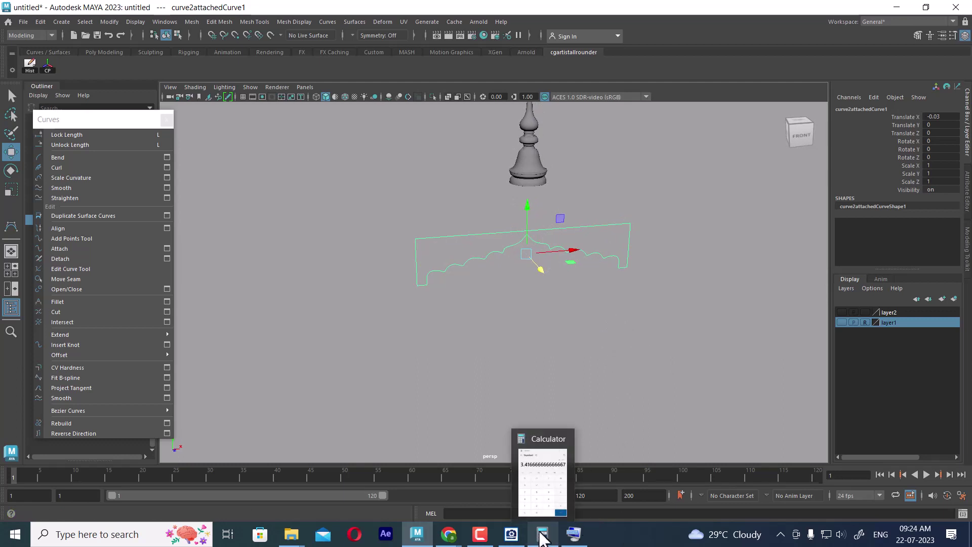
{"action": "left_click", "coordinate": [543, 537]}
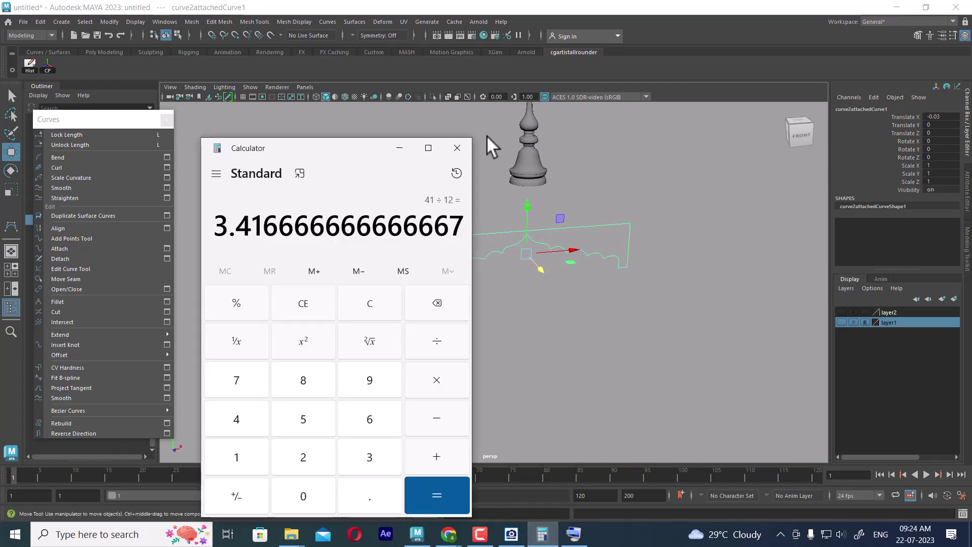
{"action": "left_click", "coordinate": [466, 147]}
{"action": "scroll", "coordinate": [640, 344], "scroll_direction": "up", "scroll_amount": 3}
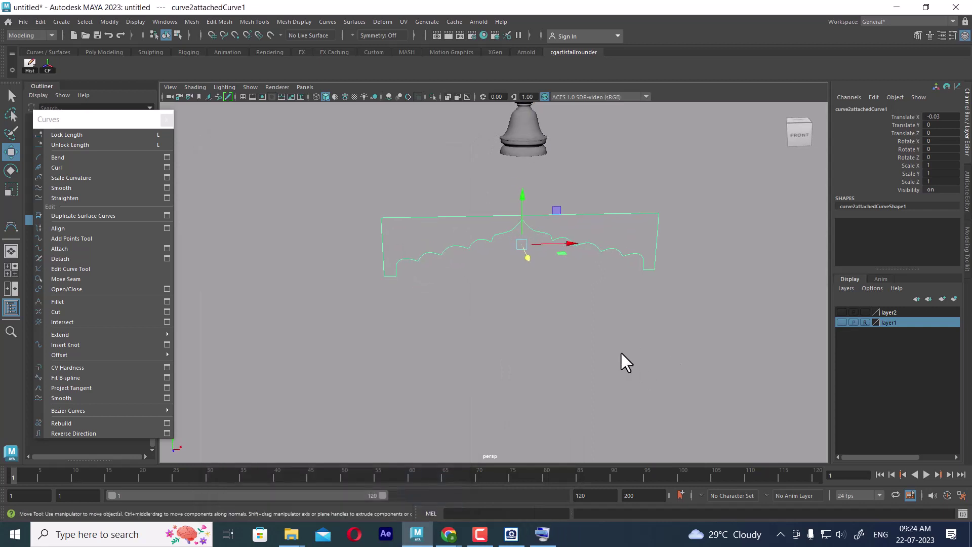
Step: Duplicate the attached arch curve and offset the copy to 0.134 along Z from the original
{"action": "left_click_drag", "start_coordinate": [621, 354], "coordinate": [671, 353], "text": "alt"}
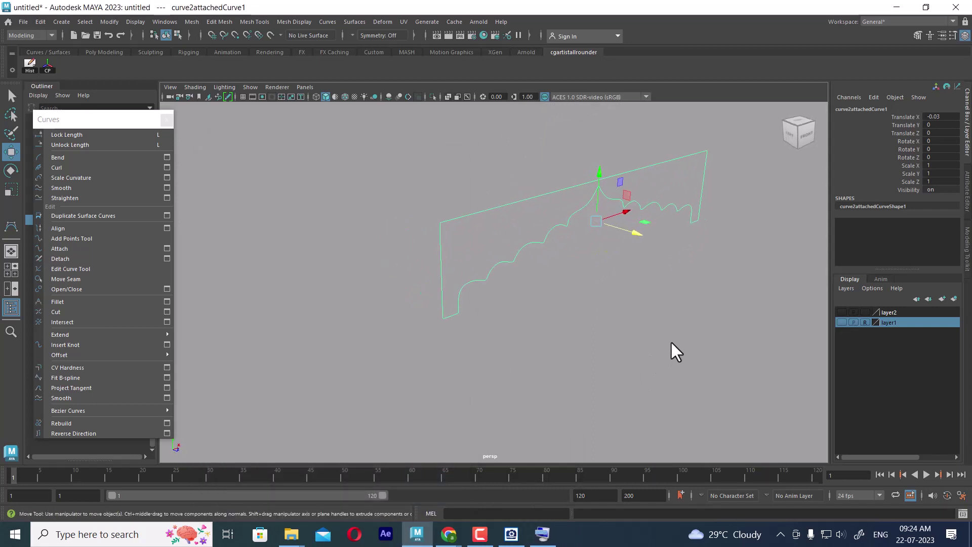
{"action": "left_click", "coordinate": [665, 352]}
{"action": "left_click", "coordinate": [529, 235]}
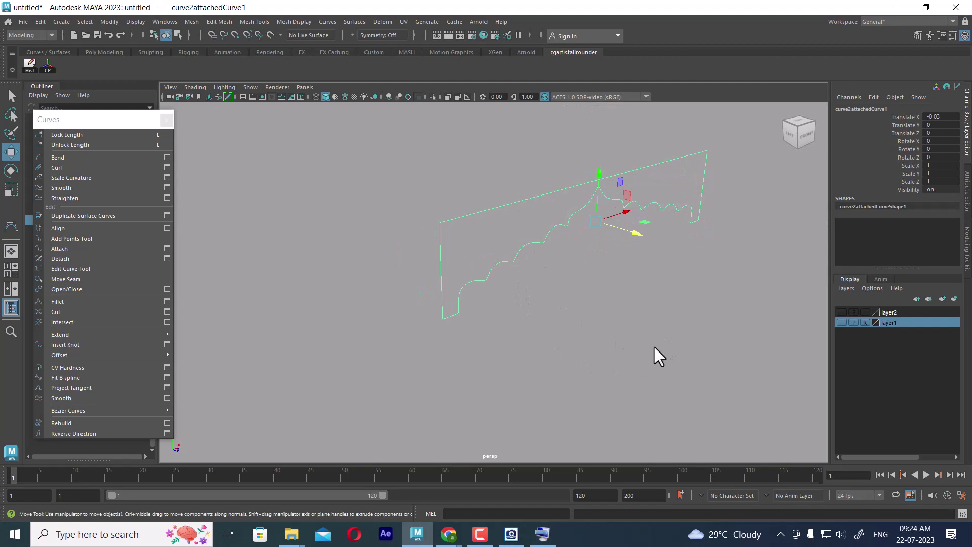
{"action": "left_click_drag", "start_coordinate": [618, 328], "coordinate": [641, 330], "text": "alt"}
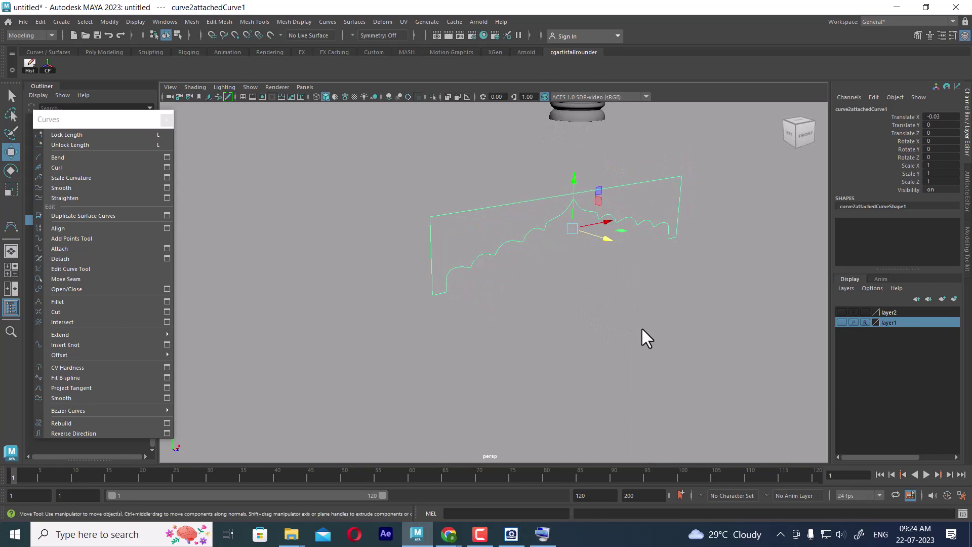
{"action": "left_click", "coordinate": [641, 330]}
{"action": "left_click", "coordinate": [536, 254]}
{"action": "left_click_drag", "start_coordinate": [546, 282], "coordinate": [658, 321], "text": "alt"}
{"action": "key", "text": "ctrl+d"}
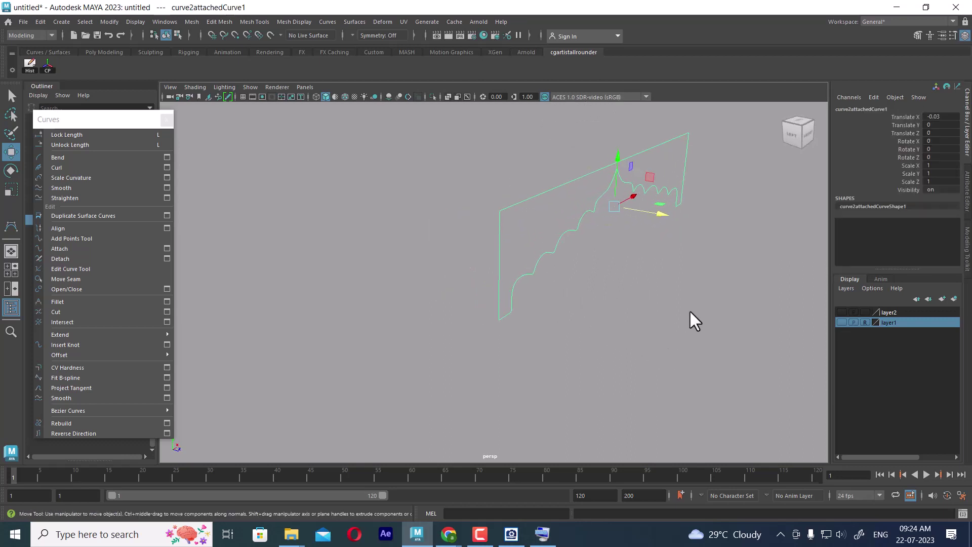
{"action": "left_click_drag", "start_coordinate": [664, 219], "coordinate": [671, 217]}
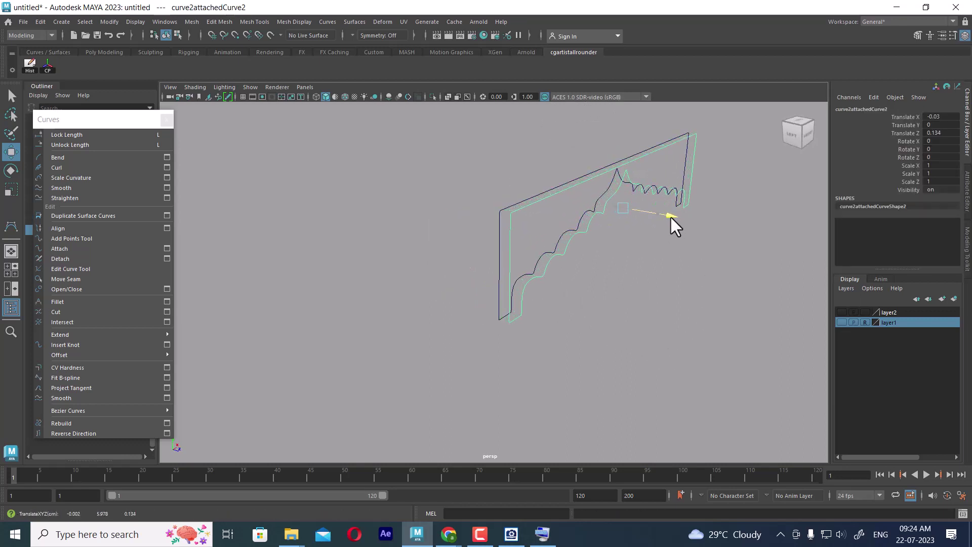
{"action": "left_click_drag", "start_coordinate": [673, 266], "coordinate": [754, 263], "text": "alt"}
{"action": "key", "text": "space"}
{"action": "key", "text": "f"}
{"action": "right_click_drag", "start_coordinate": [644, 311], "coordinate": [677, 334], "text": "alt"}
{"action": "left_click_drag", "start_coordinate": [672, 325], "coordinate": [695, 285], "text": "alt"}
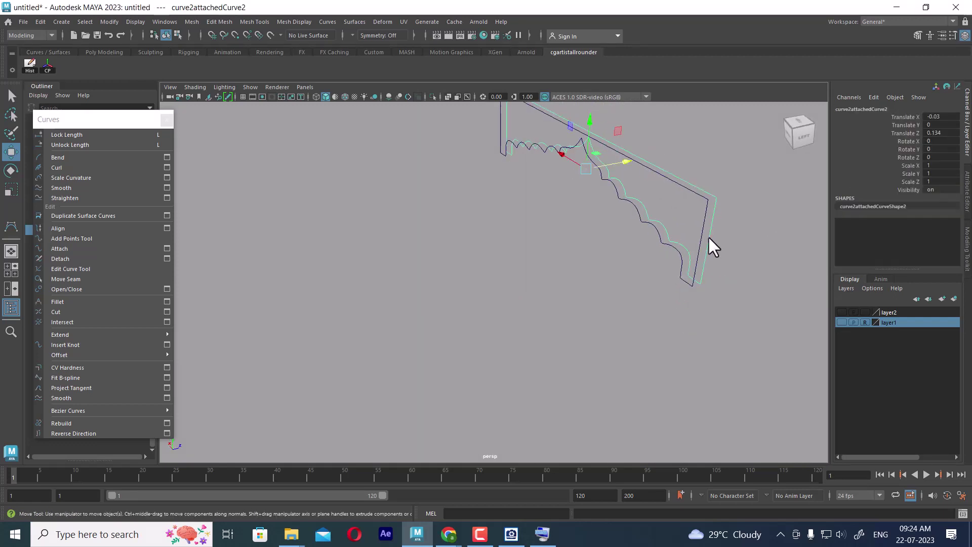
Step: Select both arch curves and keep the Surfaces commands open as a floating window beside the arch
{"action": "left_click", "coordinate": [676, 253]}
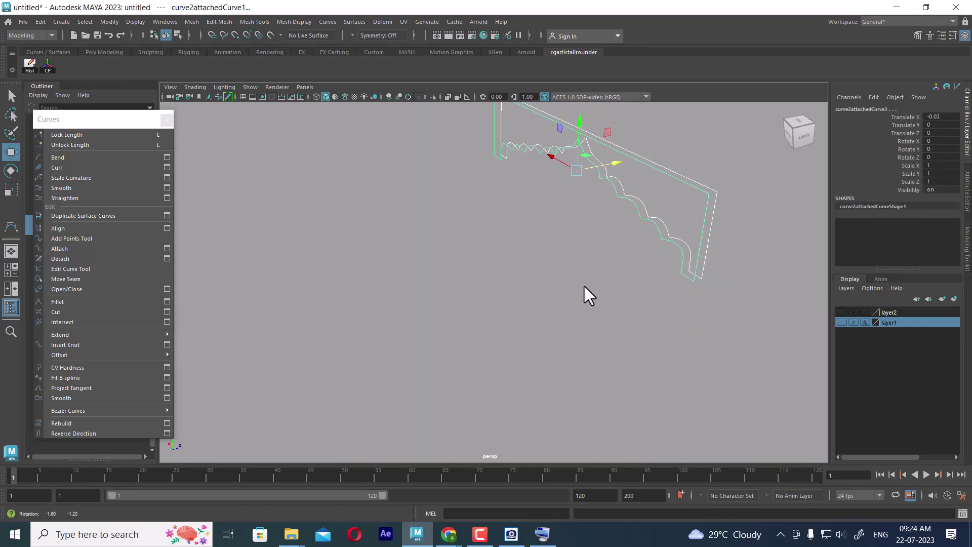
{"action": "mouse_move", "coordinate": [586, 293]}
{"action": "left_mouse_down", "text": "alt"}
{"action": "mouse_move", "coordinate": [560, 275]}
{"action": "mouse_move", "coordinate": [423, 294]}
{"action": "mouse_move", "coordinate": [530, 348]}
{"action": "mouse_move", "coordinate": [570, 295]}
{"action": "mouse_move", "coordinate": [577, 312]}
{"action": "left_mouse_up", "text": "alt"}
{"action": "key", "text": "5"}
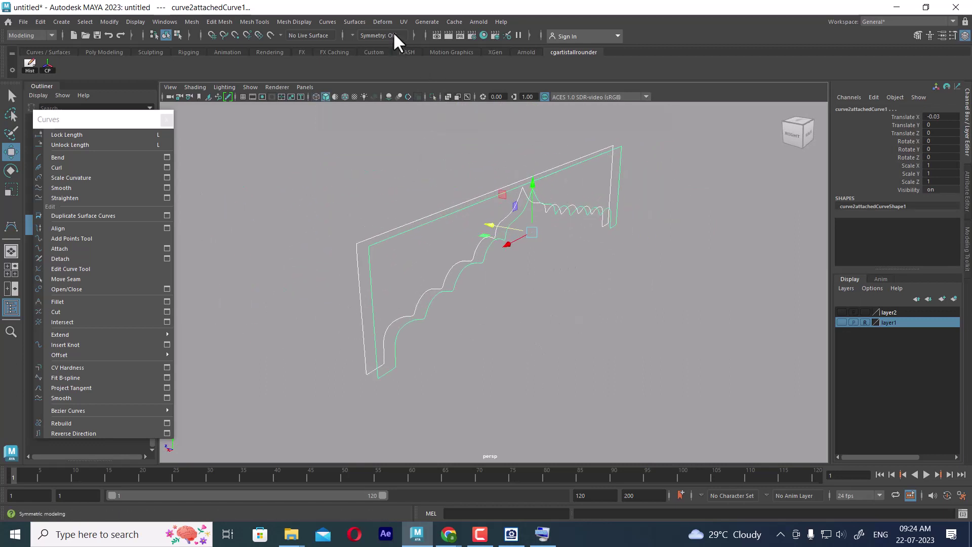
{"action": "left_click", "coordinate": [355, 21]}
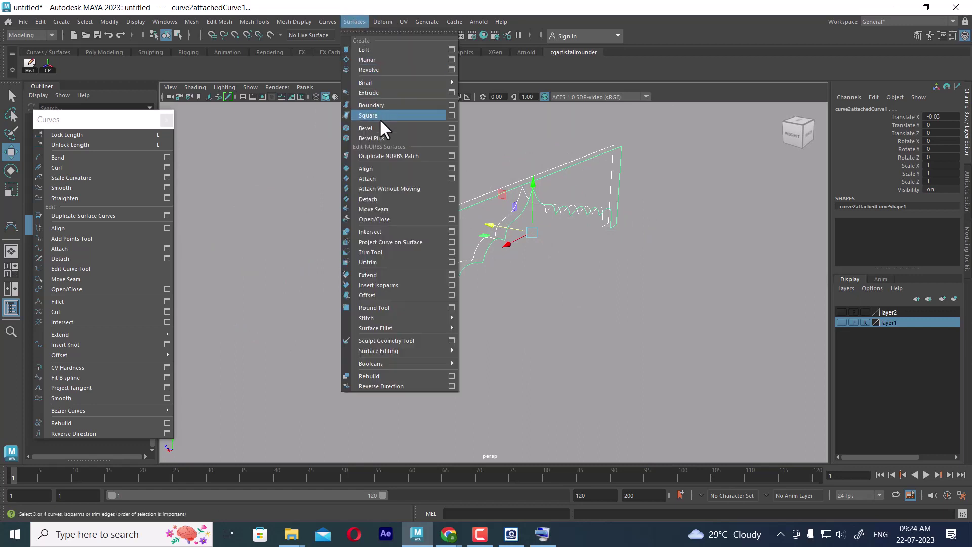
{"action": "left_click", "coordinate": [390, 34]}
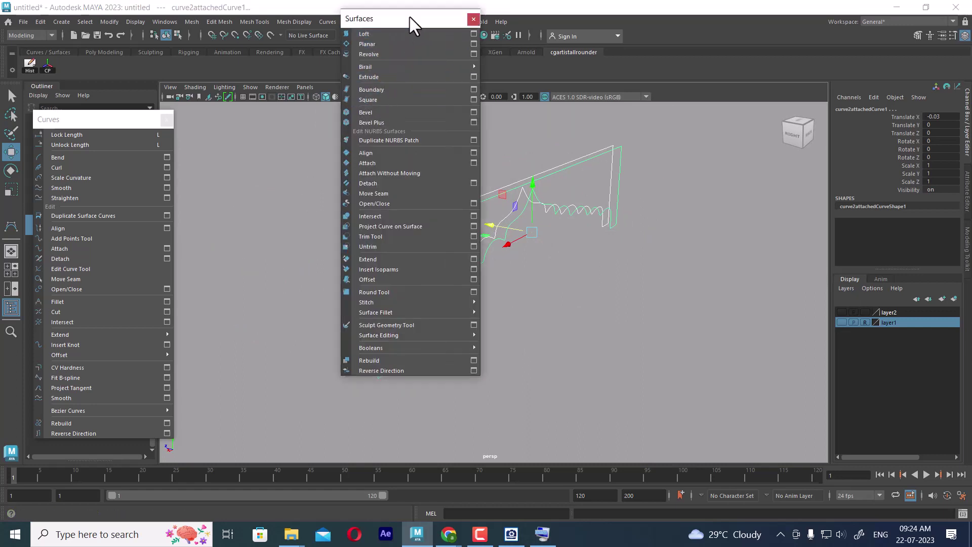
{"action": "left_click_drag", "start_coordinate": [409, 17], "coordinate": [822, 76]}
Step: Loft a surface between the two arch curves, examine it, and undo the loft
{"action": "left_click", "coordinate": [788, 93]}
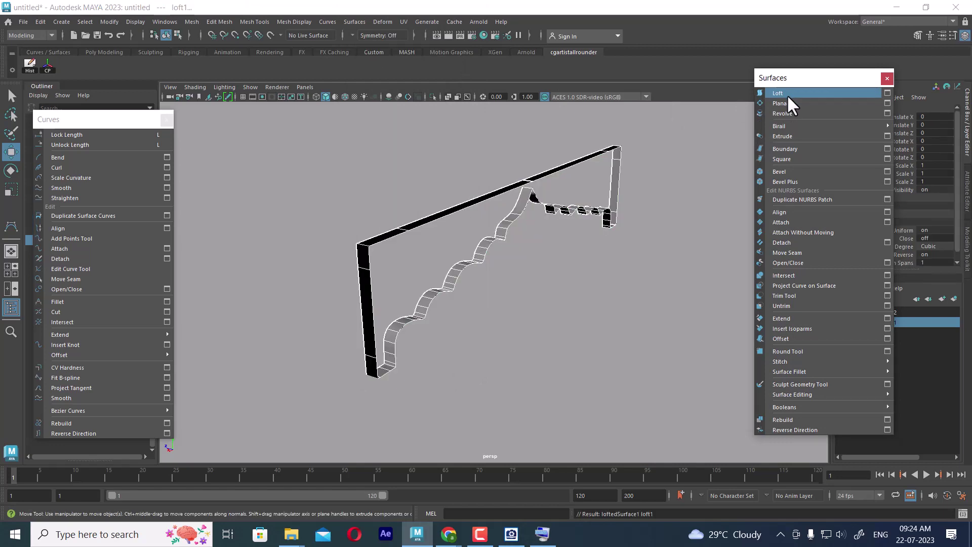
{"action": "left_click_drag", "start_coordinate": [528, 311], "coordinate": [434, 295], "text": "alt"}
{"action": "key", "text": "ctrl+z"}
{"action": "key", "text": "ctrl+z"}
{"action": "key", "text": "ctrl+z"}
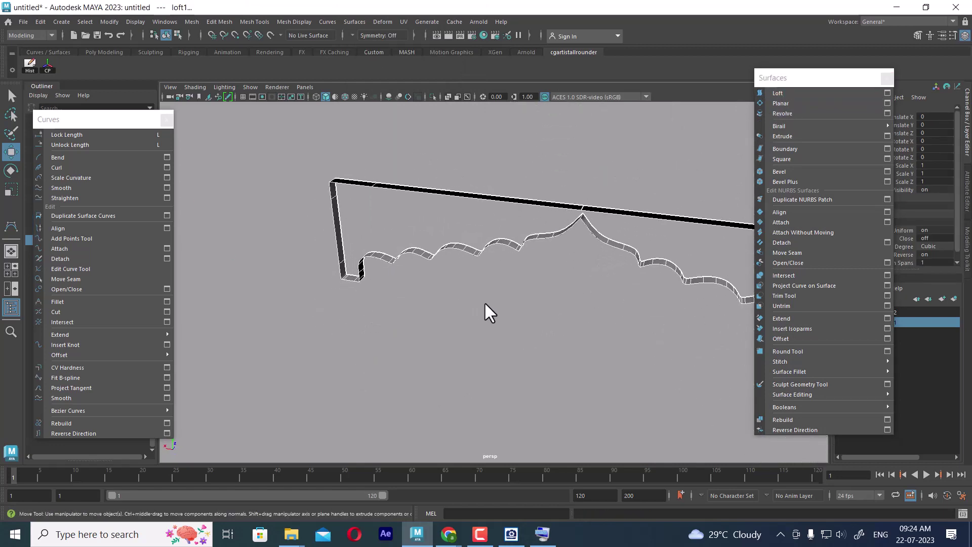
Step: Reselect both arch curves and loft a surface between them
{"action": "left_click", "coordinate": [509, 319]}
{"action": "left_click_drag", "start_coordinate": [510, 318], "coordinate": [605, 252], "text": "alt"}
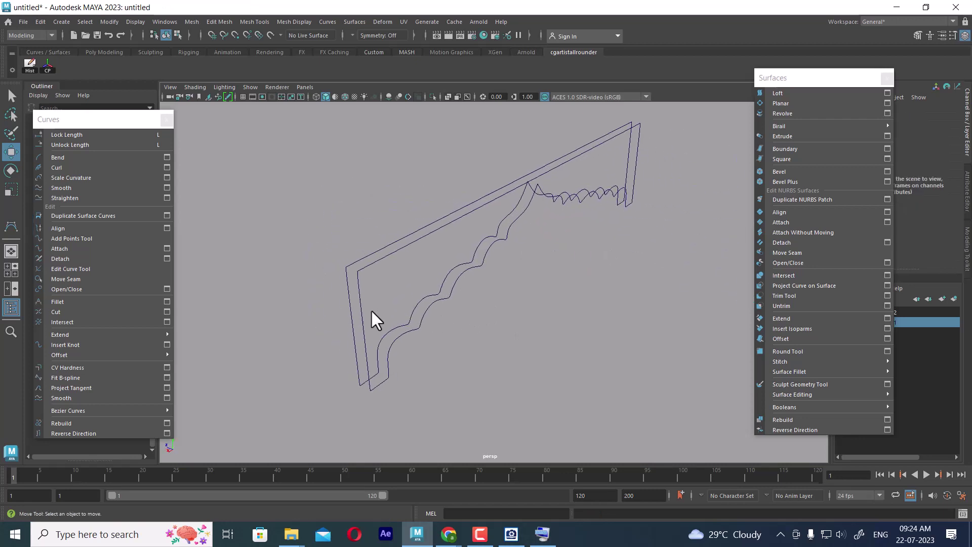
{"action": "left_click_drag", "start_coordinate": [344, 282], "coordinate": [371, 262]}
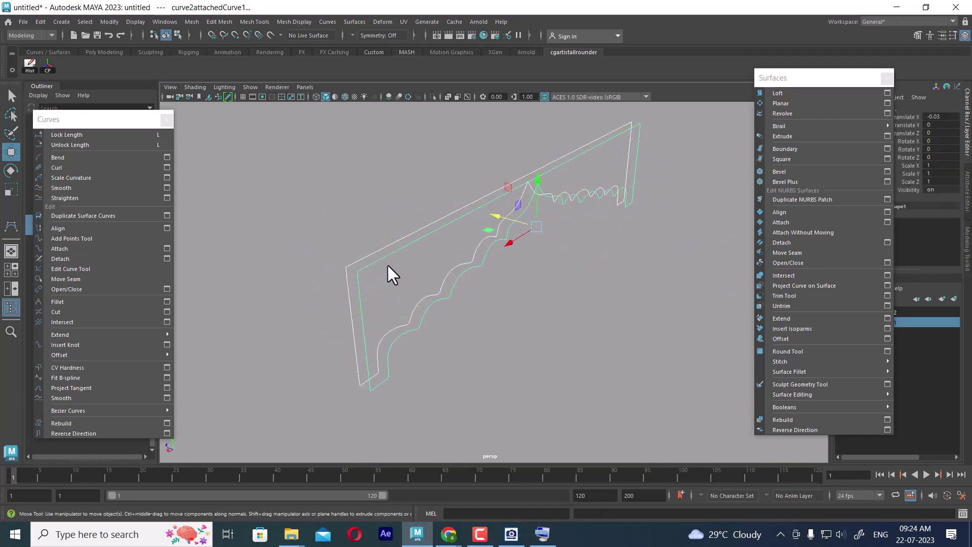
{"action": "left_click", "coordinate": [806, 92]}
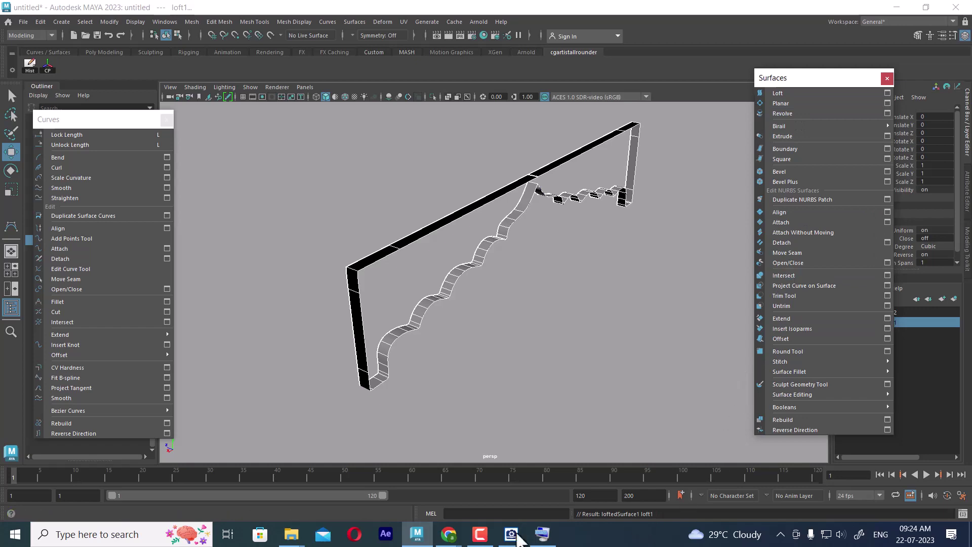
Step: Switch to ACDSee Quick View and examine the front arch in the home temple reference photos
{"action": "mouse_move", "coordinate": [512, 529]}
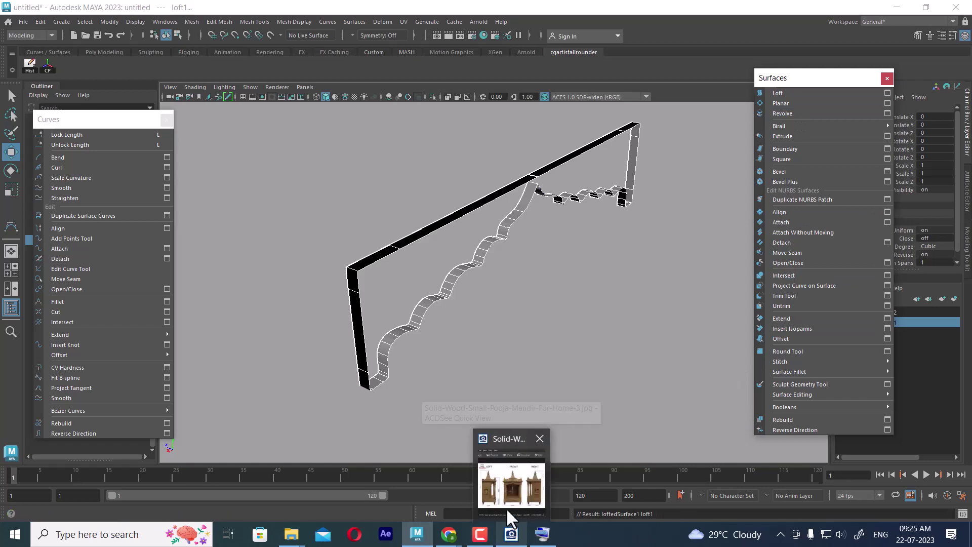
{"action": "left_click", "coordinate": [496, 472]}
{"action": "scroll", "coordinate": [818, 219], "scroll_direction": "up", "scroll_amount": 1}
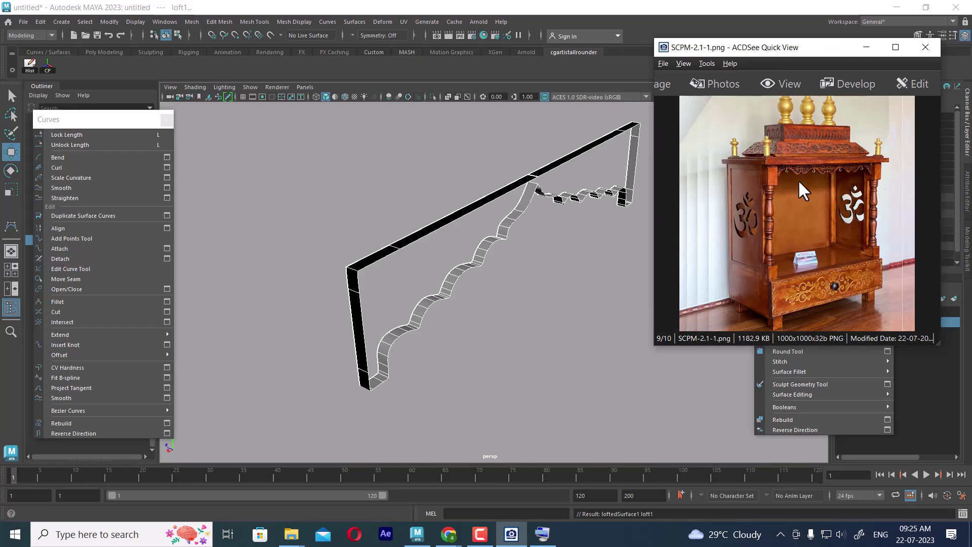
{"action": "scroll", "coordinate": [798, 180], "scroll_direction": "up", "scroll_amount": 3}
{"action": "scroll", "coordinate": [798, 185], "scroll_direction": "up", "scroll_amount": 3}
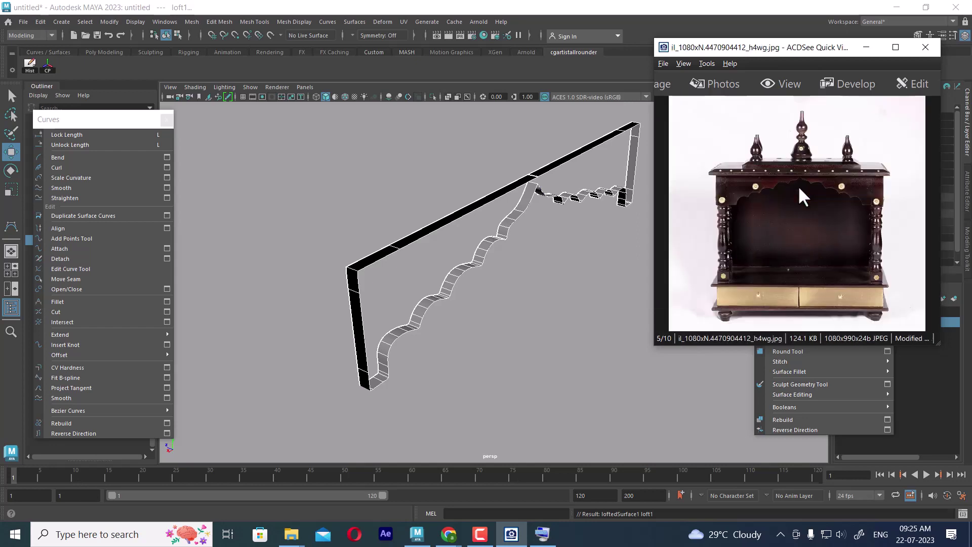
{"action": "scroll", "coordinate": [799, 187], "scroll_direction": "up", "scroll_amount": 1}
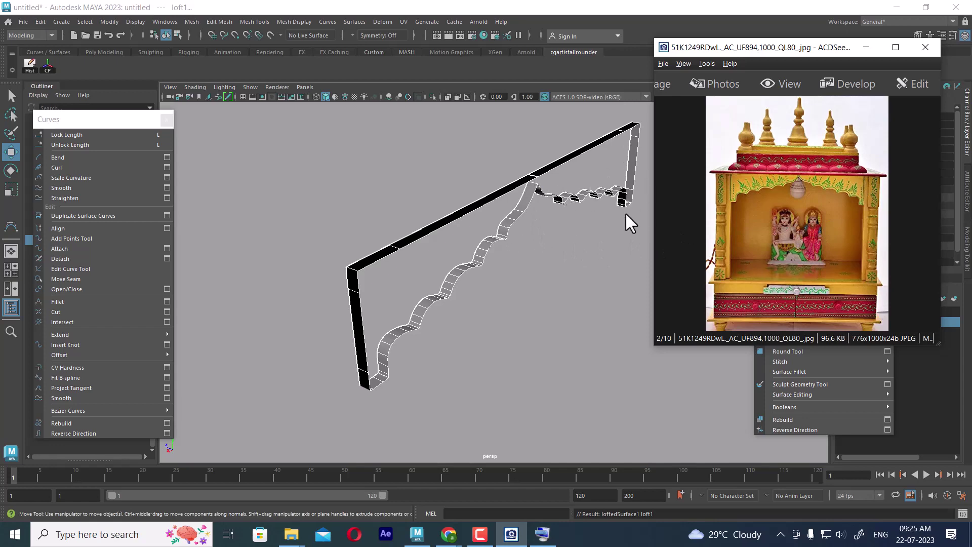
{"action": "left_click", "coordinate": [866, 47]}
Step: Exclude surface objects from the selection mask and select the duplicated arch curve at the lofted surface's edge
{"action": "left_click", "coordinate": [577, 284]}
{"action": "left_click", "coordinate": [636, 158]}
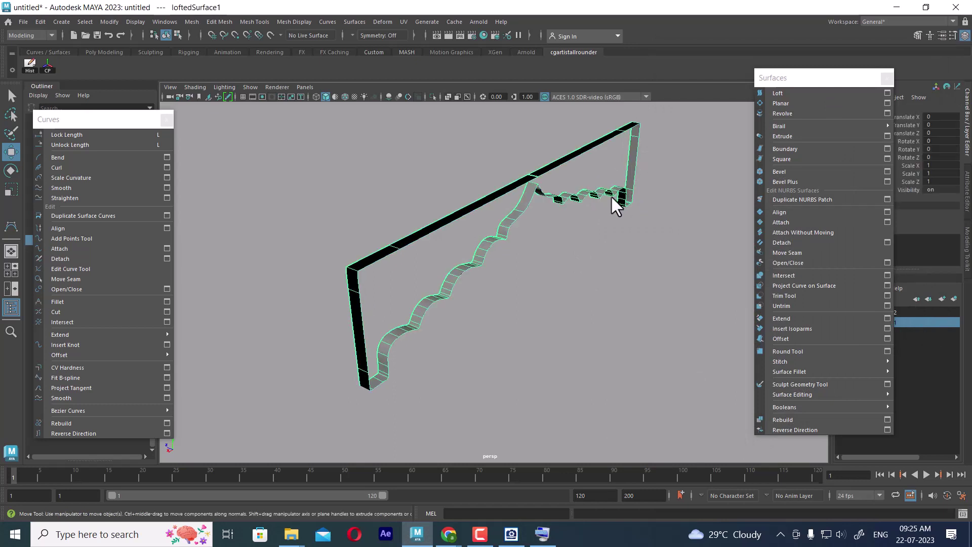
{"action": "left_click", "coordinate": [190, 35]}
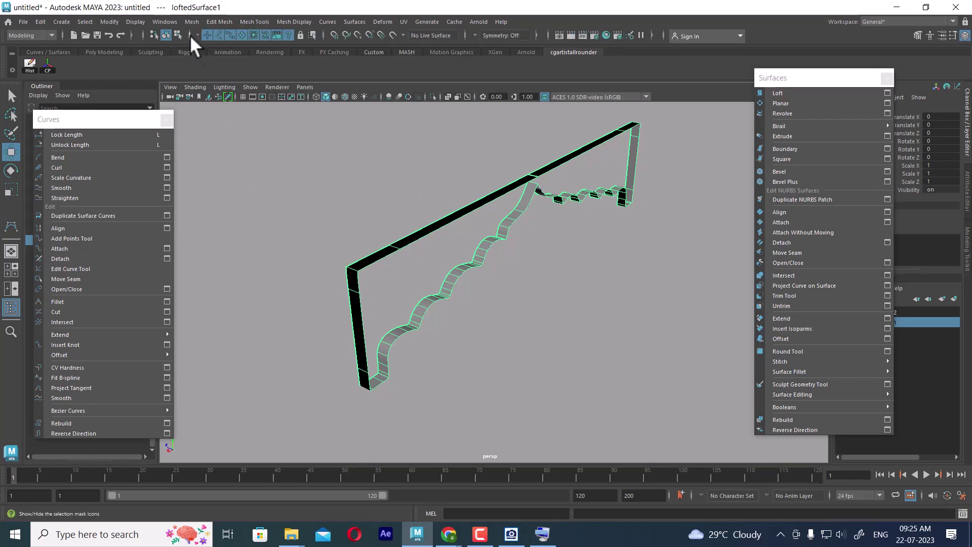
{"action": "left_click", "coordinate": [407, 156]}
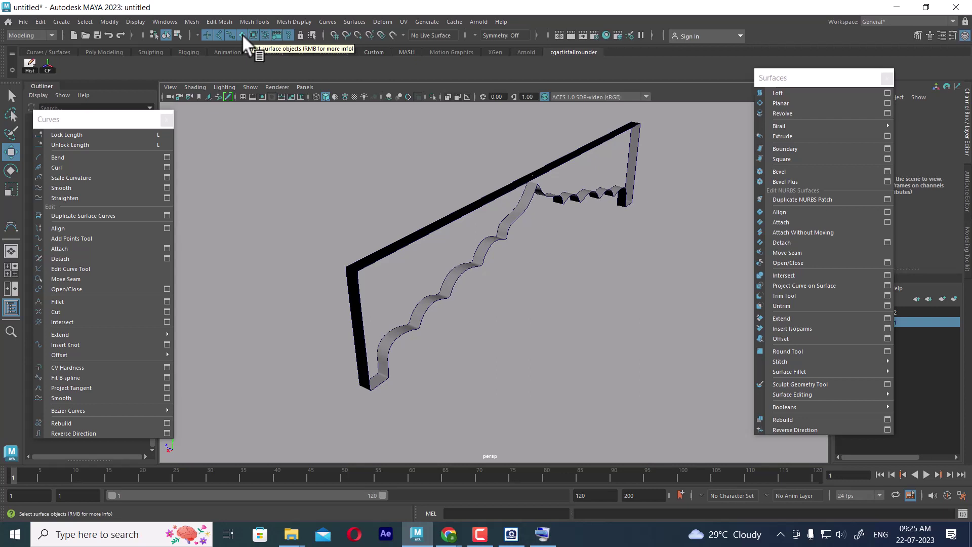
{"action": "left_click", "coordinate": [587, 200]}
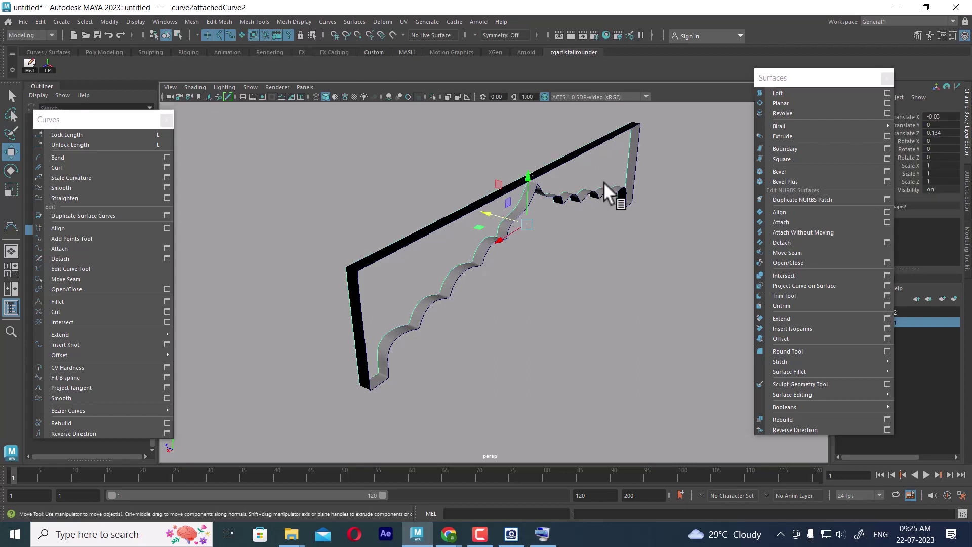
Step: Try to create a planar surface from the duplicated arch curve and select that curve again
{"action": "left_click", "coordinate": [630, 154]}
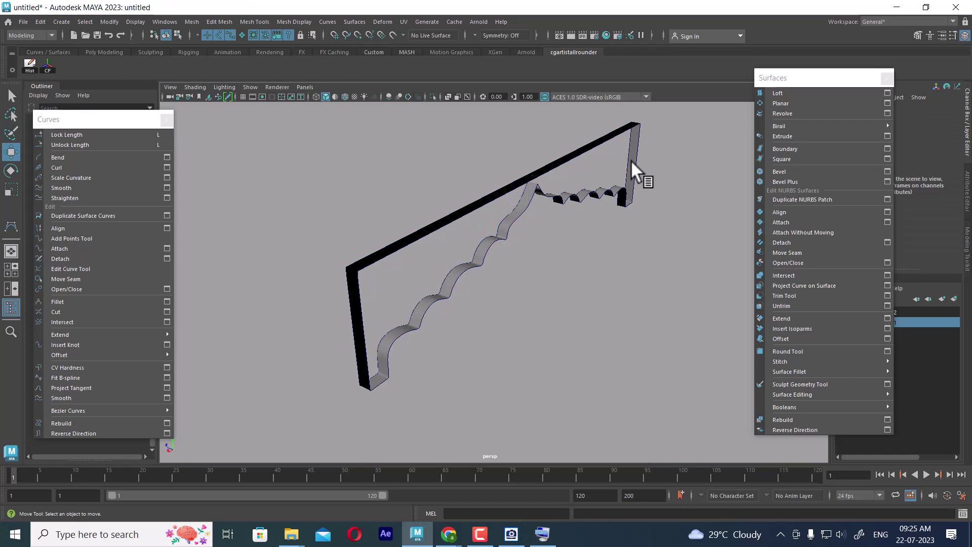
{"action": "left_click", "coordinate": [627, 157]}
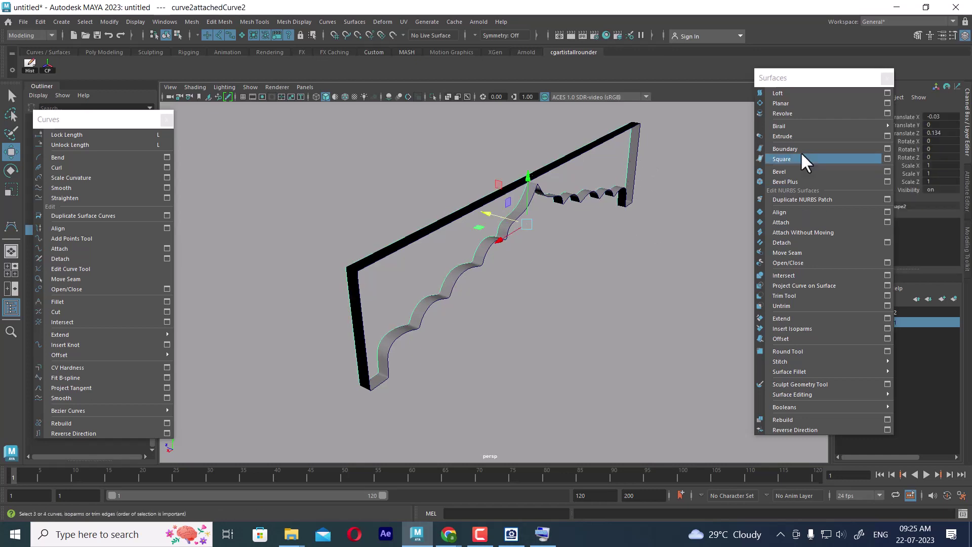
{"action": "left_click", "coordinate": [800, 98]}
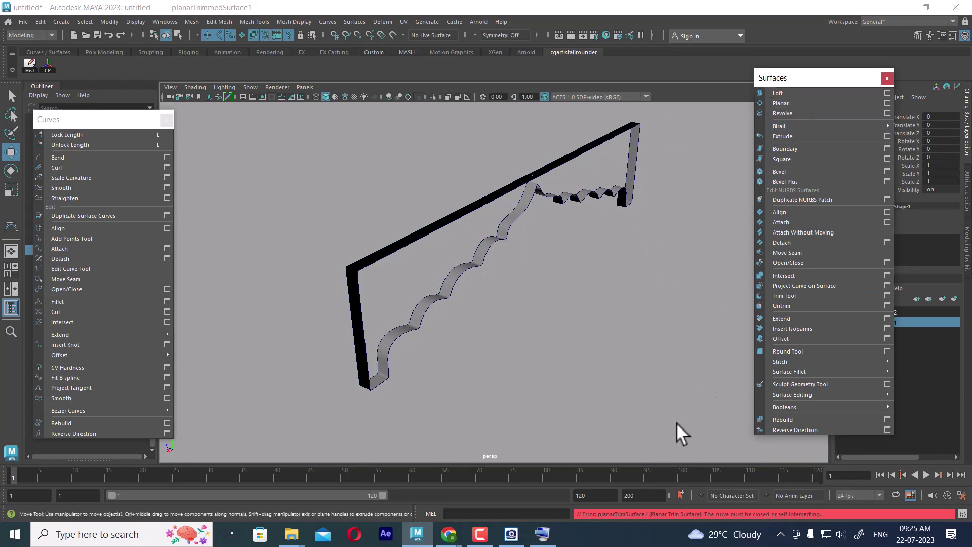
{"action": "left_click", "coordinate": [642, 285]}
{"action": "left_click", "coordinate": [506, 214]}
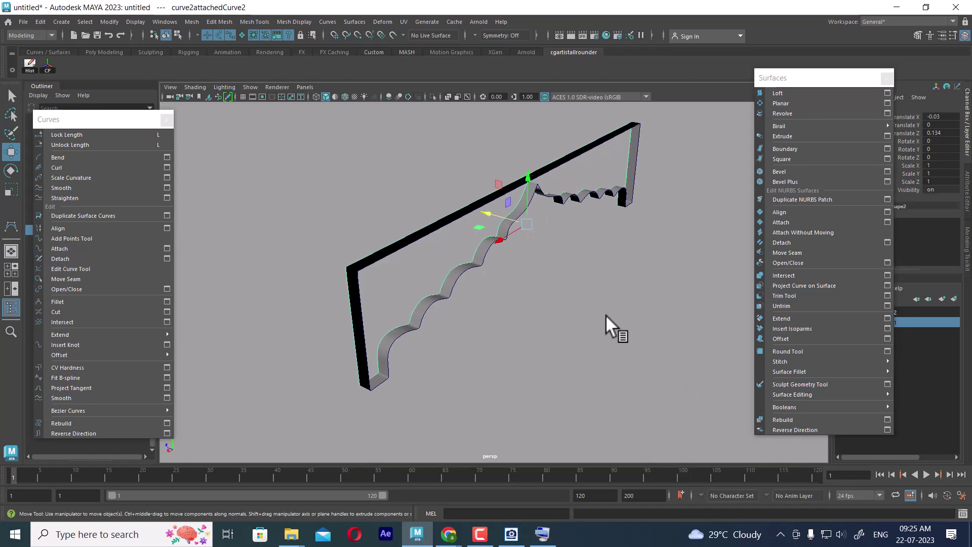
Step: Create a NURBS square and build a planar surface from it as a test of the Planar command
{"action": "scroll", "coordinate": [600, 278], "scroll_direction": "down", "scroll_amount": 4}
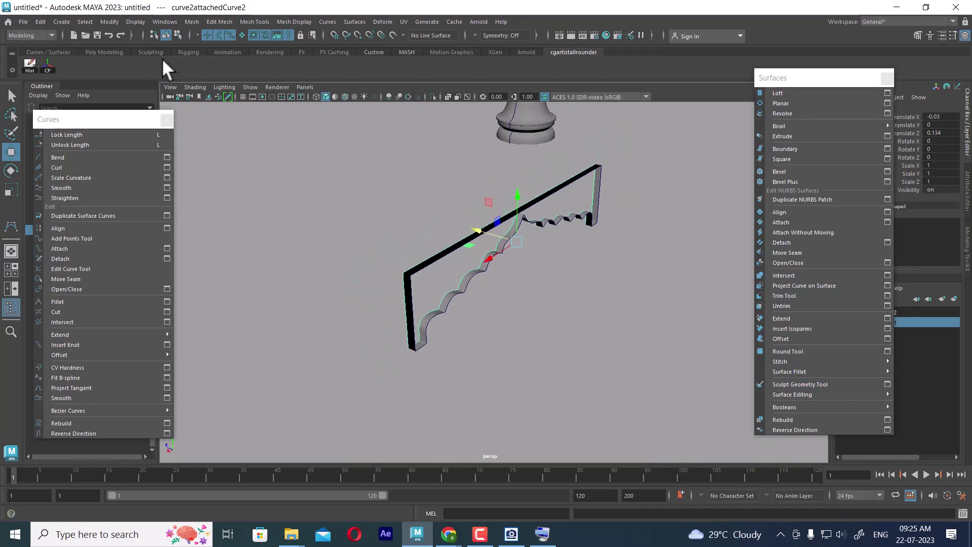
{"action": "left_click", "coordinate": [61, 22]}
{"action": "mouse_move", "coordinate": [113, 50]}
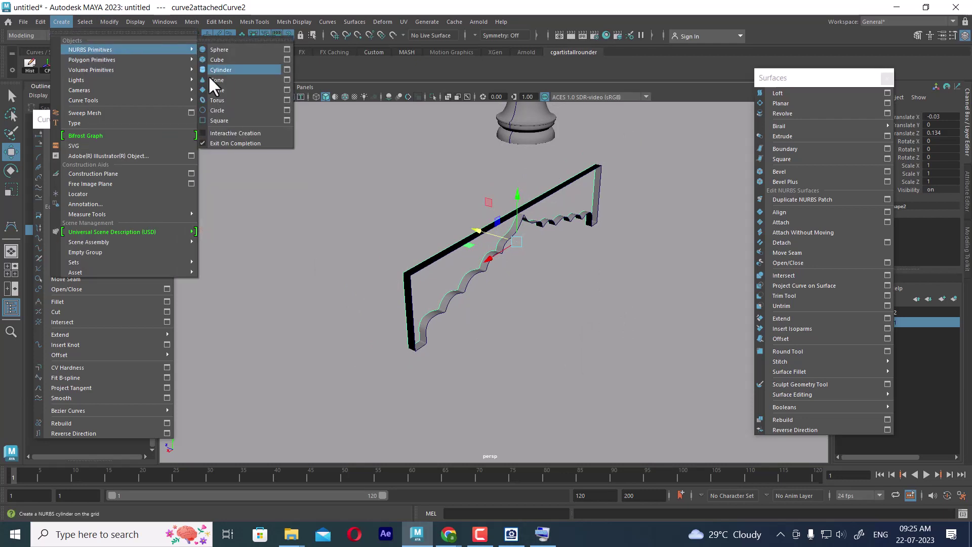
{"action": "left_click", "coordinate": [220, 120]}
{"action": "scroll", "coordinate": [518, 260], "scroll_direction": "down", "scroll_amount": 3}
{"action": "left_click_drag", "start_coordinate": [517, 260], "coordinate": [587, 273], "text": "alt"}
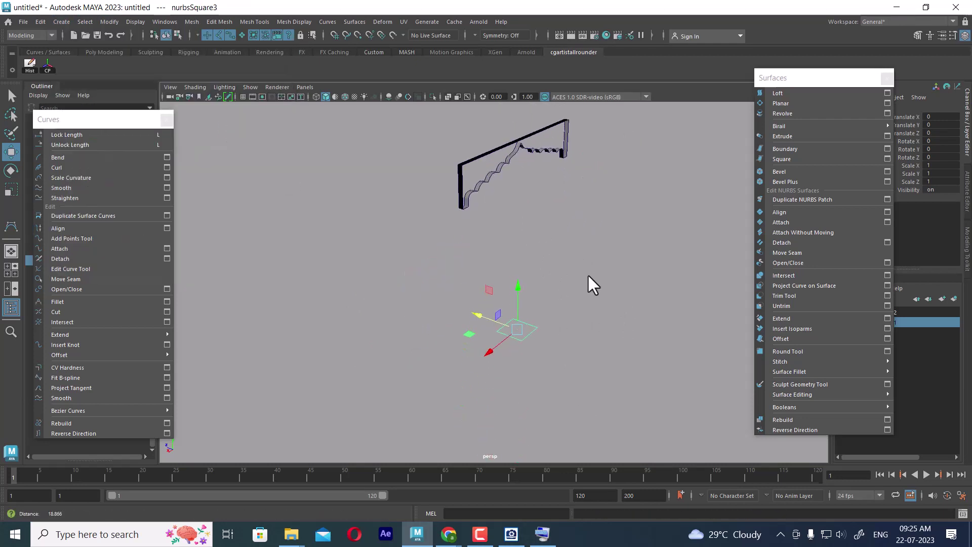
{"action": "left_click", "coordinate": [816, 102]}
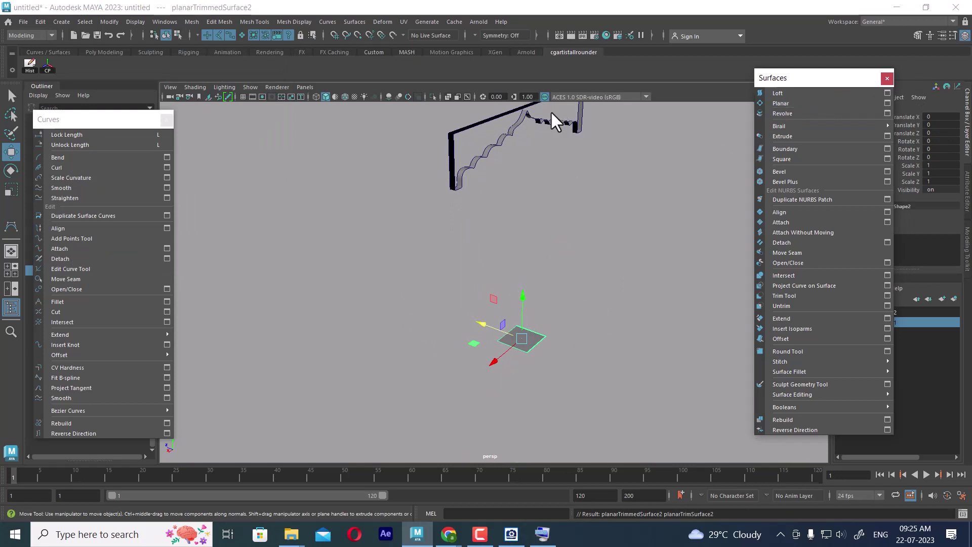
Step: Try to create a planar surface from the original scalloped arch curve
{"action": "middle_click_drag", "start_coordinate": [551, 111], "coordinate": [544, 181], "text": "alt"}
{"action": "left_click_drag", "start_coordinate": [544, 180], "coordinate": [570, 373], "text": "alt"}
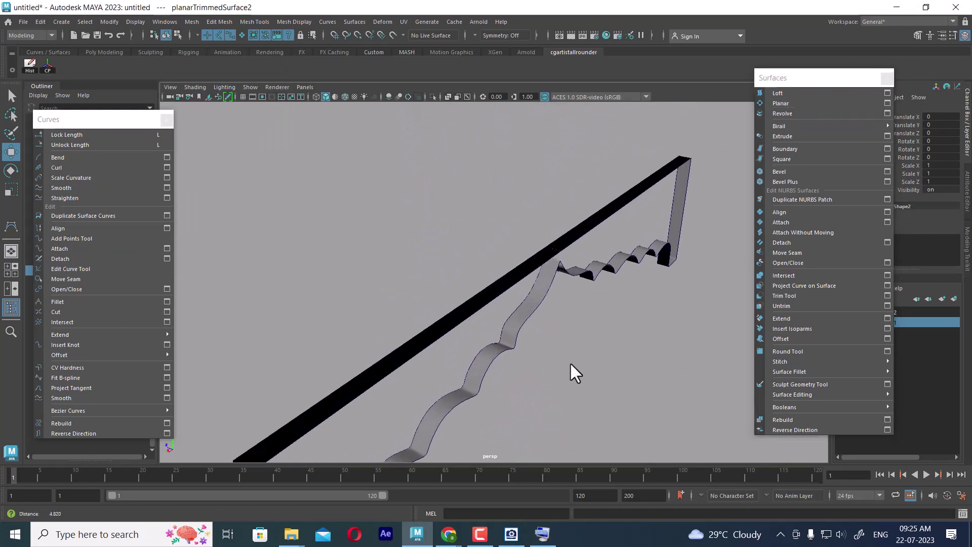
{"action": "left_click", "coordinate": [563, 268]}
{"action": "left_click", "coordinate": [812, 101]}
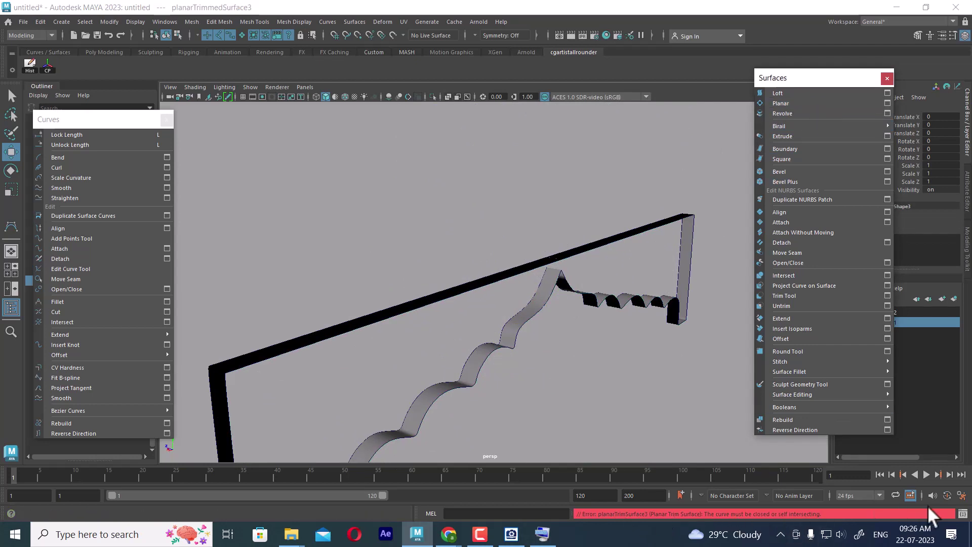
Step: Read the planar surface error messages in a widened Script Editor, and close the editor
{"action": "left_click", "coordinate": [963, 514]}
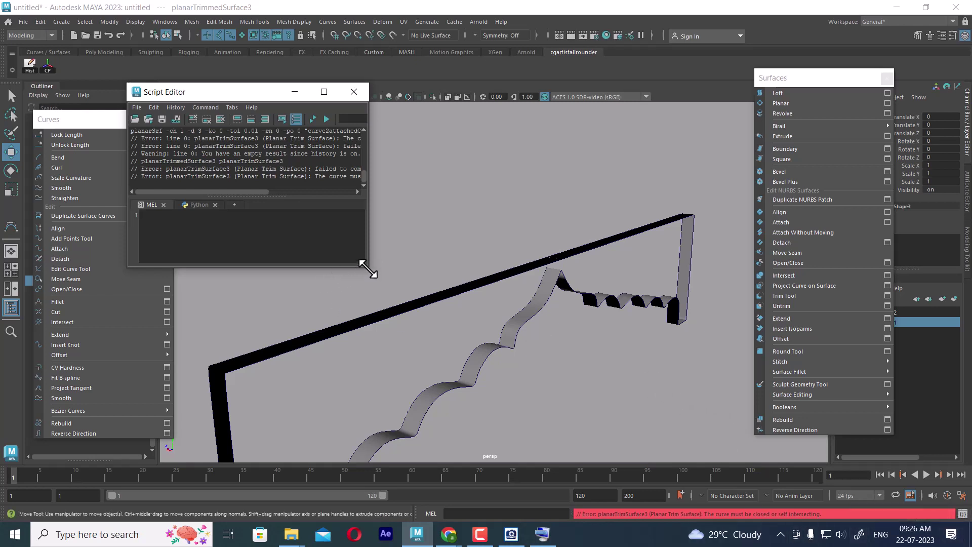
{"action": "left_click_drag", "start_coordinate": [367, 269], "coordinate": [545, 283]}
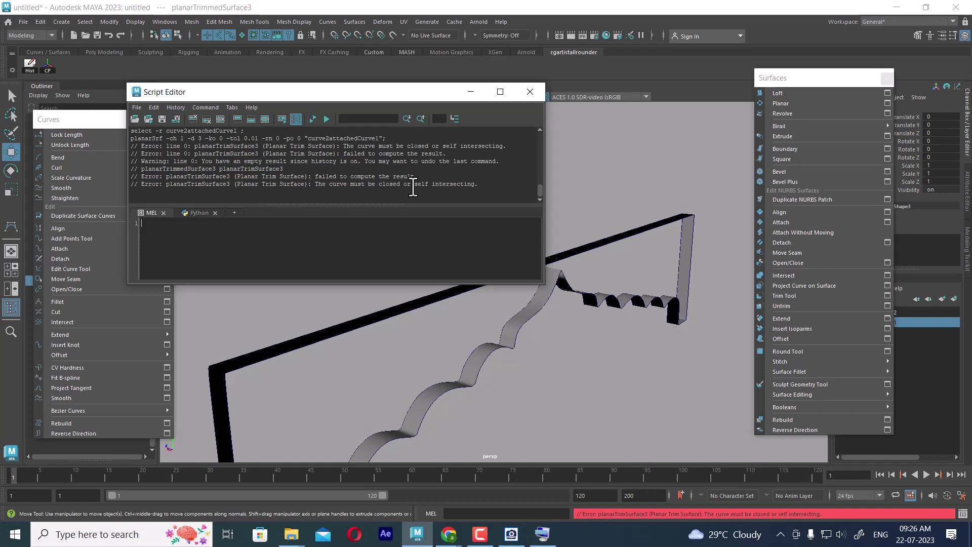
{"action": "left_click", "coordinate": [530, 91]}
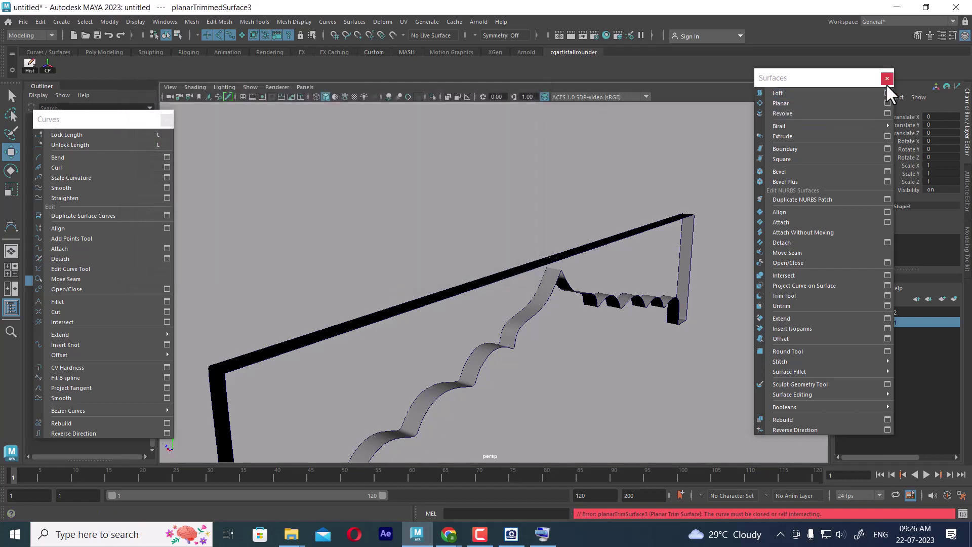
Step: Select the original arch curve and hide all unselected objects
{"action": "left_click", "coordinate": [568, 320]}
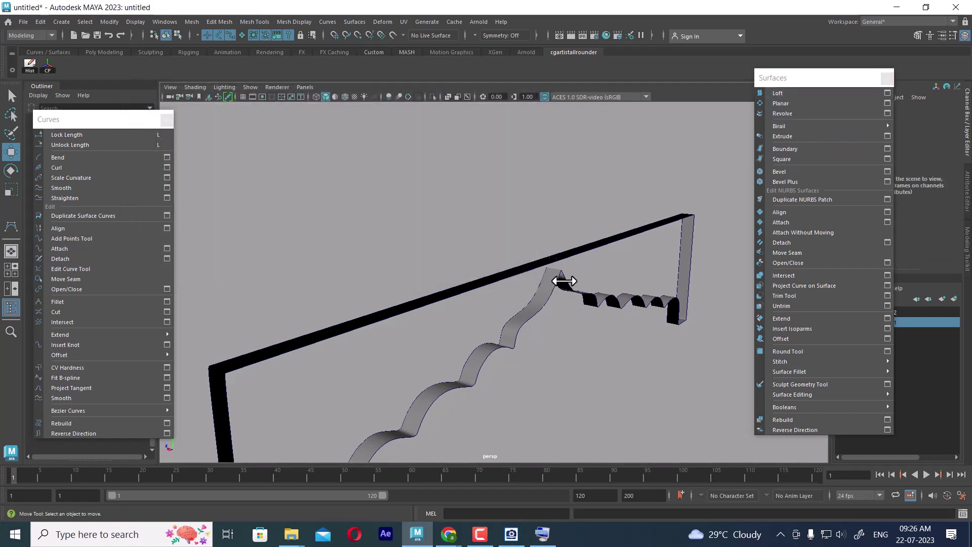
{"action": "left_click", "coordinate": [565, 280]}
{"action": "left_click_drag", "start_coordinate": [574, 283], "coordinate": [592, 301], "text": "alt"}
{"action": "key", "text": "alt+h"}
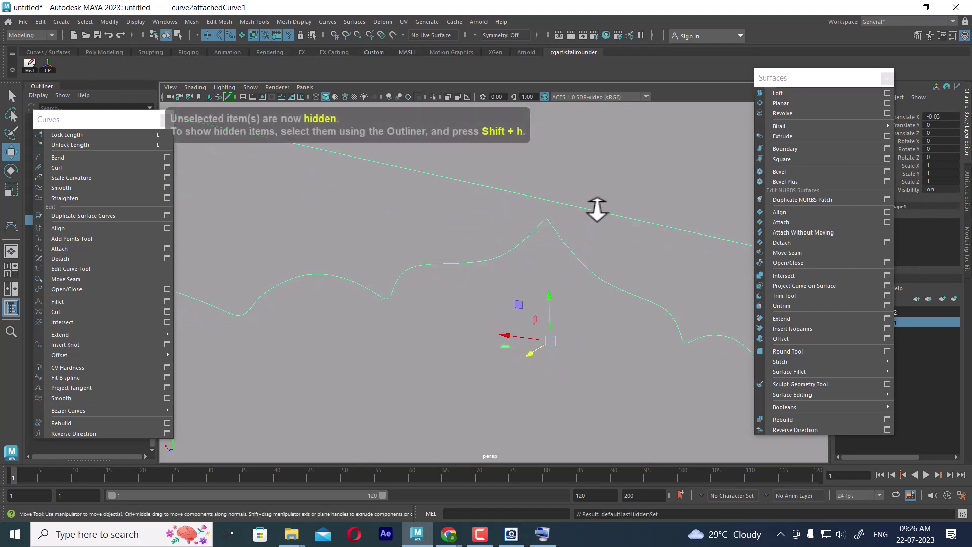
Step: Display the arch curve's control vertices and frame the overlapping end points at the middle of the top edge
{"action": "left_click", "coordinate": [505, 214]}
{"action": "mouse_move", "coordinate": [562, 195]}
{"action": "left_mouse_down", "text": "alt"}
{"action": "mouse_move", "coordinate": [539, 194]}
{"action": "mouse_move", "coordinate": [577, 195]}
{"action": "left_mouse_up", "text": "alt"}
{"action": "key", "text": "f"}
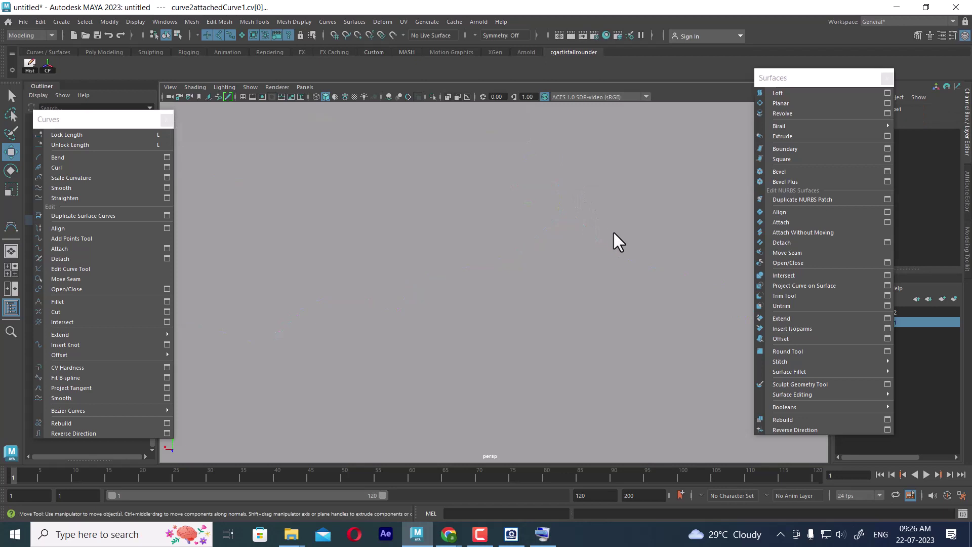
{"action": "right_click_drag", "start_coordinate": [540, 314], "coordinate": [553, 412], "text": "alt"}
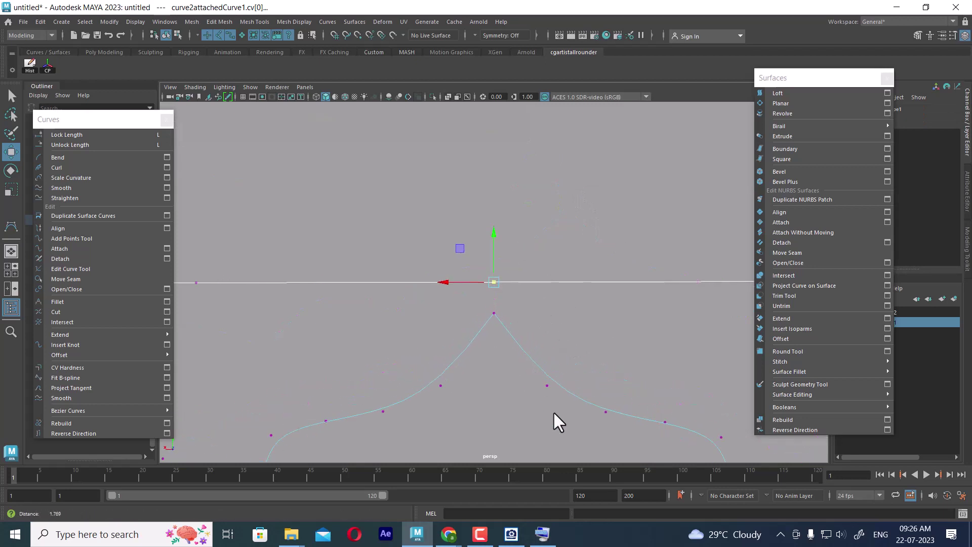
{"action": "left_click_drag", "start_coordinate": [548, 331], "coordinate": [556, 347], "text": "alt"}
{"action": "right_click_drag", "start_coordinate": [556, 347], "coordinate": [582, 355], "text": "alt"}
{"action": "left_click", "coordinate": [592, 339]}
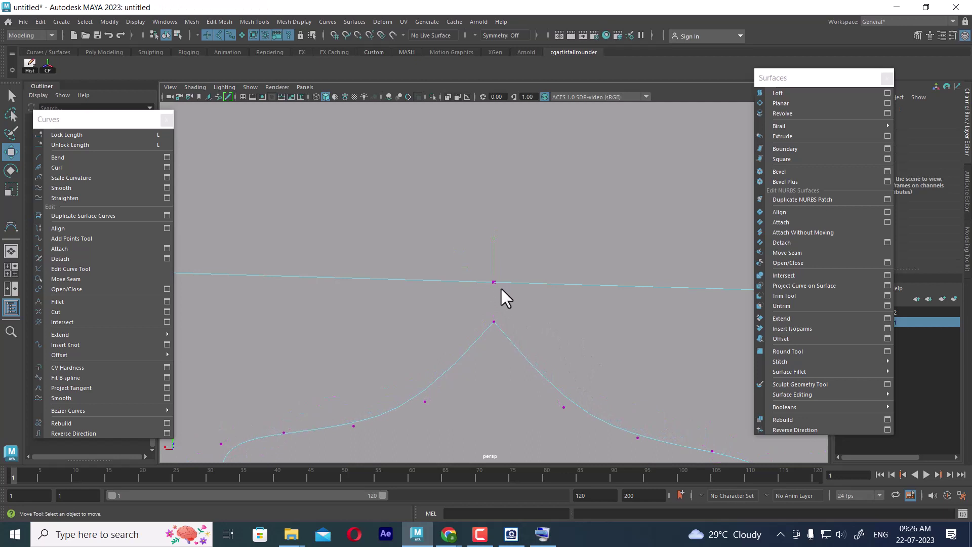
Step: Try moving the overlapping end vertices together along the top edge, and undo the move
{"action": "left_click", "coordinate": [490, 289]}
{"action": "left_click", "coordinate": [527, 270]}
{"action": "left_click", "coordinate": [493, 282]}
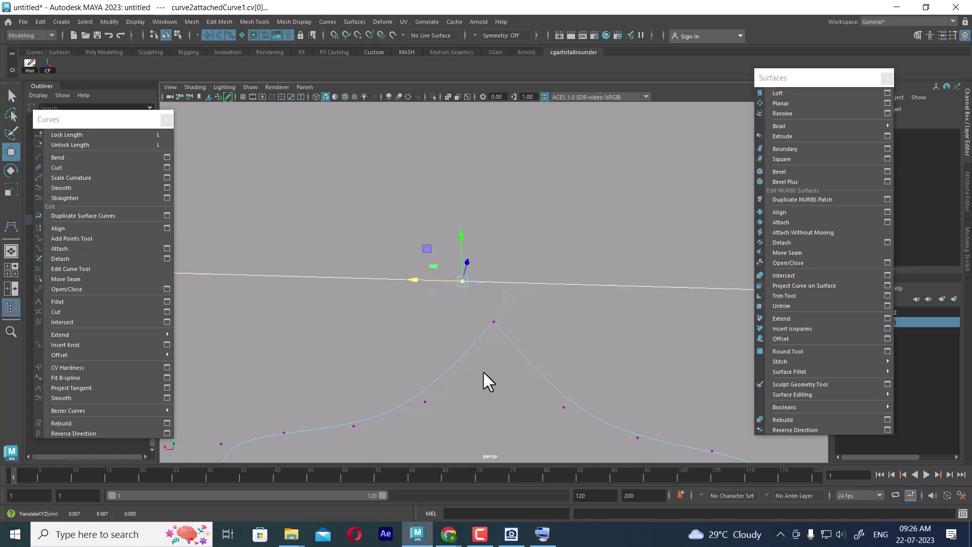
{"action": "left_click_drag", "start_coordinate": [486, 380], "coordinate": [537, 335], "text": "alt"}
{"action": "key", "text": "ctrl+z"}
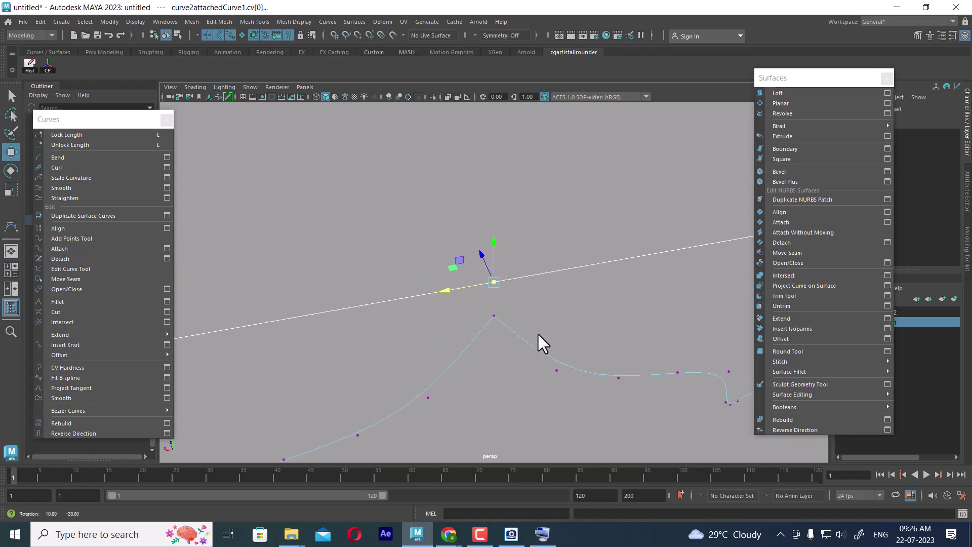
Step: Separate the arch curve's two overlapping end vertices by moving each a different distance along the top edge
{"action": "left_click", "coordinate": [538, 359]}
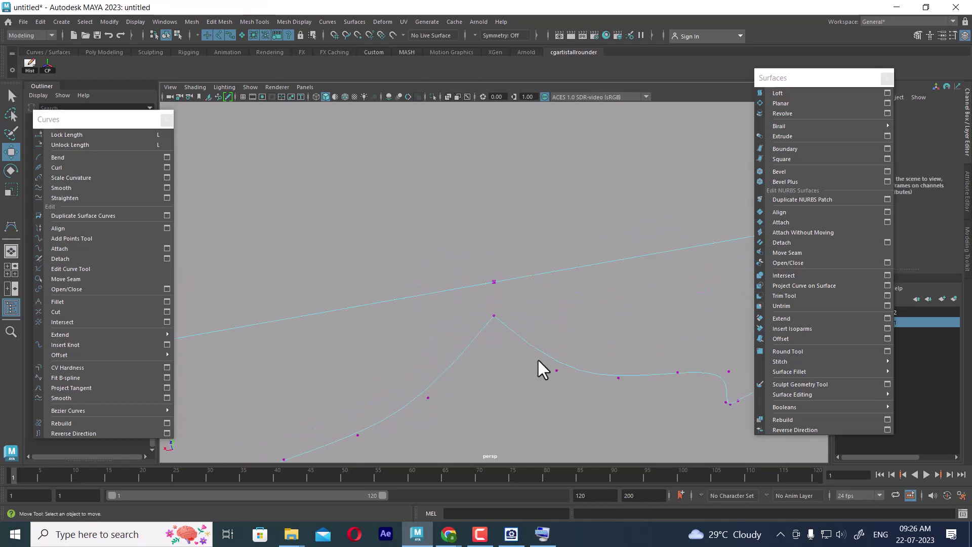
{"action": "left_click", "coordinate": [493, 282]}
{"action": "left_click_drag", "start_coordinate": [490, 291], "coordinate": [585, 336], "text": "alt"}
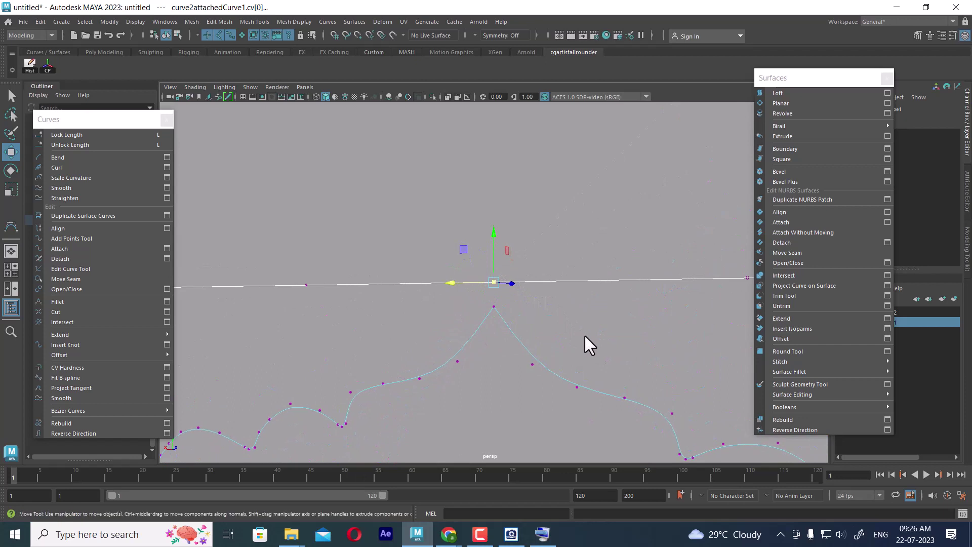
{"action": "left_click", "coordinate": [599, 336]}
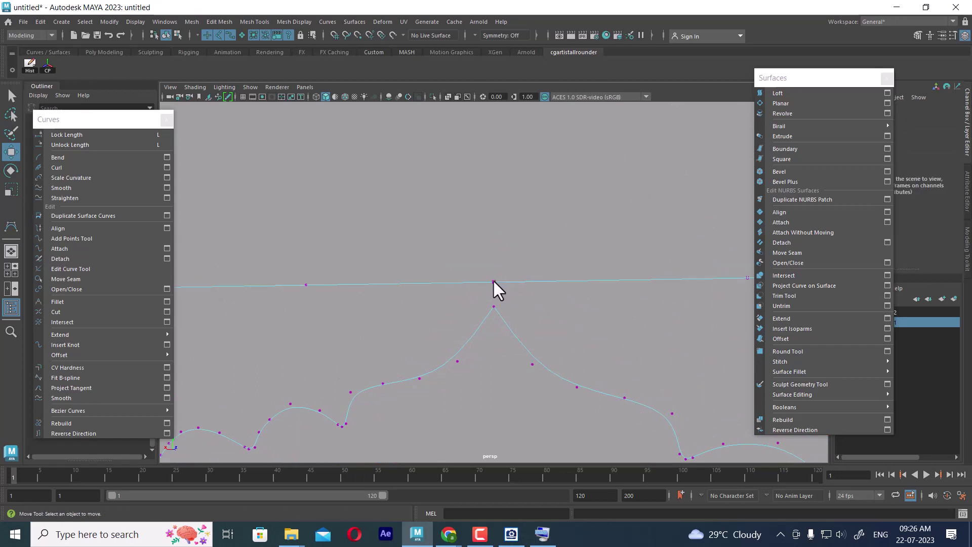
{"action": "left_click", "coordinate": [494, 282]}
{"action": "left_click_drag", "start_coordinate": [460, 284], "coordinate": [444, 284]}
{"action": "left_click", "coordinate": [526, 384]}
{"action": "left_click", "coordinate": [494, 282]}
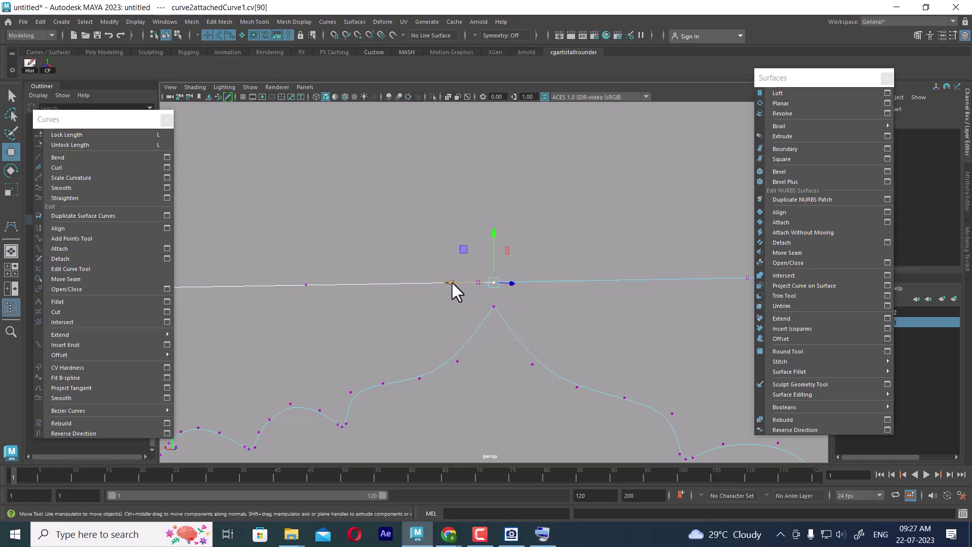
{"action": "left_click_drag", "start_coordinate": [451, 282], "coordinate": [434, 332]}
{"action": "left_click", "coordinate": [493, 393]}
{"action": "left_click", "coordinate": [549, 281]}
{"action": "left_click", "coordinate": [517, 441]}
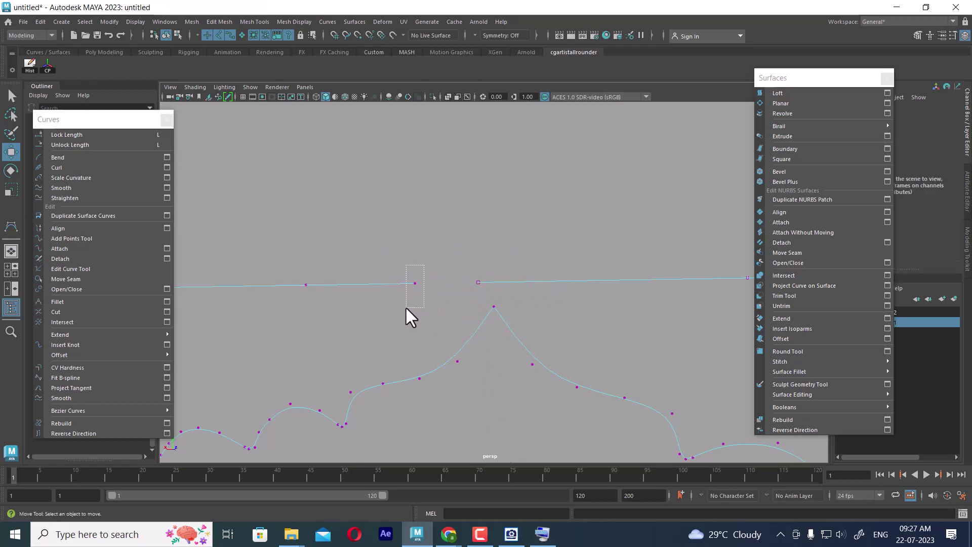
Step: Point-snap the farther end vertex onto the other end vertex to close the gap in the arch curve
{"action": "left_click_drag", "start_coordinate": [406, 308], "coordinate": [429, 302]}
{"action": "key", "text": "v"}
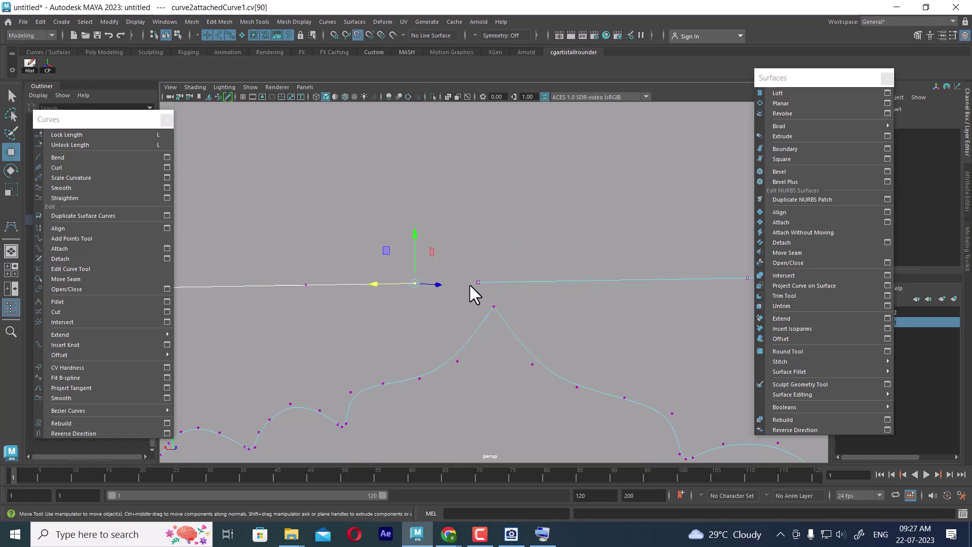
{"action": "middle_click_drag", "start_coordinate": [470, 283], "coordinate": [474, 283]}
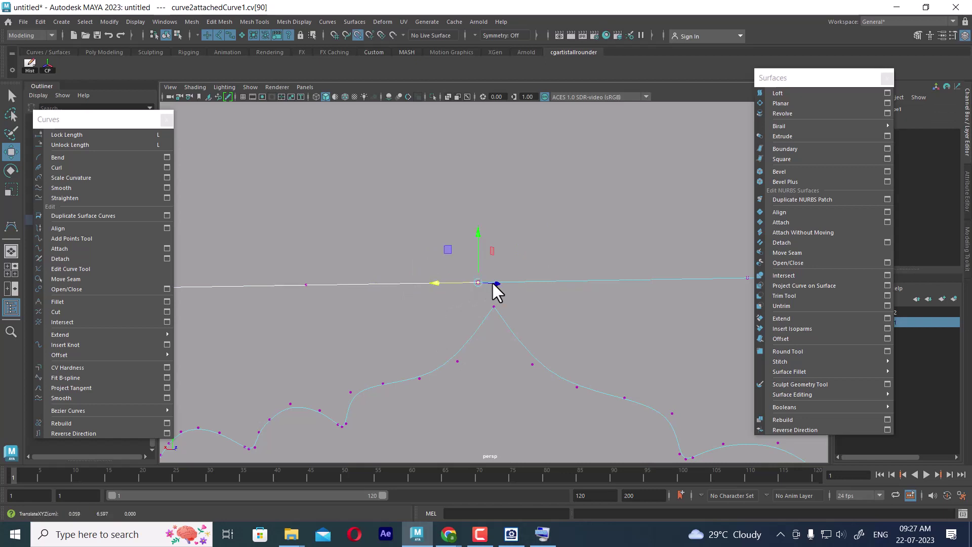
Step: Create a planar surface from the repaired original arch curve and select the curve again
{"action": "left_click", "coordinate": [606, 279]}
{"action": "left_click", "coordinate": [791, 103]}
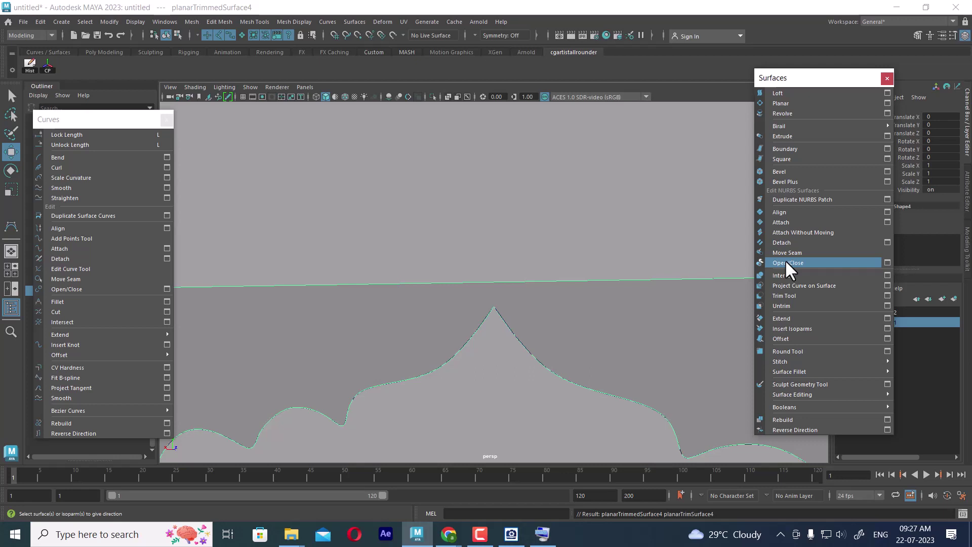
{"action": "left_click", "coordinate": [547, 281]}
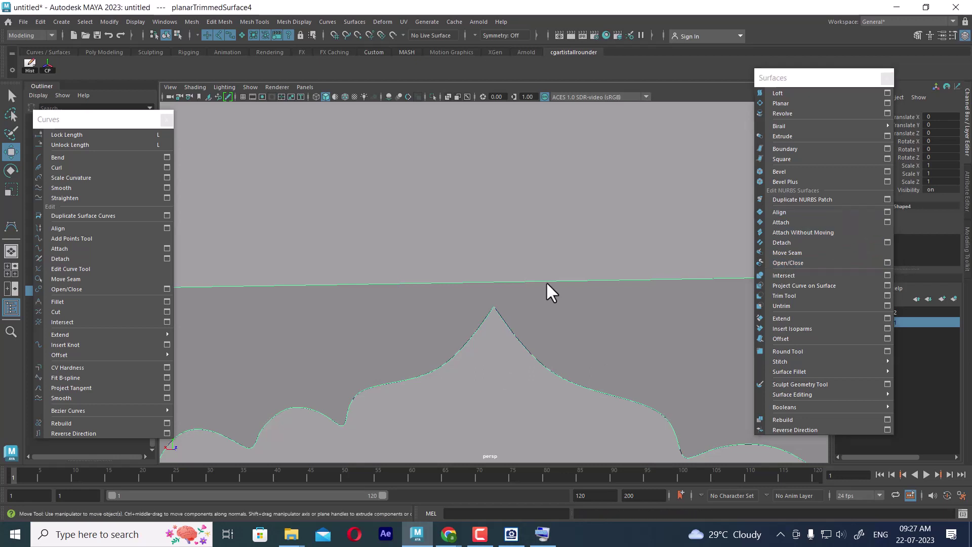
{"action": "left_click_drag", "start_coordinate": [628, 334], "coordinate": [577, 311], "text": "alt"}
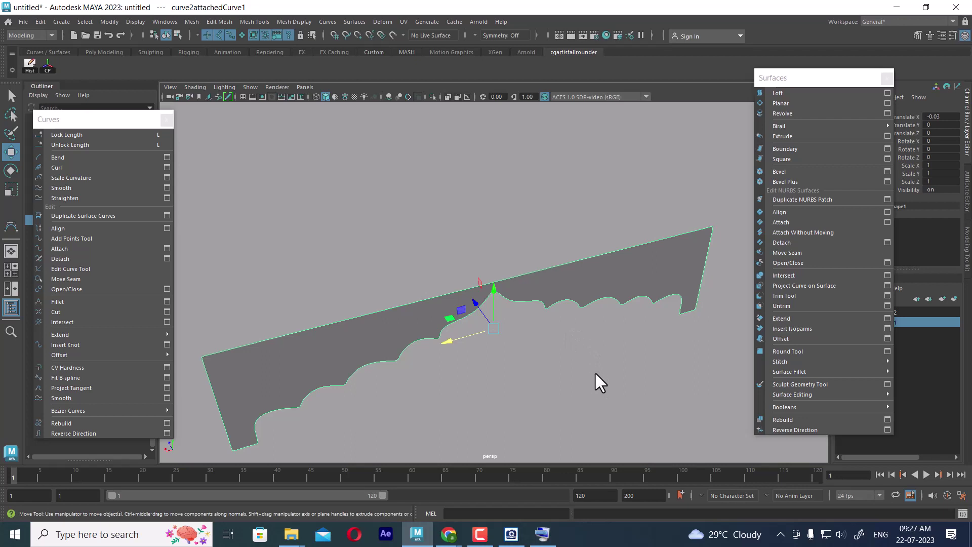
{"action": "left_click_drag", "start_coordinate": [594, 371], "coordinate": [583, 408], "text": "alt"}
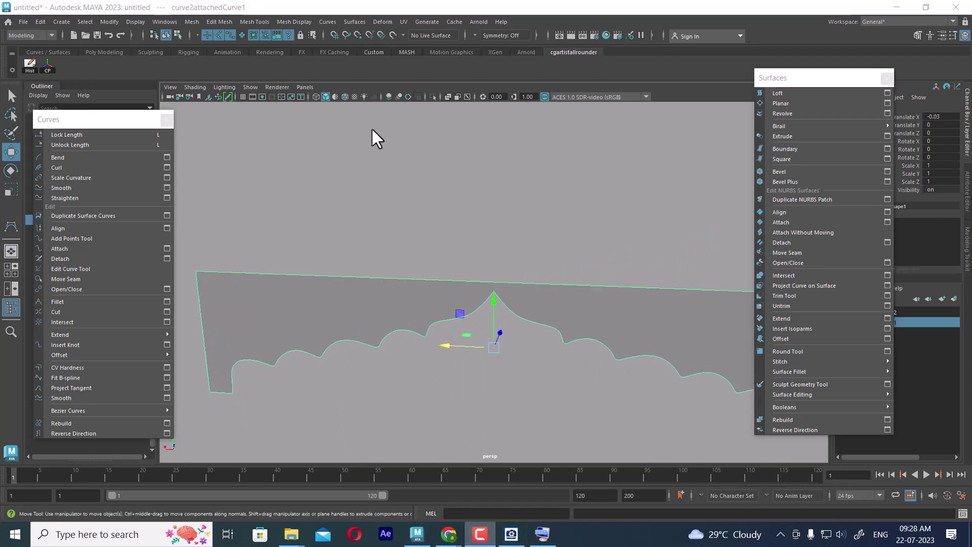
Step: Show the hidden objects again, select the duplicated arch curve and hide everything else
{"action": "left_click_drag", "start_coordinate": [373, 136], "coordinate": [282, 158], "text": "alt"}
{"action": "left_click_drag", "start_coordinate": [456, 272], "coordinate": [588, 293], "text": "alt"}
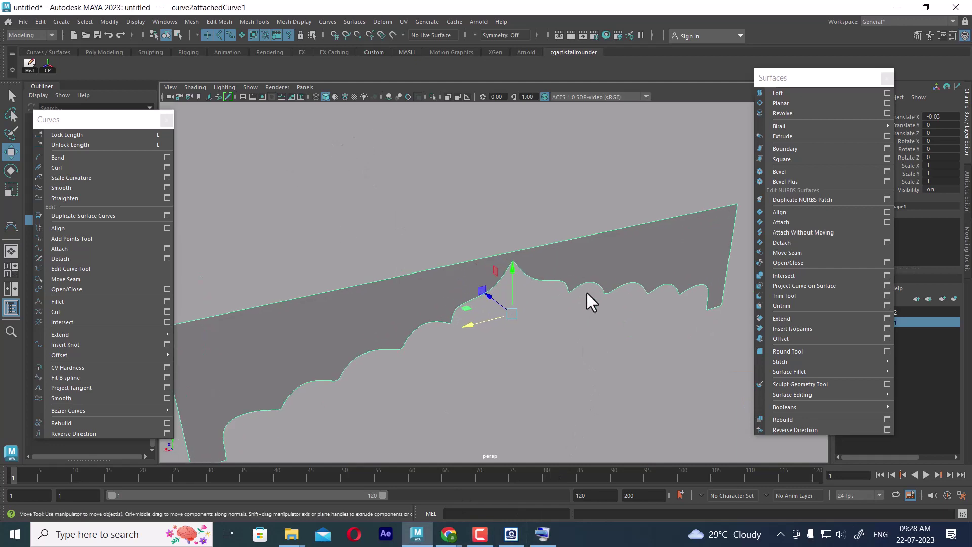
{"action": "key", "text": "shift+d"}
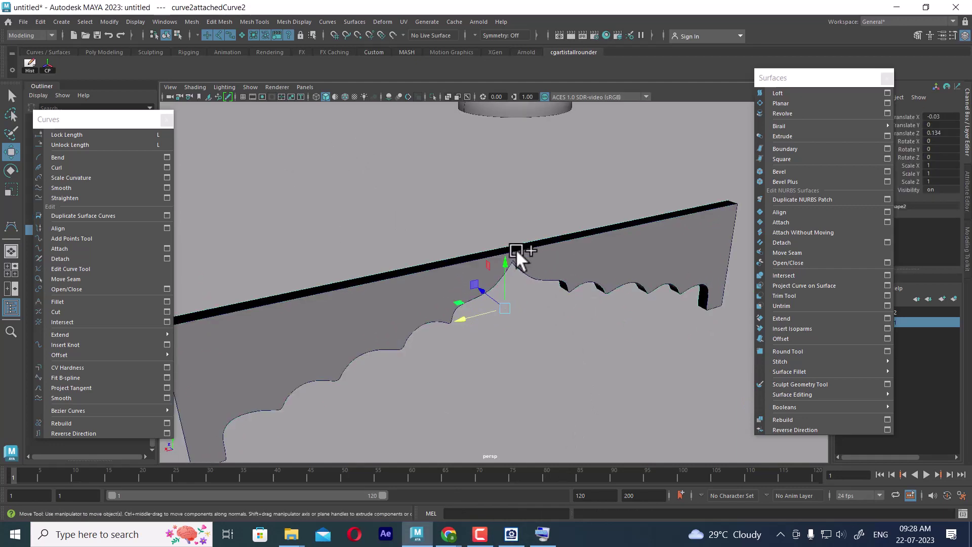
{"action": "left_click_drag", "start_coordinate": [515, 249], "coordinate": [555, 274], "text": "alt"}
{"action": "key", "text": "alt+h"}
Step: Pull one overlapping end vertex of the duplicated arch curve aside and point-snap it back onto the other end
{"action": "right_click_drag", "start_coordinate": [555, 275], "coordinate": [390, 244]}
{"action": "scroll", "coordinate": [462, 298], "scroll_direction": "up", "scroll_amount": 2}
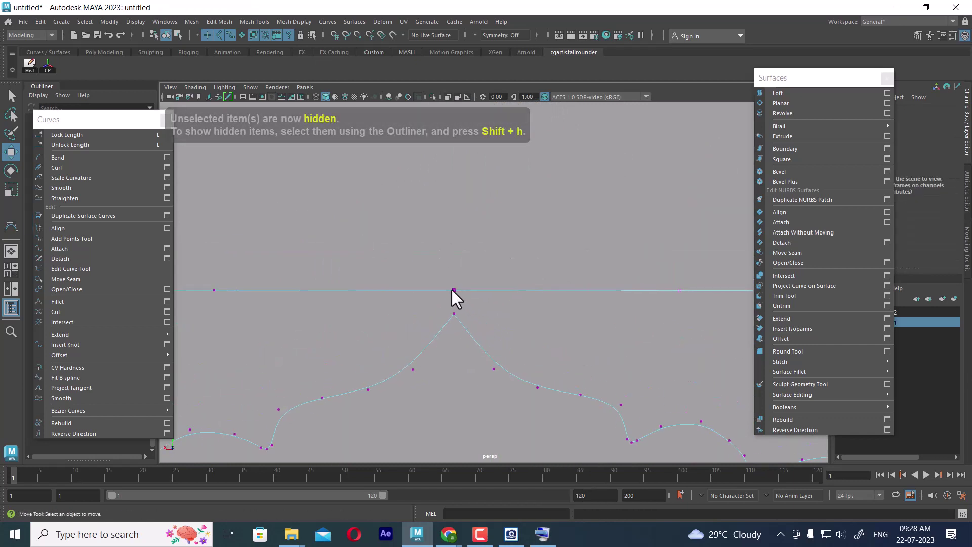
{"action": "left_click", "coordinate": [454, 290]}
{"action": "left_click_drag", "start_coordinate": [415, 289], "coordinate": [382, 371]}
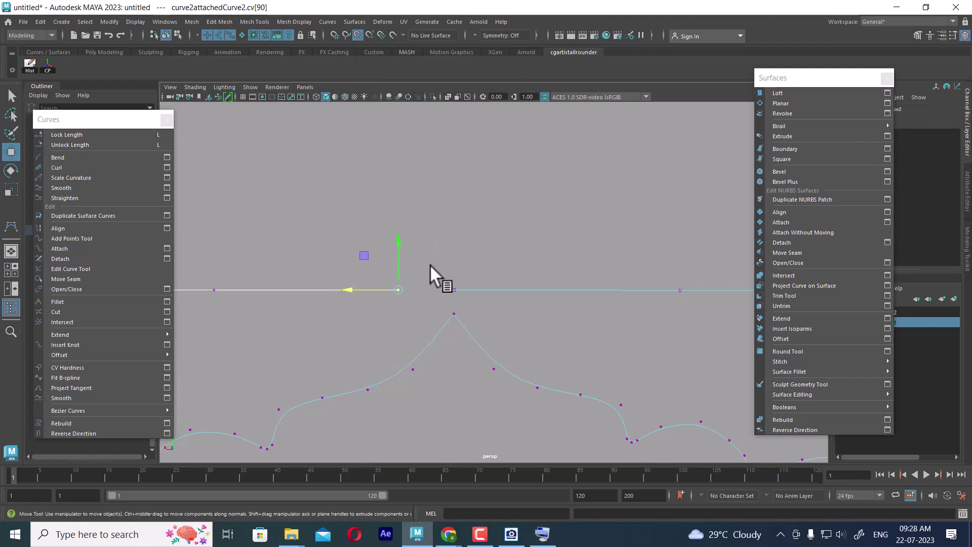
{"action": "key", "text": "c"}
{"action": "left_click", "coordinate": [357, 35]}
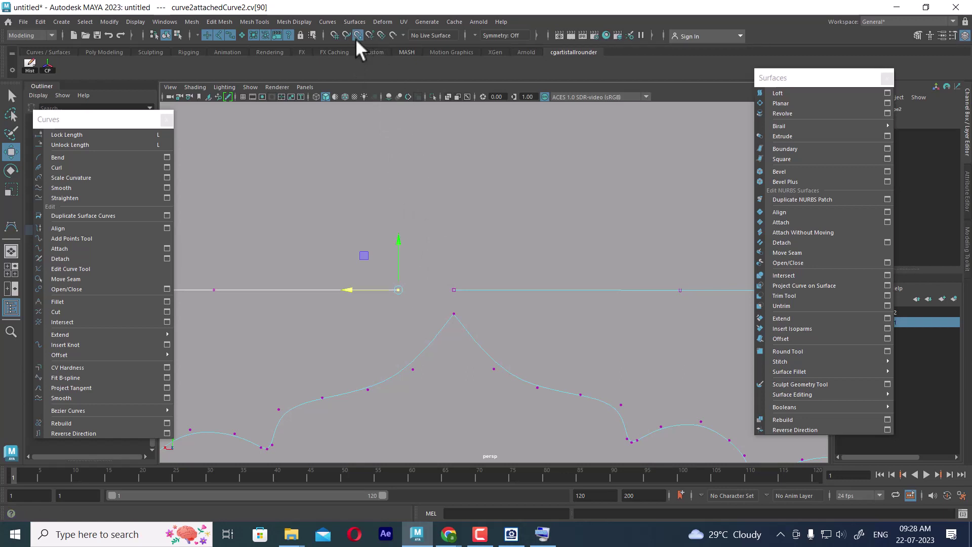
{"action": "left_click_drag", "start_coordinate": [357, 291], "coordinate": [445, 291]}
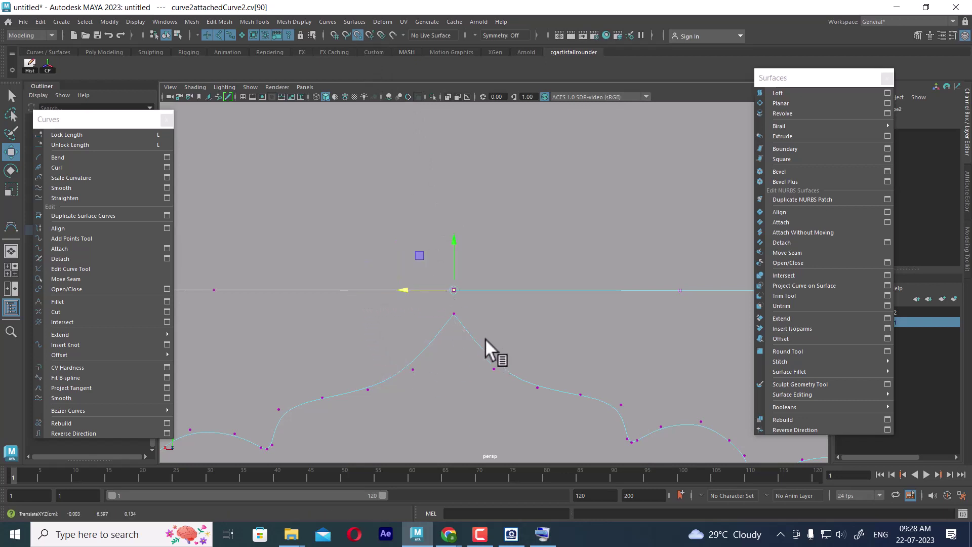
Step: Return to object selection on the duplicated arch curve and create a planar surface from it
{"action": "right_click_drag", "start_coordinate": [535, 285], "coordinate": [635, 217]}
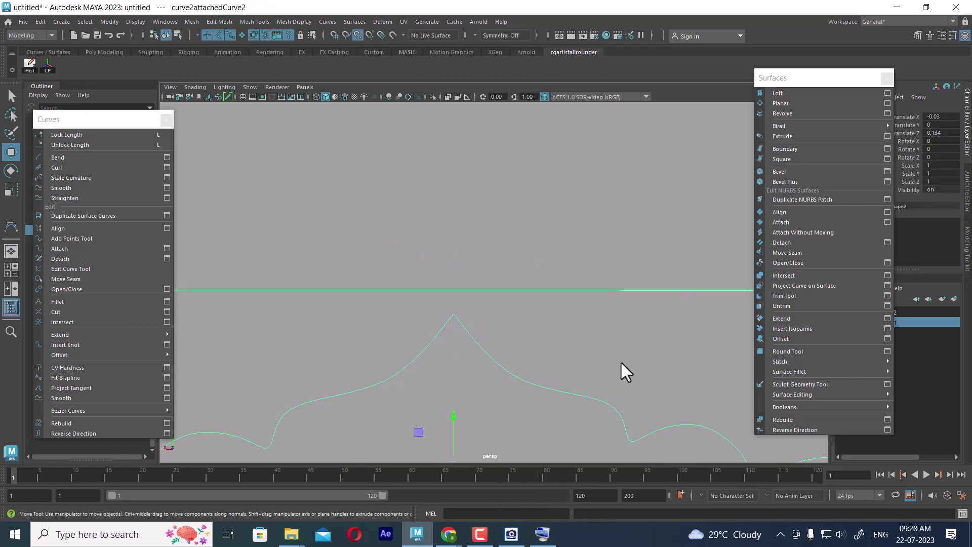
{"action": "left_click", "coordinate": [810, 103]}
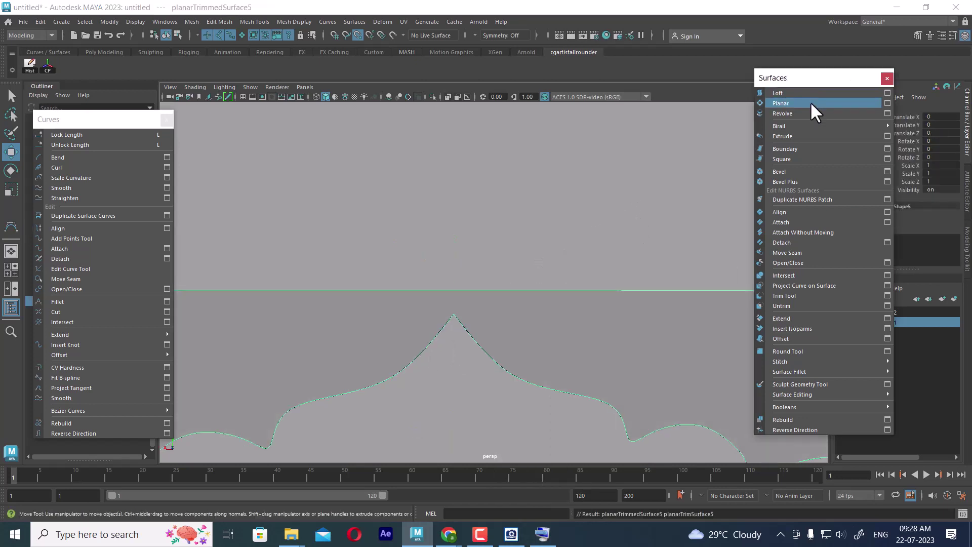
Step: Check the new planar surface on the arch, clear the selection and show the hidden arch parts again
{"action": "left_click_drag", "start_coordinate": [562, 261], "coordinate": [534, 334], "text": "alt"}
{"action": "scroll", "coordinate": [532, 329], "scroll_direction": "down", "scroll_amount": 2}
{"action": "scroll", "coordinate": [539, 334], "scroll_direction": "down", "scroll_amount": 1}
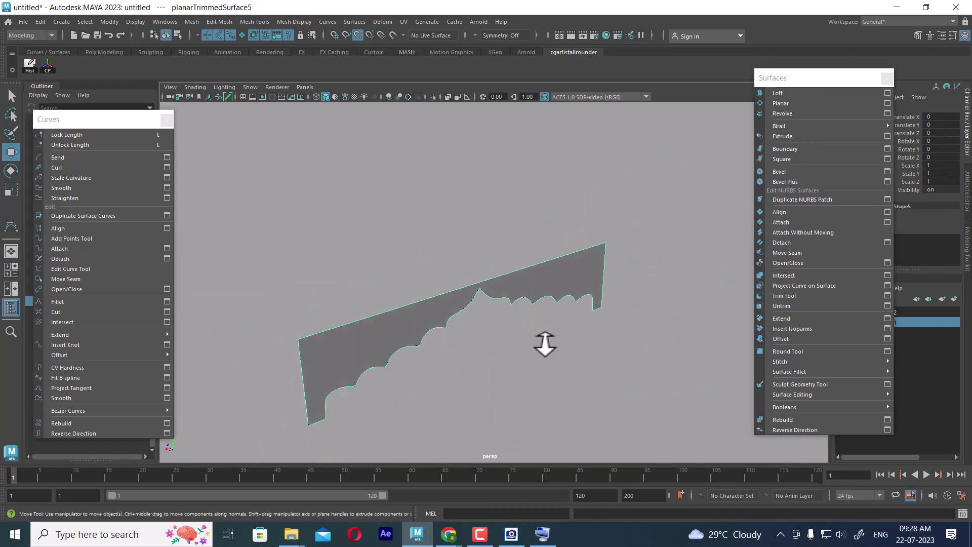
{"action": "left_click_drag", "start_coordinate": [542, 341], "coordinate": [558, 320], "text": "alt"}
{"action": "left_click", "coordinate": [579, 362]}
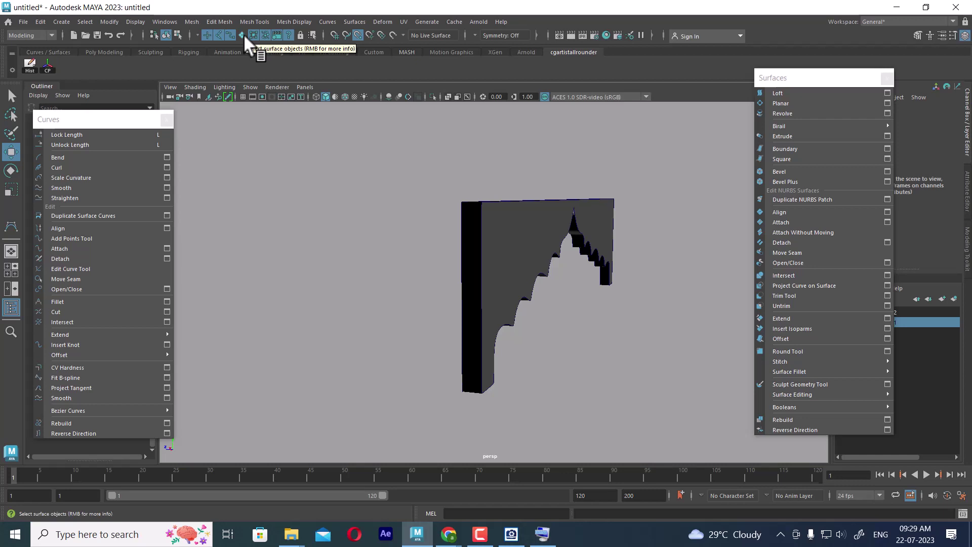
Step: Make surface objects selectable, reverse the surface direction of the arch's lofted side and check the shading around the arch
{"action": "left_click", "coordinate": [472, 242]}
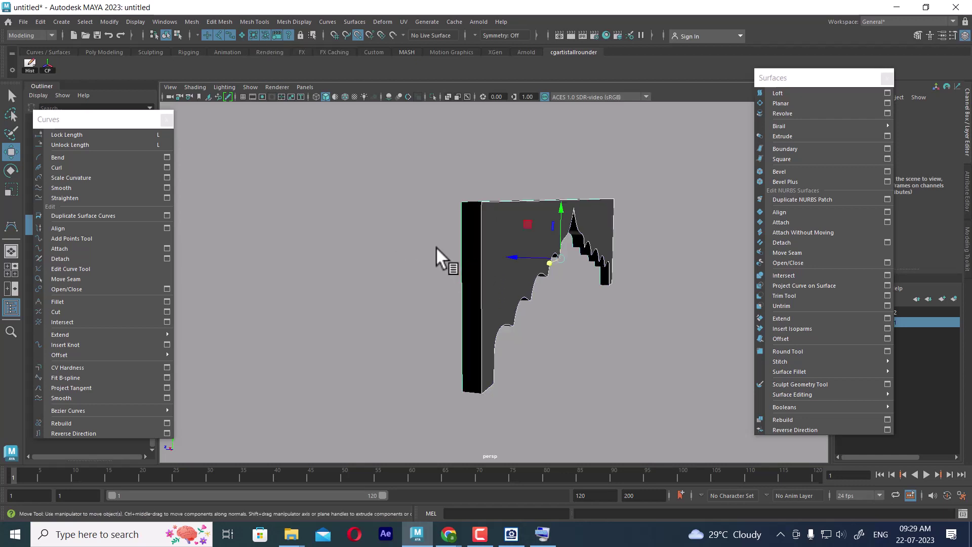
{"action": "left_click", "coordinate": [432, 232]}
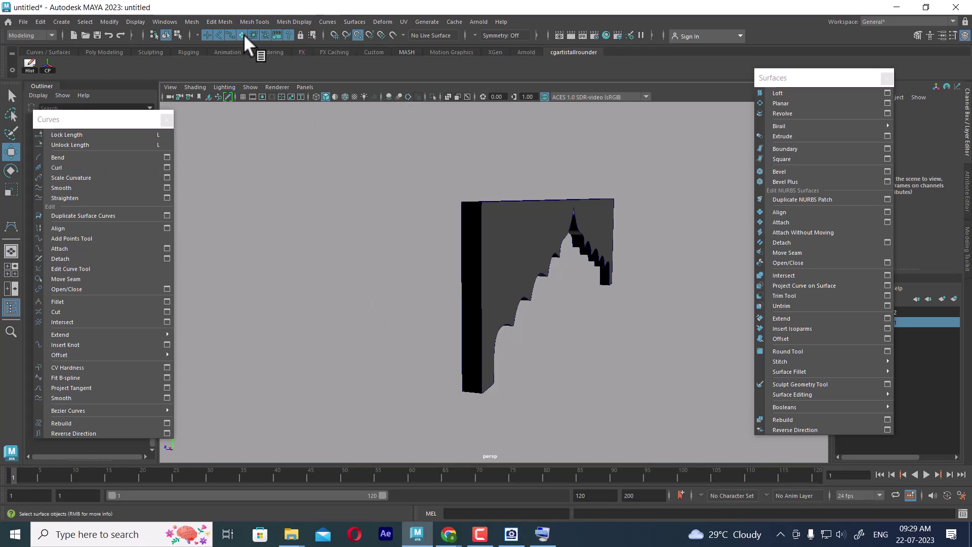
{"action": "left_click", "coordinate": [462, 229]}
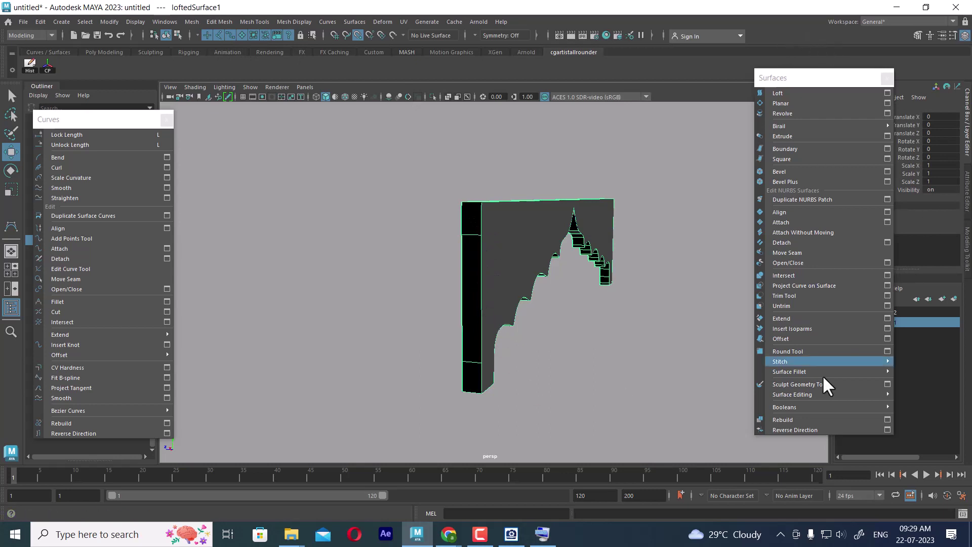
{"action": "left_click", "coordinate": [821, 429]}
{"action": "left_click", "coordinate": [651, 385]}
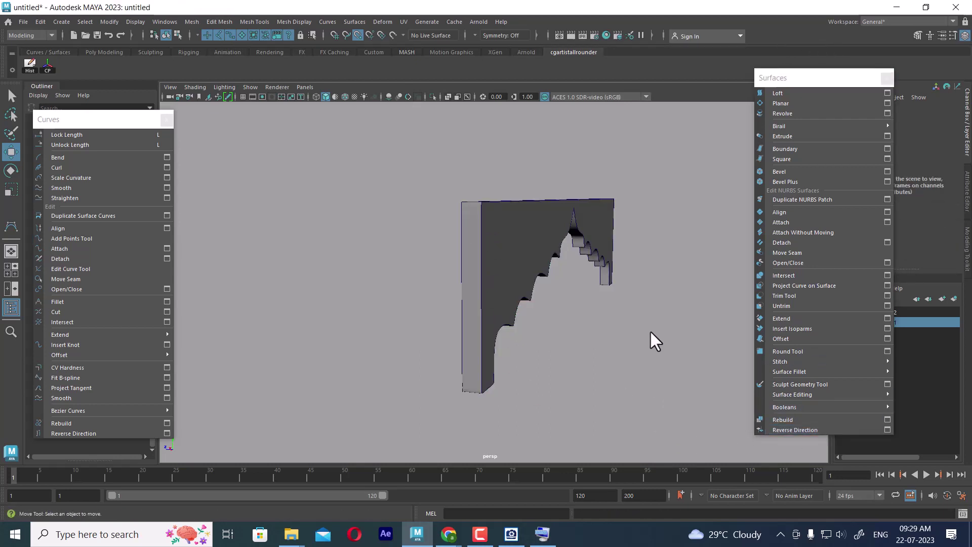
{"action": "left_click_drag", "start_coordinate": [631, 372], "coordinate": [585, 329], "text": "alt"}
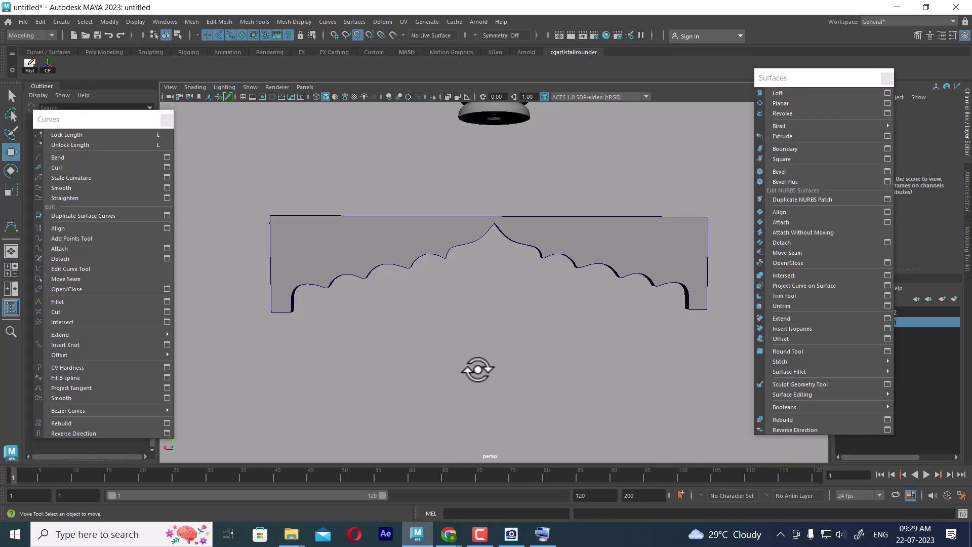
{"action": "left_click_drag", "start_coordinate": [477, 369], "coordinate": [611, 314], "text": "alt"}
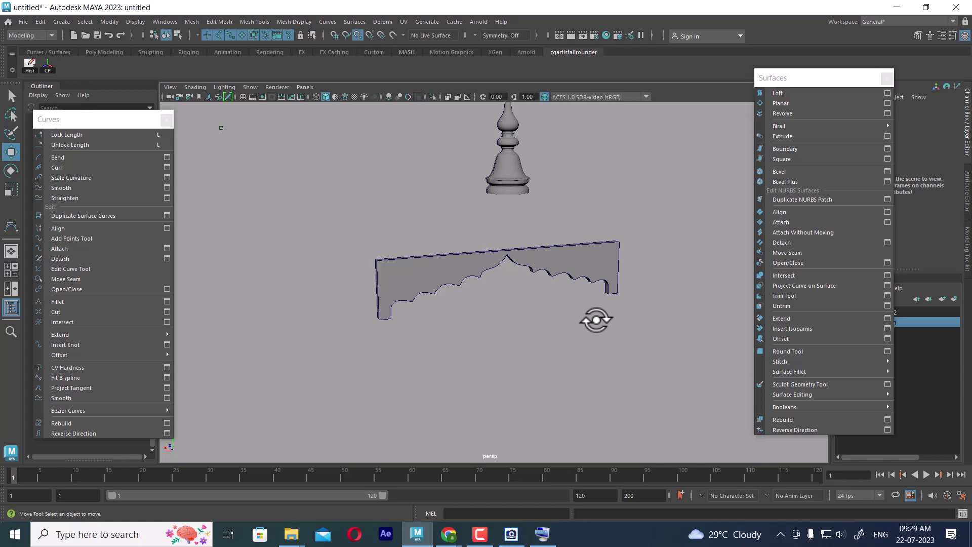
{"action": "left_click_drag", "start_coordinate": [596, 319], "coordinate": [605, 358], "text": "alt"}
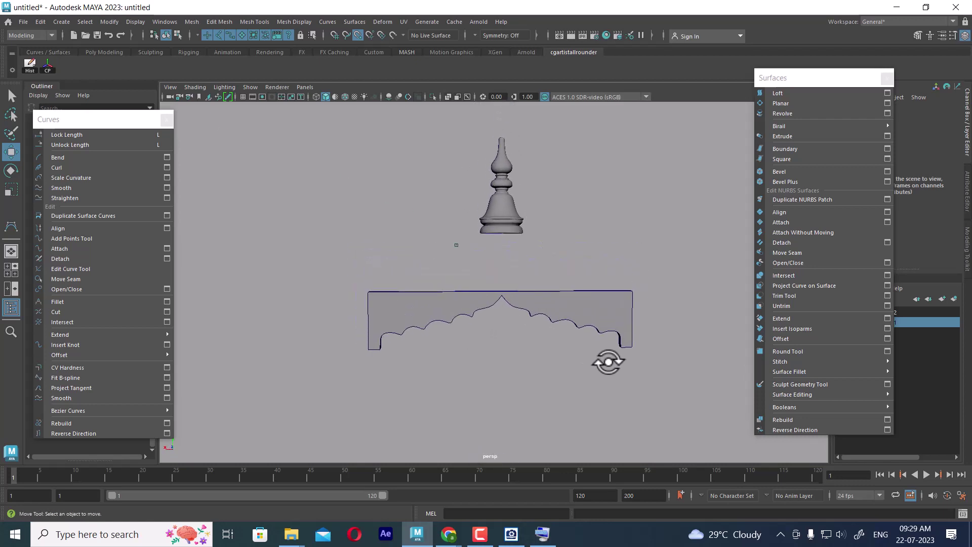